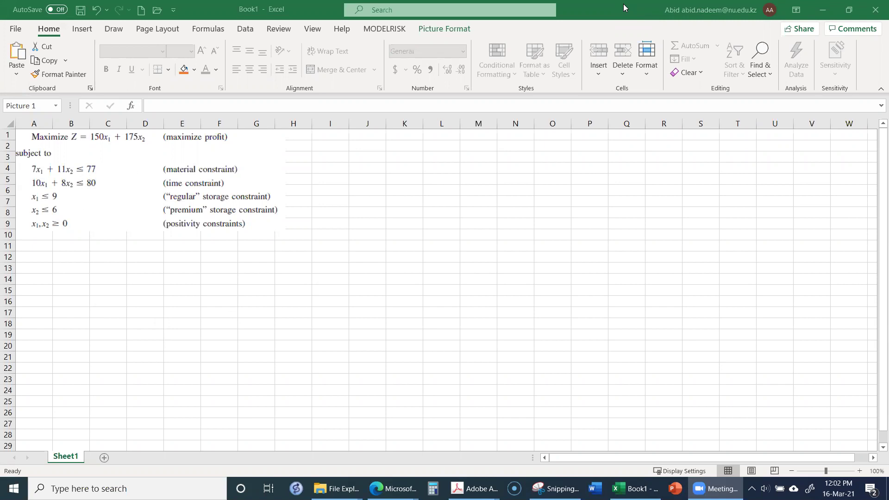
# Enter the label "maximize" in cell A11, below the problem statement.
pyautogui.click(36, 252)
pyautogui.click(35, 251)
pyautogui.write('maximize')
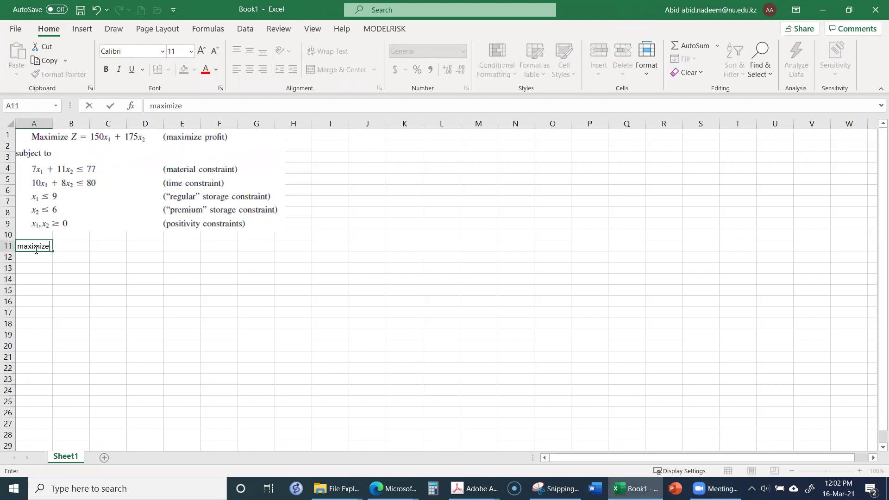
pyautogui.press('Return')
pyautogui.click(34, 249)
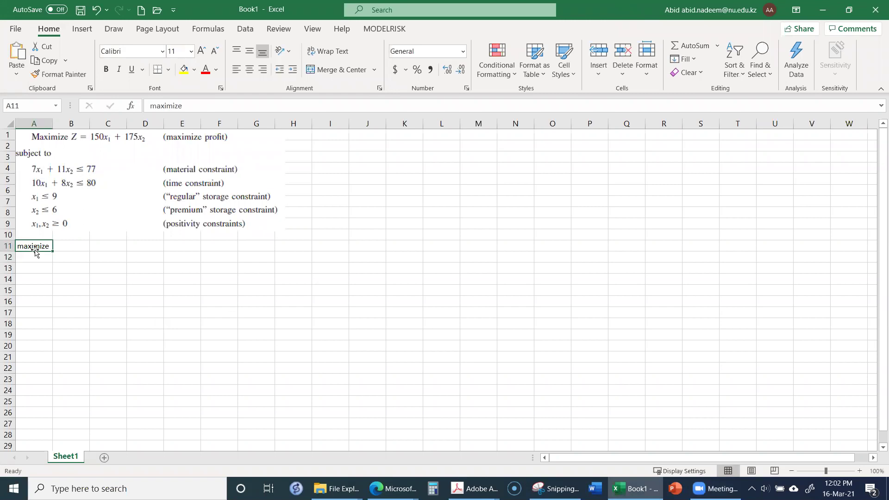
pyautogui.click(860, 471)
pyautogui.click(859, 471)
pyautogui.click(860, 470)
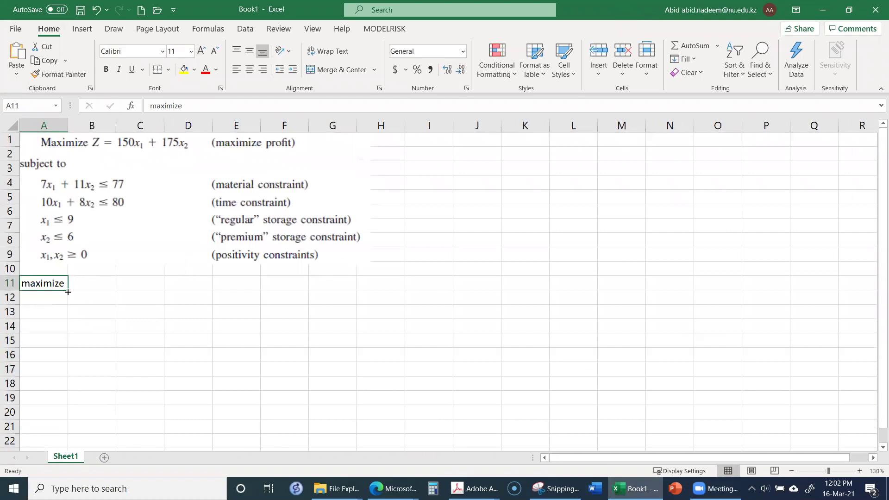
# Enter the label "Unknowns" in cell A12, below the maximize label.
pyautogui.click(88, 284)
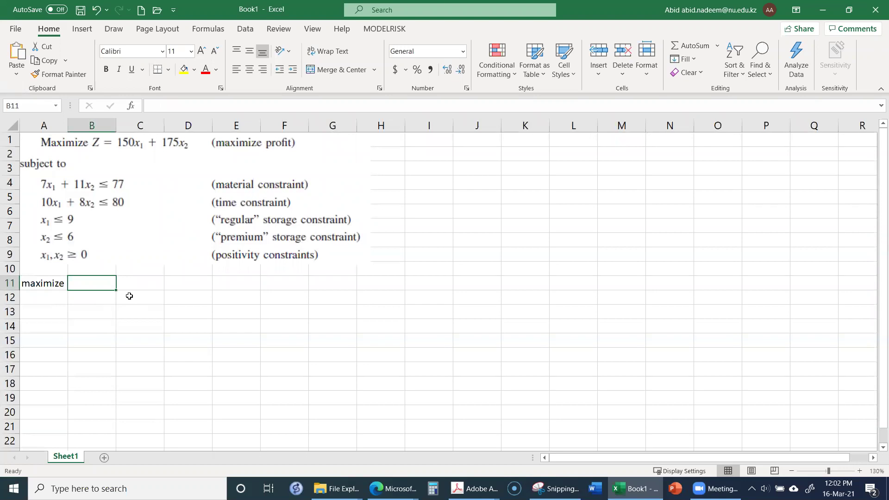
pyautogui.press('Left')
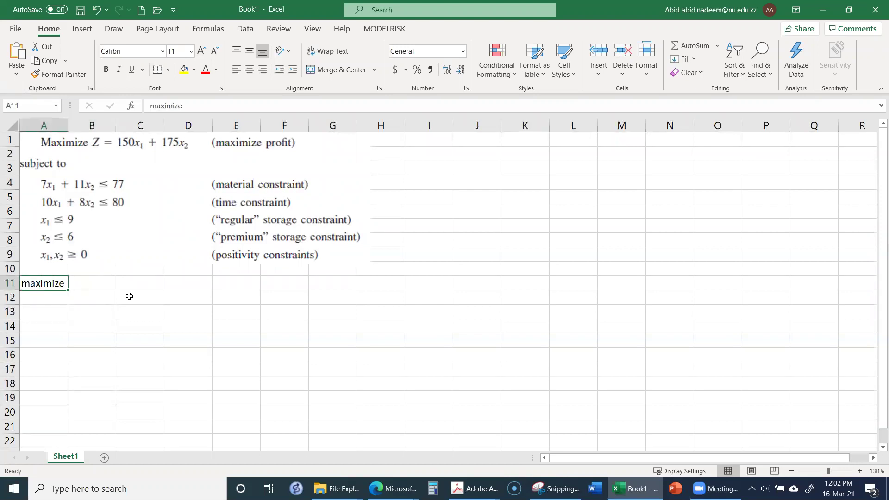
pyautogui.press('Down')
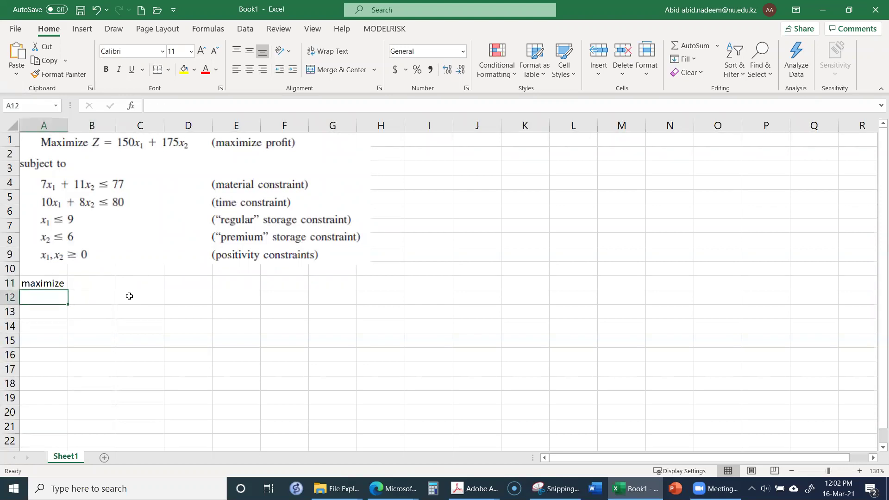
pyautogui.write('Unknow')
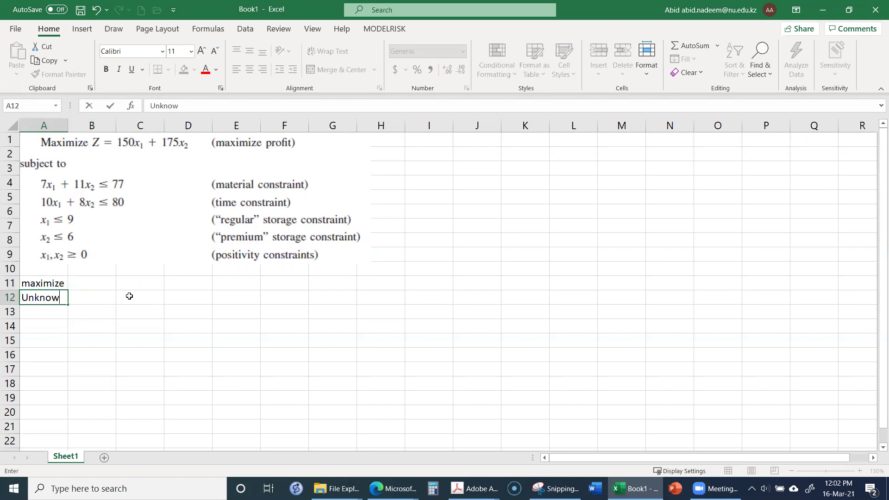
pyautogui.write('kn')
pyautogui.press('BackSpace')
pyautogui.press('BackSpace')
pyautogui.write('ns')
pyautogui.press('Return')
pyautogui.press('Up')
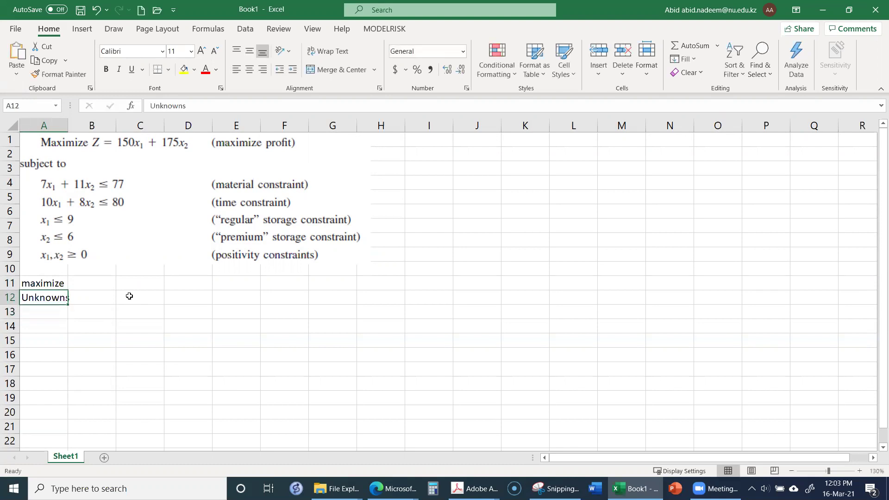
# Enter the variable name x1 in both B12 and C12 of the Unknowns row.
pyautogui.press('Right')
pyautogui.write('x')
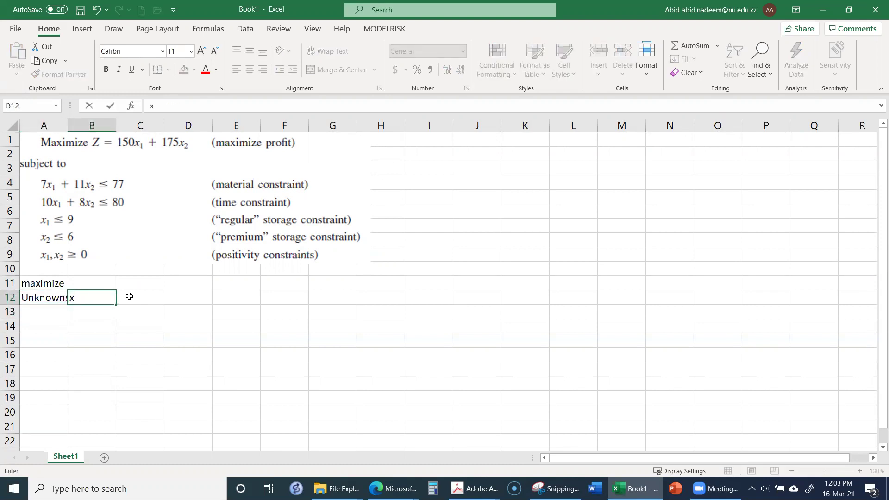
pyautogui.write('1')
pyautogui.press('Tab')
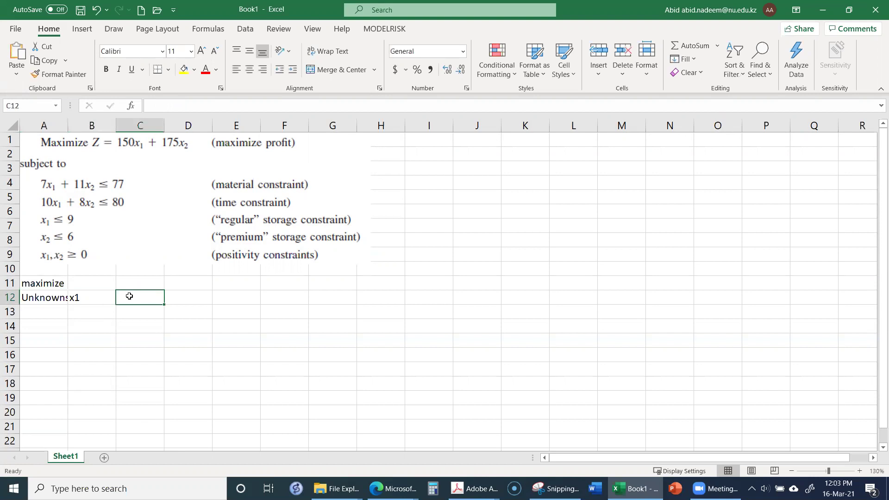
pyautogui.write('x1')
pyautogui.press('Tab')
# Enter the objective coefficients 150 in B11 and 175 in C11 of the maximize row.
pyautogui.press('Up')
pyautogui.press('Left')
pyautogui.press('Left')
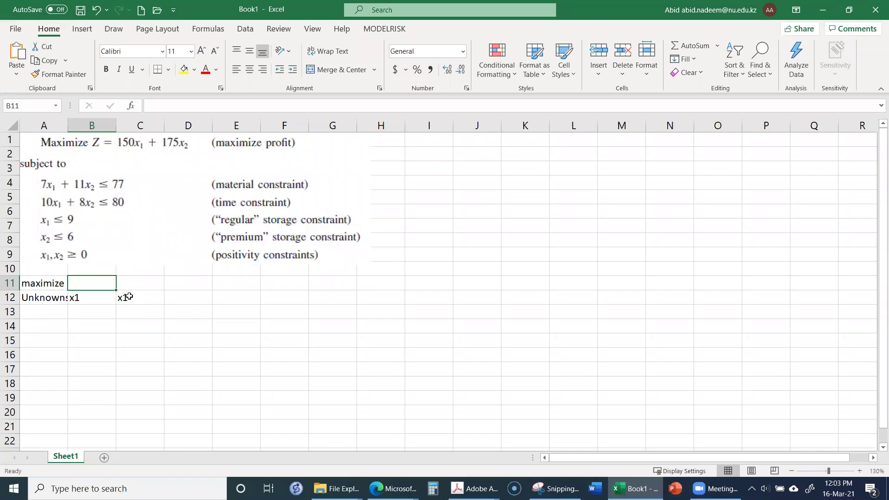
pyautogui.write('150')
pyautogui.press('Tab')
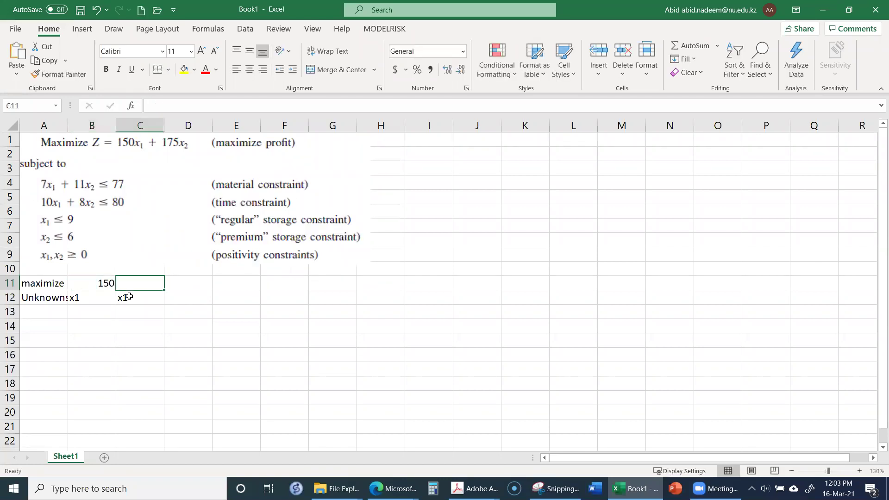
pyautogui.write('175')
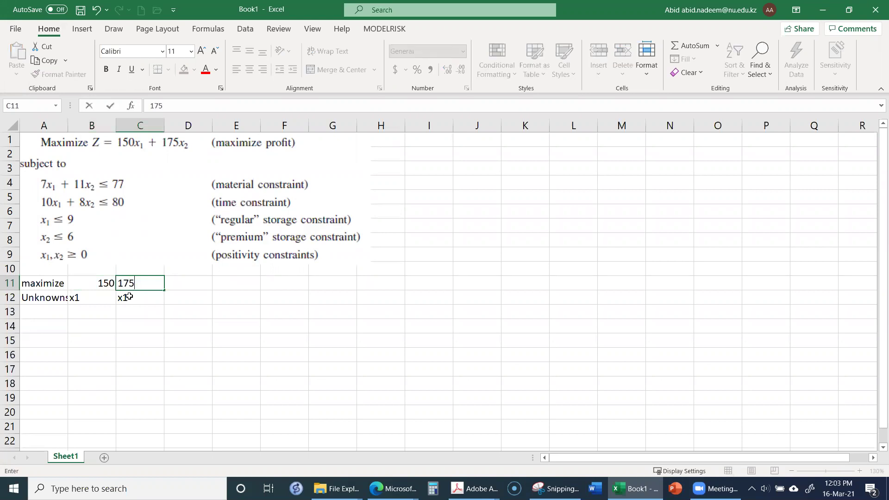
pyautogui.press('Tab')
pyautogui.press('Left')
pyautogui.press('Right')
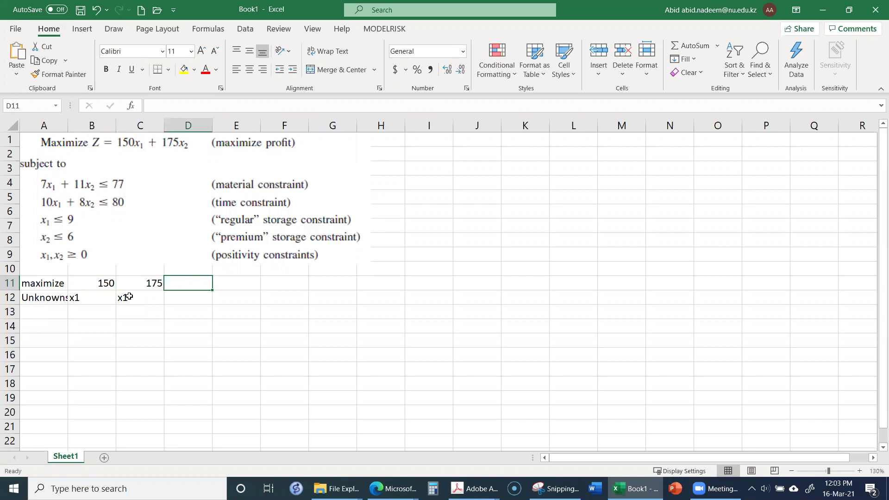
pyautogui.press('Up')
pyautogui.press('Down')
pyautogui.press('Up')
pyautogui.press('Down')
pyautogui.press('Down')
pyautogui.press('Left')
pyautogui.press('Left')
pyautogui.press('Left')
pyautogui.press('Right')
pyautogui.press('Right')
pyautogui.press('Left')
# Label cell A13 "Values" and enter a starting value of 1 in both B13 and C13.
pyautogui.press('Down')
pyautogui.press('Left')
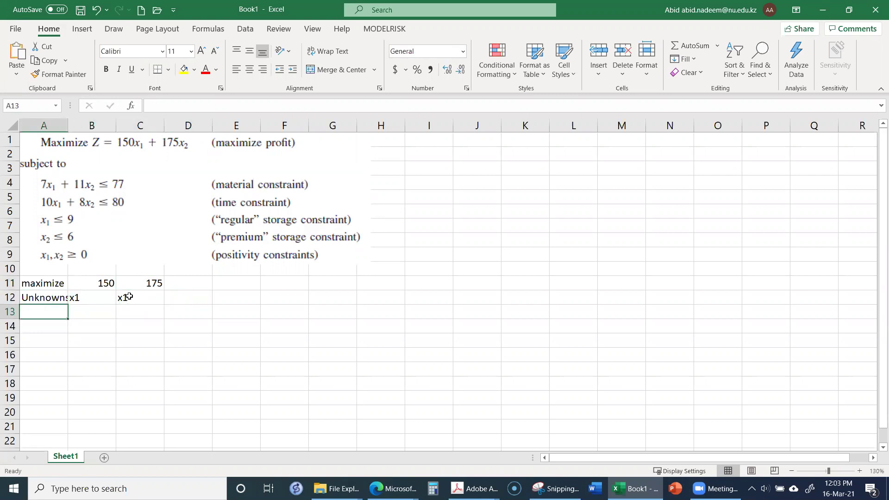
pyautogui.write('Values')
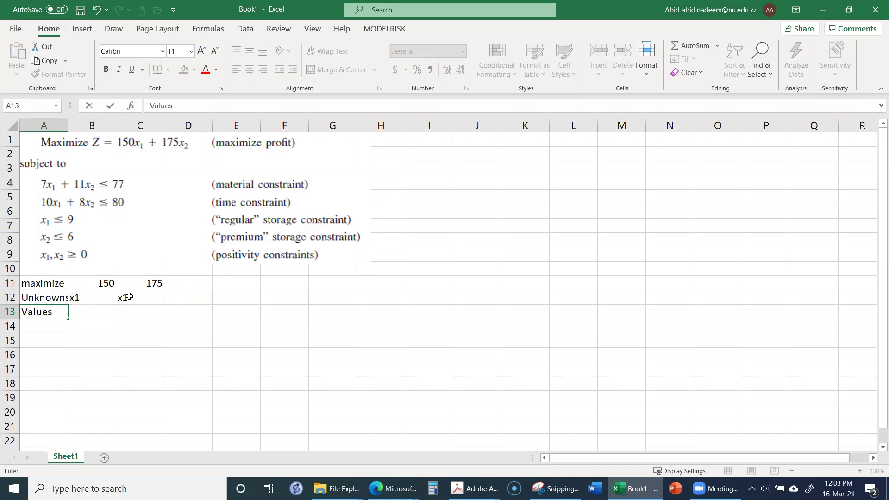
pyautogui.press('Return')
pyautogui.press('Up')
pyautogui.press('Right')
pyautogui.write('1')
pyautogui.press('Tab')
pyautogui.write('1')
pyautogui.press('Tab')
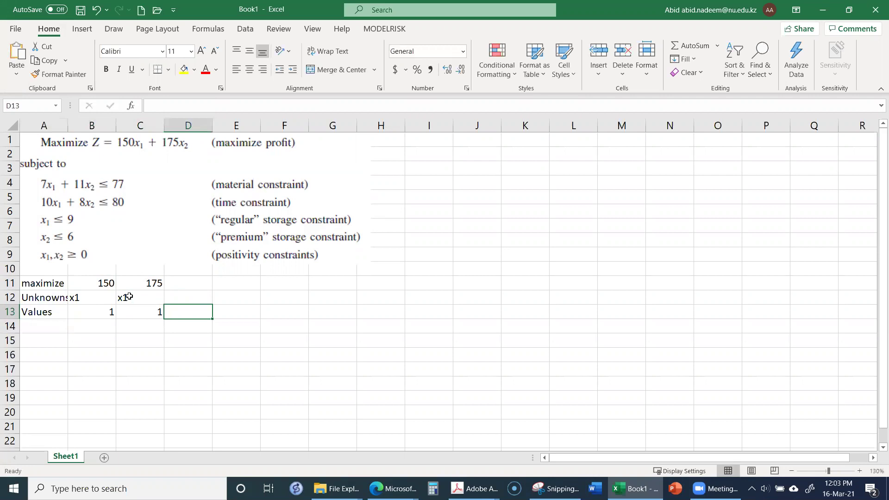
# Enter the formula =B11*B13 in cell D11 for the first term of the objective function.
pyautogui.press('Up')
pyautogui.press('Up')
pyautogui.write('=')
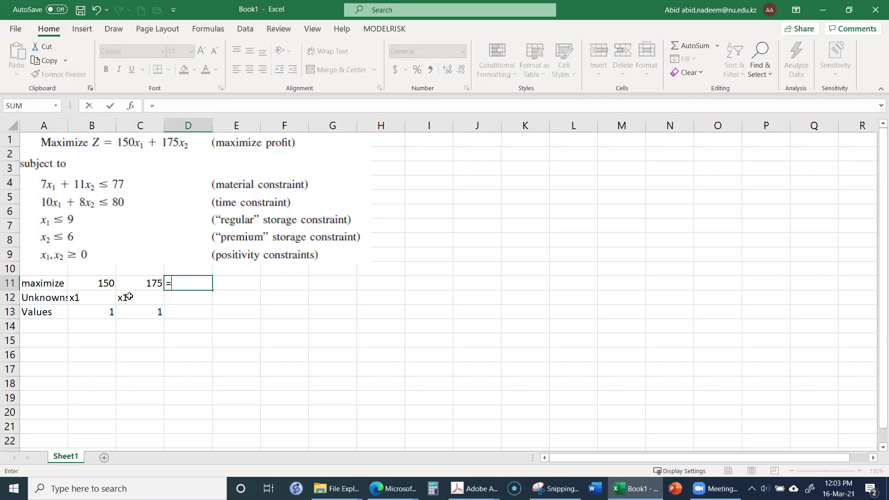
pyautogui.press('Left')
pyautogui.press('Left')
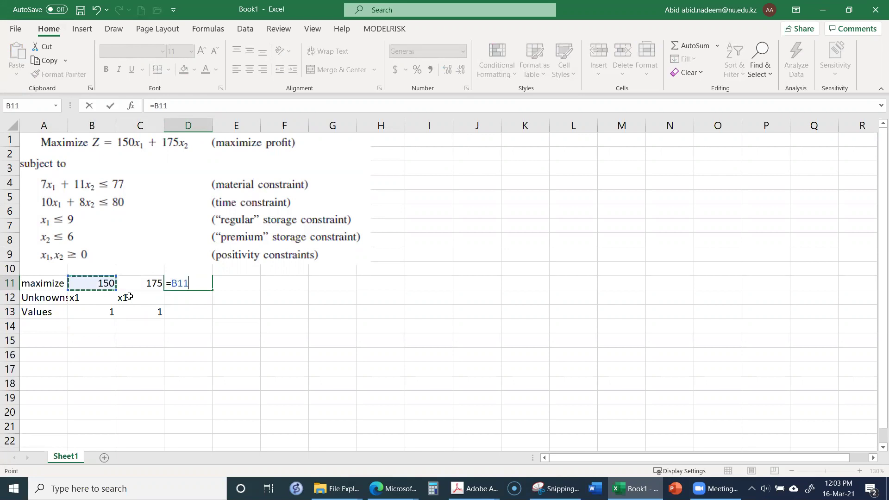
pyautogui.write('*')
pyautogui.press('Down')
pyautogui.press('Left')
pyautogui.press('Left')
pyautogui.press('Down')
pyautogui.press('Return')
pyautogui.press('Up')
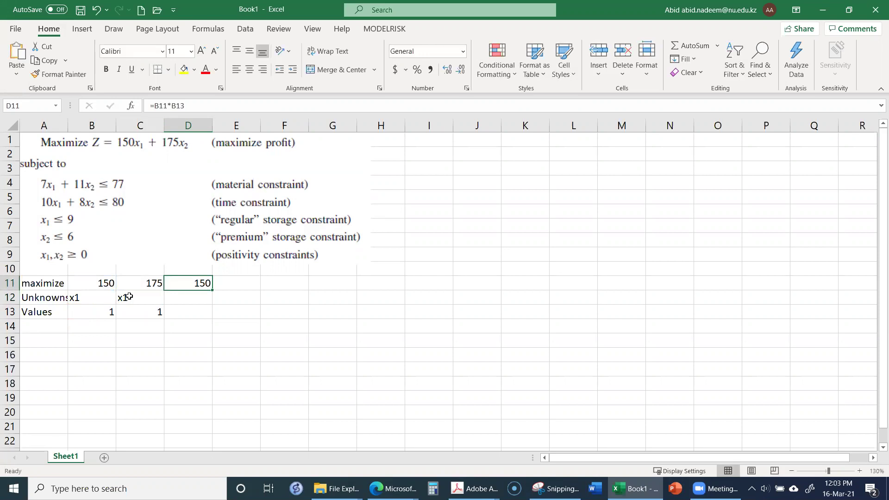
# Extend the objective formula in D11 with the second term, making it =B11*B13+C11*C13.
pyautogui.press('F2')
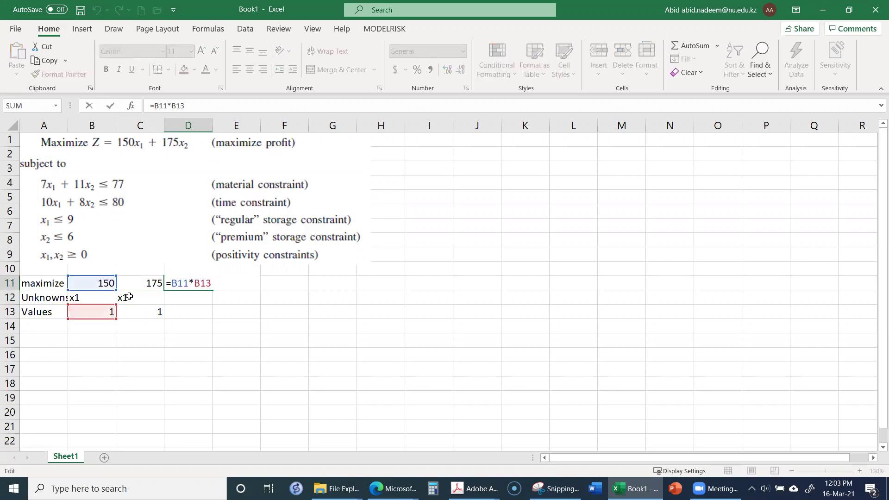
pyautogui.write('+')
pyautogui.click(139, 278)
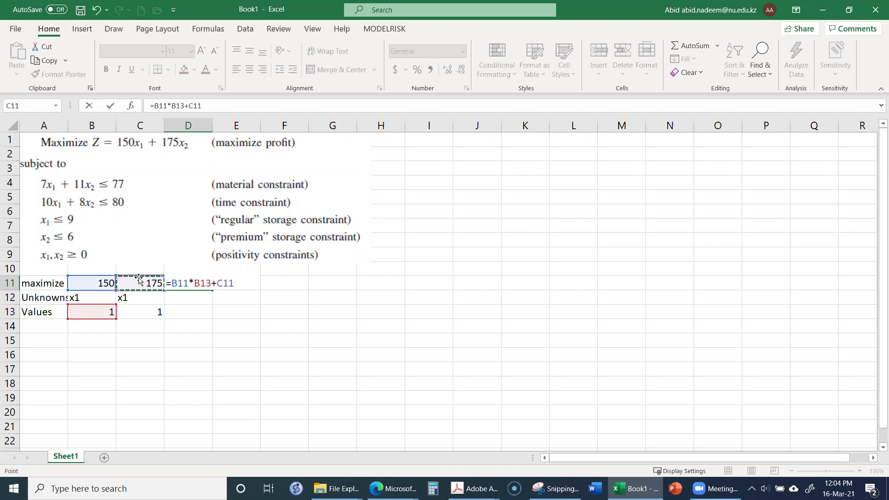
pyautogui.write('*')
pyautogui.click(141, 311)
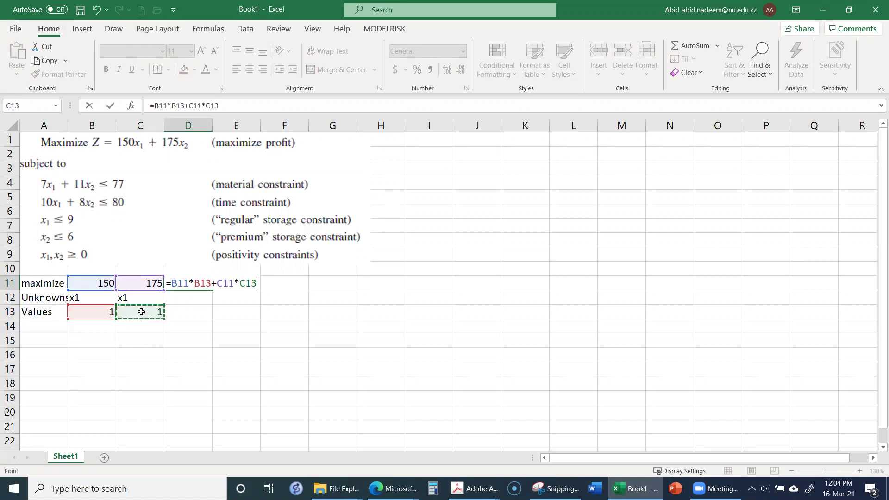
pyautogui.press('Return')
pyautogui.press('Up')
# Test the objective formula with trial values of 3 in B13 and 4 in C13.
pyautogui.press('Down')
pyautogui.press('Left')
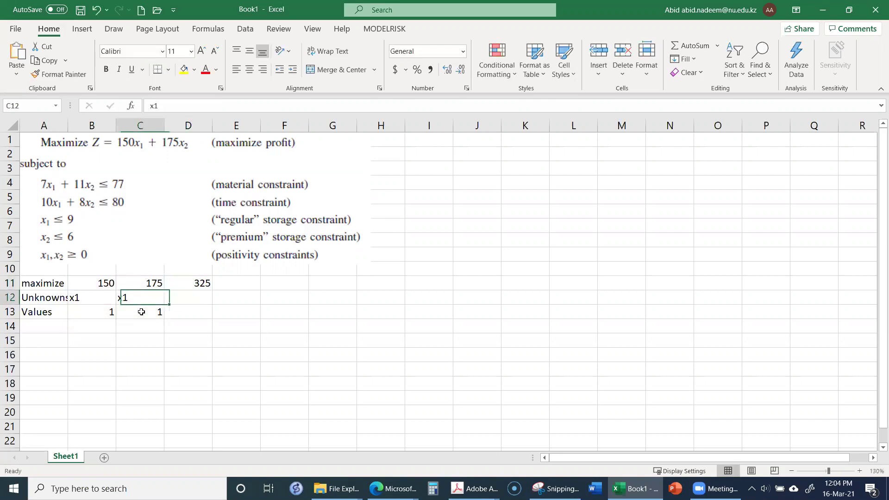
pyautogui.press('Left')
pyautogui.press('Down')
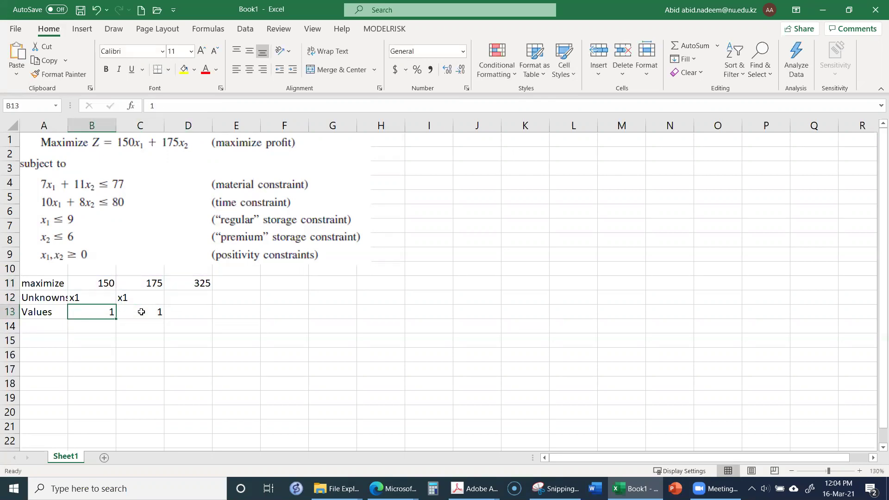
pyautogui.write('3')
pyautogui.press('Tab')
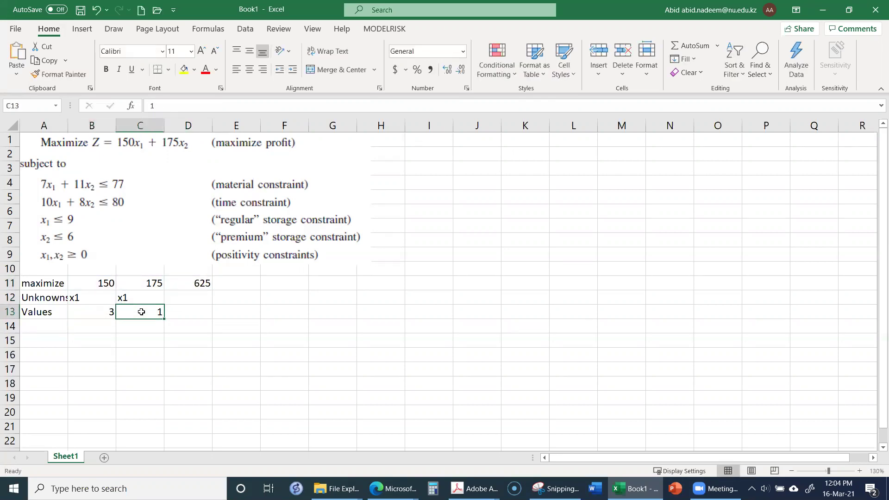
pyautogui.write('4')
pyautogui.press('Return')
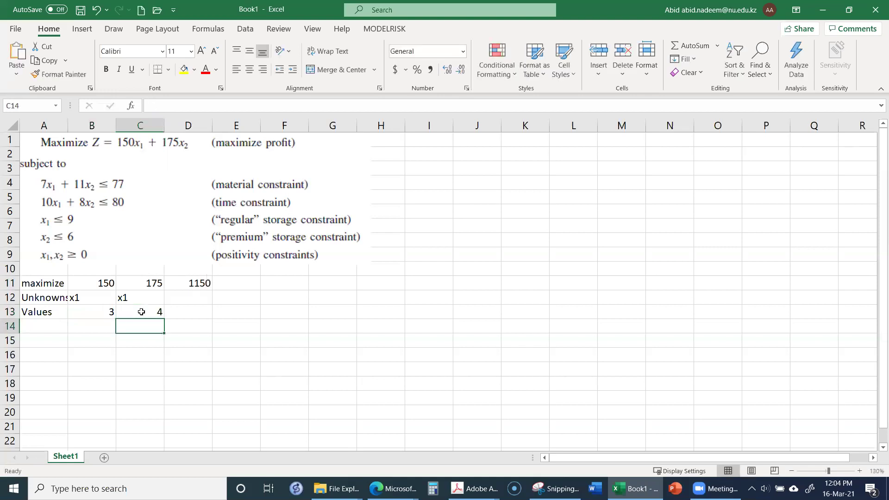
# Set the values of both unknowns, in B13 and C13, back to 1.
pyautogui.press('Up')
pyautogui.press('Left')
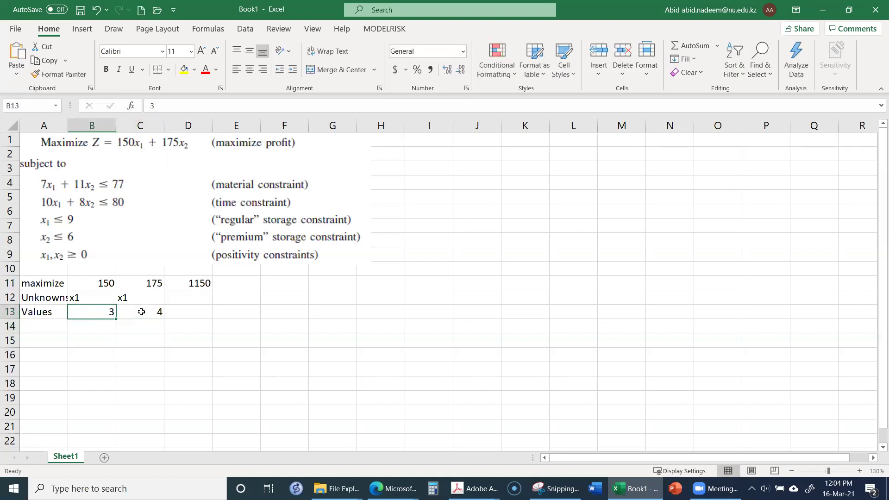
pyautogui.write('1')
pyautogui.press('Right')
pyautogui.write('1')
pyautogui.press('Return')
# Enter the label "Material constraint" in cell A14, below the Values row.
pyautogui.press('Left')
pyautogui.press('Left')
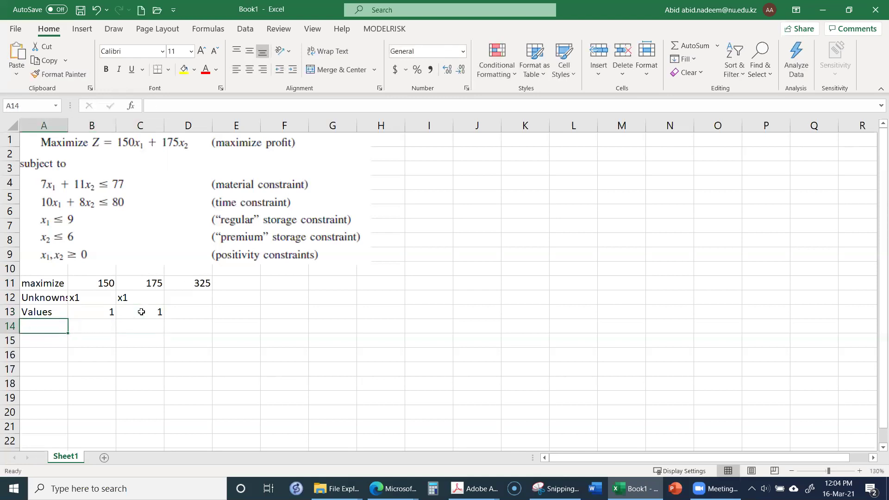
pyautogui.write('Ccon')
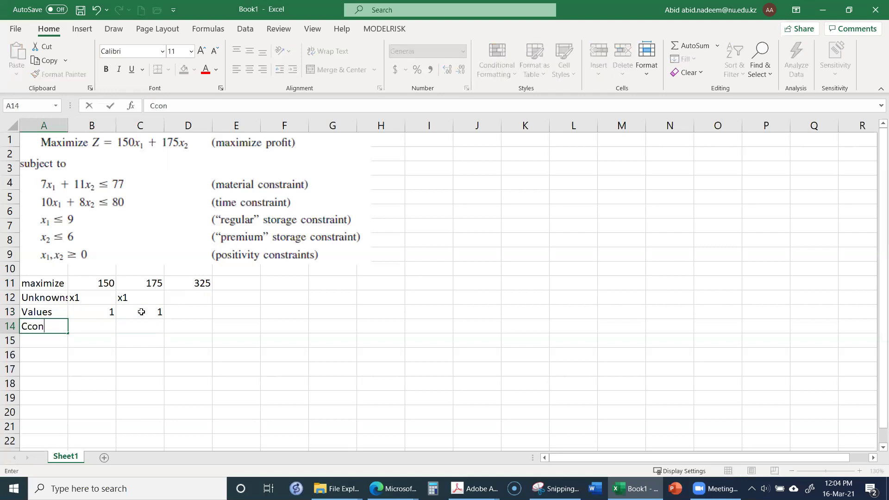
pyautogui.press('BackSpace')
pyautogui.press('BackSpace')
pyautogui.press('BackSpace')
pyautogui.press('BackSpace')
pyautogui.write('Material co')
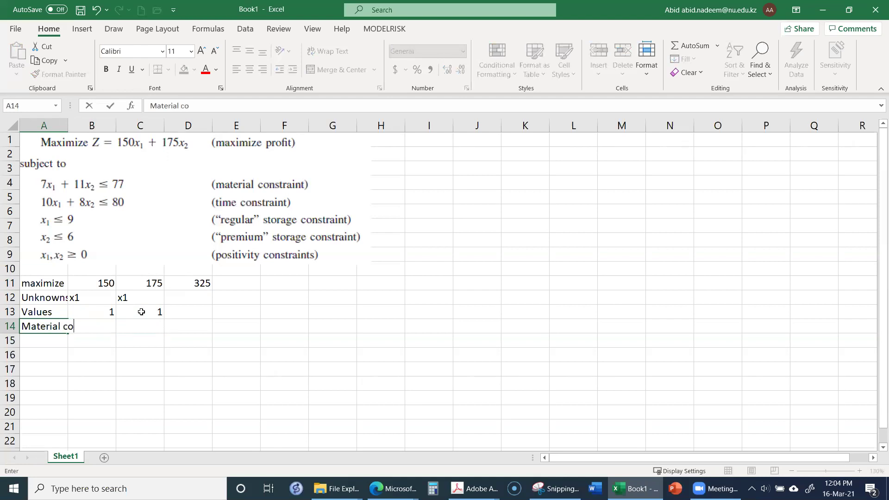
pyautogui.write('nstrain')
pyautogui.press('Return')
pyautogui.press('Up')
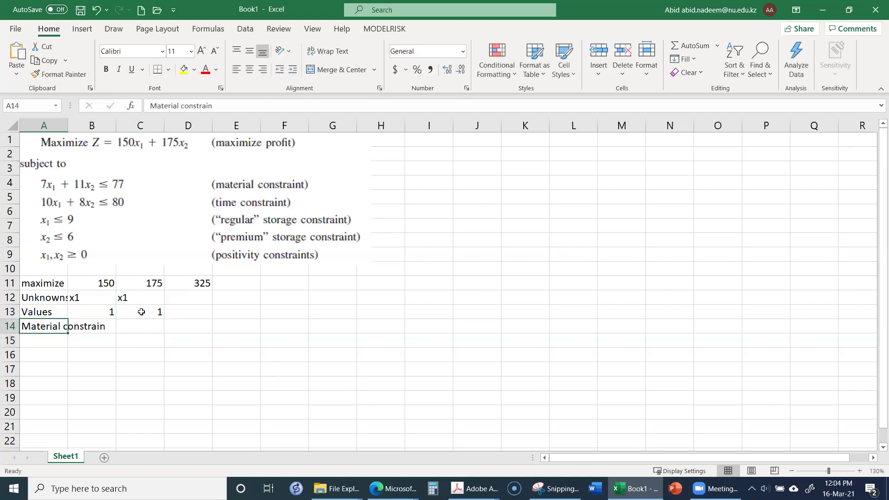
pyautogui.press('F2')
pyautogui.write('t')
pyautogui.press('Return')
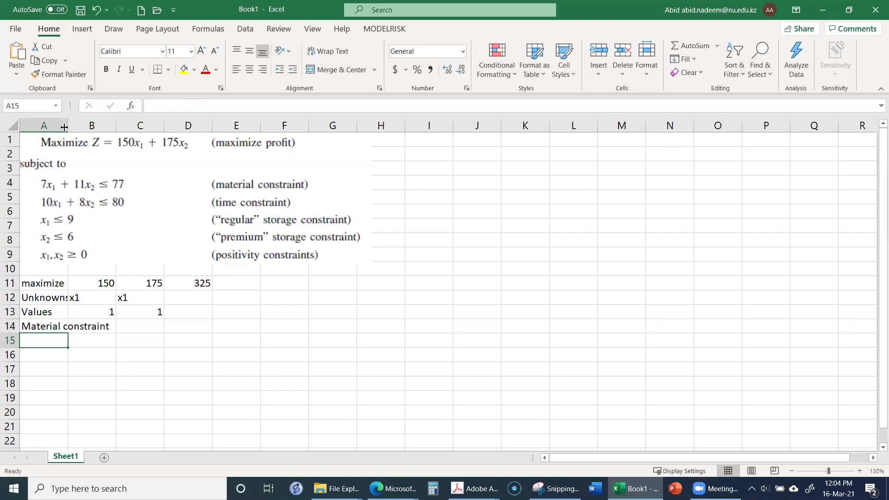
# Widen column A enough to fit its longest label and select cell B14 in the material constraint row.
pyautogui.moveTo(68, 126); pyautogui.dragTo(115, 132)
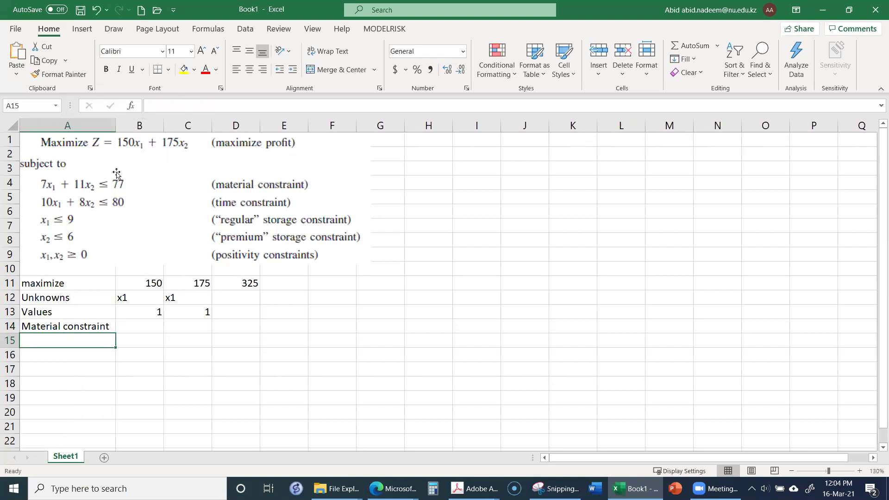
pyautogui.click(144, 336)
pyautogui.click(144, 327)
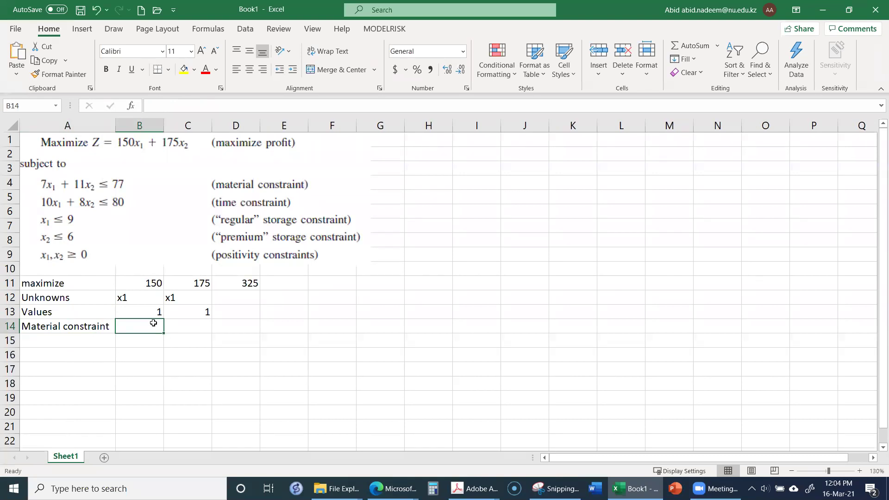
# Enter the material constraint coefficients, 7 in B14 and 11 in C14.
pyautogui.write('7')
pyautogui.press('Tab')
pyautogui.write('7')
pyautogui.press('Tab')
pyautogui.press('Left')
pyautogui.write('11')
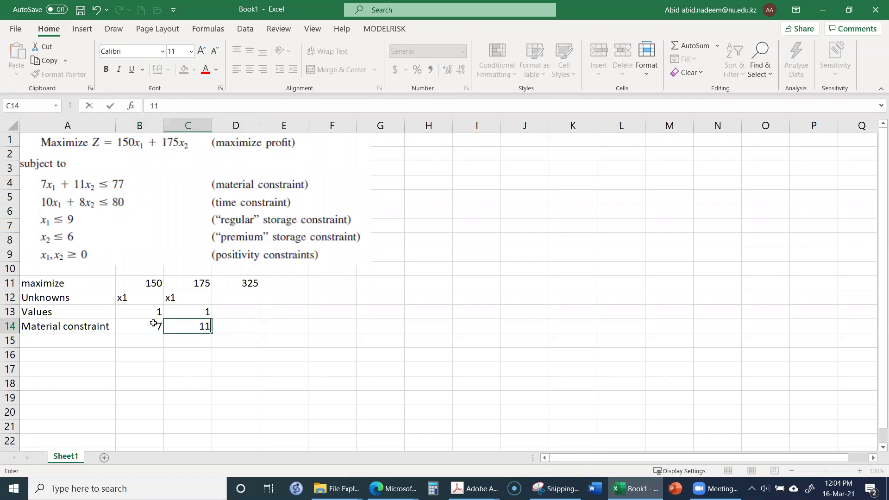
pyautogui.press('Tab')
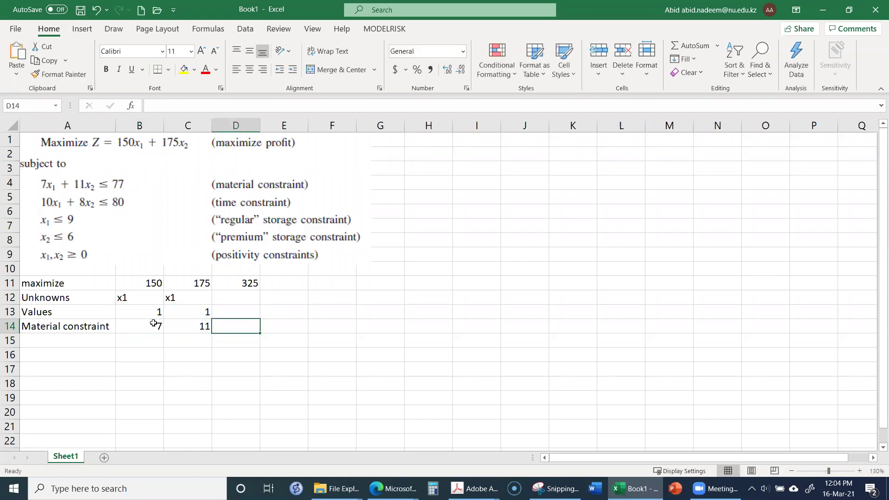
# Complete the material constraint row with "<=" in D14 and the limit 77 in E14.
pyautogui.write('<=')
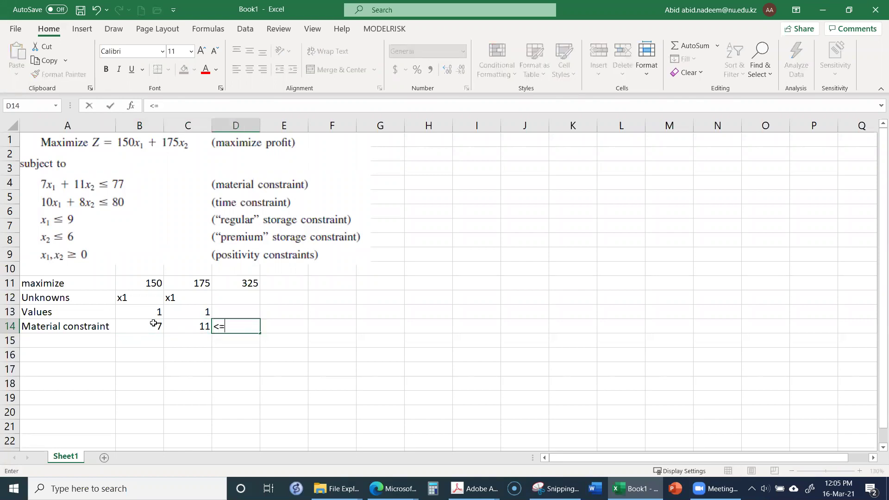
pyautogui.press('Tab')
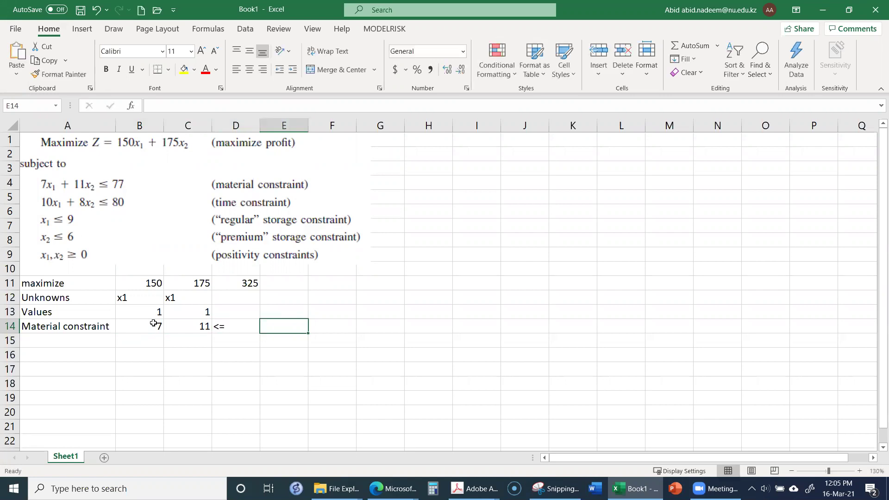
pyautogui.write('77')
pyautogui.press('Return')
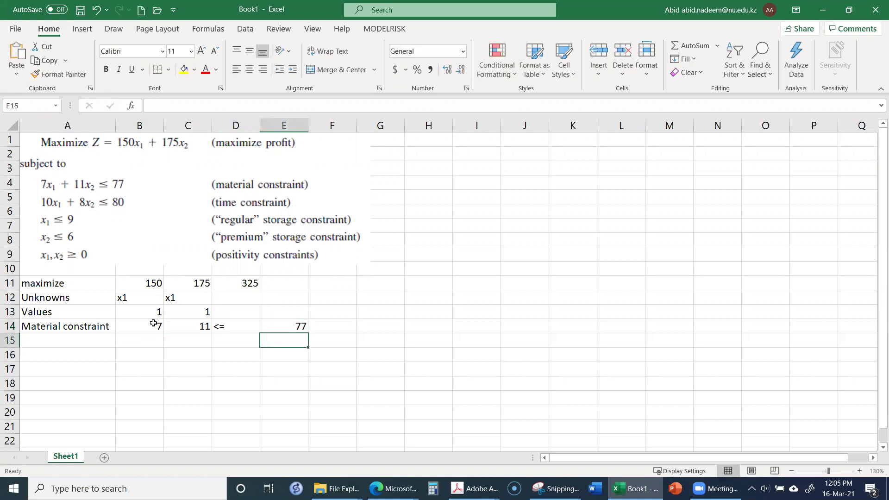
# Move the objective formula from D11 to E11 and fill that cell with yellow.
pyautogui.click(236, 283)
pyautogui.moveTo(254, 293); pyautogui.dragTo(276, 285)
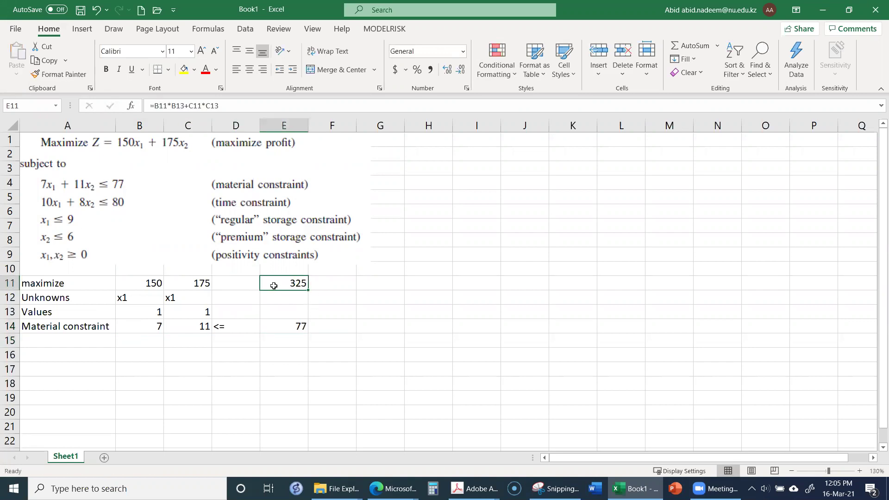
pyautogui.click(184, 70)
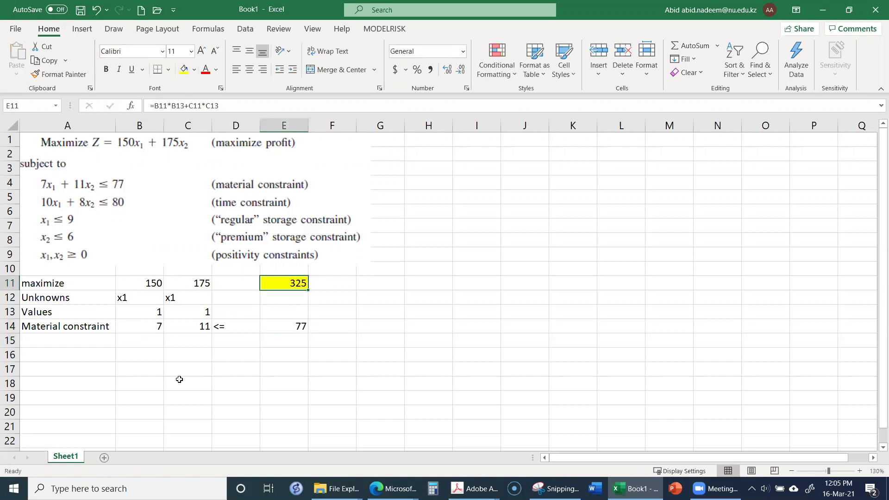
pyautogui.press('Down')
pyautogui.press('Down')
pyautogui.press('Down')
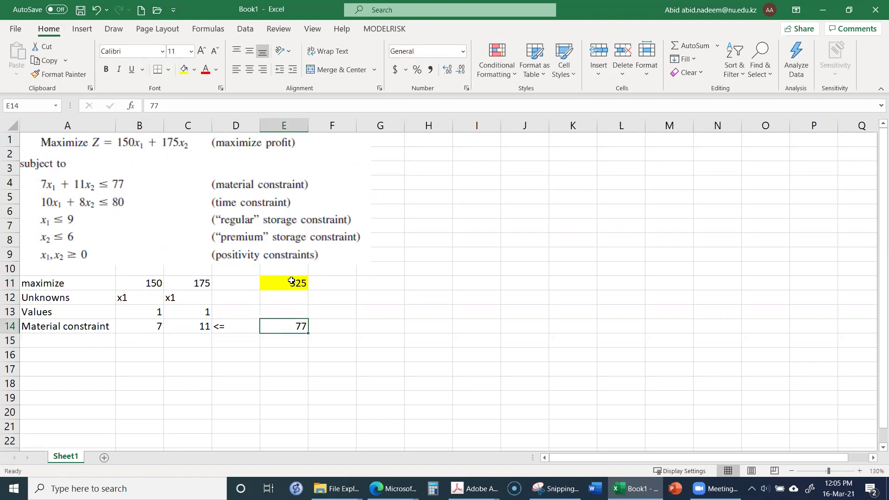
# Enter the label "Time constraint" in cell A15, below the material constraint label.
pyautogui.click(60, 338)
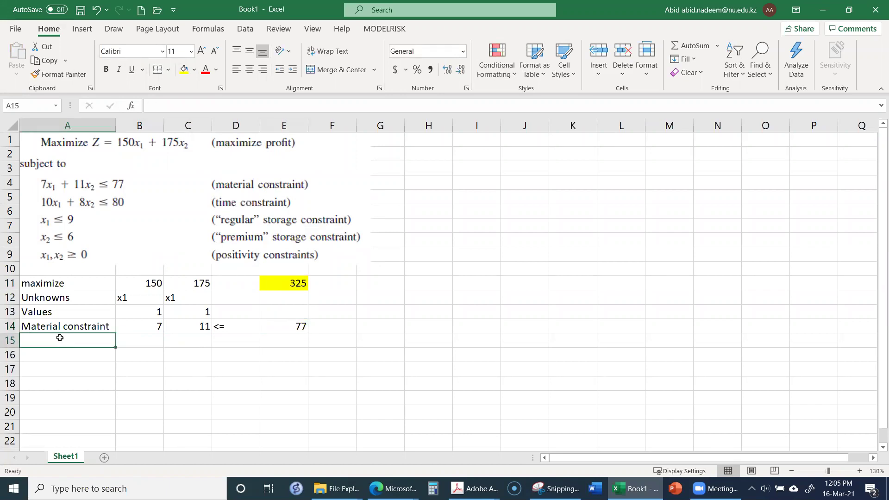
pyautogui.write('Time')
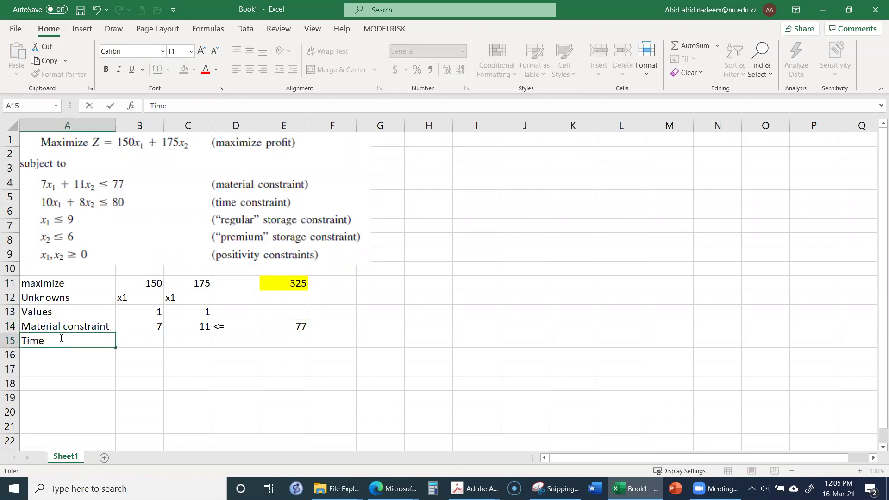
pyautogui.write(' constraint')
pyautogui.press('Return')
# Enter the time constraint coefficients, 10 in B15 and 8 in C15.
pyautogui.press('Up')
pyautogui.press('Right')
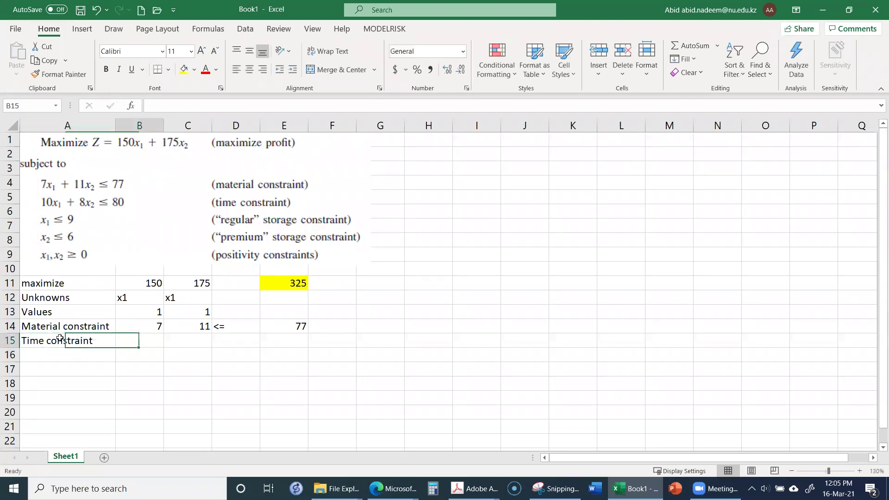
pyautogui.write('10')
pyautogui.press('Tab')
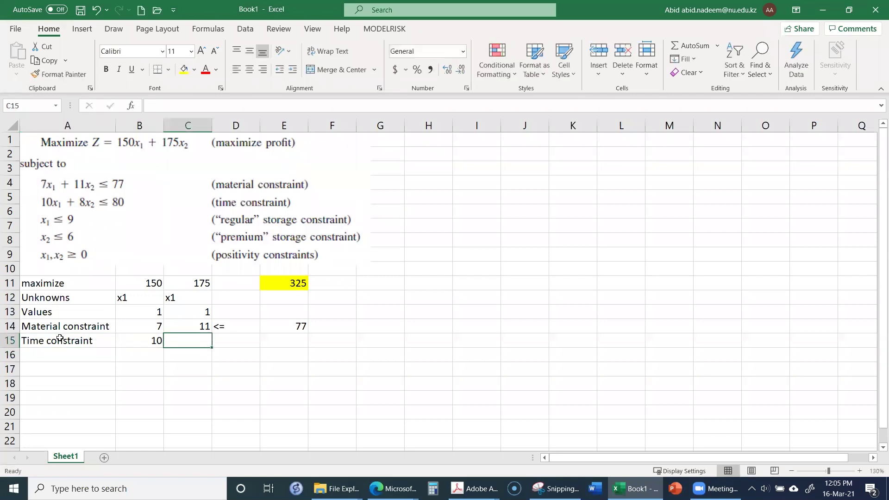
pyautogui.write('8')
pyautogui.press('Tab')
pyautogui.press('Right')
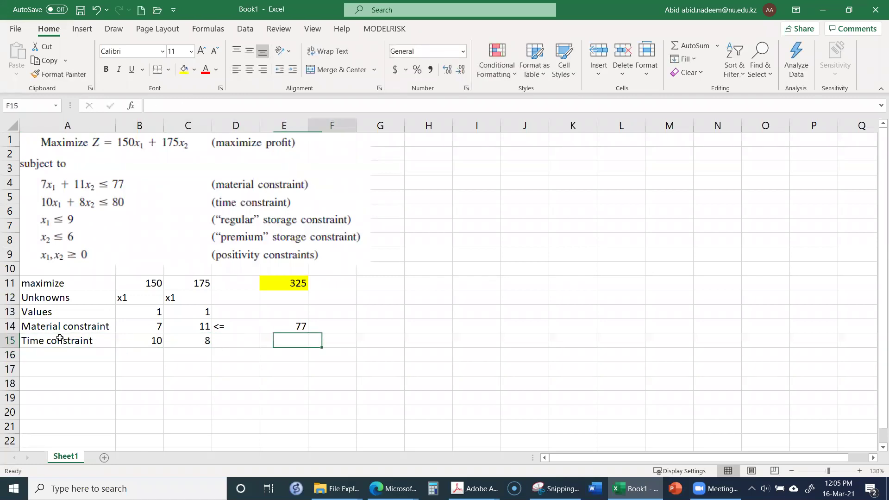
pyautogui.press('Left')
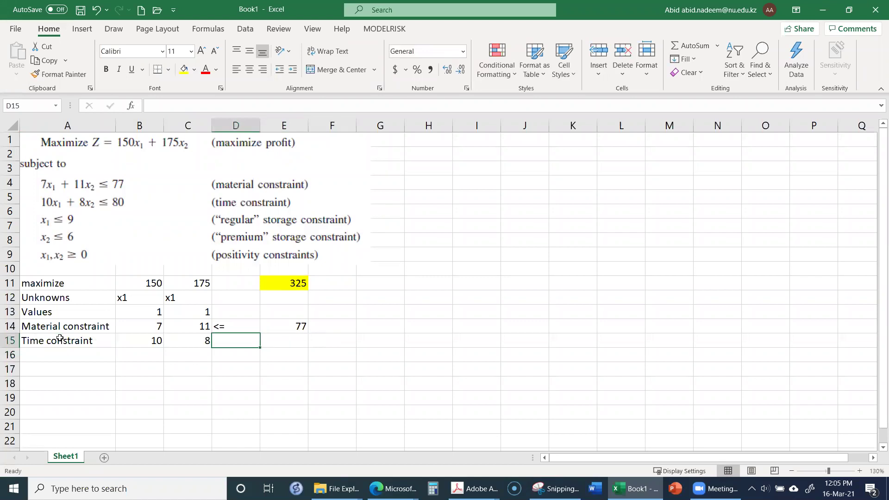
# Complete the time constraint row with "<=" in D15 and the limit 80 in E15.
pyautogui.write('<=')
pyautogui.press('Tab')
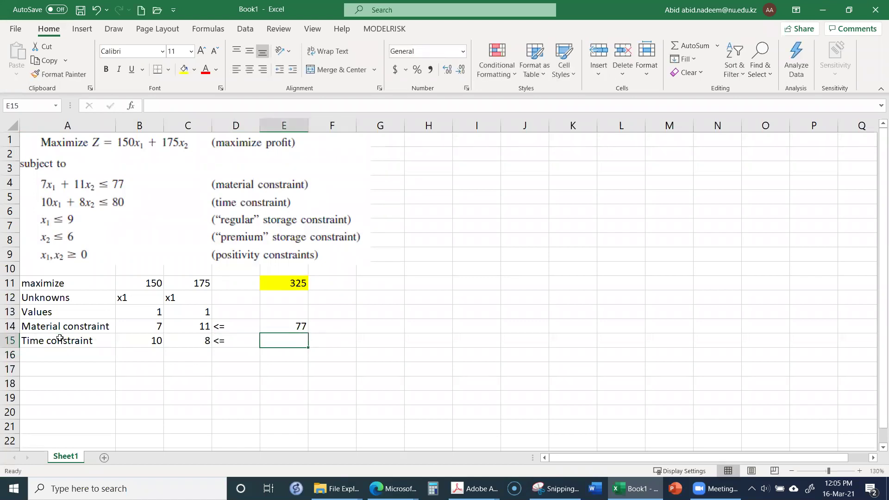
pyautogui.write('80')
pyautogui.press('Return')
# Enter the label "Storage constraint 1" in cell A16, below the time constraint label.
pyautogui.press('Left')
pyautogui.press('Left')
pyautogui.press('Left')
pyautogui.press('Left')
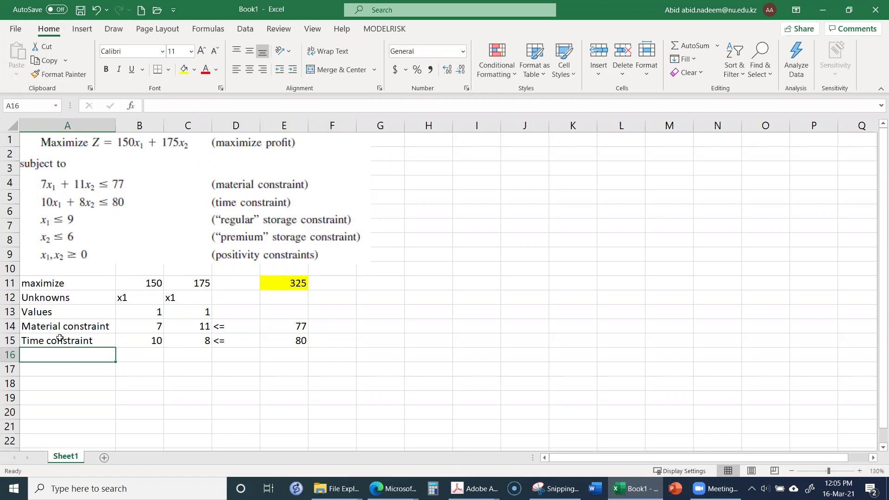
pyautogui.write('Storage')
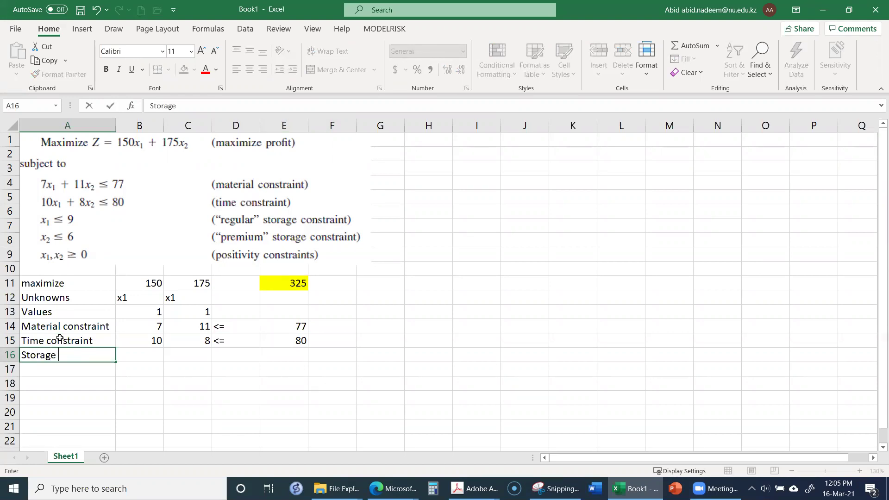
pyautogui.write(' constraint 1')
pyautogui.press('Return')
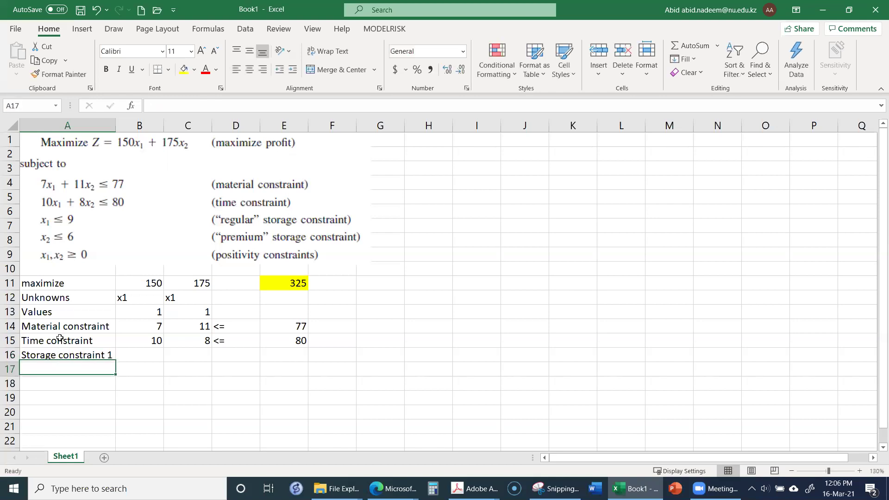
# Enter "<=" in D16 and the limit 6 in E16 for the first storage constraint.
pyautogui.press('Up')
pyautogui.press('Right')
pyautogui.press('Right')
pyautogui.press('Right')
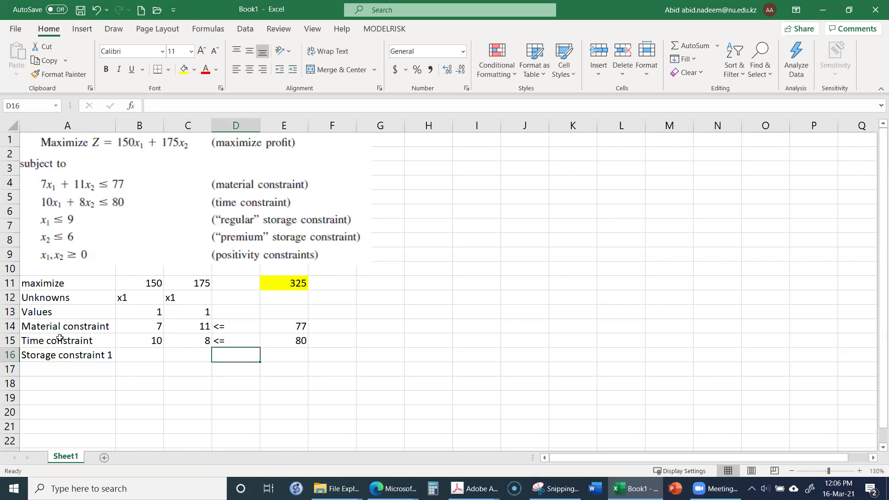
pyautogui.write('<=')
pyautogui.press('BackSpace')
pyautogui.write('=')
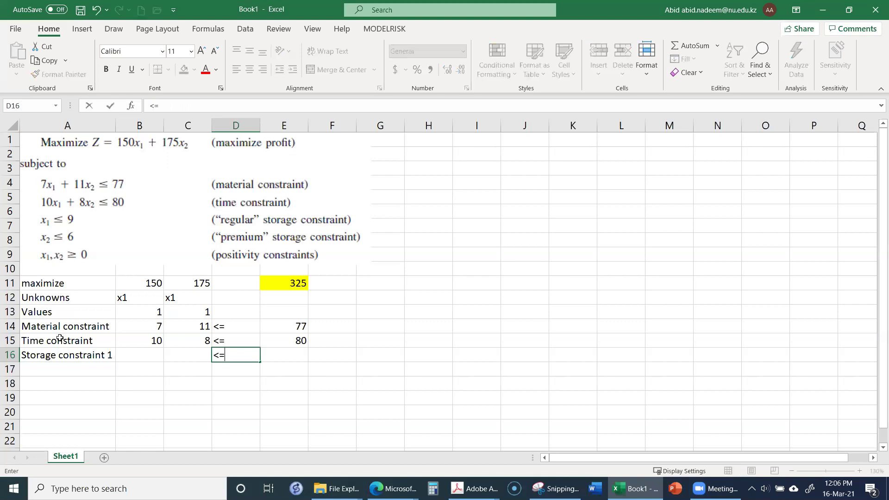
pyautogui.press('Tab')
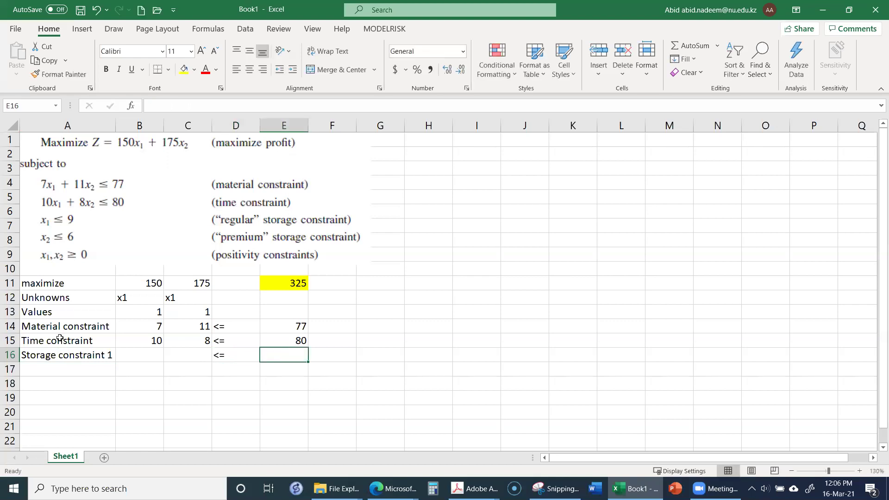
pyautogui.write('6')
pyautogui.press('Return')
# Link cell B16 of the first storage constraint to the x1 value with the formula =B13.
pyautogui.press('Left')
pyautogui.press('Up')
pyautogui.press('Up')
pyautogui.press('Left')
pyautogui.press('Left')
pyautogui.press('Left')
pyautogui.press('Down')
pyautogui.press('Right')
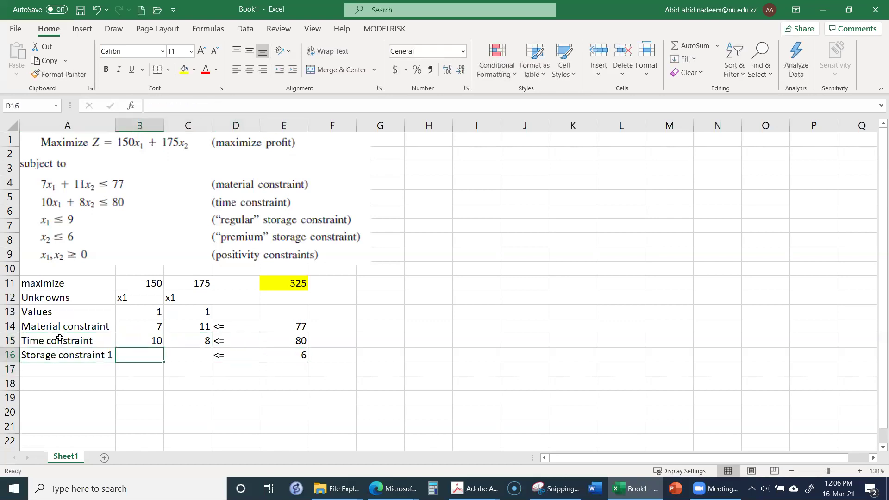
pyautogui.write('=')
pyautogui.press('Up')
pyautogui.press('Up')
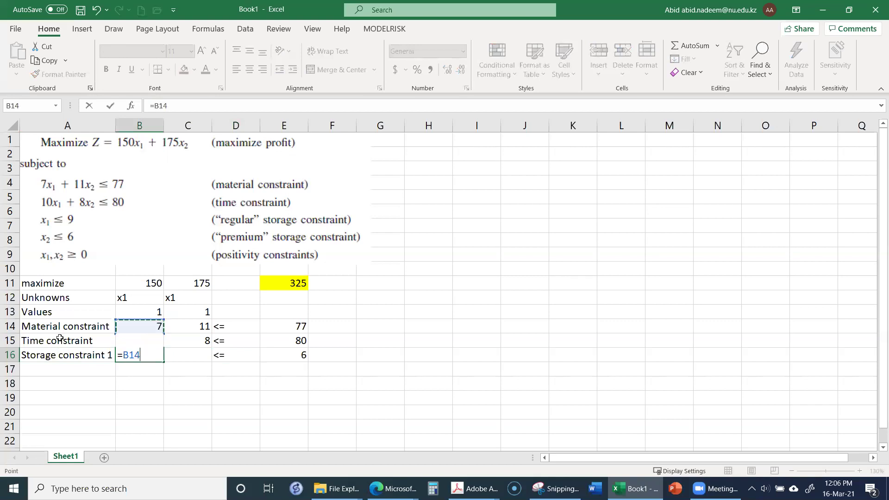
pyautogui.press('Up')
pyautogui.press('Return')
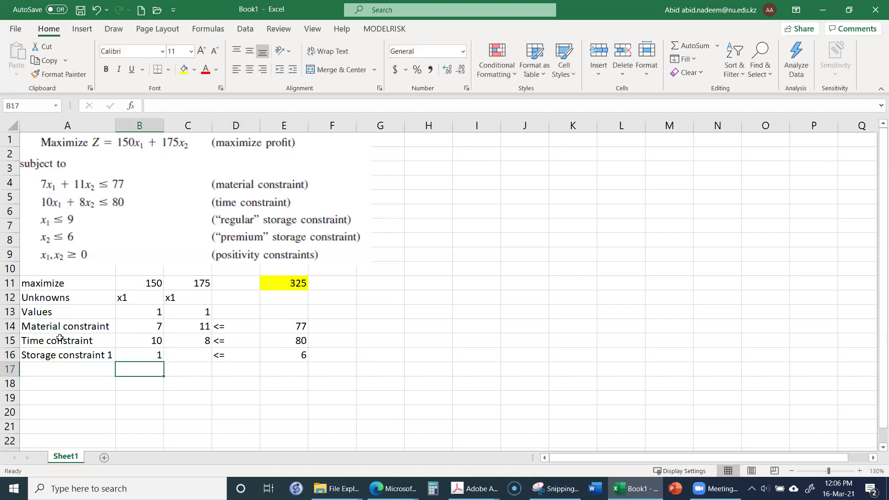
# Enter the label "Storage constraint 2" in cell A17, below the first storage constraint.
pyautogui.press('Left')
pyautogui.write('Stro')
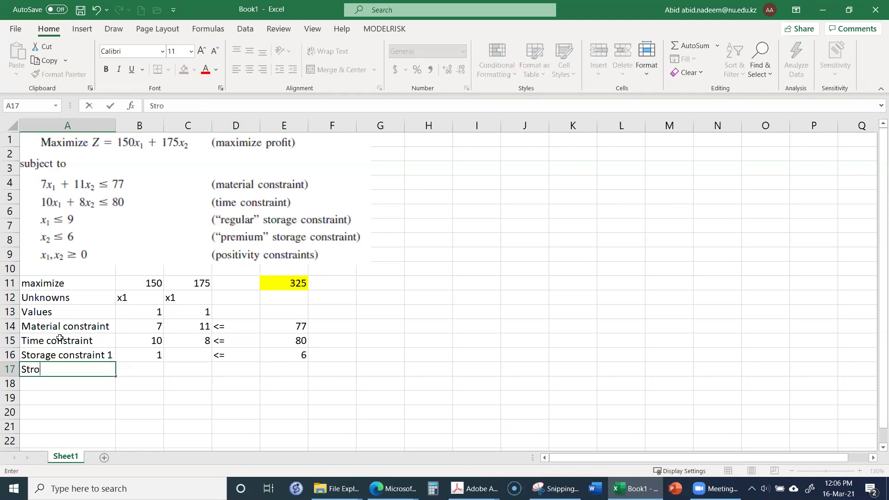
pyautogui.press('BackSpace')
pyautogui.press('BackSpace')
pyautogui.write('orage constraint 1')
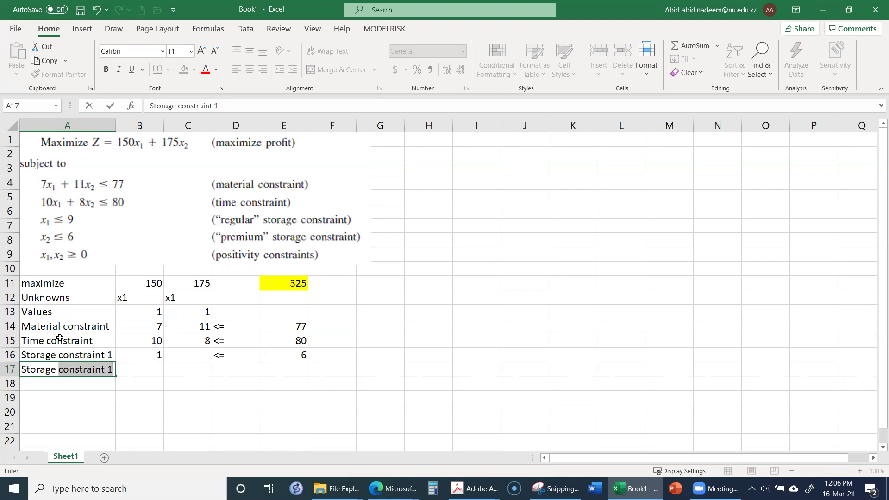
pyautogui.press('Tab')
pyautogui.press('Left')
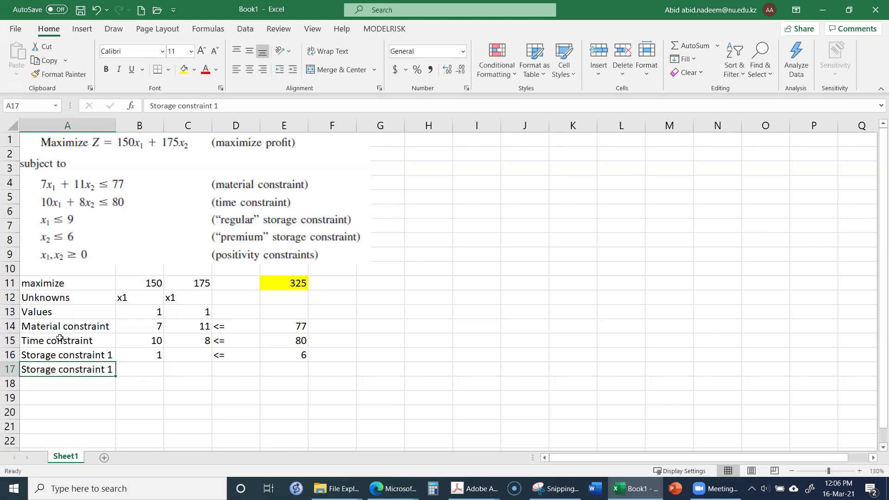
pyautogui.press('F2')
pyautogui.press('BackSpace')
pyautogui.write('2')
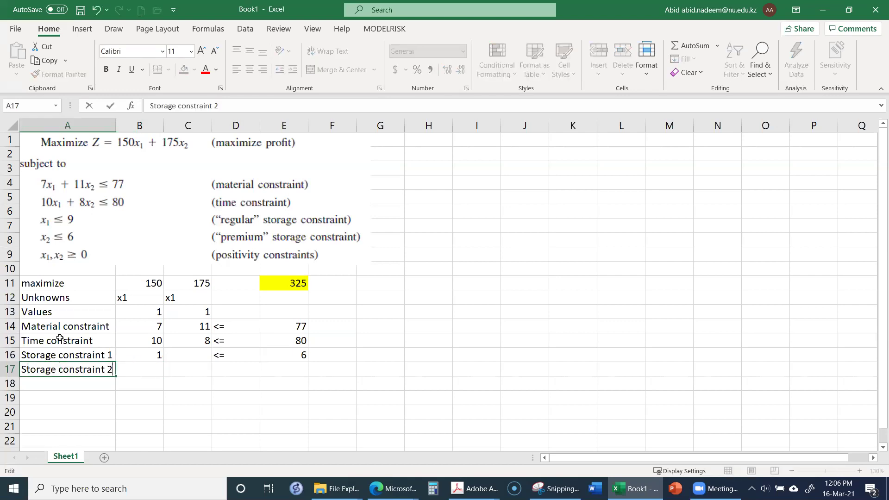
pyautogui.press('Return')
# Enter "<=" in D17 and the limit 6 in E17 for the second storage constraint.
pyautogui.press('Up')
pyautogui.press('Right')
pyautogui.press('Right')
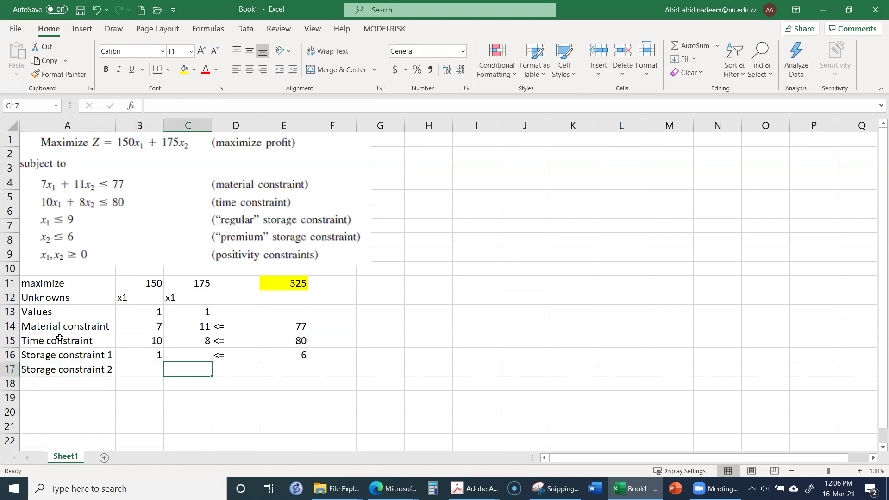
pyautogui.press('Right')
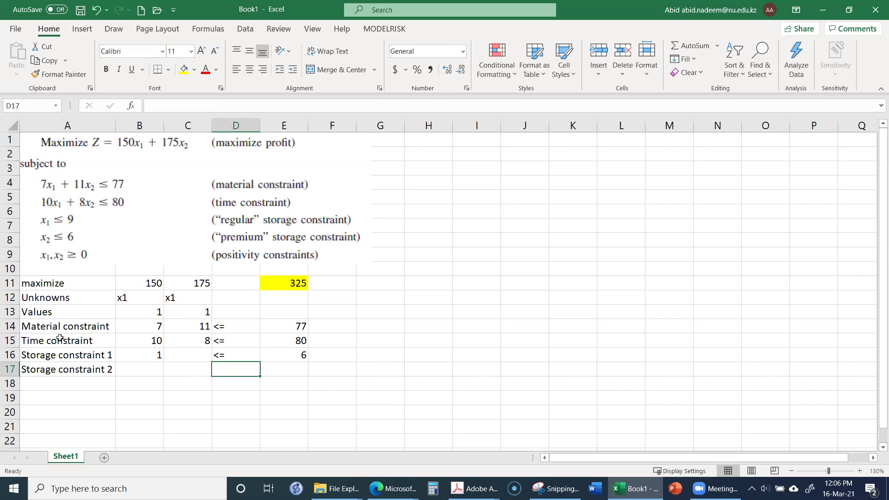
pyautogui.write('<=')
pyautogui.press('Tab')
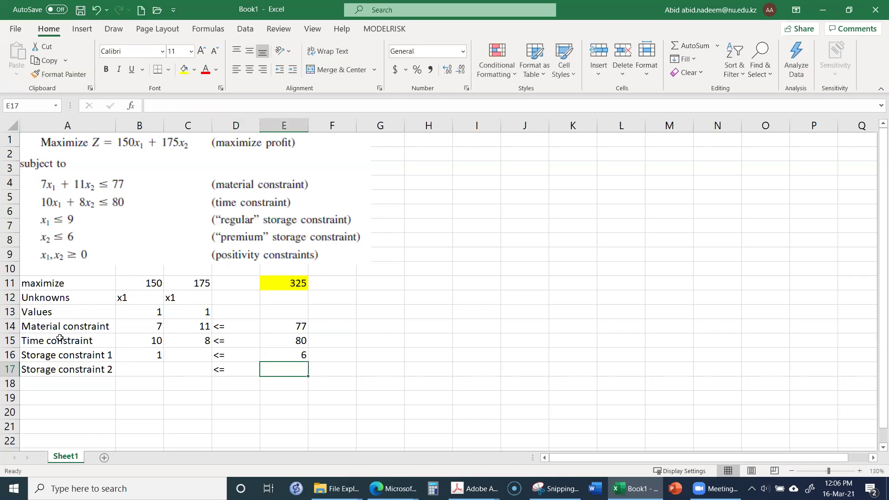
pyautogui.write('9')
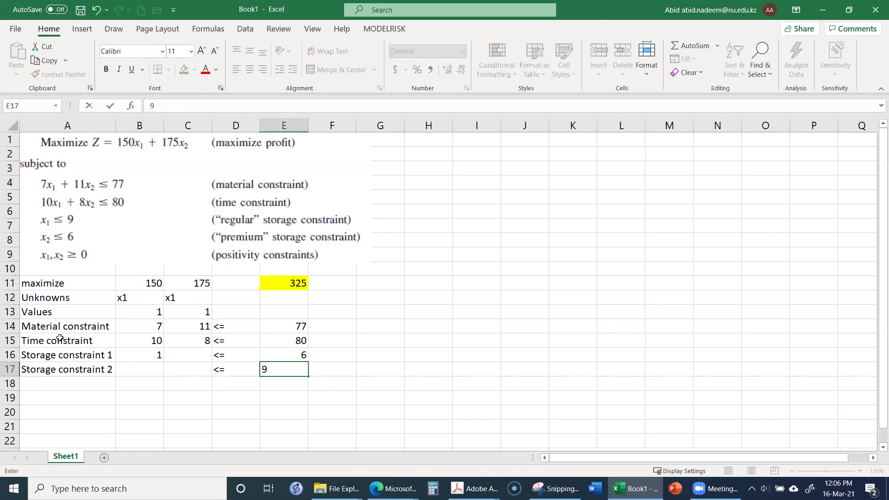
pyautogui.press('BackSpace')
pyautogui.write('6')
pyautogui.press('Return')
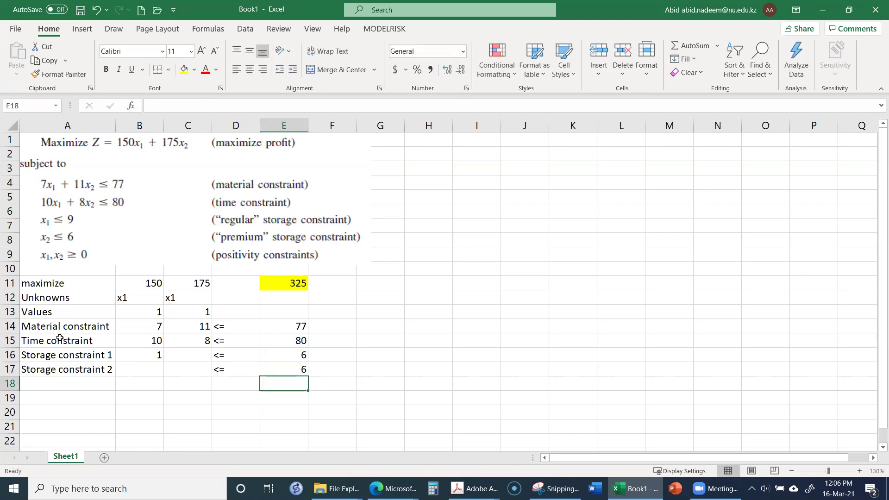
# Enter the label "Positivity constraint" in cell A18, below the second storage constraint.
pyautogui.press('Left')
pyautogui.press('Left')
pyautogui.press('Left')
pyautogui.press('Left')
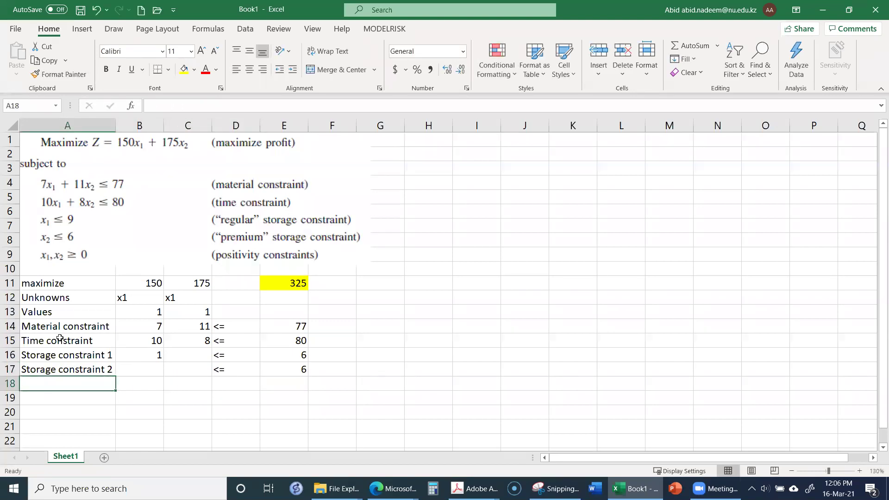
pyautogui.write('Posi')
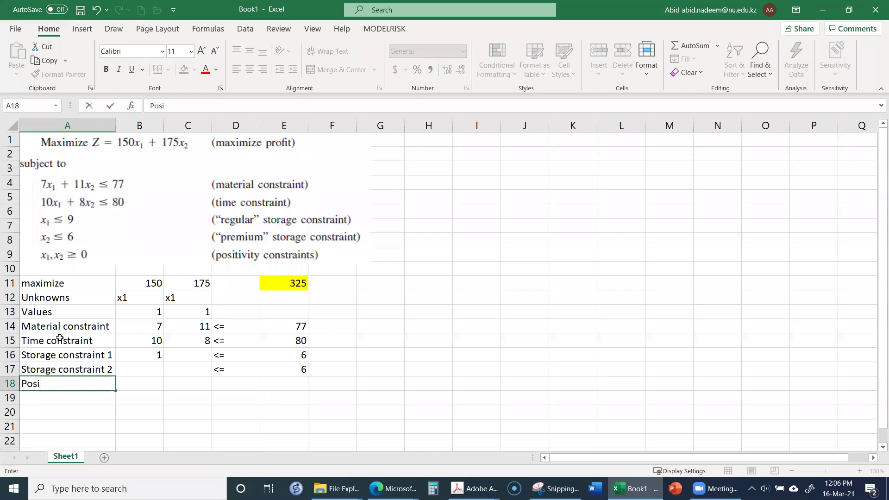
pyautogui.write('tivity constraint')
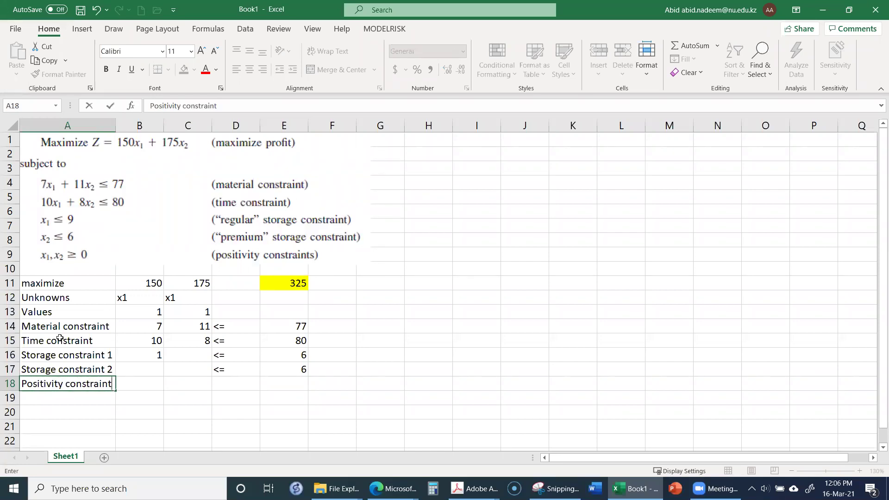
pyautogui.press('Return')
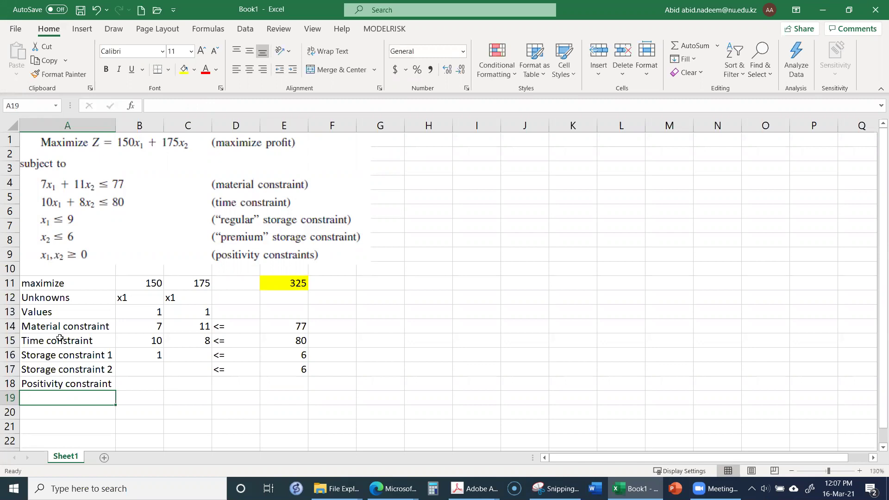
# Change the limit of the first storage constraint in E16 to 9.
pyautogui.press('Up')
pyautogui.press('Up')
pyautogui.press('Up')
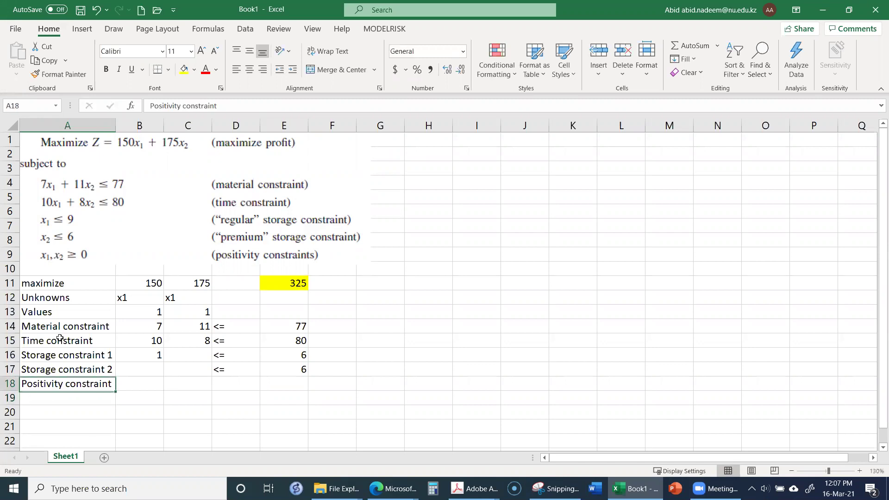
pyautogui.press('Right')
pyautogui.press('Right')
pyautogui.press('Right')
pyautogui.press('Right')
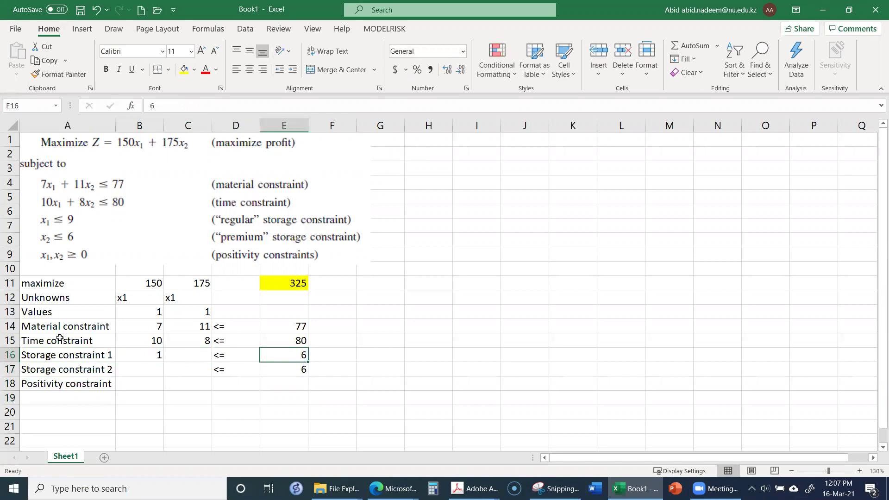
pyautogui.write('9')
pyautogui.press('Return')
# Link cell C17 of the second storage constraint to the second unknown's trial value with the formula =C13.
pyautogui.press('Left')
pyautogui.press('Left')
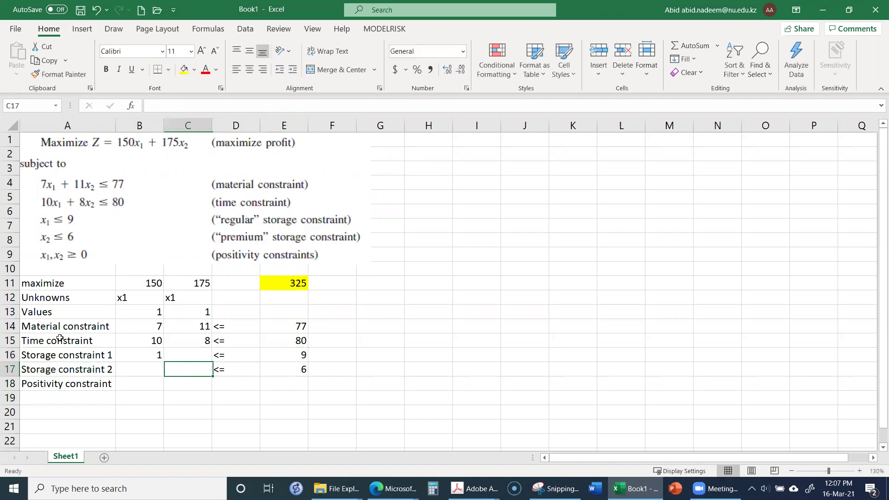
pyautogui.write('=')
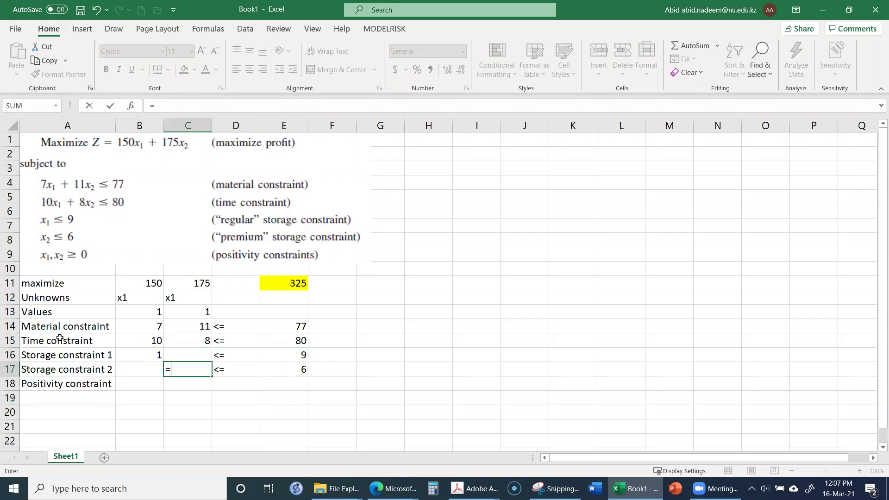
pyautogui.press('Up')
pyautogui.press('Up')
pyautogui.press('Up')
pyautogui.press('Up')
pyautogui.press('Return')
# Correct the label of the second unknown in C12 to x2.
pyautogui.press('Up')
pyautogui.press('Up')
pyautogui.press('Up')
pyautogui.press('Up')
pyautogui.press('Up')
pyautogui.press('Up')
pyautogui.write('x2')
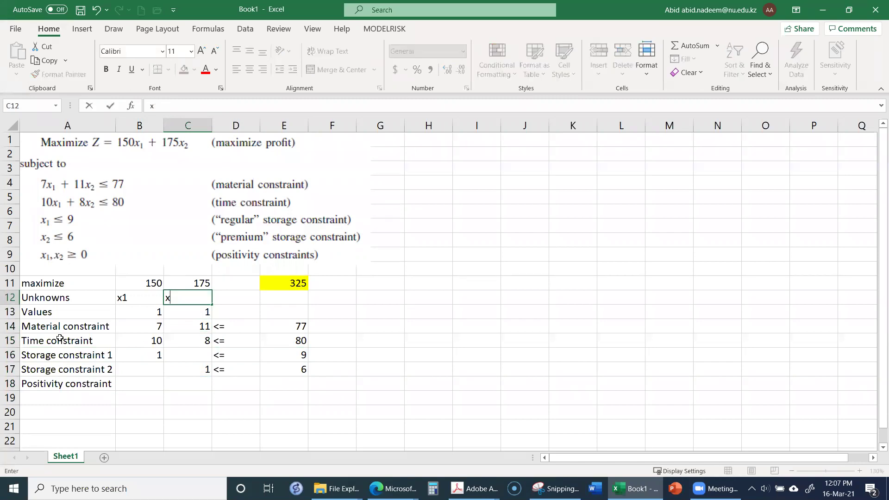
pyautogui.press('Return')
pyautogui.press('Down')
pyautogui.press('Down')
pyautogui.press('Down')
pyautogui.press('Down')
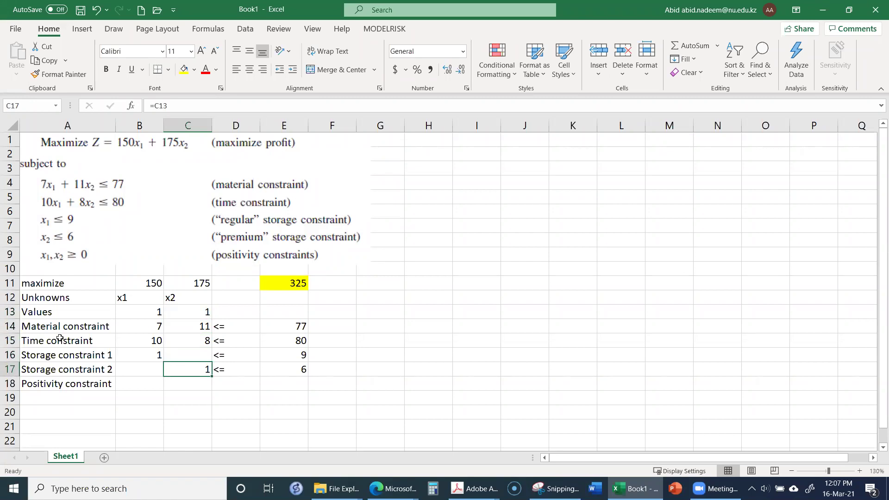
pyautogui.press('Down')
pyautogui.press('Left')
pyautogui.press('Left')
pyautogui.press('Right')
pyautogui.press('Right')
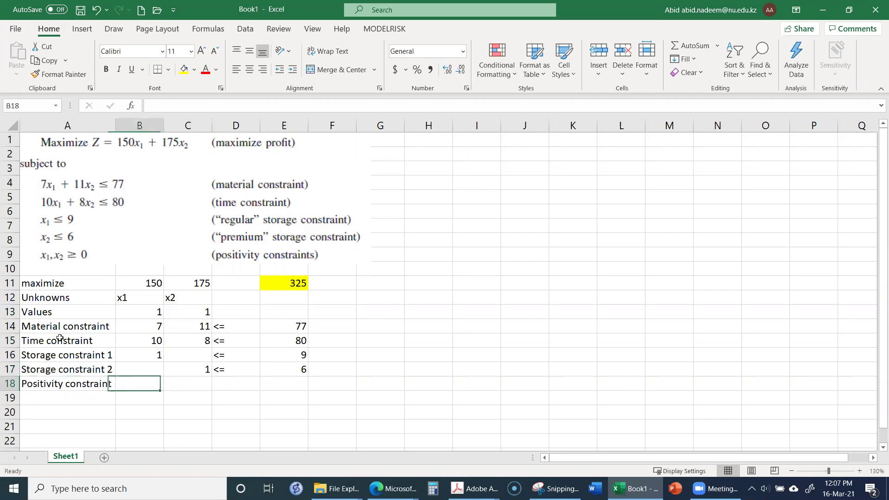
pyautogui.press('Left')
pyautogui.click(15, 28)
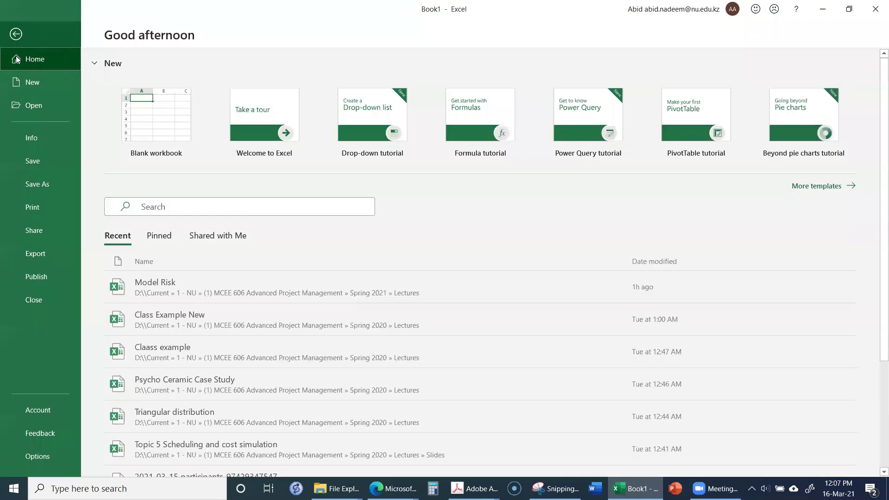
pyautogui.press('Escape')
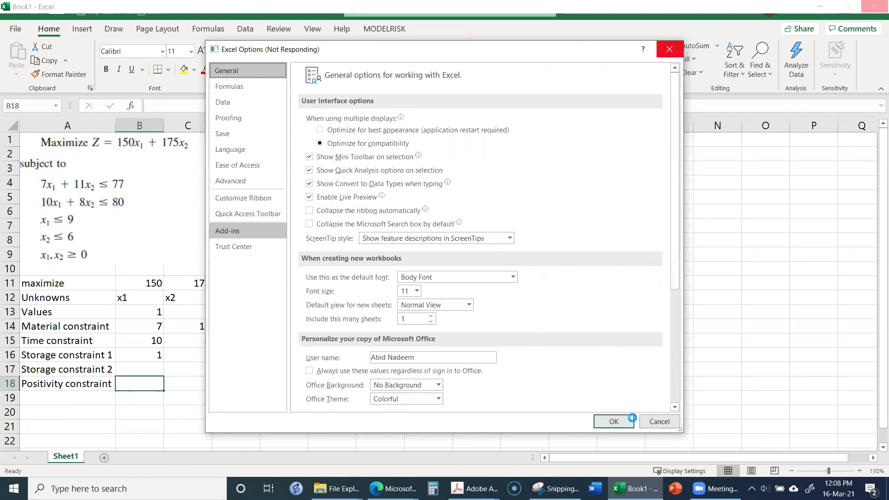
pyautogui.click(657, 421)
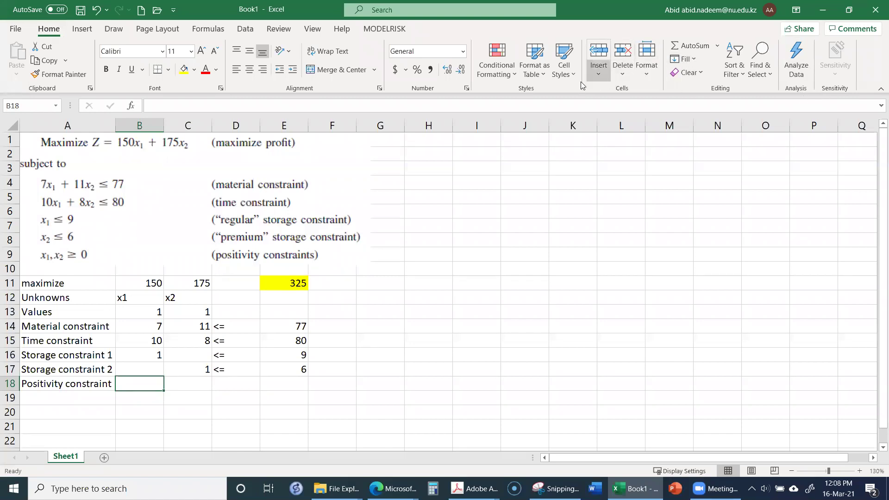
# Look through the data commands for Solver, checking the What-If Analysis options and the Data Analysis tool list.
pyautogui.click(246, 29)
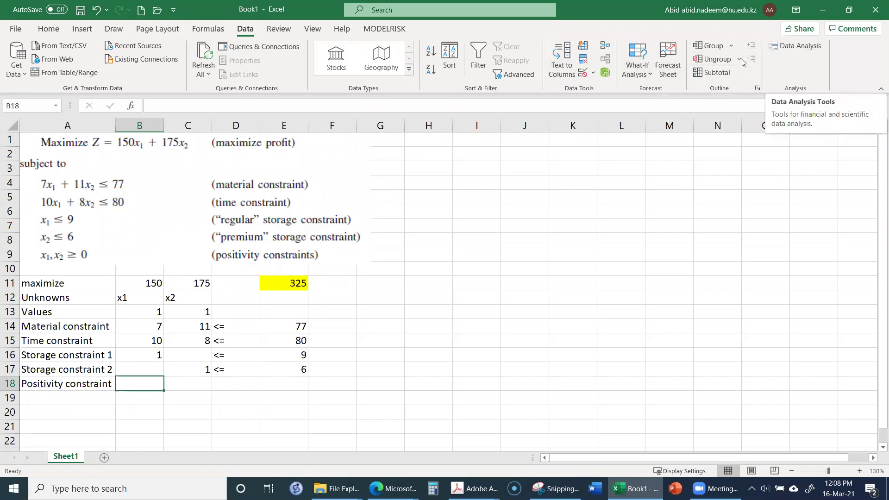
pyautogui.click(650, 76)
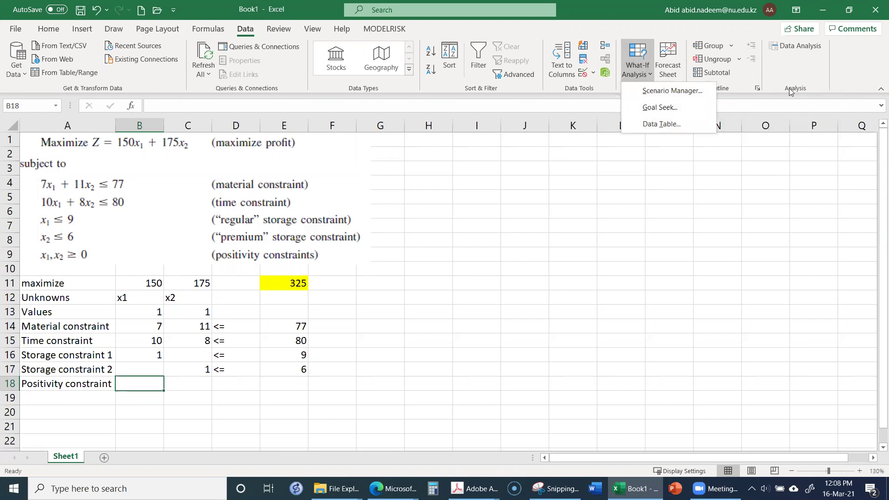
pyautogui.click(795, 46)
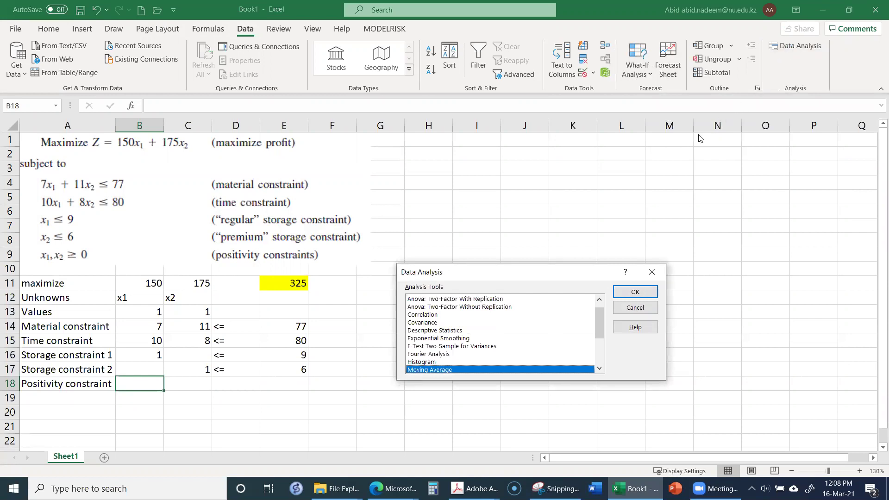
pyautogui.click(643, 306)
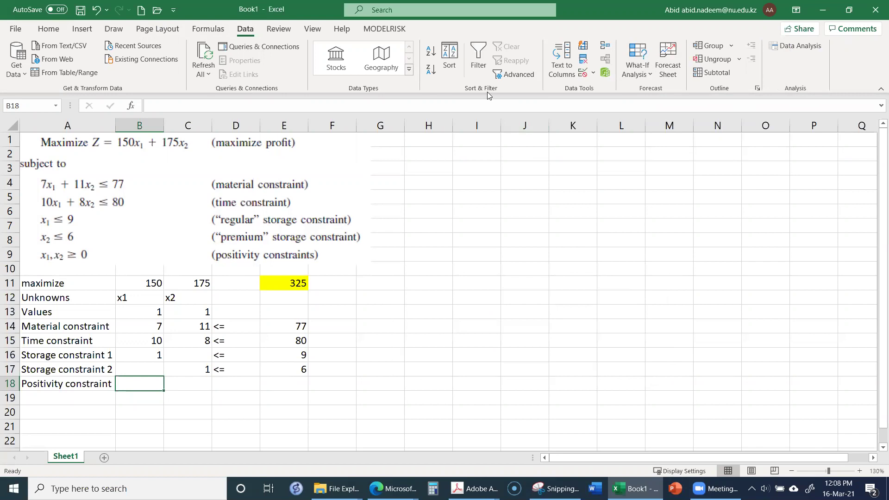
pyautogui.click(648, 81)
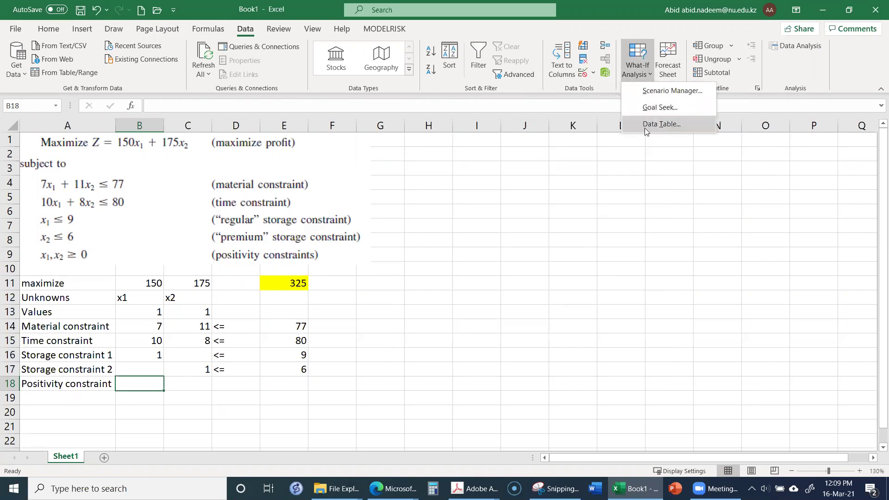
pyautogui.click(573, 167)
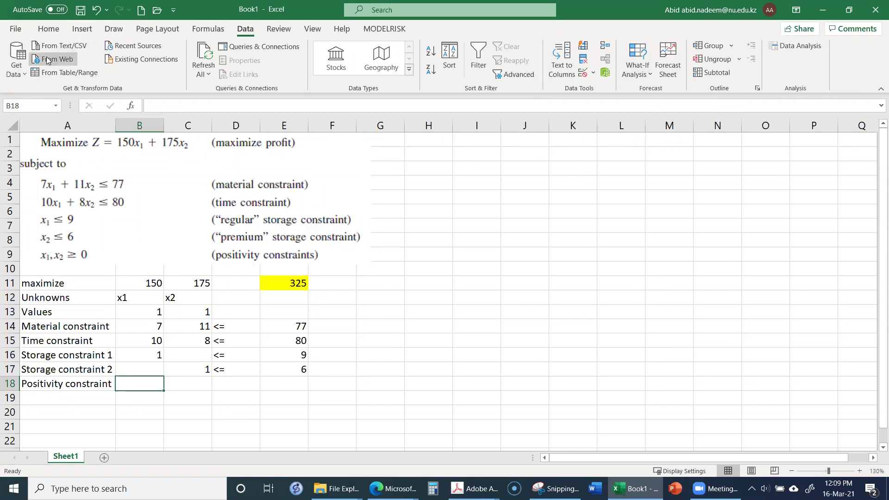
# Check in the list of available Excel add-ins whether the Solver Add-in is enabled, and close it without changes.
pyautogui.click(15, 29)
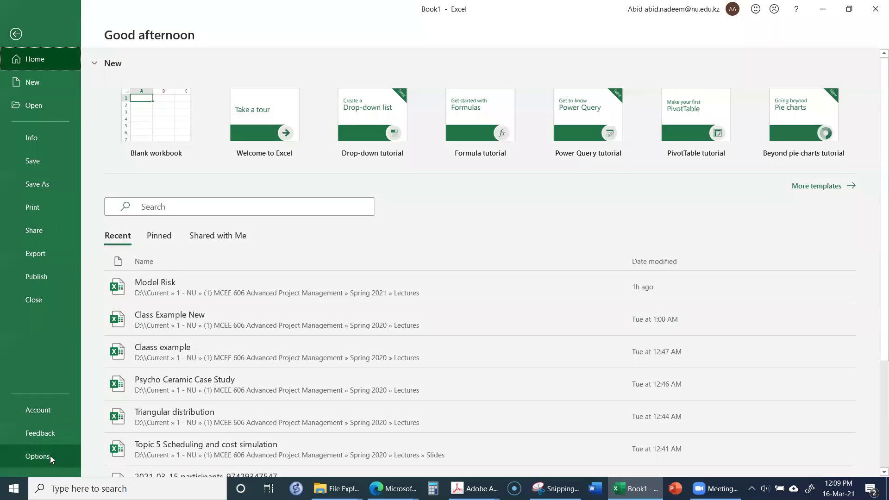
pyautogui.click(50, 455)
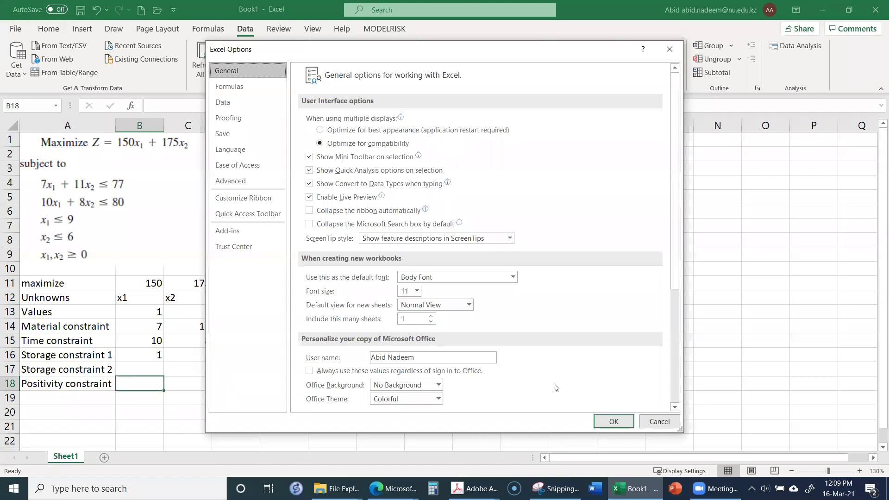
pyautogui.click(230, 233)
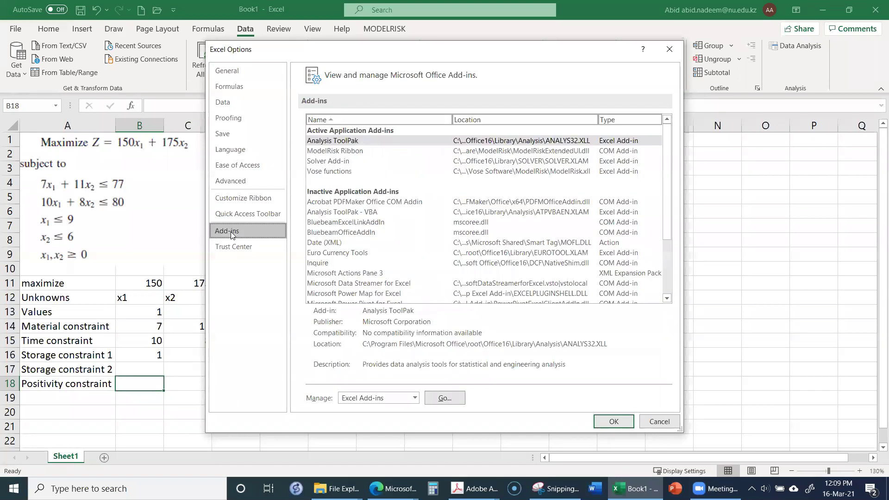
pyautogui.click(446, 398)
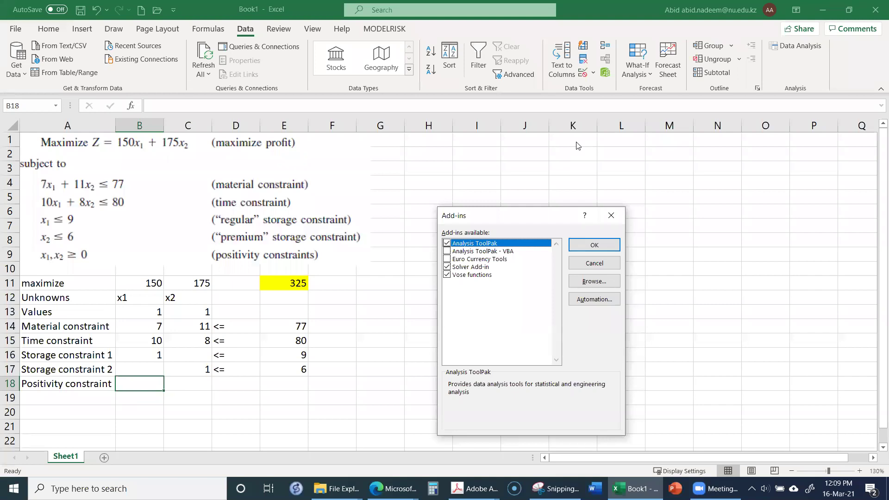
pyautogui.click(613, 263)
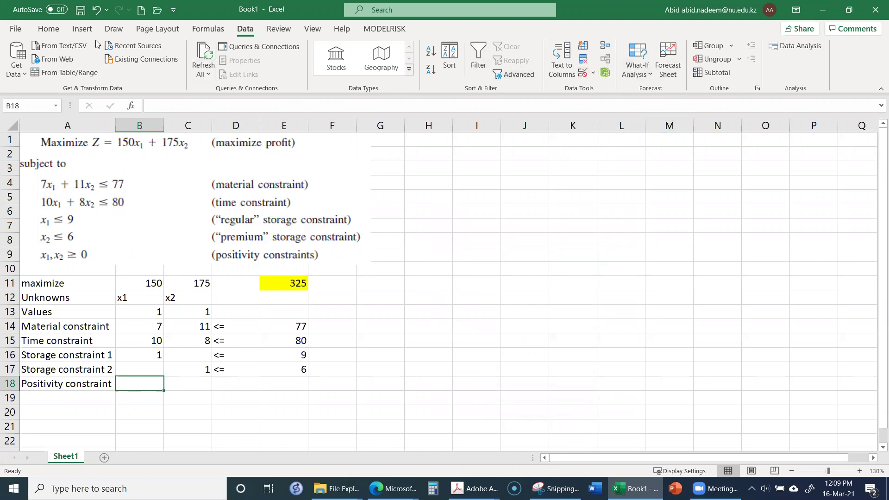
pyautogui.click(14, 30)
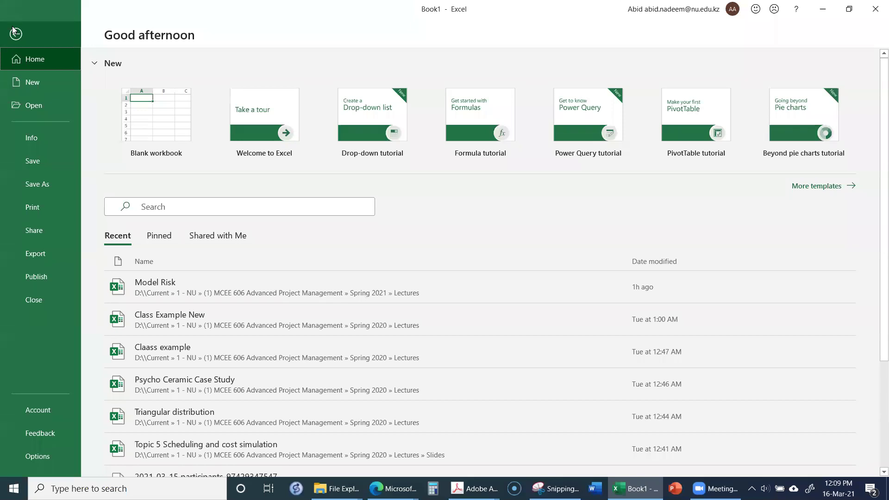
pyautogui.click(14, 31)
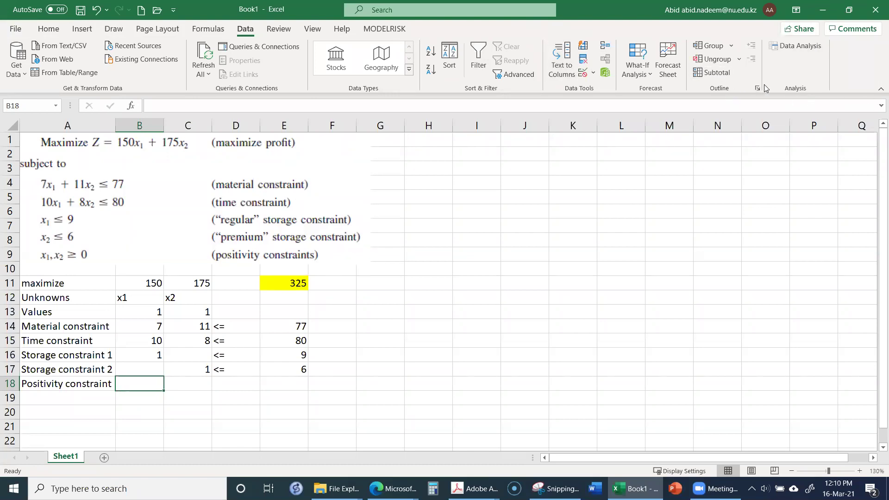
pyautogui.click(649, 78)
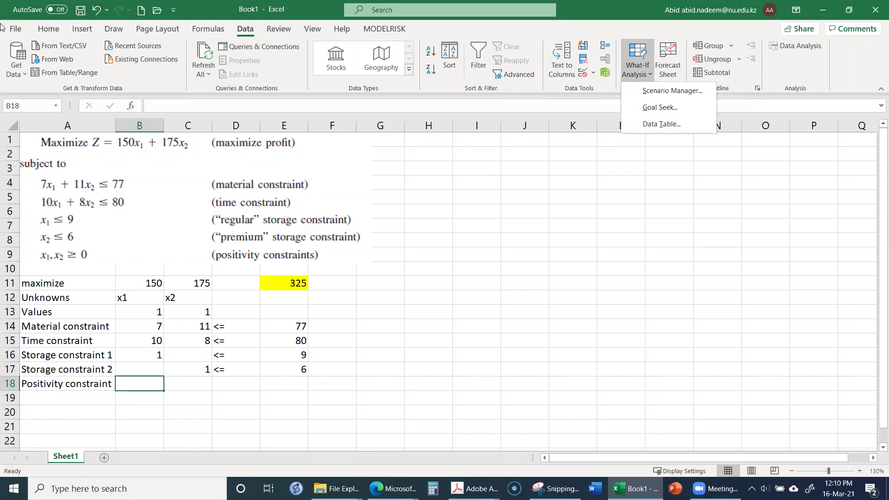
pyautogui.click(14, 30)
# Disable the Solver Add-in in the list of available Excel add-ins.
pyautogui.click(14, 29)
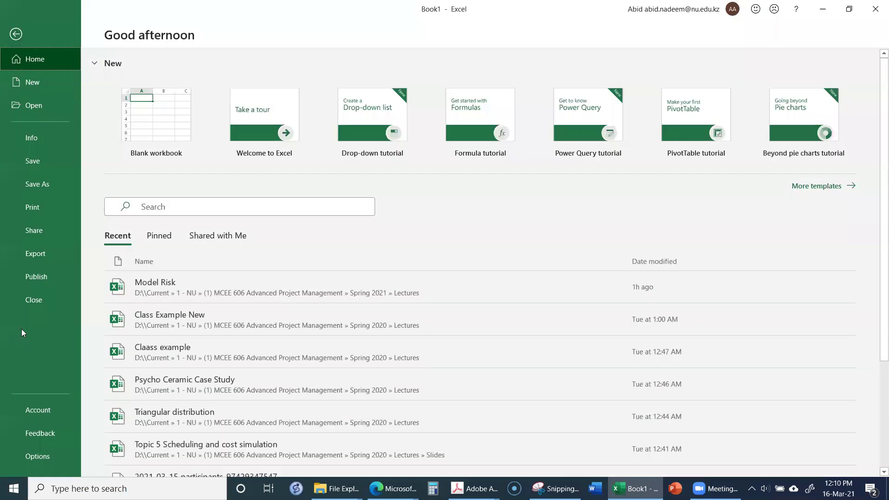
pyautogui.click(43, 457)
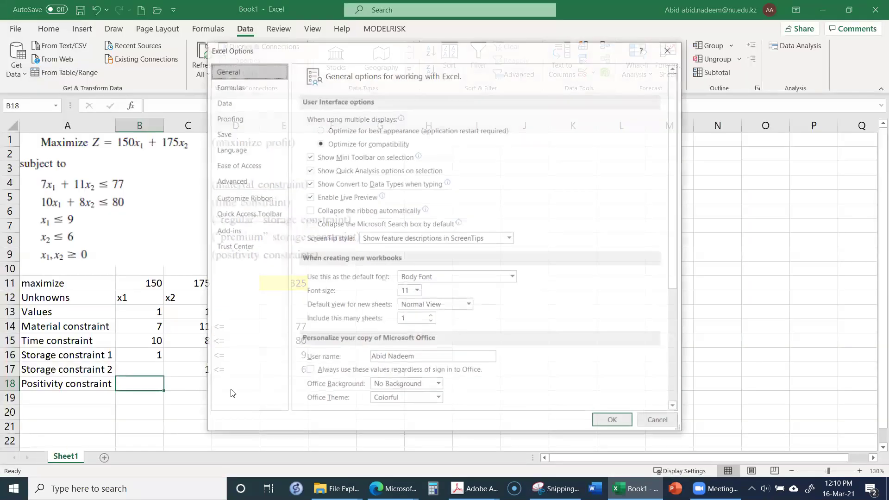
pyautogui.click(229, 232)
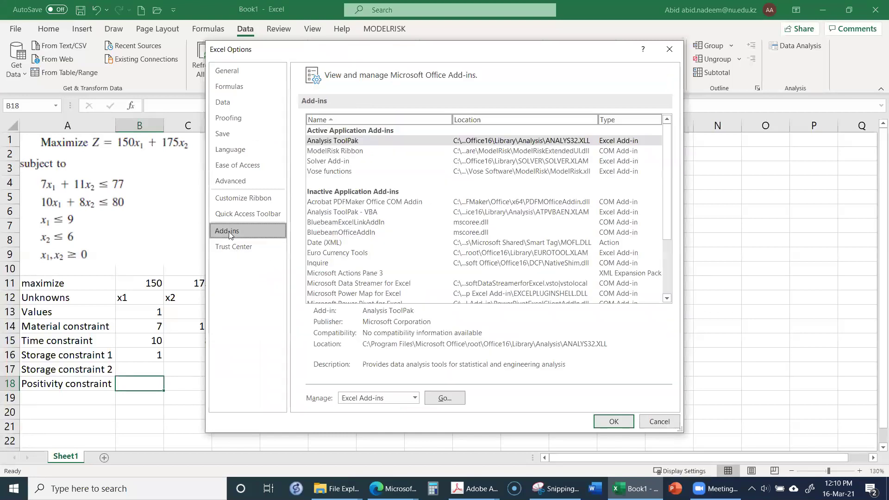
pyautogui.click(445, 399)
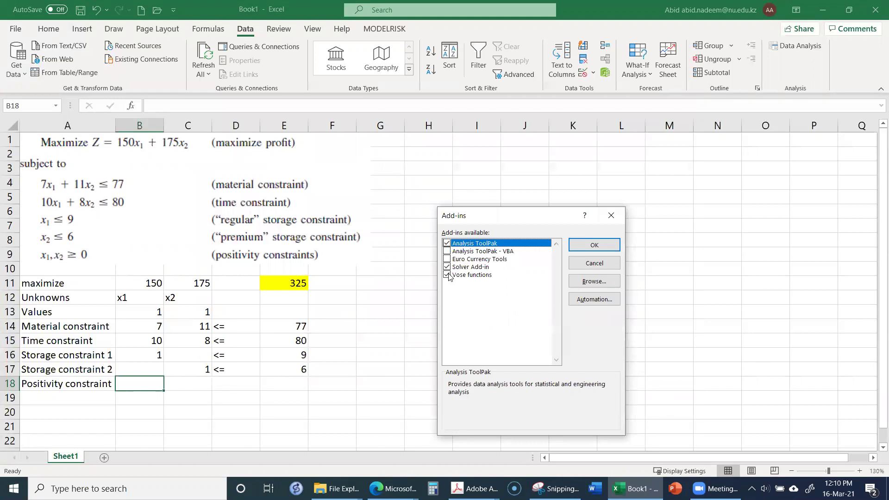
pyautogui.click(447, 267)
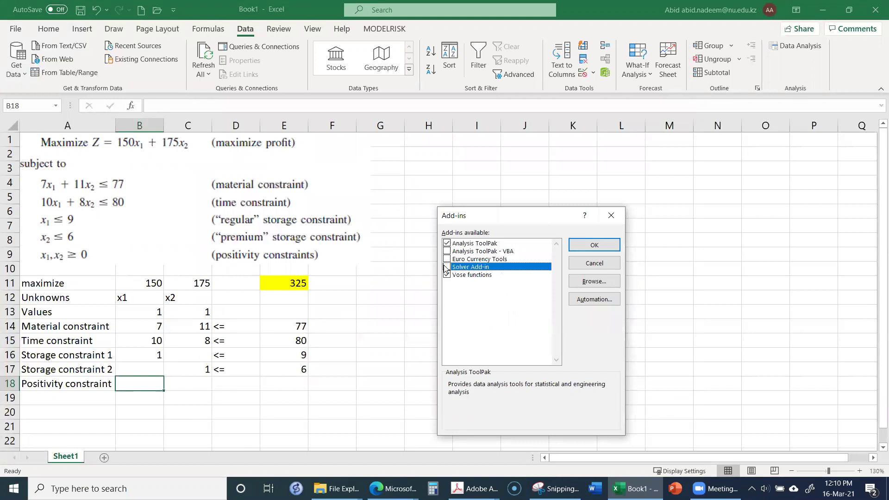
pyautogui.click(584, 239)
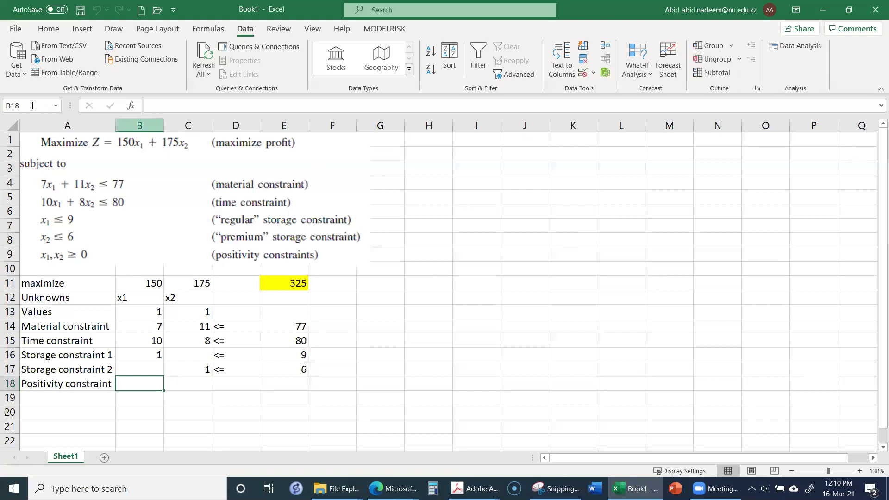
# Enable the Solver Add-in in the list of available Excel add-ins.
pyautogui.click(16, 29)
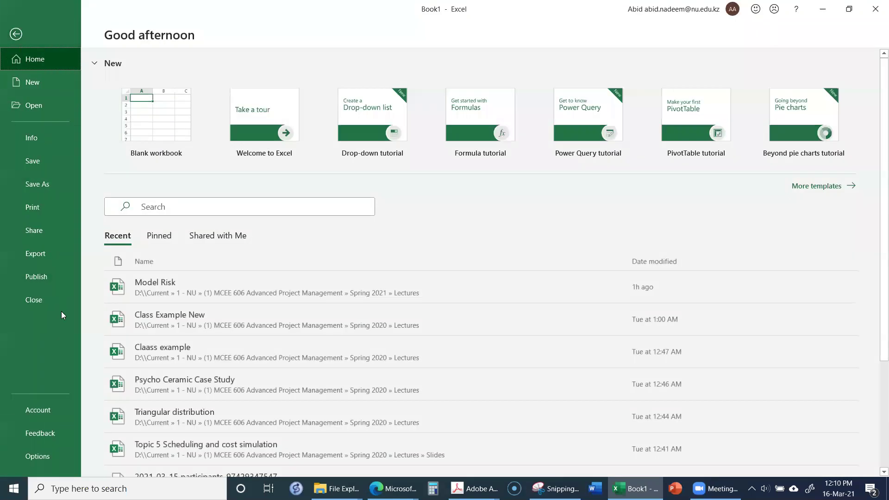
pyautogui.click(37, 457)
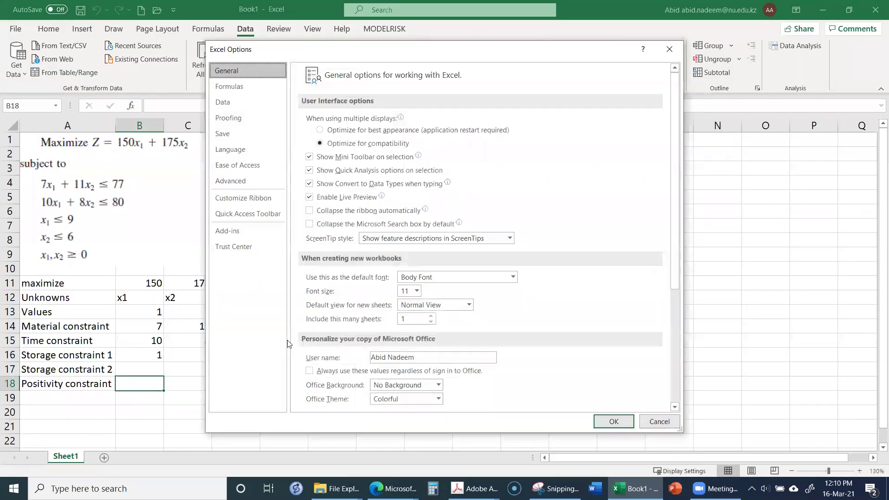
pyautogui.click(232, 233)
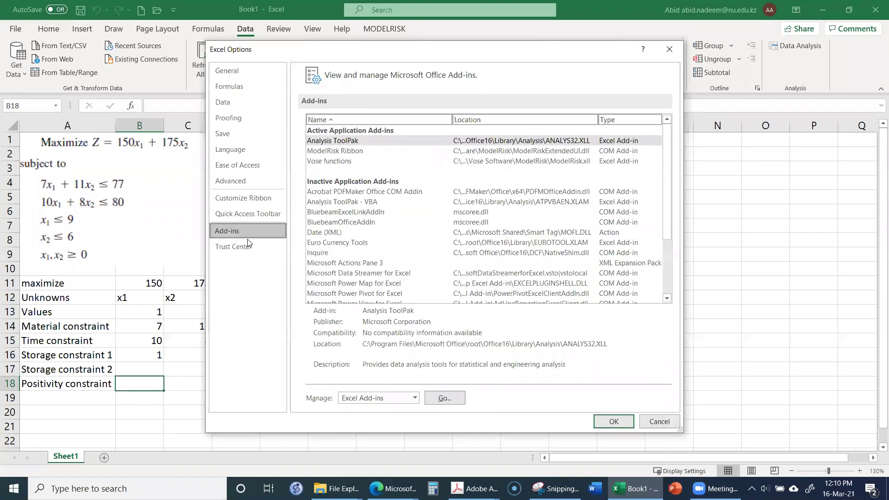
pyautogui.click(438, 397)
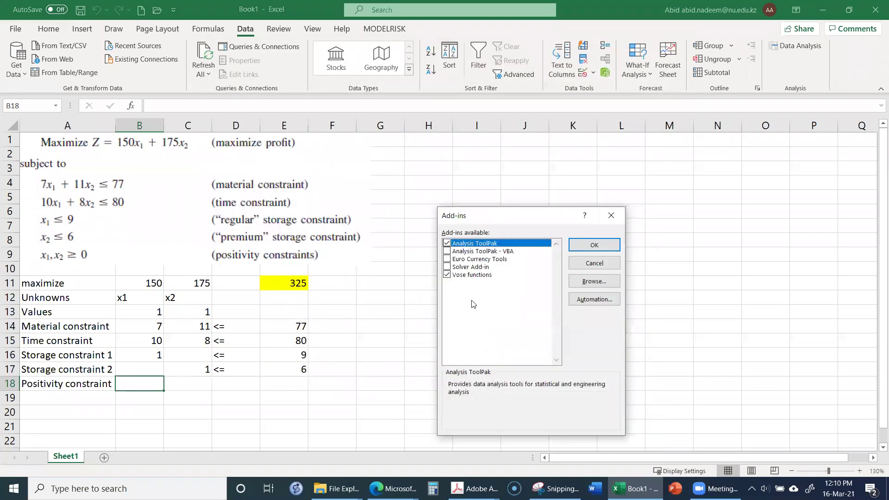
pyautogui.click(446, 266)
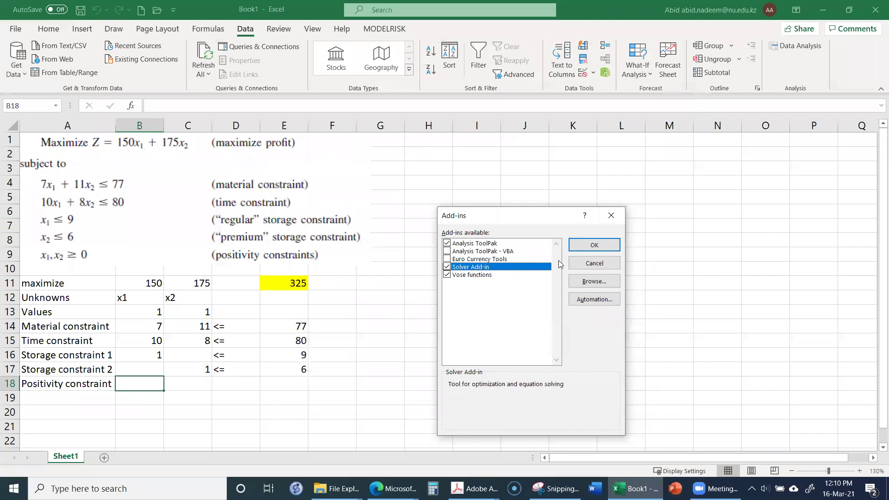
pyautogui.click(595, 243)
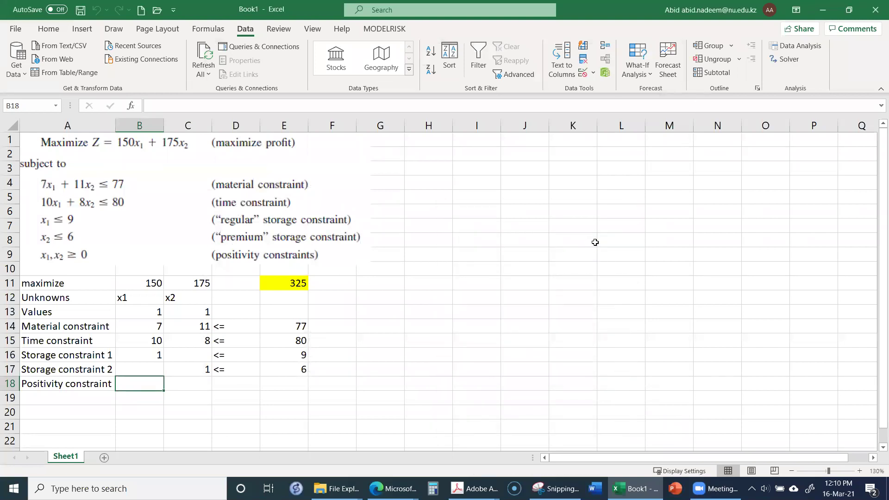
# Set up Solver to maximize the objective cell E11 by changing the variable cells B13:C13.
pyautogui.click(782, 60)
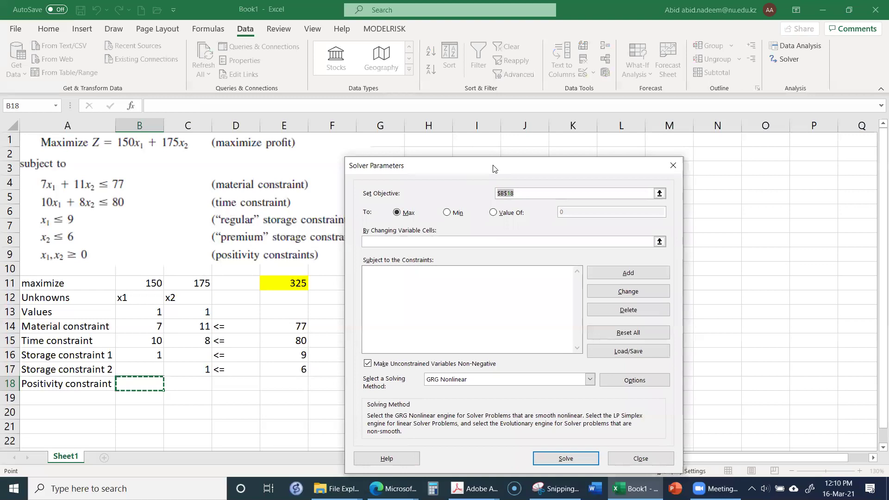
pyautogui.moveTo(494, 168); pyautogui.dragTo(546, 60)
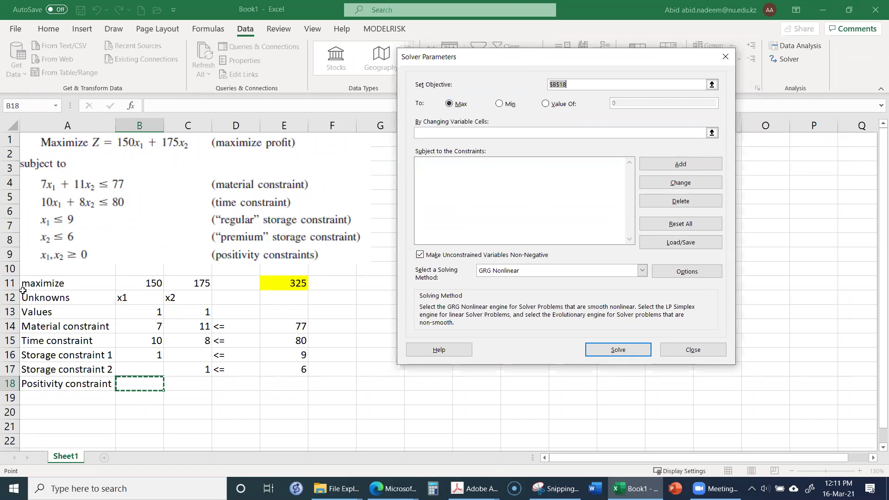
pyautogui.click(296, 283)
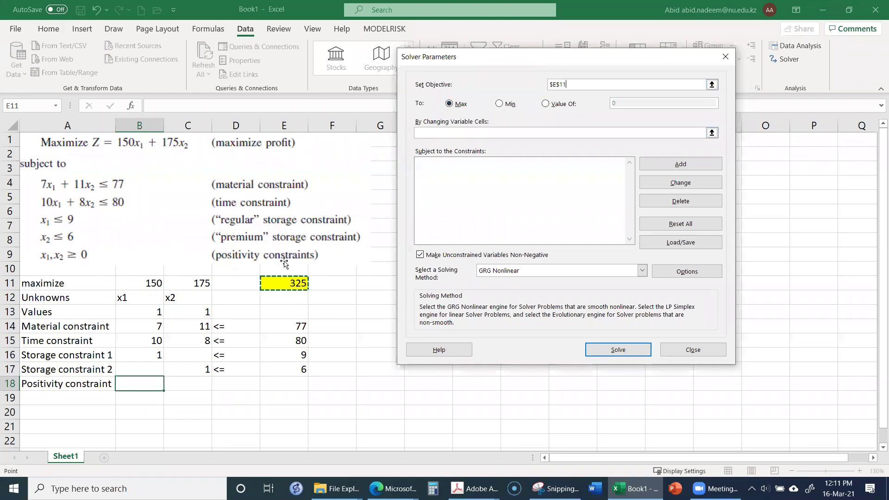
pyautogui.click(434, 133)
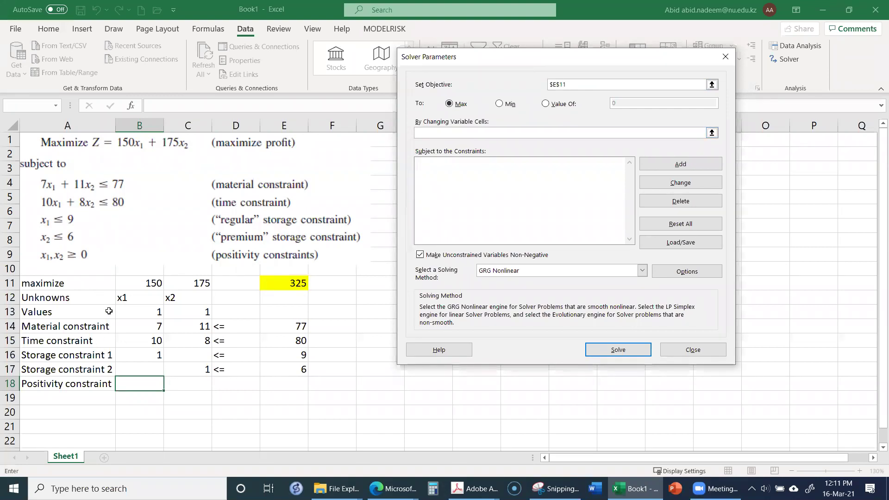
pyautogui.moveTo(125, 312); pyautogui.dragTo(174, 310)
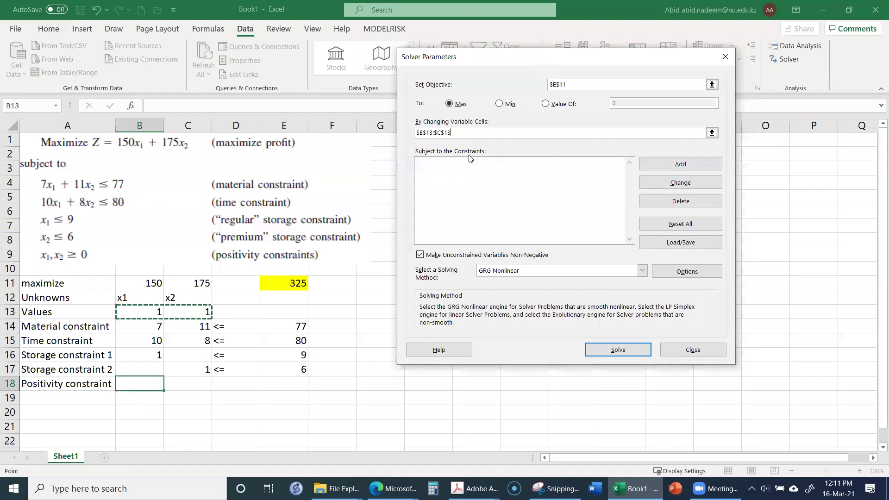
pyautogui.click(544, 168)
pyautogui.click(660, 167)
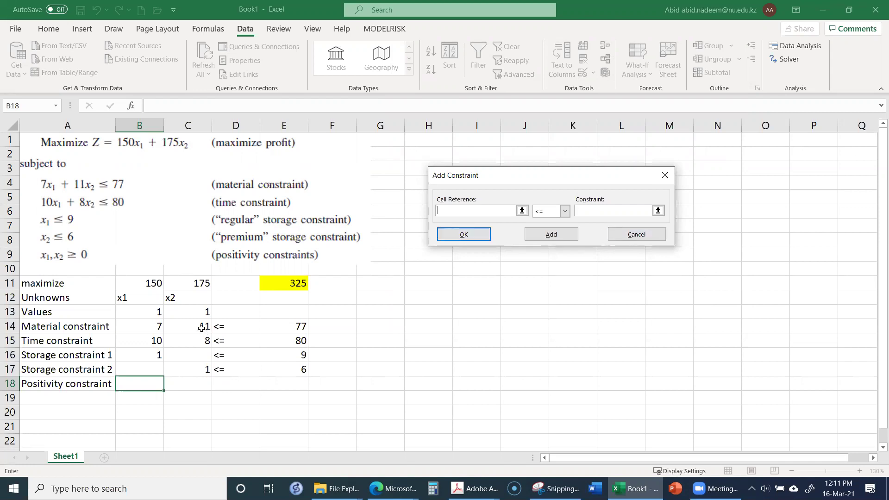
pyautogui.click(637, 235)
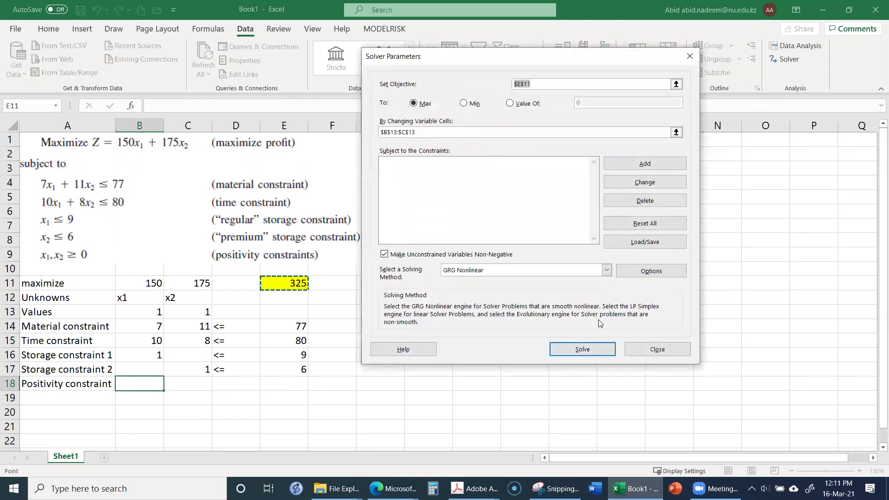
# Close the Solver parameters and move the constraint signs and limits to E14:F17 and the objective formula to F11.
pyautogui.click(665, 351)
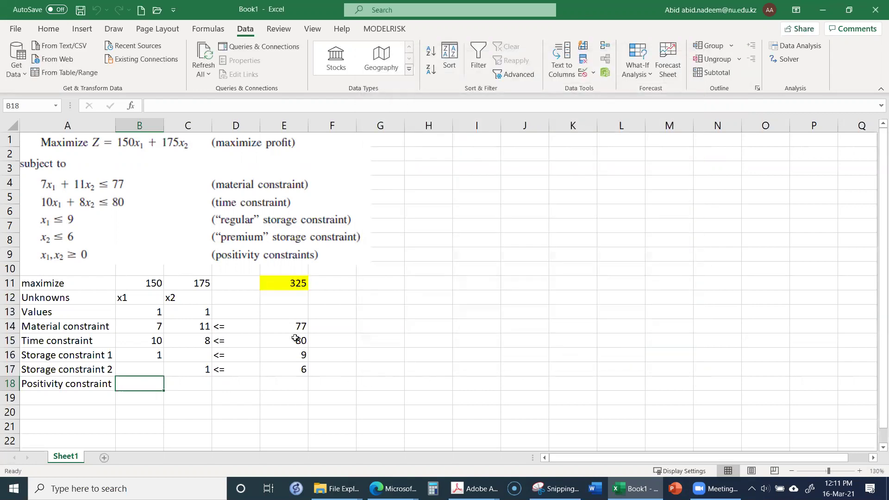
pyautogui.moveTo(230, 328); pyautogui.dragTo(270, 364)
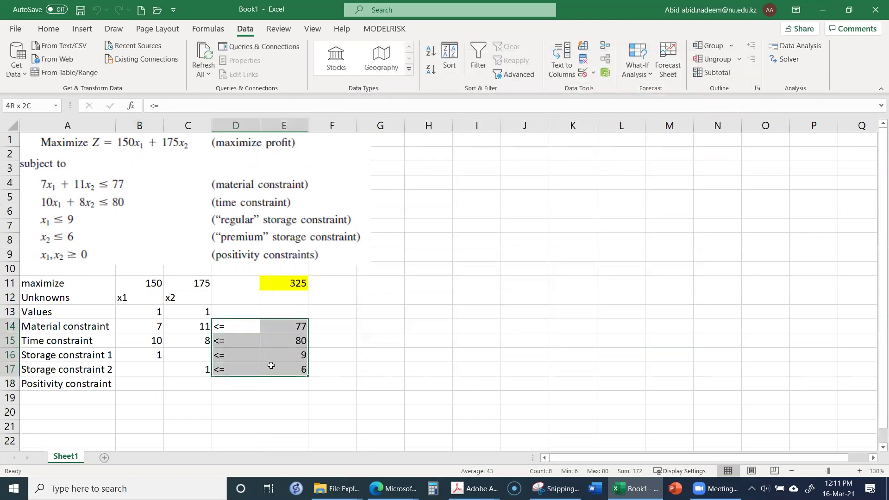
pyautogui.moveTo(265, 319); pyautogui.dragTo(313, 325)
pyautogui.click(292, 281)
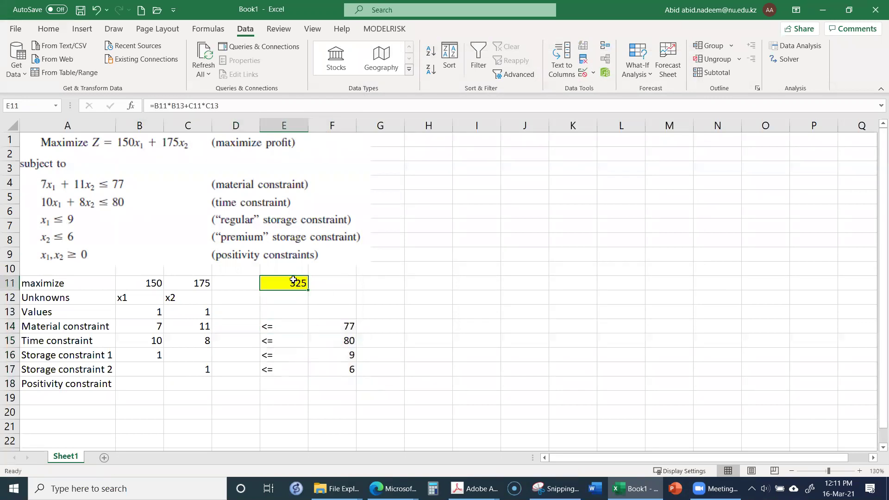
pyautogui.moveTo(291, 276); pyautogui.dragTo(321, 284)
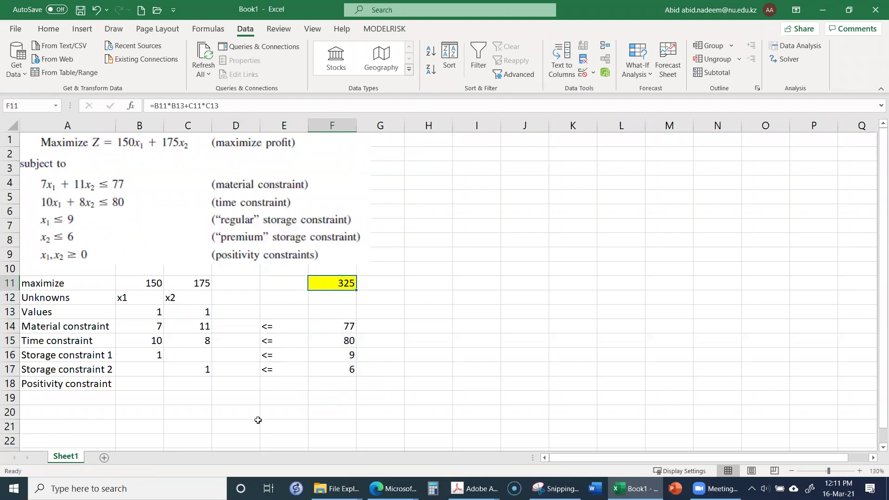
# Enter the material constraint's formula =7*B13+C14*C13 in D14.
pyautogui.click(239, 329)
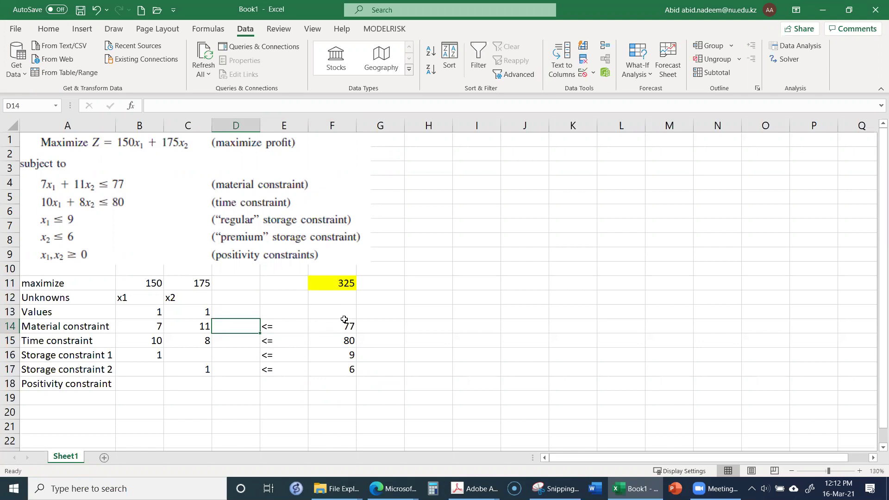
pyautogui.write('=')
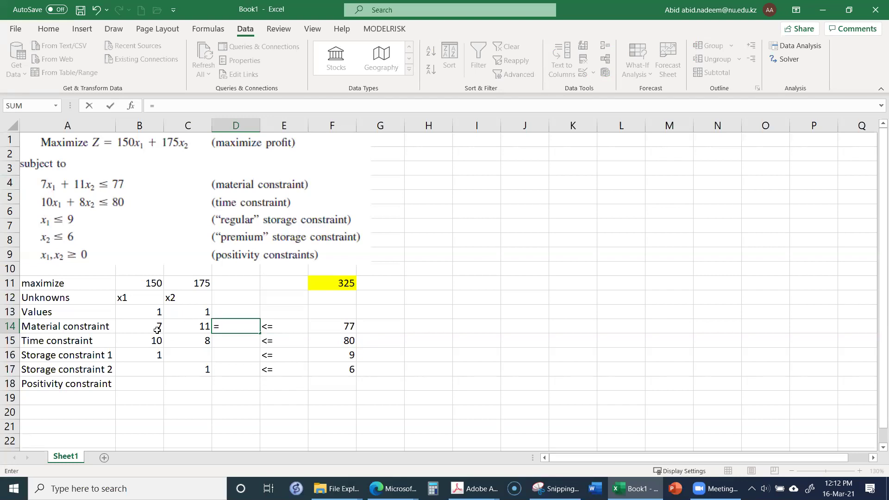
pyautogui.write('7*')
pyautogui.press('Left')
pyautogui.press('Left')
pyautogui.press('Up')
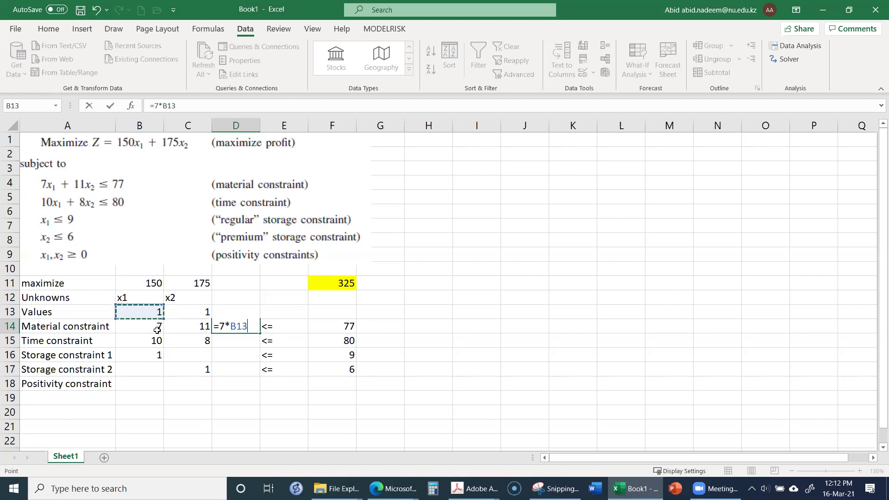
pyautogui.write('+')
pyautogui.press('Left')
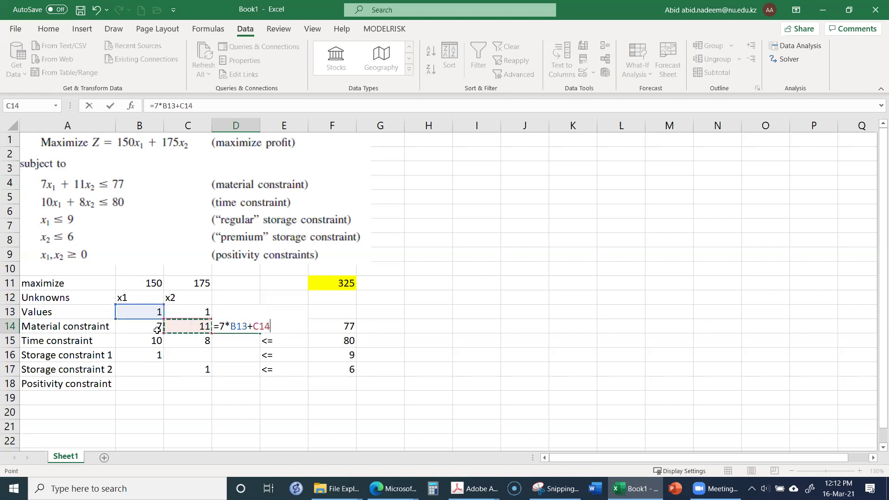
pyautogui.write('*')
pyautogui.press('Up')
pyautogui.press('Up')
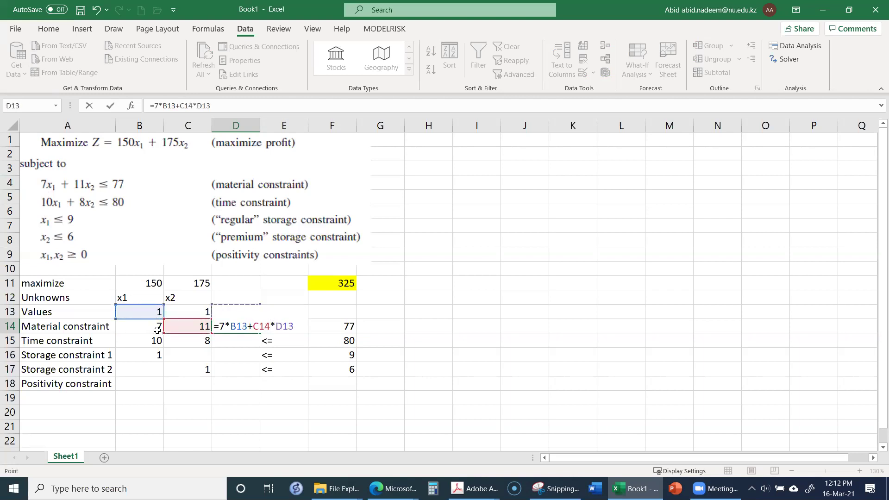
pyautogui.press('Left')
pyautogui.press('Down')
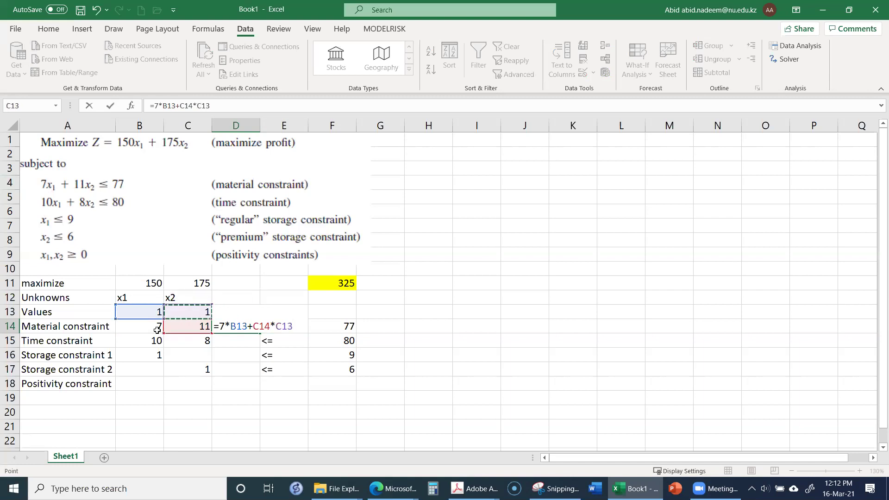
pyautogui.press('Return')
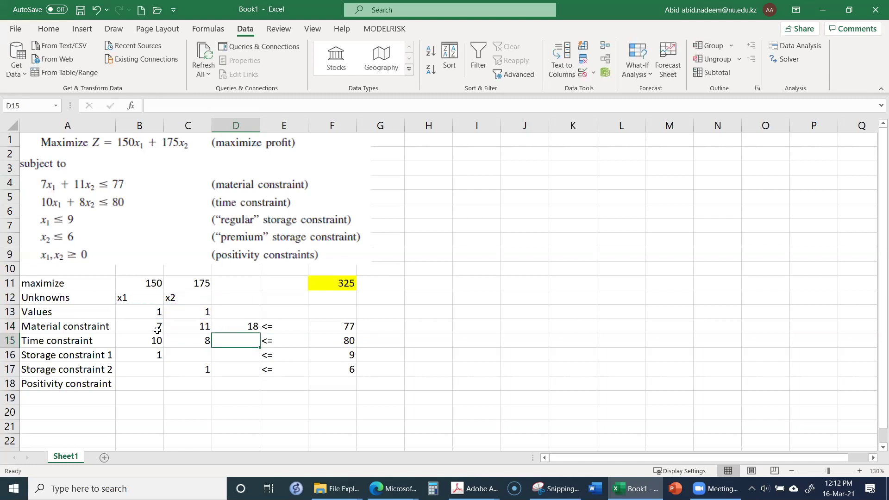
# Enter the time constraint's formula =10*B13+C15*C13 in D15.
pyautogui.write('=')
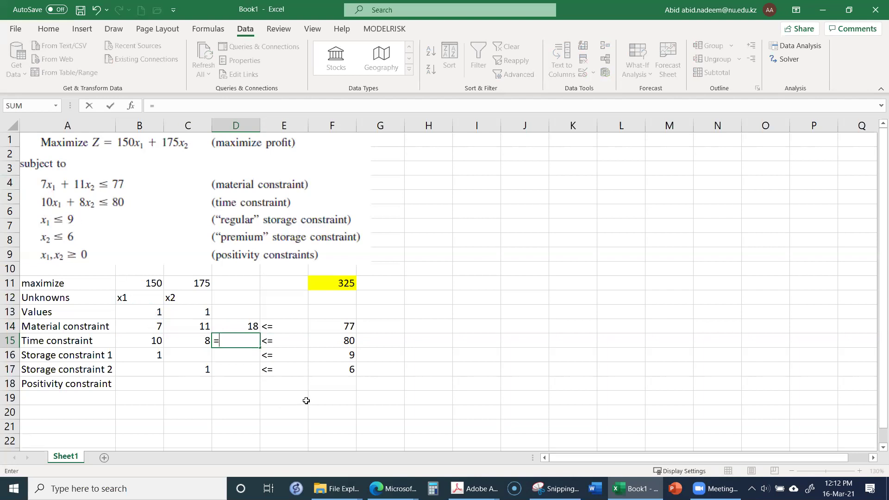
pyautogui.write('10*')
pyautogui.press('Left')
pyautogui.press('Left')
pyautogui.press('Up')
pyautogui.press('Up')
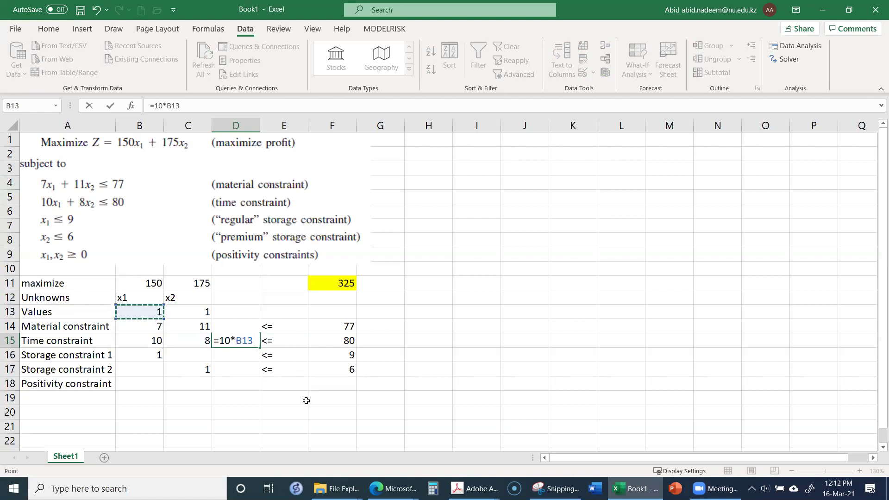
pyautogui.write('+')
pyautogui.press('Left')
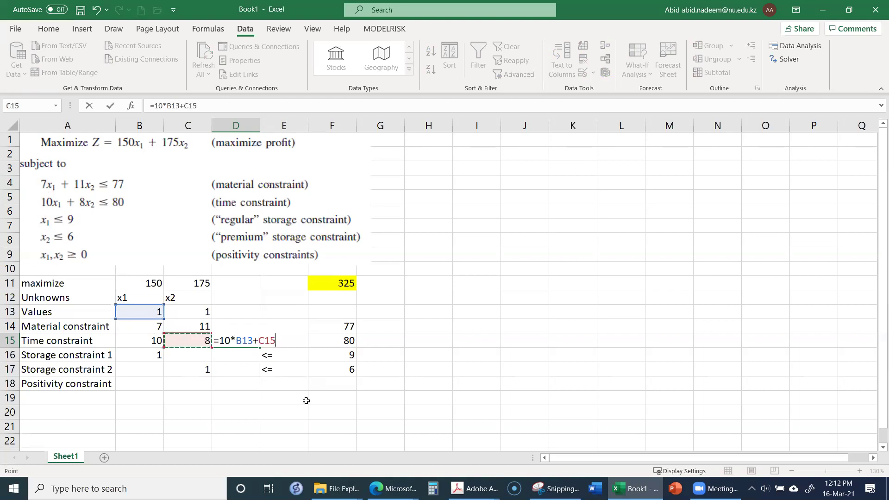
pyautogui.write('*')
pyautogui.press('Up')
pyautogui.press('Up')
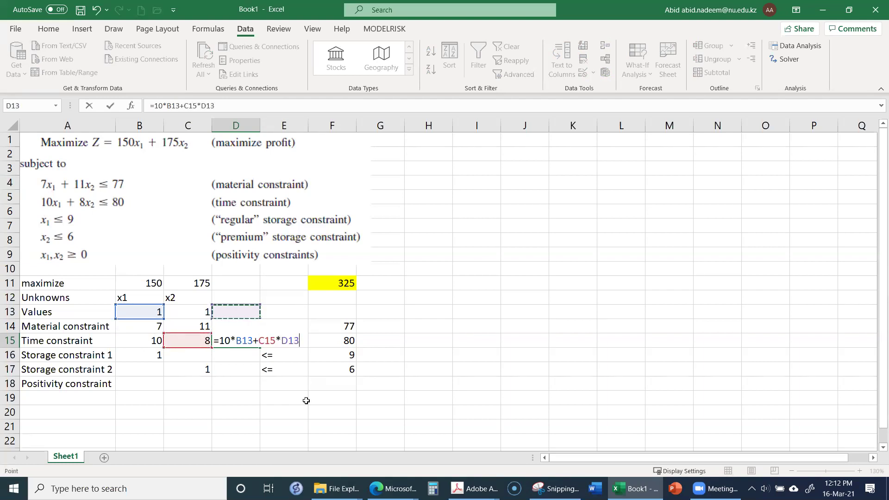
pyautogui.press('Left')
pyautogui.press('Return')
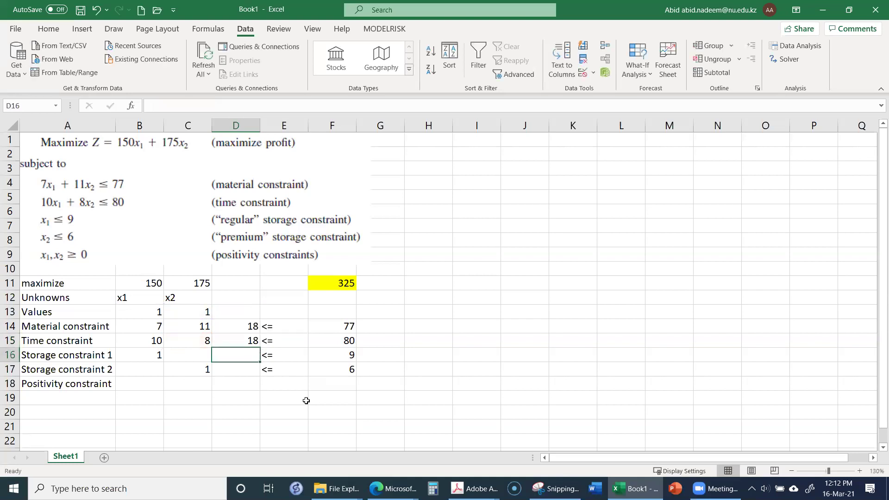
pyautogui.press('Down')
pyautogui.press('Up')
pyautogui.press('Up')
pyautogui.press('Up')
pyautogui.press('Down')
pyautogui.press('Down')
pyautogui.press('Down')
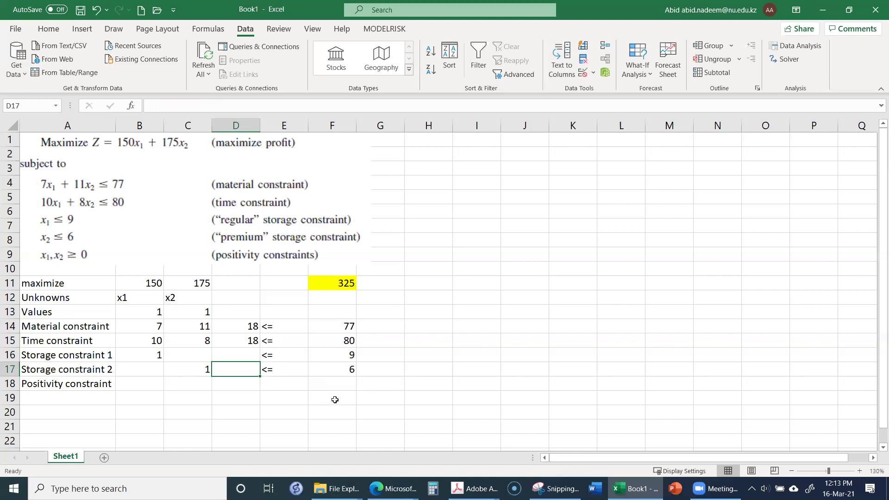
# Reopen Solver and add the material constraint requiring D14 to be less than or equal to F14.
pyautogui.click(780, 59)
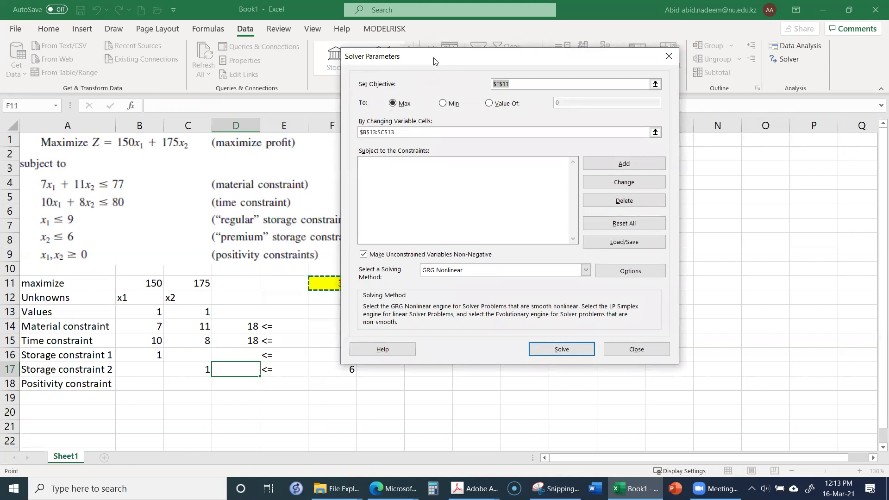
pyautogui.moveTo(431, 53); pyautogui.dragTo(530, 109)
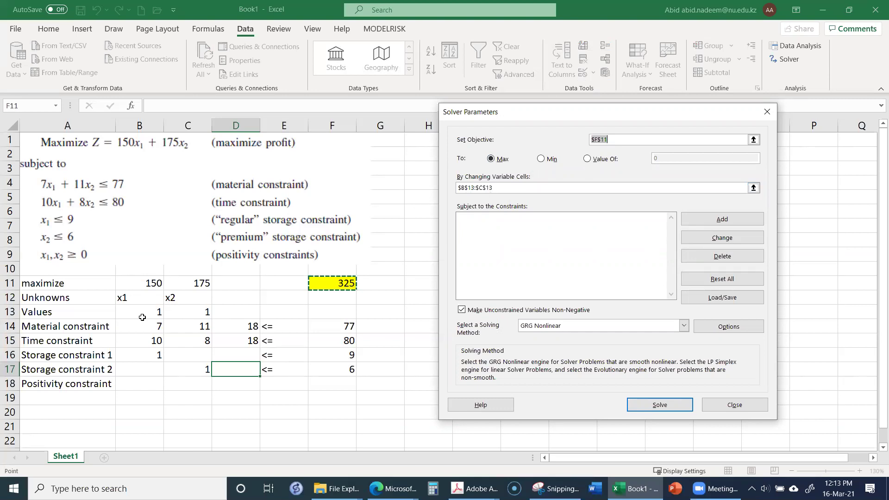
pyautogui.click(721, 219)
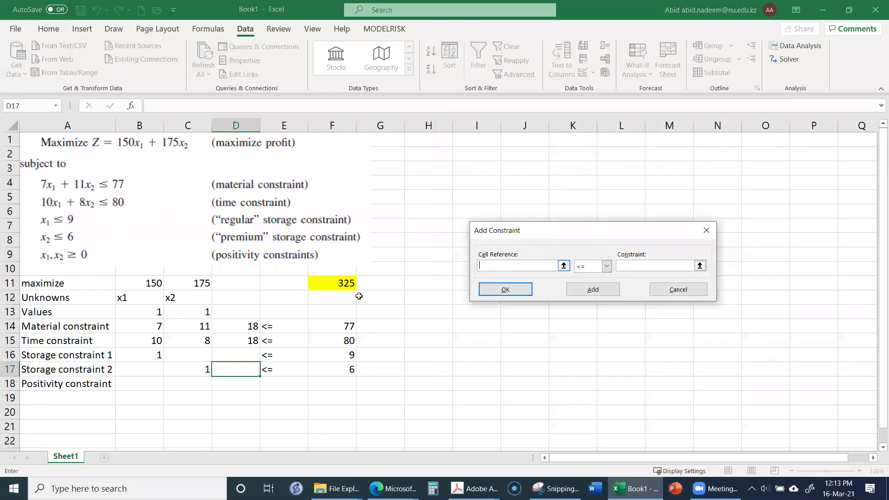
pyautogui.click(240, 326)
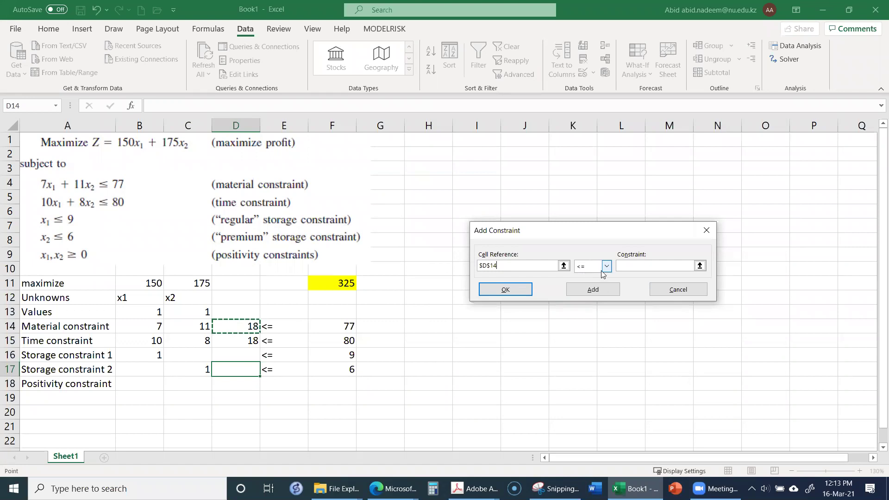
pyautogui.click(634, 265)
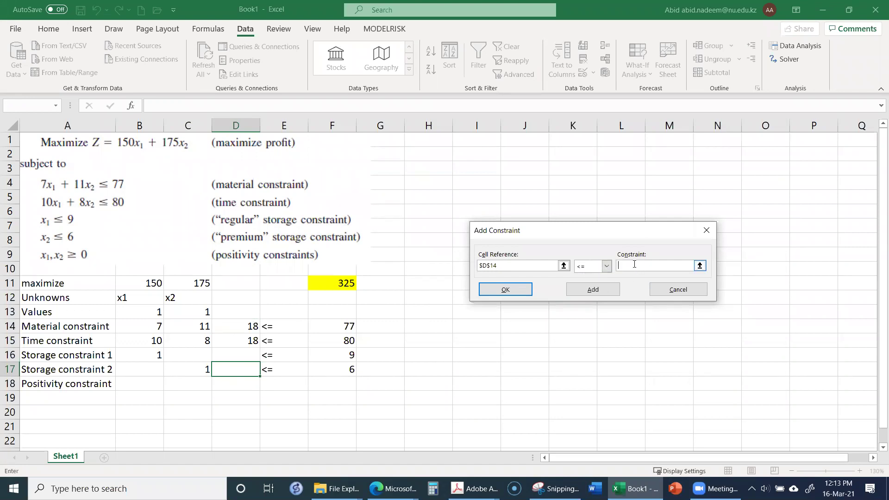
pyautogui.click(336, 328)
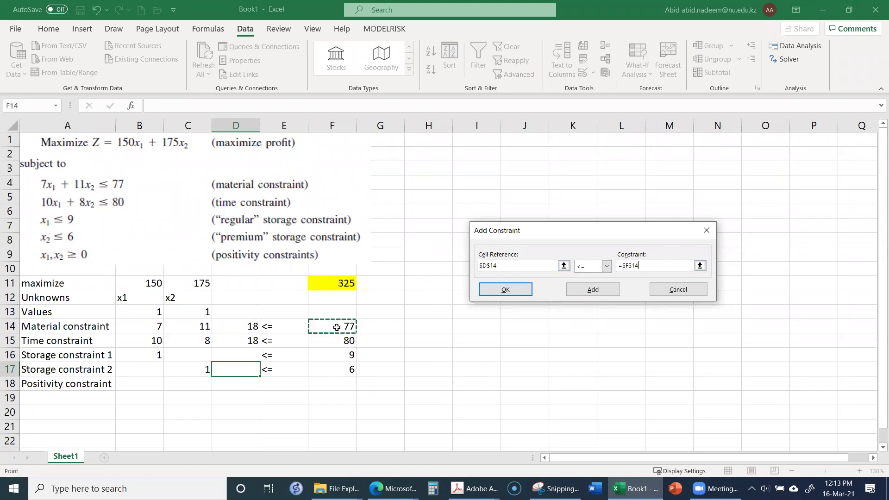
pyautogui.click(589, 292)
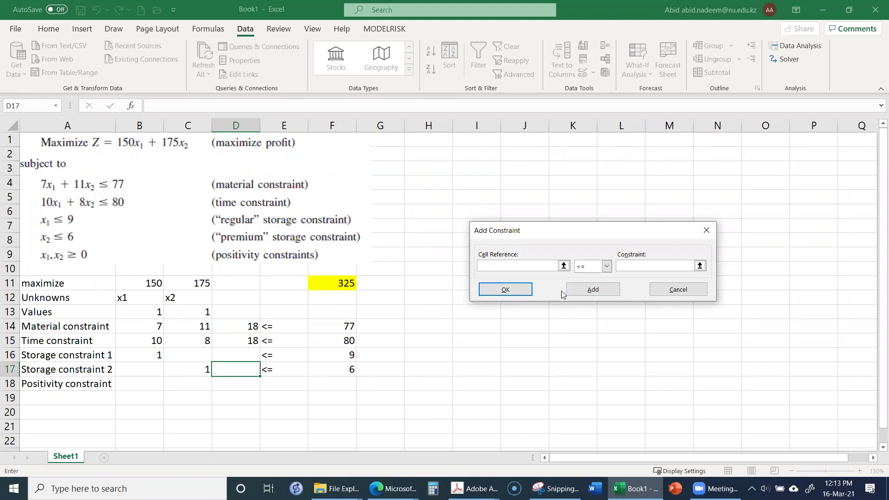
# Add the time constraint to Solver, requiring D15 to be less than or equal to F15.
pyautogui.click(243, 339)
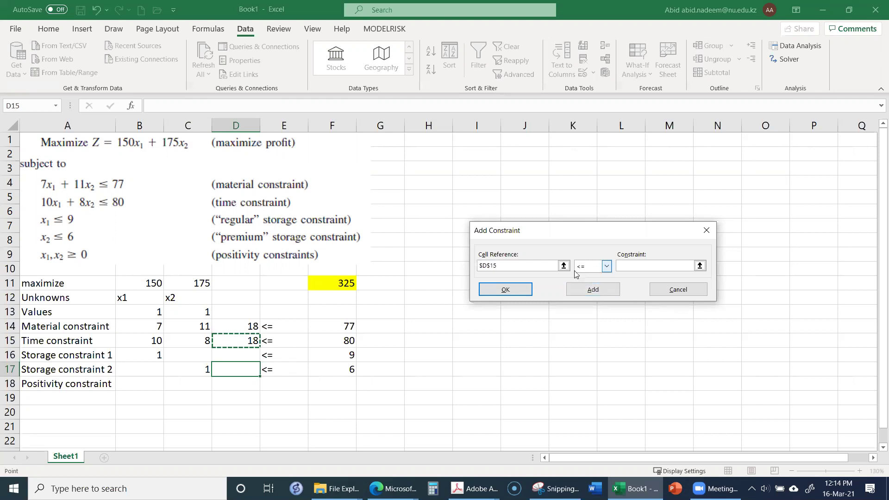
pyautogui.click(630, 268)
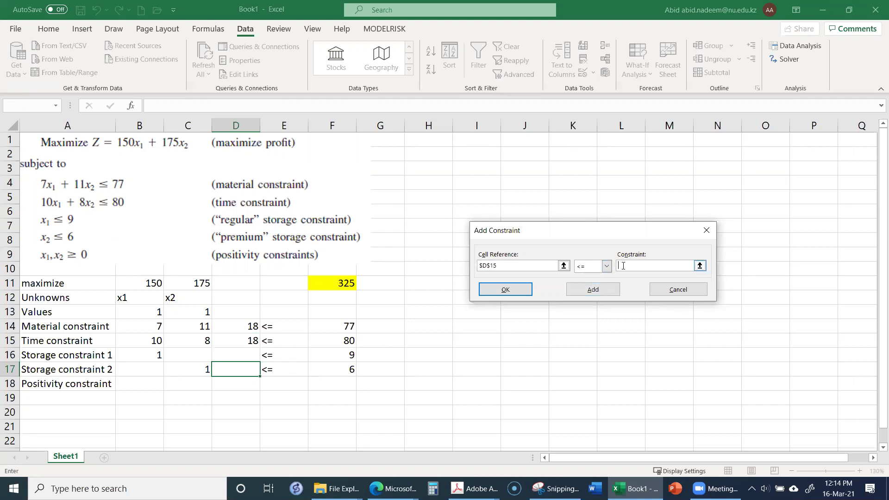
pyautogui.click(349, 341)
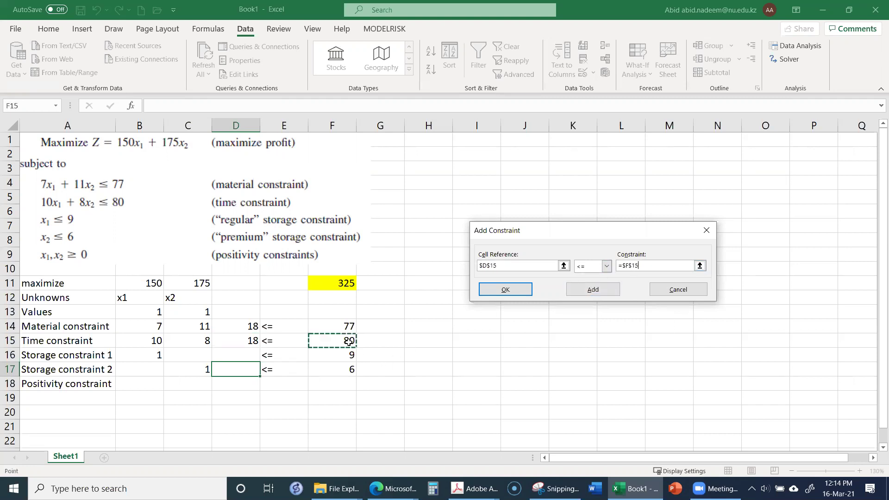
pyautogui.click(593, 289)
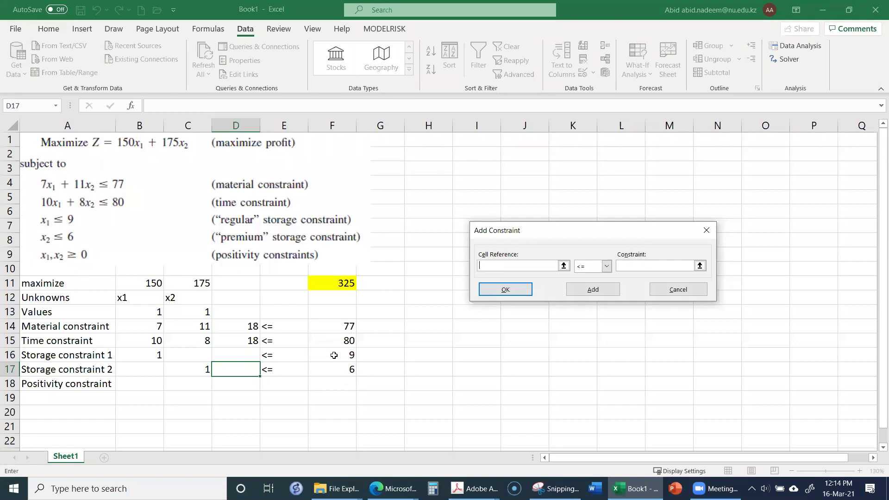
# Add the first storage constraint to Solver, requiring B16 to be less than or equal to F16.
pyautogui.click(147, 355)
pyautogui.click(634, 267)
pyautogui.click(346, 354)
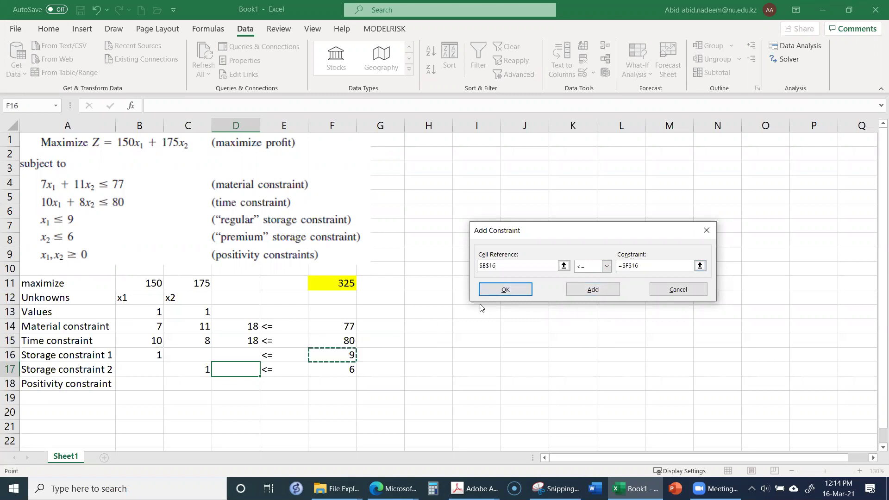
pyautogui.click(592, 289)
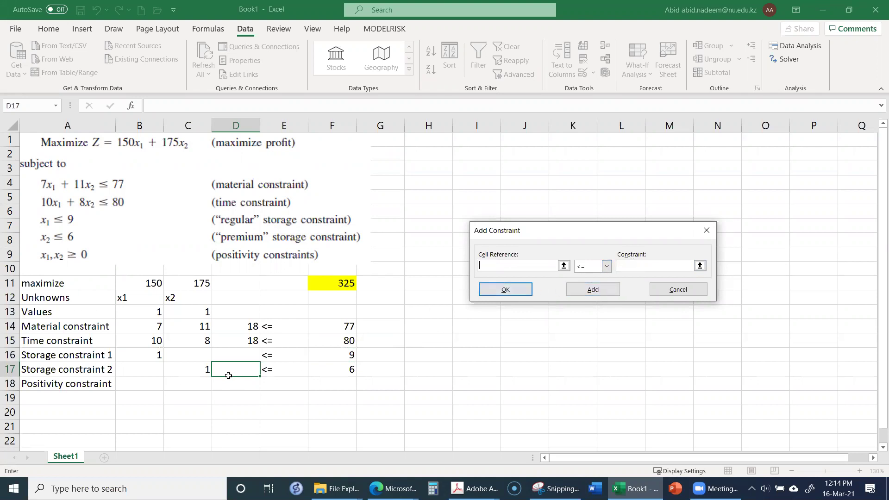
# Add the second storage constraint requiring C17 to be less than or equal to F17, and return to the Solver parameters.
pyautogui.click(203, 366)
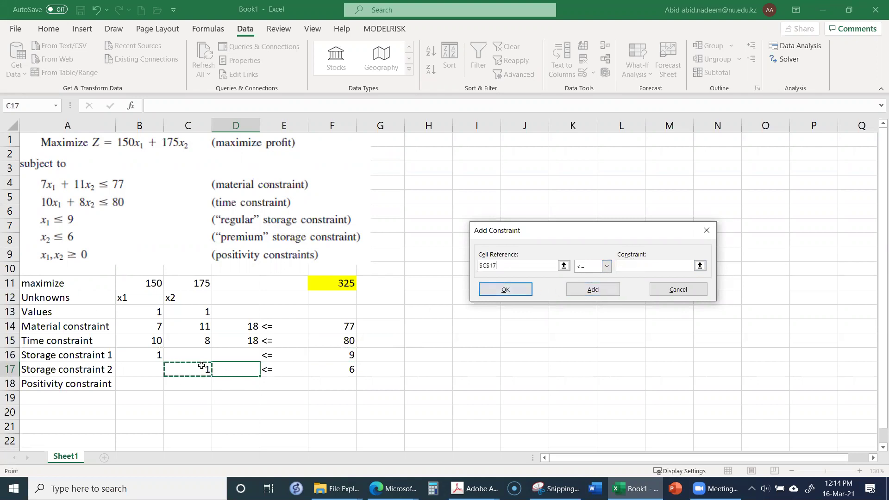
pyautogui.click(628, 267)
pyautogui.click(345, 370)
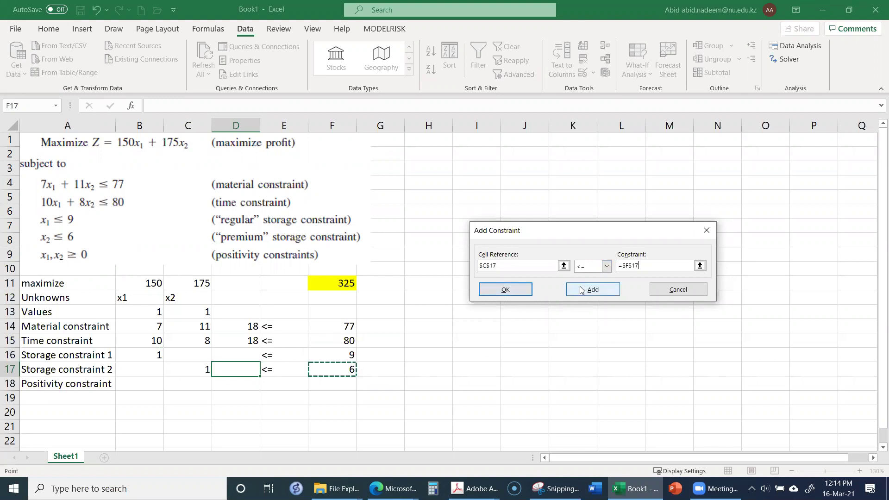
pyautogui.click(506, 290)
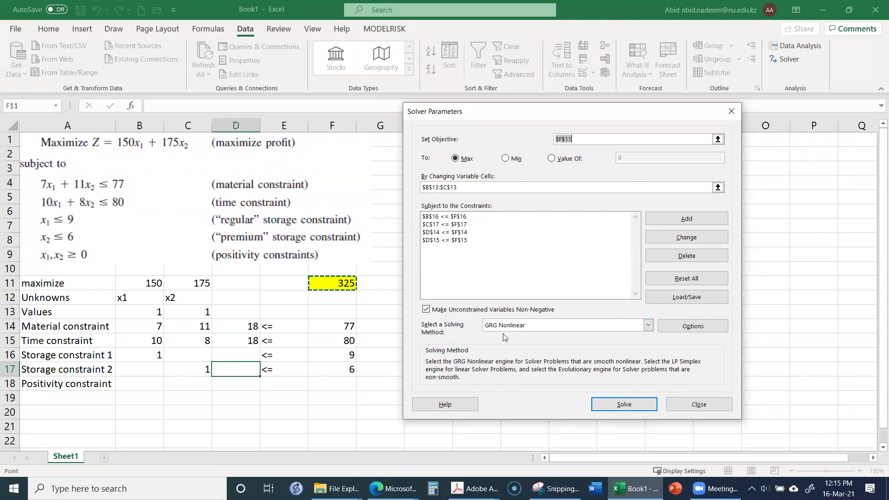
# Choose Simplex LP as the solving method and solve the model.
pyautogui.click(648, 325)
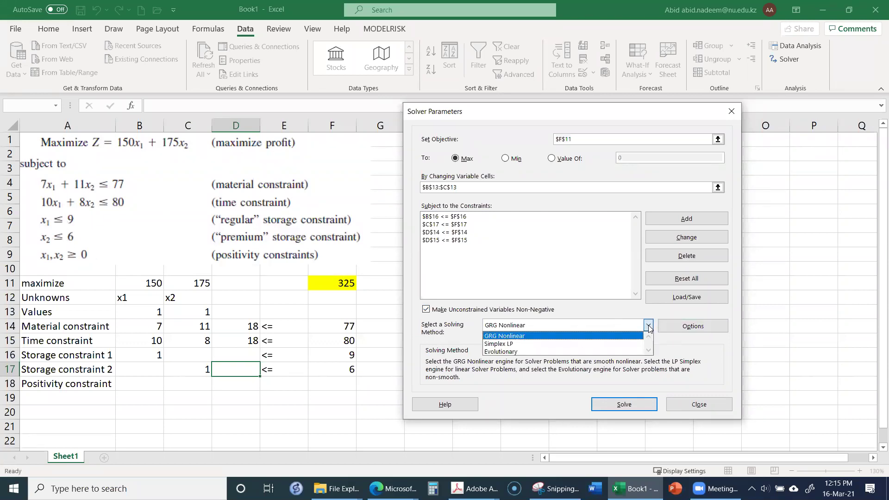
pyautogui.click(513, 343)
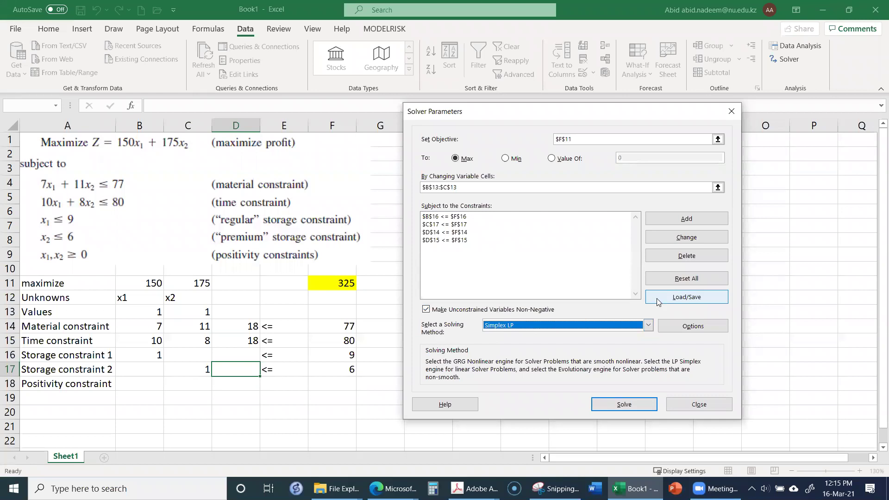
pyautogui.click(624, 404)
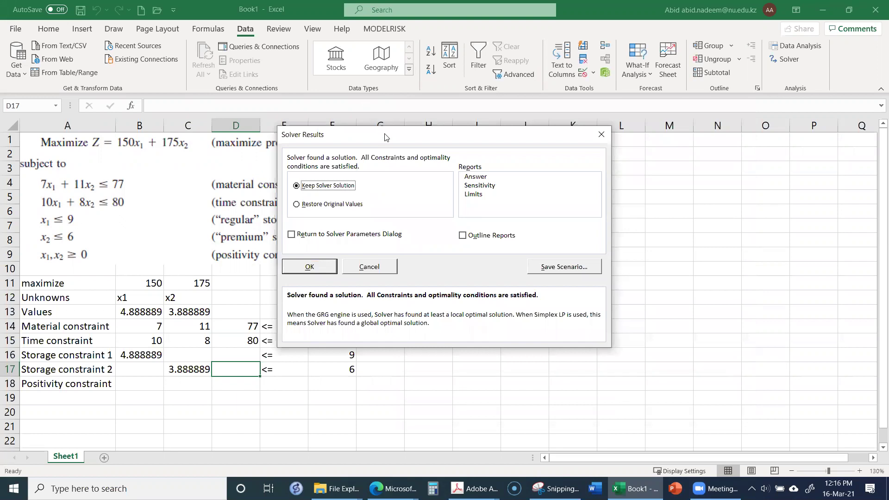
# Keep the Solver solution and generate the Answer and Sensitivity reports.
pyautogui.moveTo(384, 137); pyautogui.dragTo(541, 158)
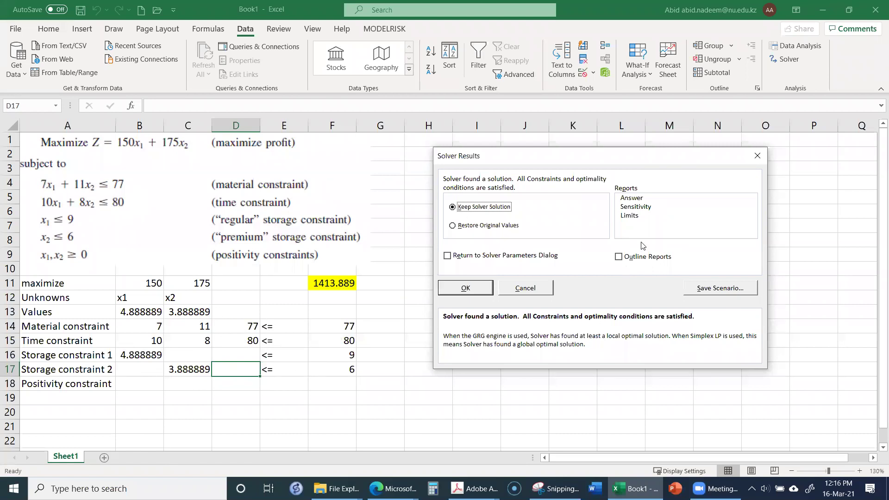
pyautogui.moveTo(608, 161); pyautogui.dragTo(569, 152)
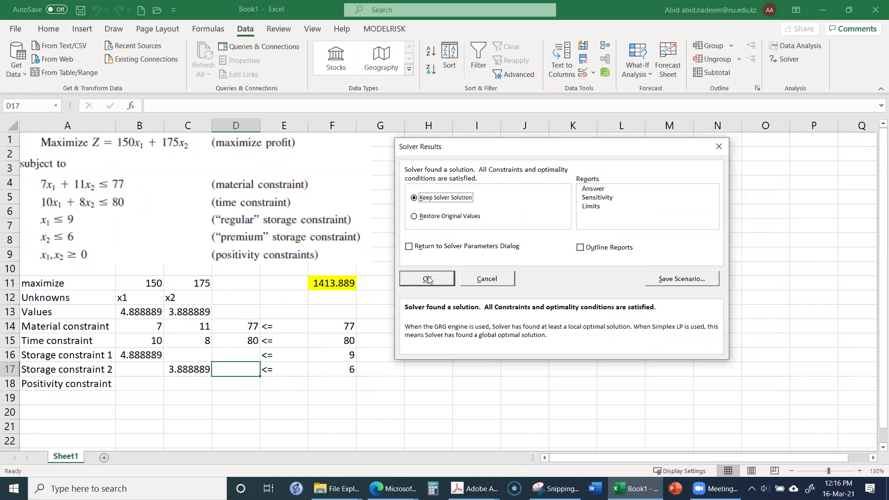
pyautogui.click(589, 190)
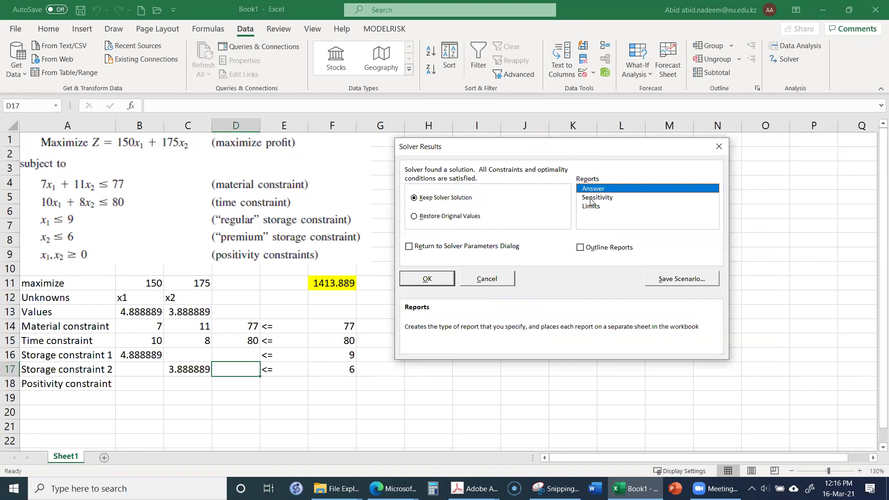
pyautogui.click(592, 198)
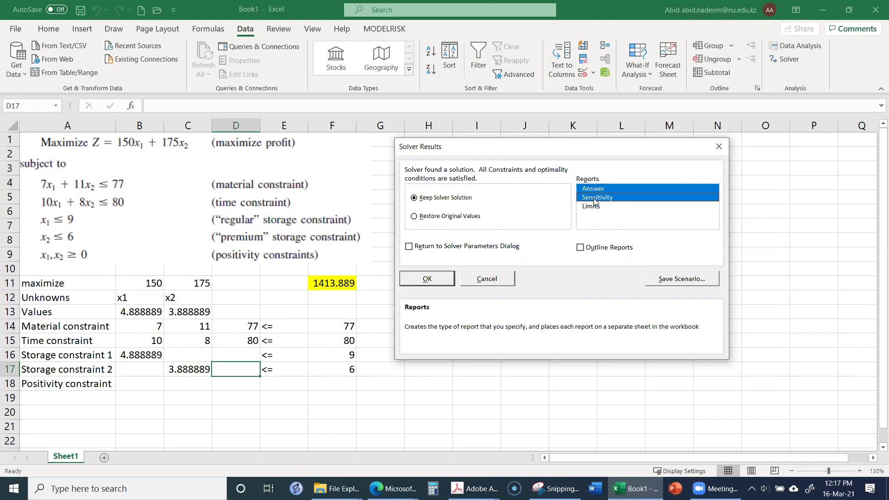
pyautogui.click(438, 281)
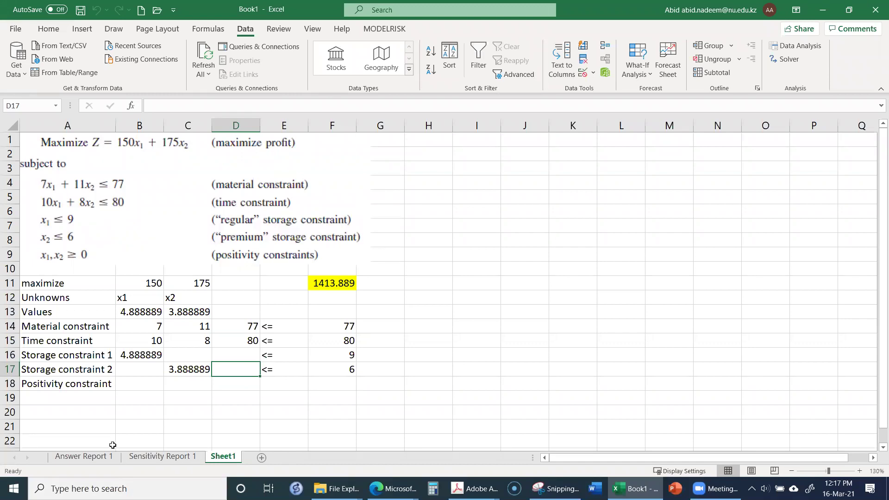
# Examine the objective, variable cells and constraint status and slack in Answer Report 1, comparing them with the model on Sheet1.
pyautogui.click(83, 457)
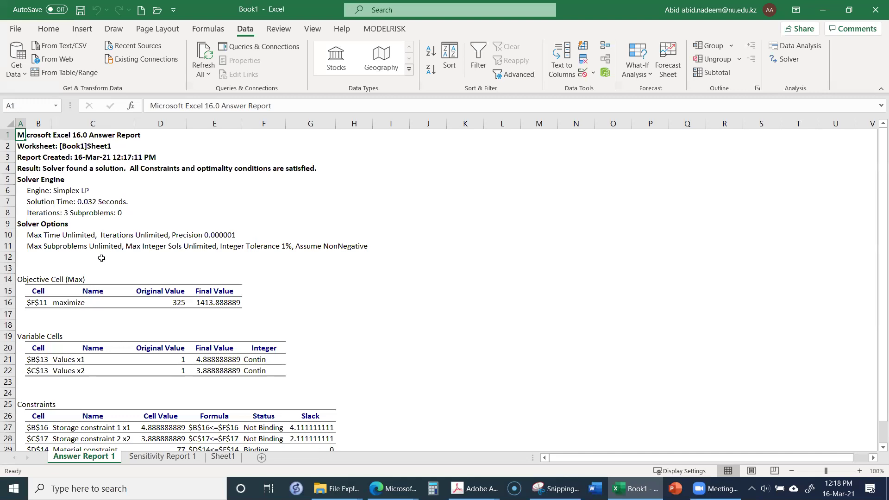
pyautogui.scroll(-2, 140, 294)
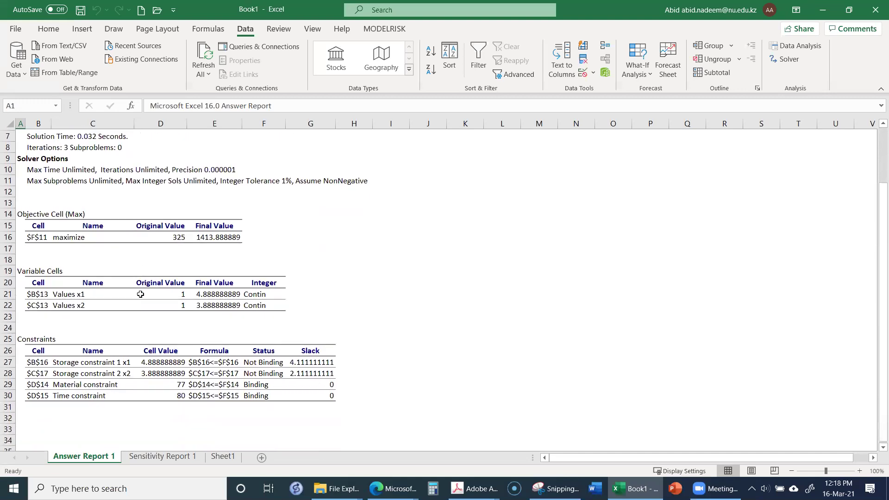
pyautogui.scroll(-1, 144, 285)
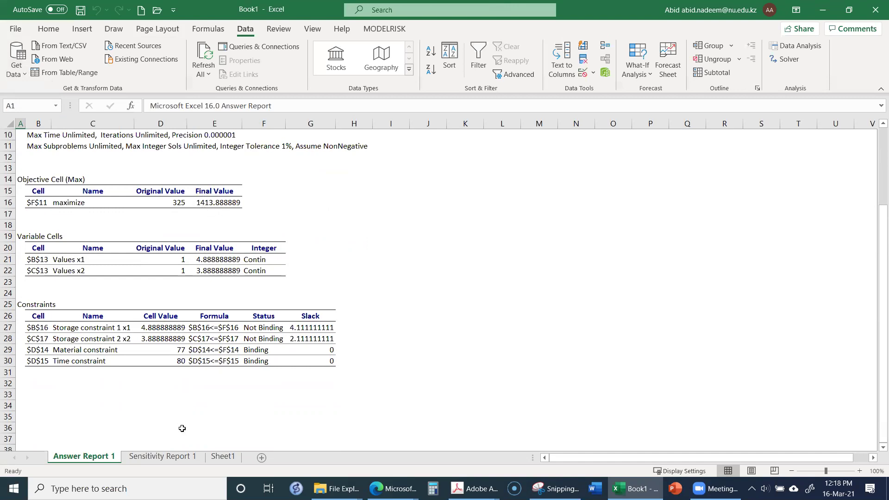
pyautogui.click(217, 460)
pyautogui.click(223, 457)
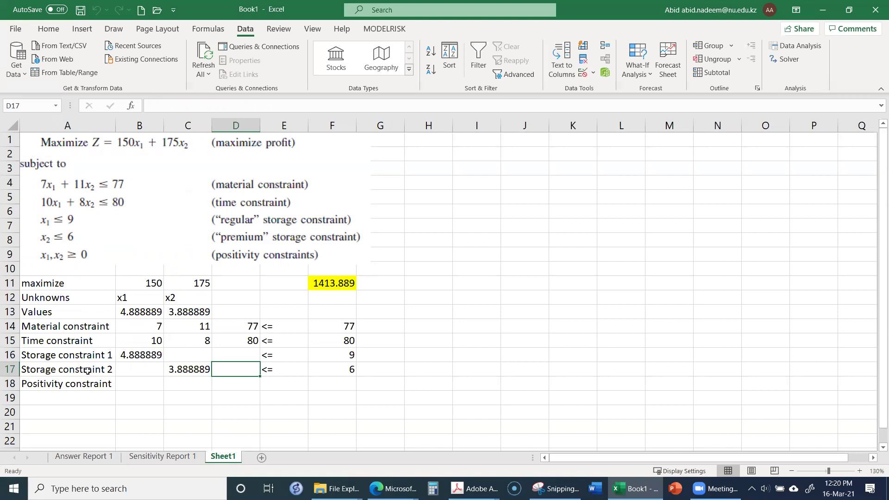
pyautogui.click(90, 457)
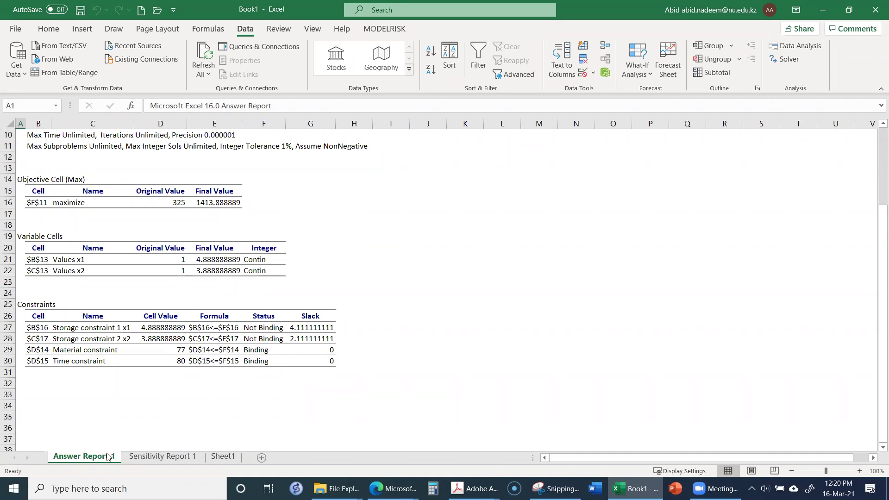
pyautogui.click(224, 457)
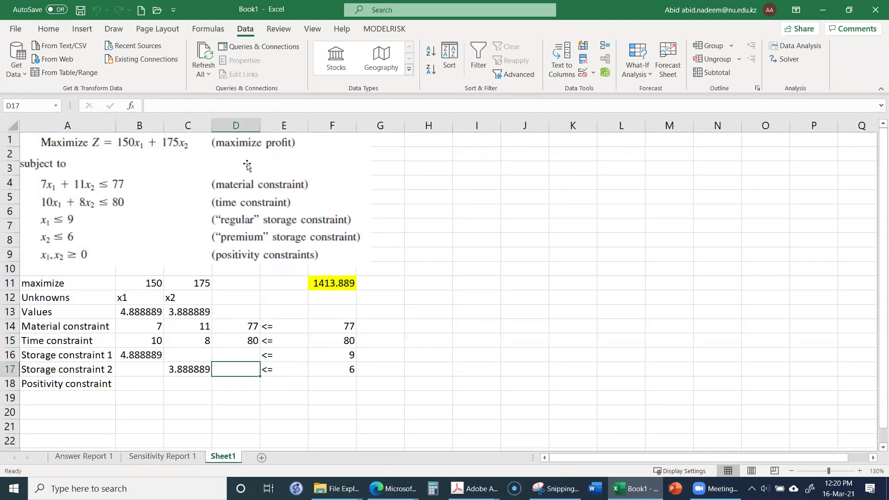
pyautogui.click(84, 456)
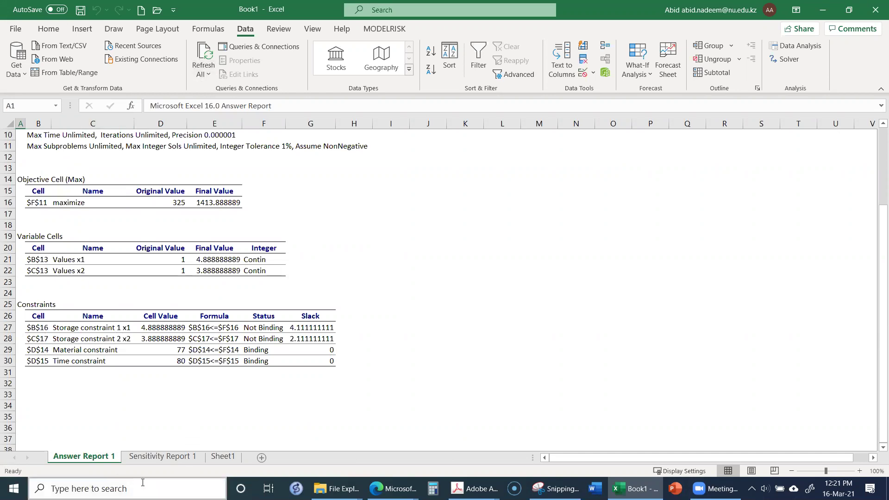
# Examine the variable cells and constraint shadow prices in Sensitivity Report 1, checking them against Sheet1 and Answer Report 1.
pyautogui.click(150, 458)
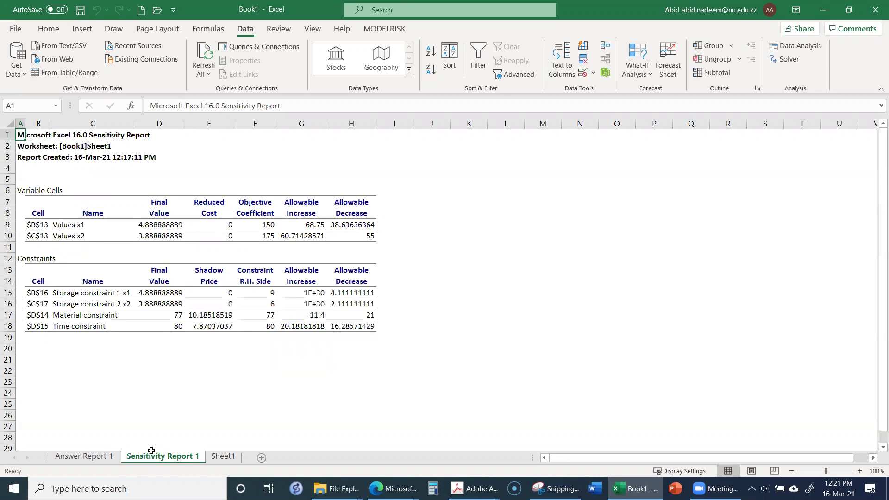
pyautogui.click(222, 456)
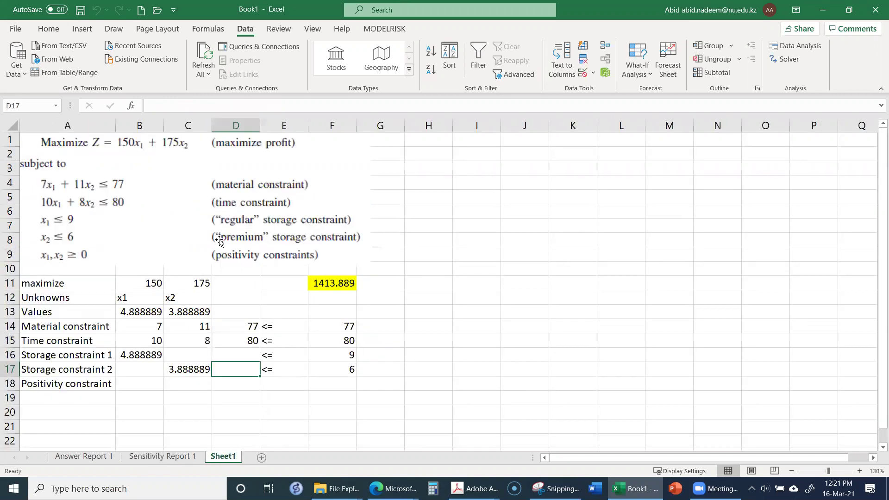
pyautogui.click(80, 458)
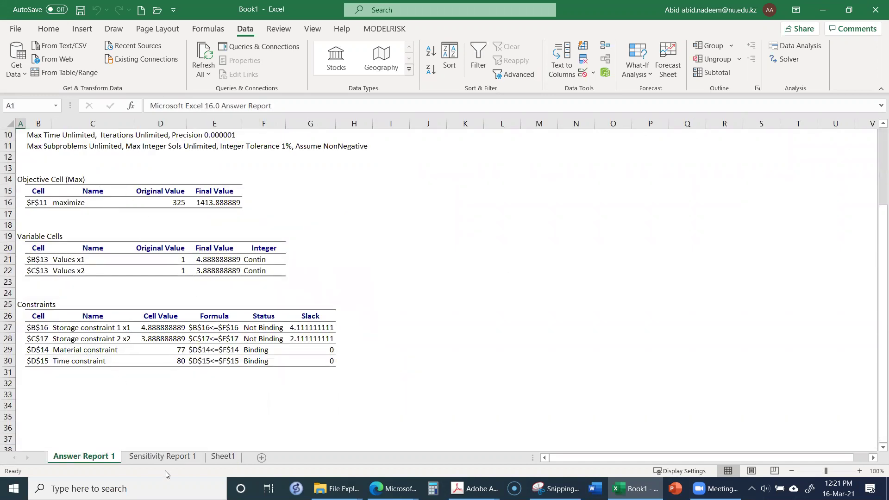
pyautogui.click(160, 457)
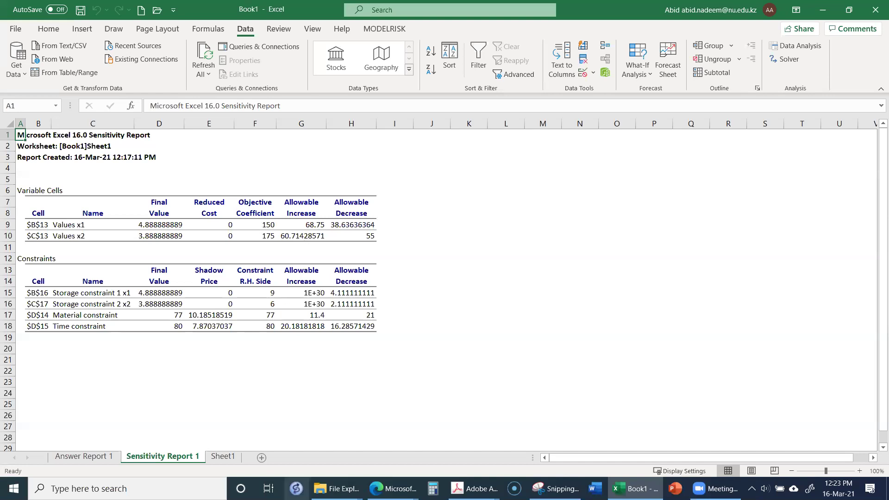
# Create a copy of Sheet1 placed before Answer Report 1, leaving the copied sheet's name as it is.
pyautogui.click(223, 455)
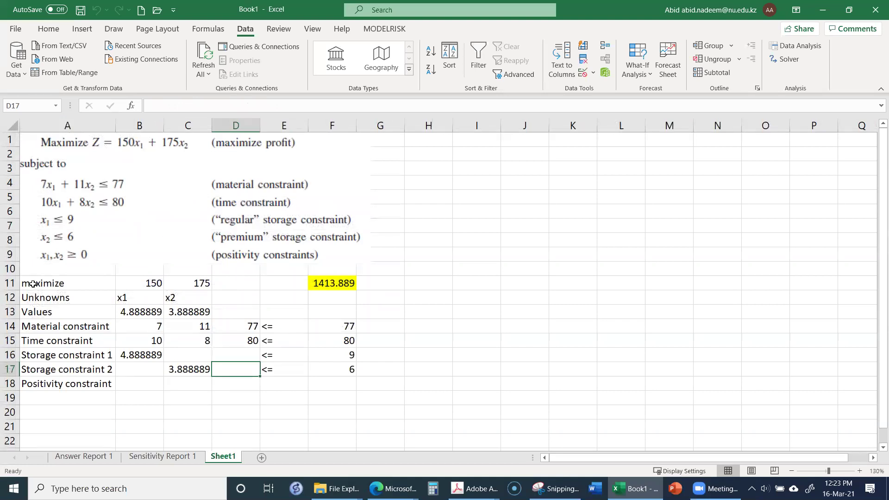
pyautogui.click(55, 159)
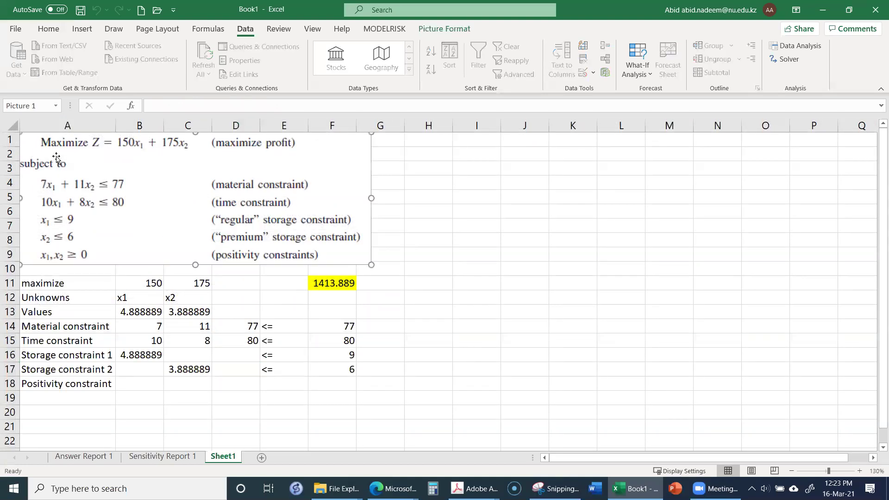
pyautogui.rightClick(224, 457)
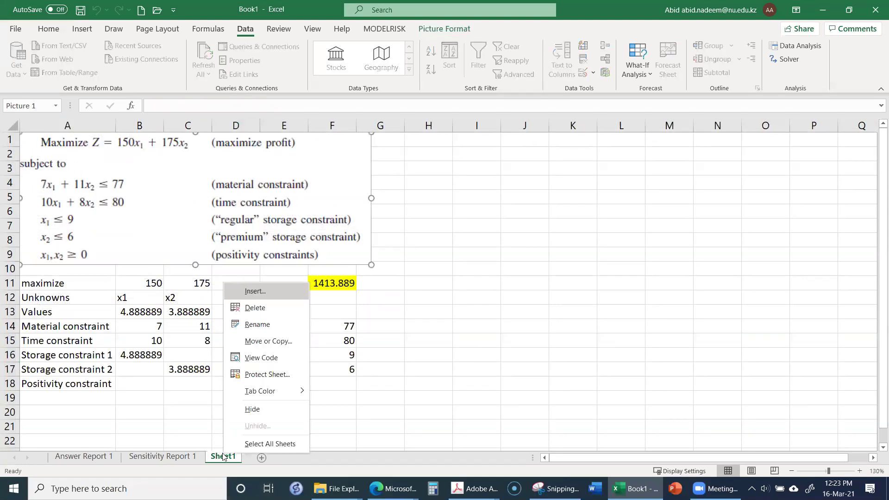
pyautogui.click(276, 343)
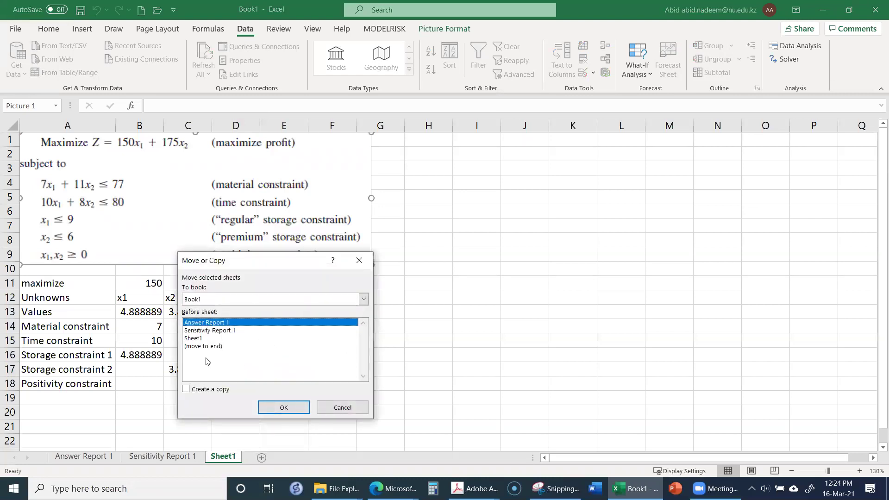
pyautogui.click(185, 389)
pyautogui.click(283, 407)
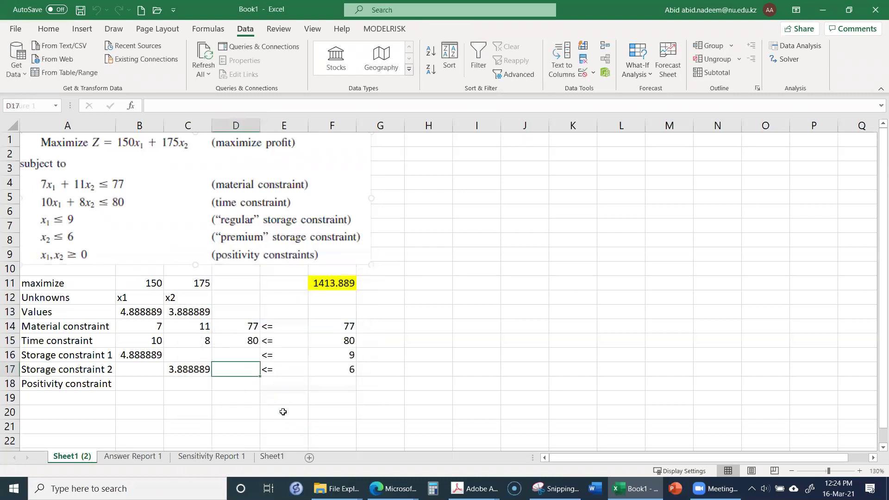
pyautogui.keyDown('ctrl'); pyautogui.click(100, 457); pyautogui.keyUp('ctrl')
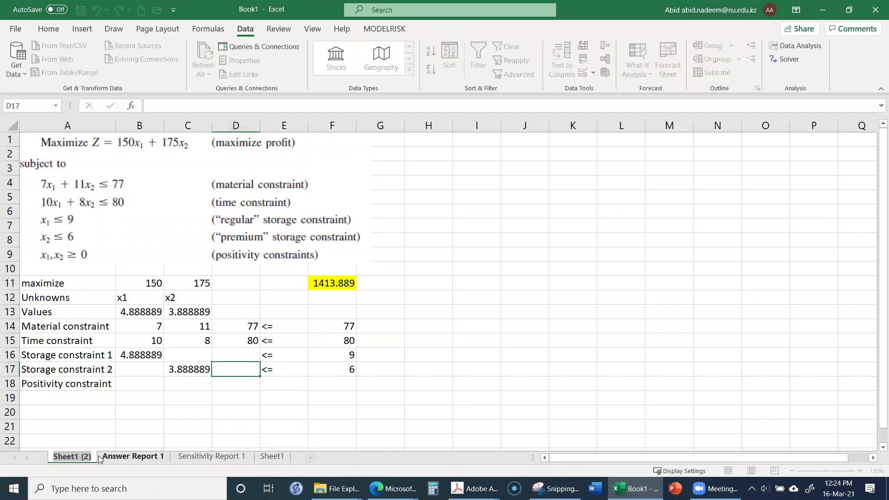
pyautogui.click(70, 457)
pyautogui.click(121, 440)
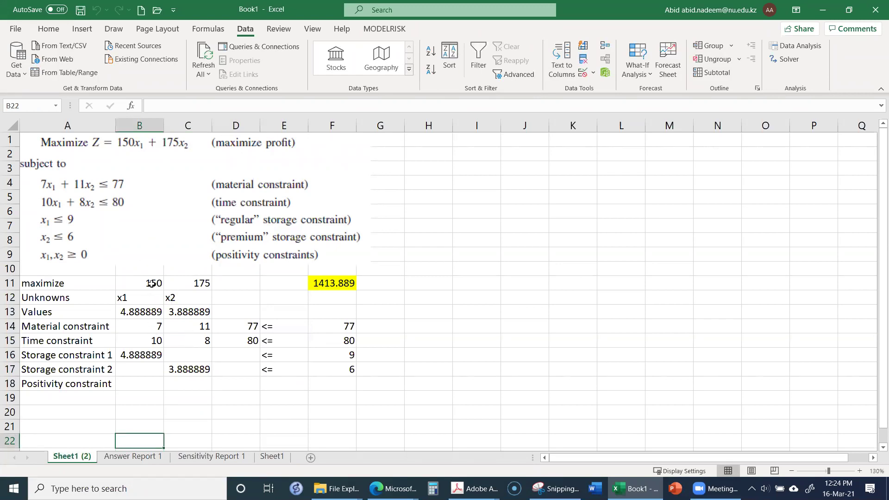
# Check the objective coefficient ranges in Sensitivity Report 1 and set both x1 and x2 values to 1 in Sheet1 (2).
pyautogui.click(207, 457)
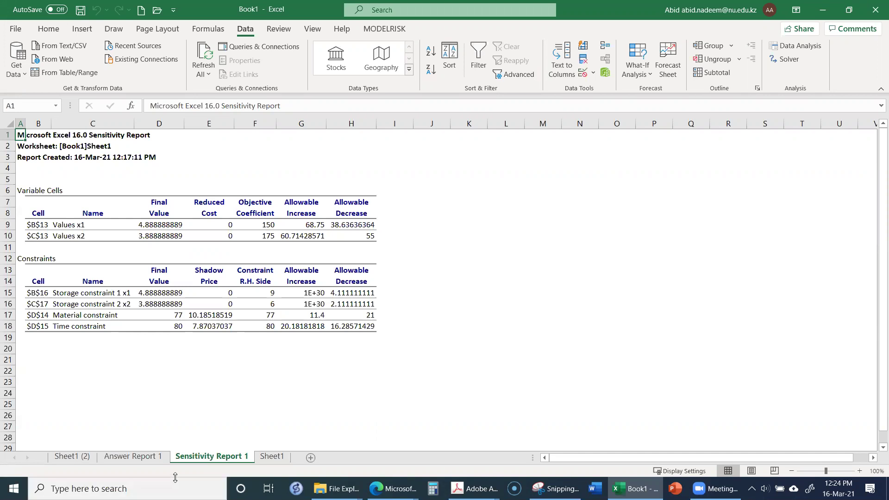
pyautogui.click(76, 460)
pyautogui.click(147, 283)
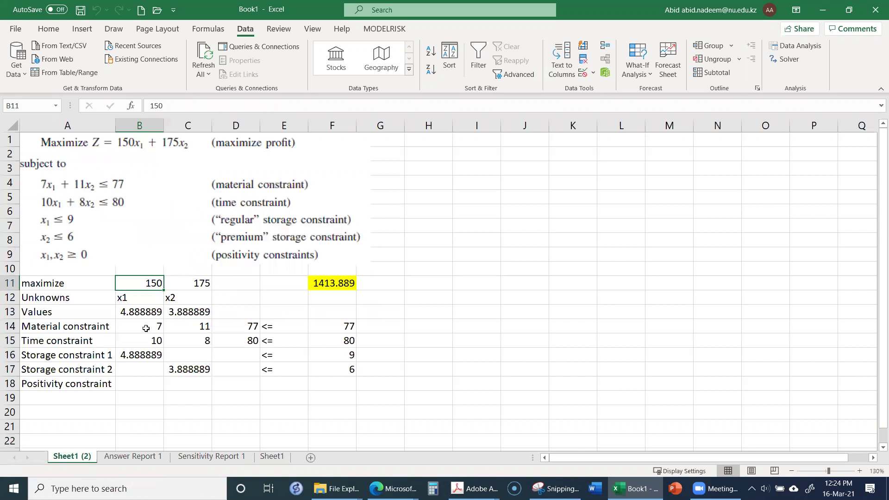
pyautogui.click(137, 314)
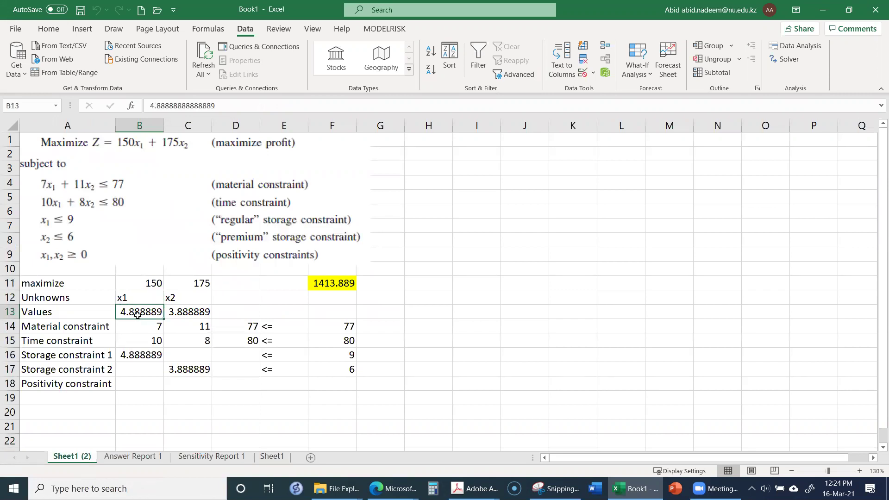
pyautogui.write('1')
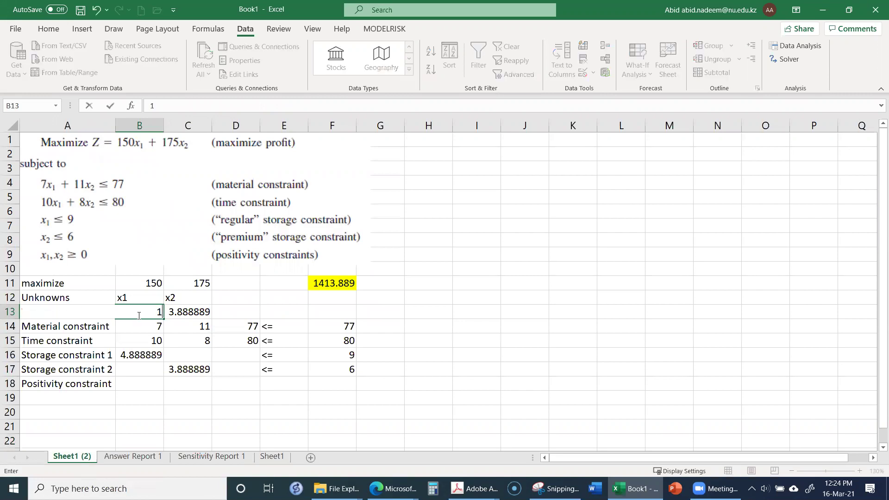
pyautogui.click(183, 313)
pyautogui.write('1')
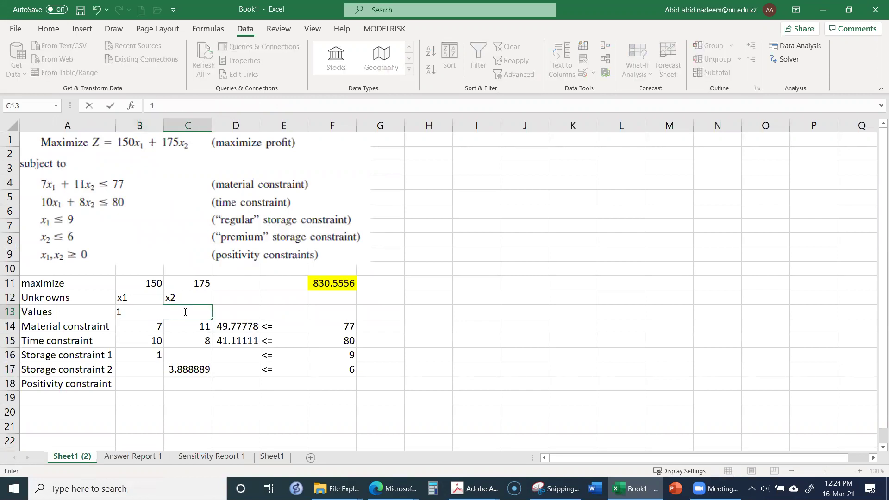
pyautogui.press('Return')
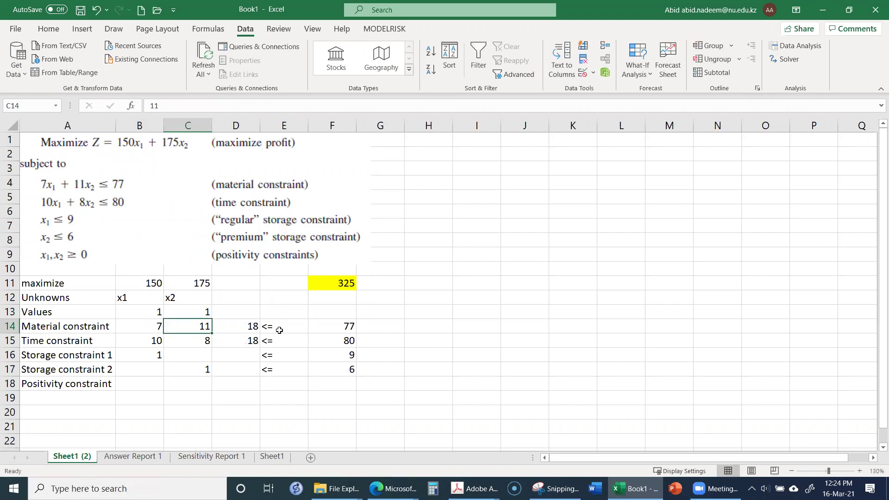
# Set the x1 objective coefficient in B11 to 200 and compare it with its allowable increase in Sensitivity Report 1.
pyautogui.click(152, 283)
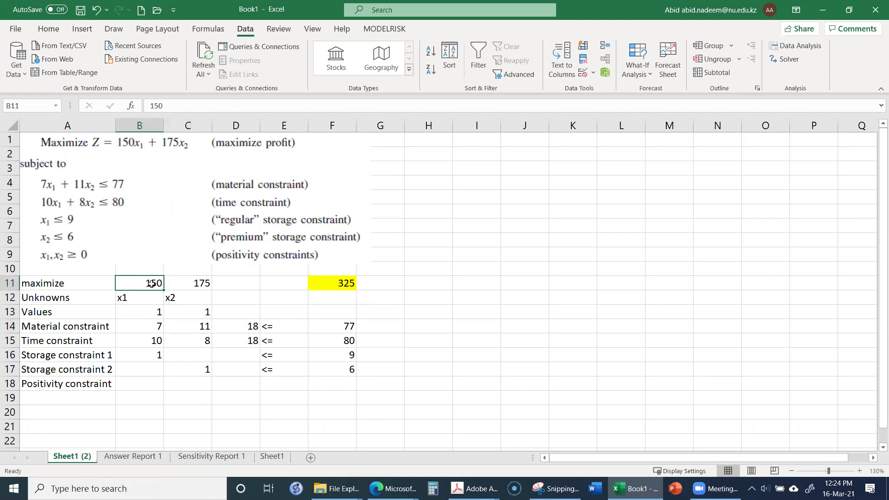
pyautogui.write('200')
pyautogui.press('Return')
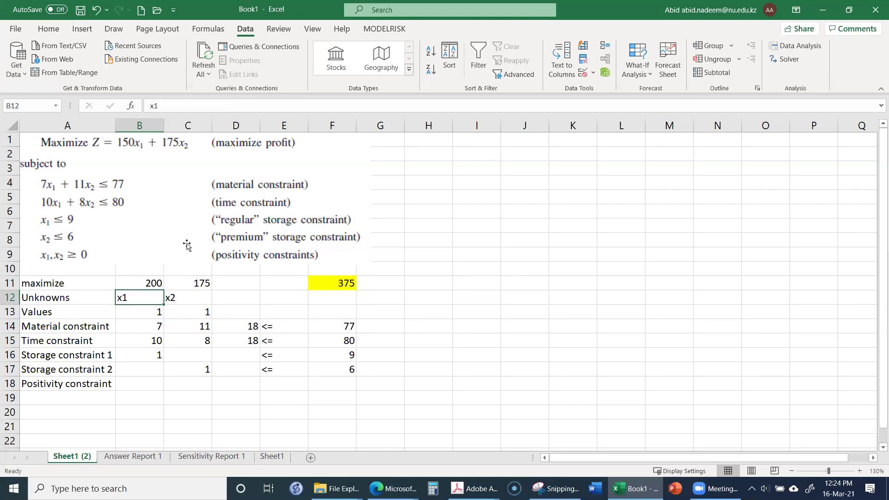
pyautogui.click(224, 456)
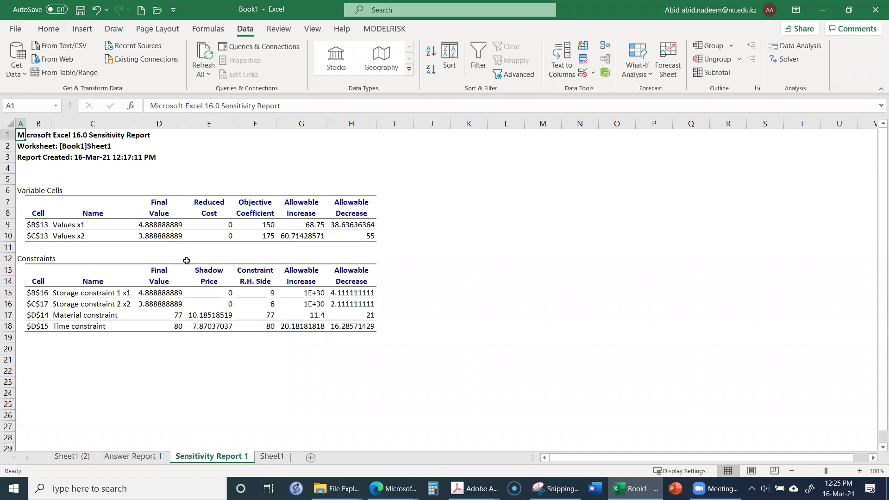
pyautogui.click(76, 456)
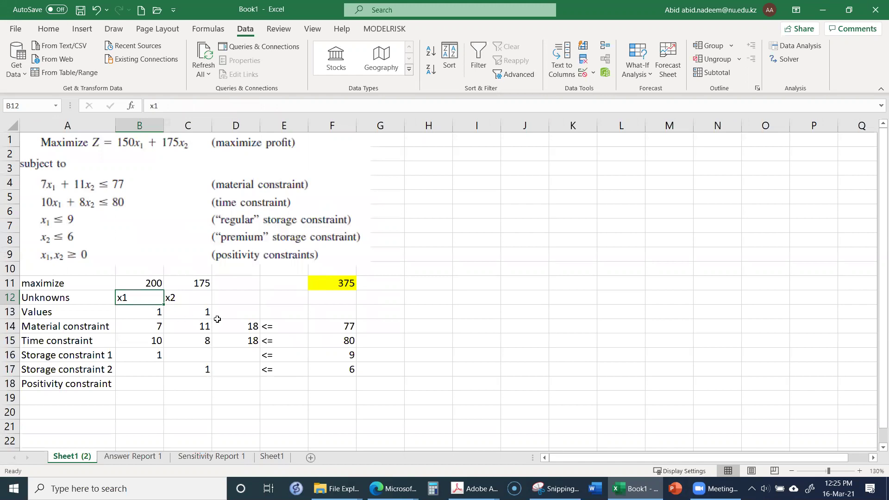
pyautogui.click(148, 284)
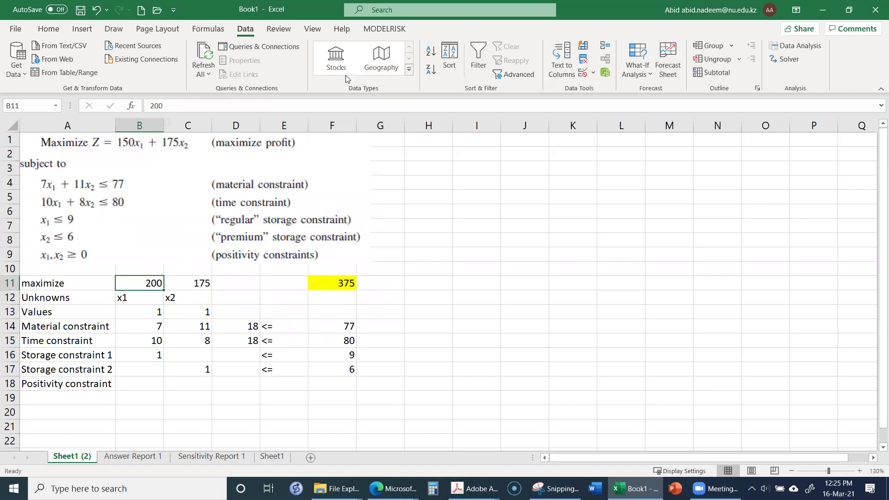
# Run Solver to maximize F11 by changing B13:C13 with the existing constraints, view the result and discard the solution.
pyautogui.click(785, 59)
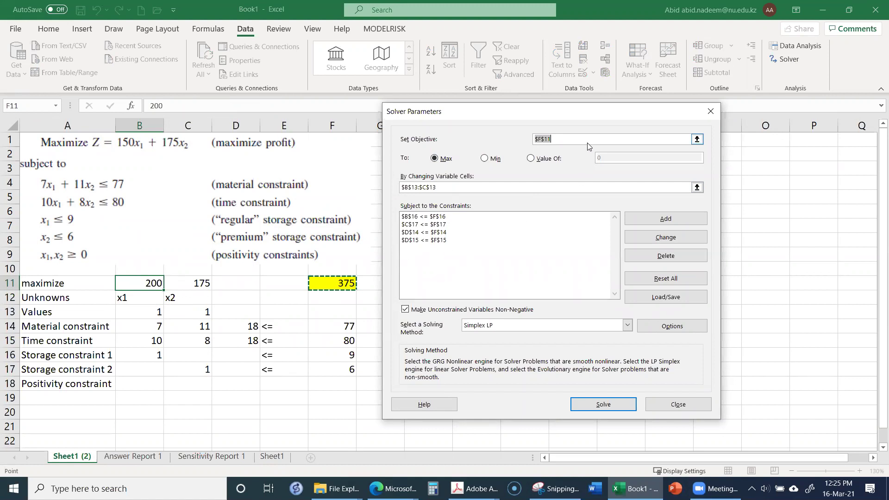
pyautogui.click(697, 139)
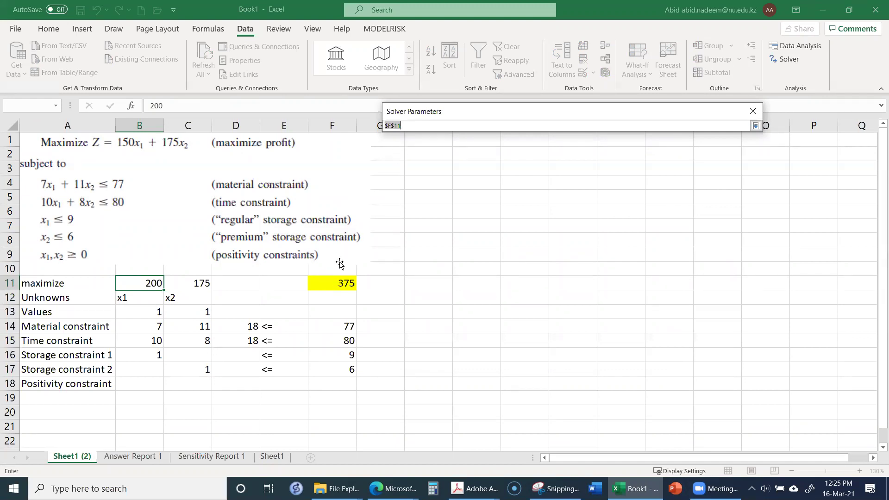
pyautogui.click(331, 283)
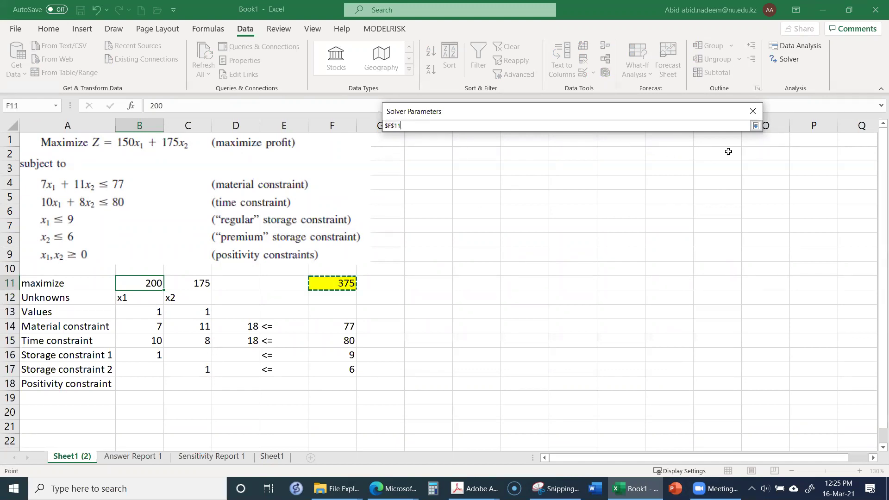
pyautogui.click(755, 125)
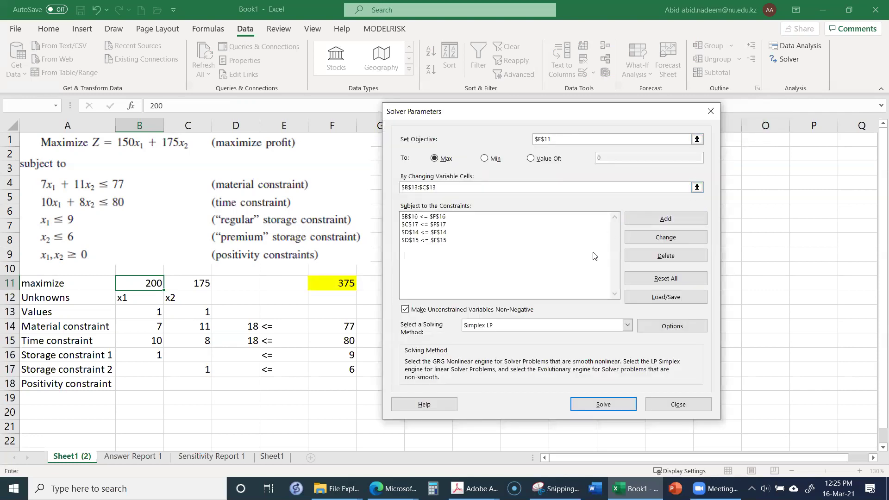
pyautogui.click(441, 186)
pyautogui.click(697, 187)
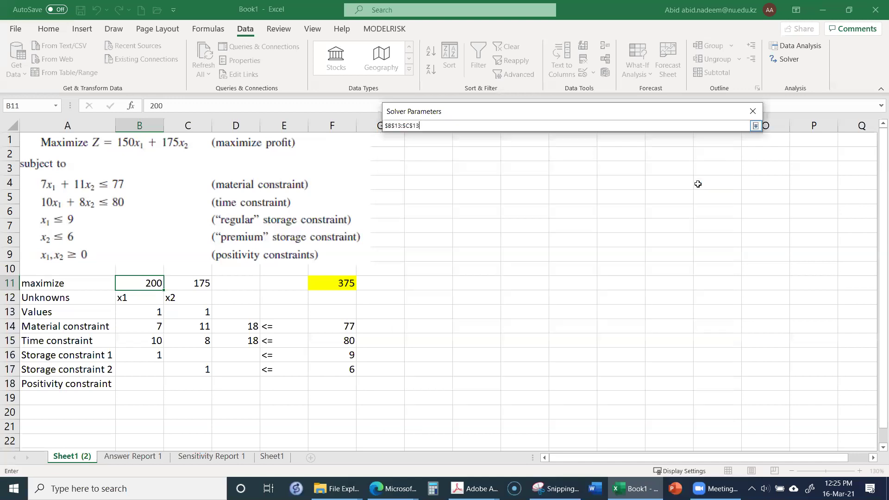
pyautogui.moveTo(131, 312); pyautogui.dragTo(185, 315)
pyautogui.click(755, 126)
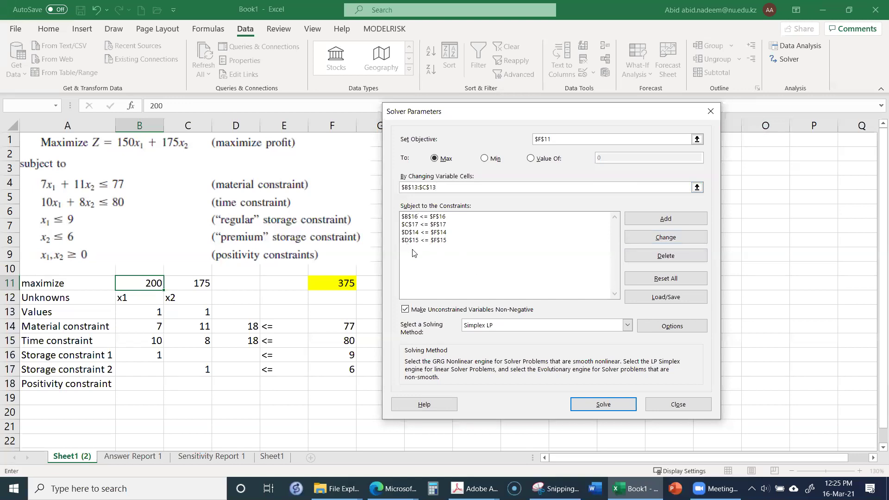
pyautogui.click(597, 404)
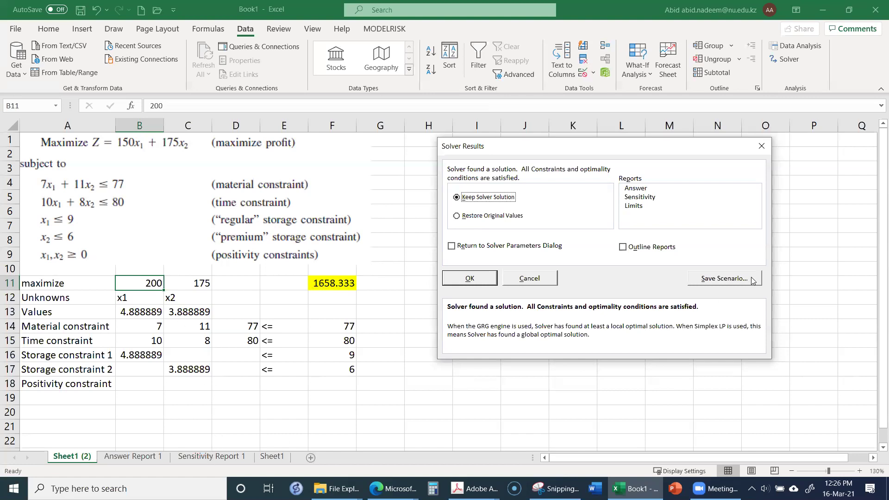
pyautogui.click(531, 279)
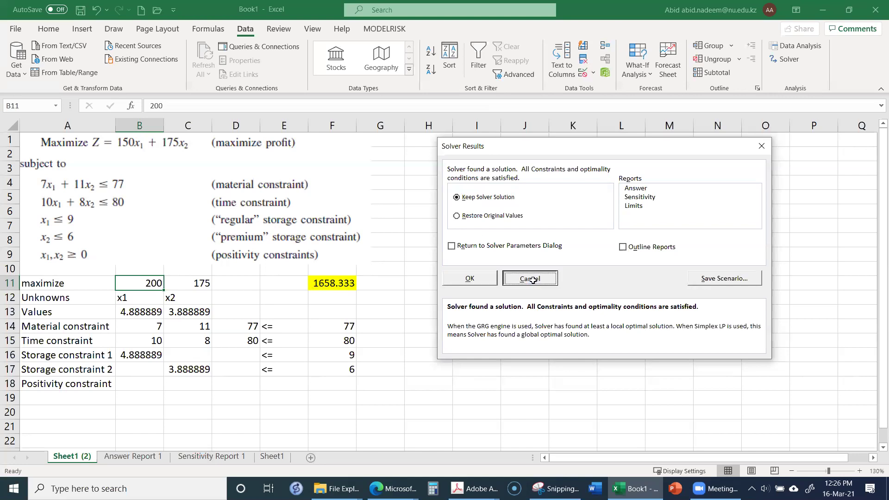
# Recheck the allowable increase in Sensitivity Report 1 and set the x1 objective coefficient in B11 of Sheet1 (2) to 230.
pyautogui.click(229, 457)
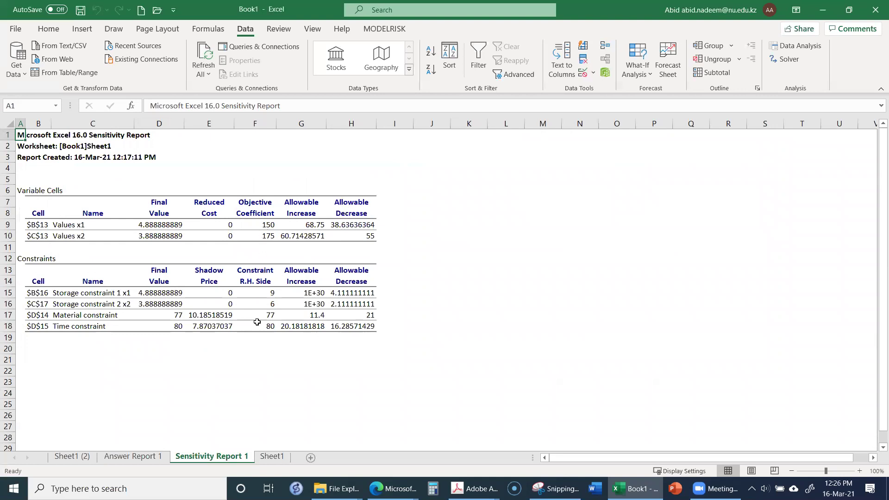
pyautogui.click(74, 457)
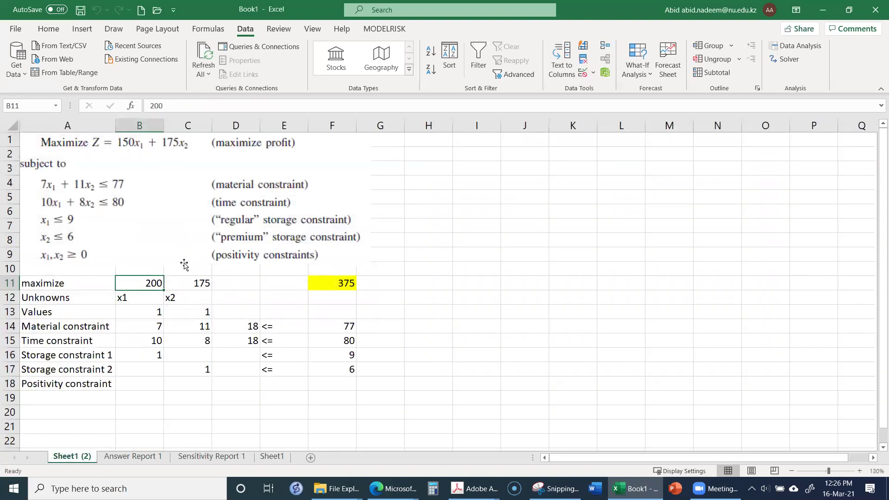
pyautogui.write('230')
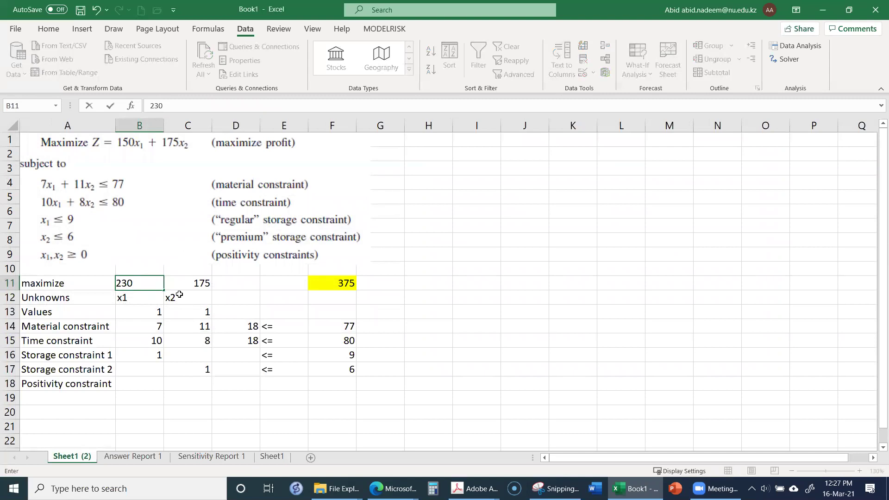
pyautogui.press('Return')
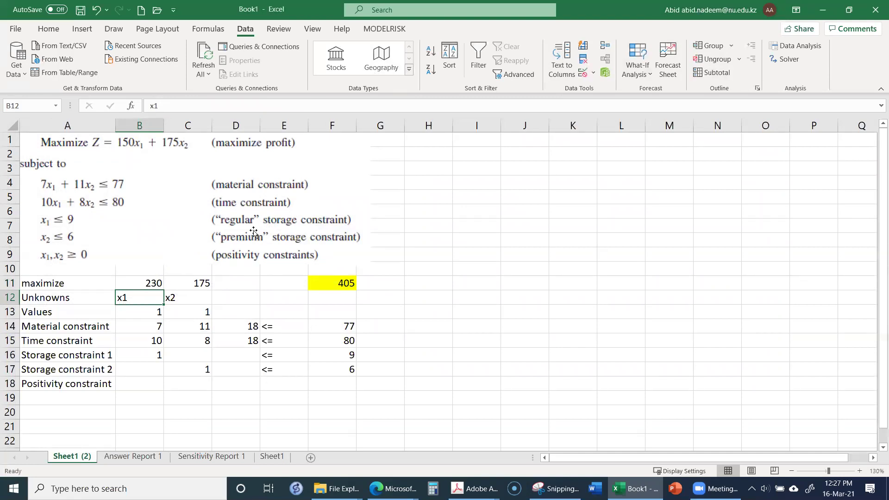
# Solve the model again with the changed x1 coefficient, examine the objective and variable values, discard the solution and select B11.
pyautogui.click(787, 59)
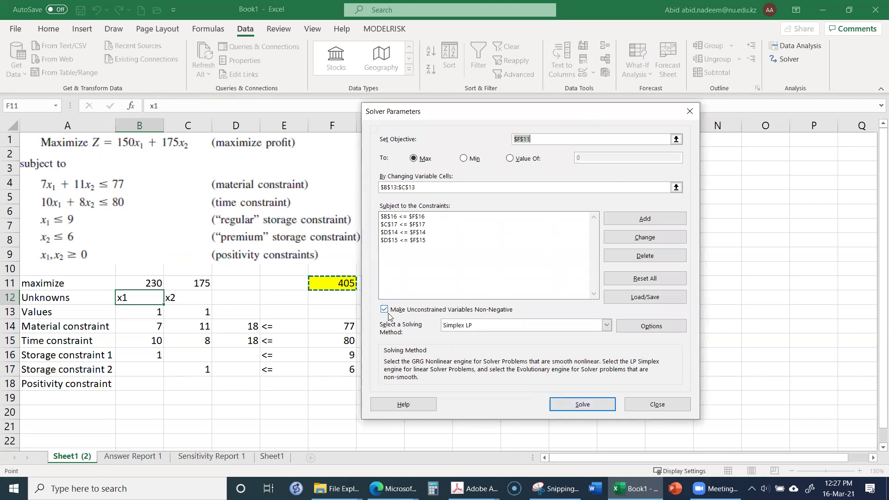
pyautogui.click(573, 406)
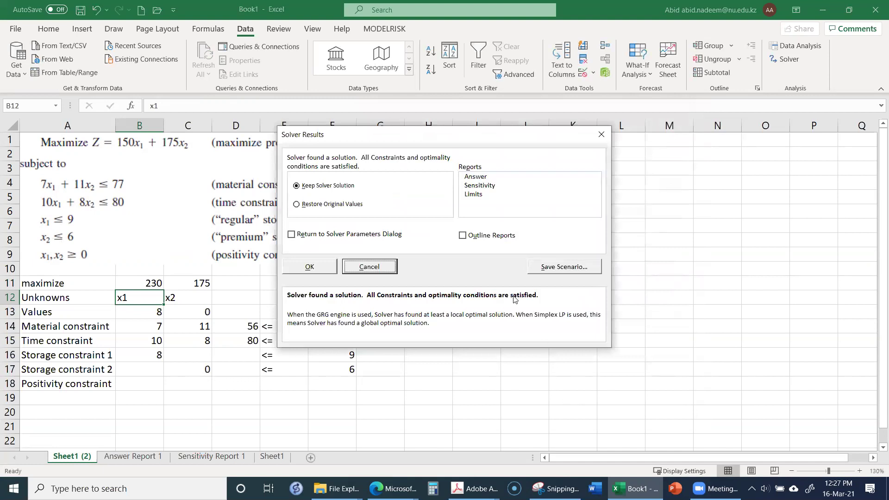
pyautogui.moveTo(411, 139); pyautogui.dragTo(561, 147)
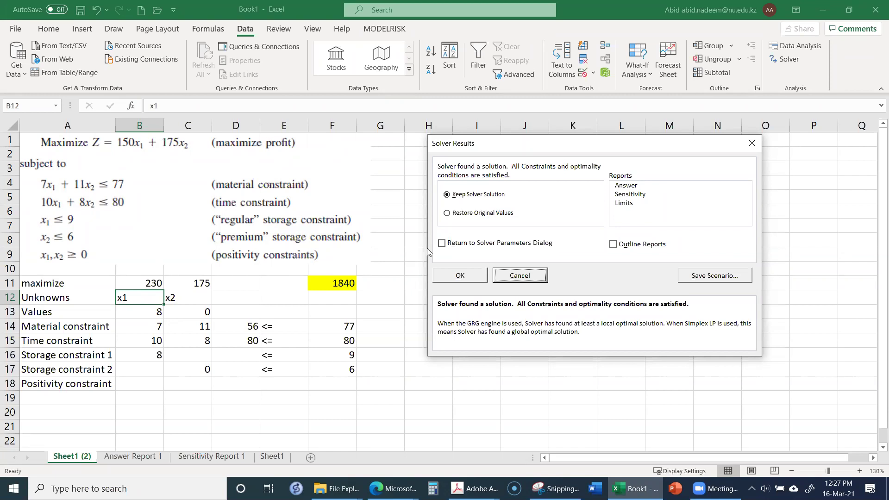
pyautogui.click(531, 278)
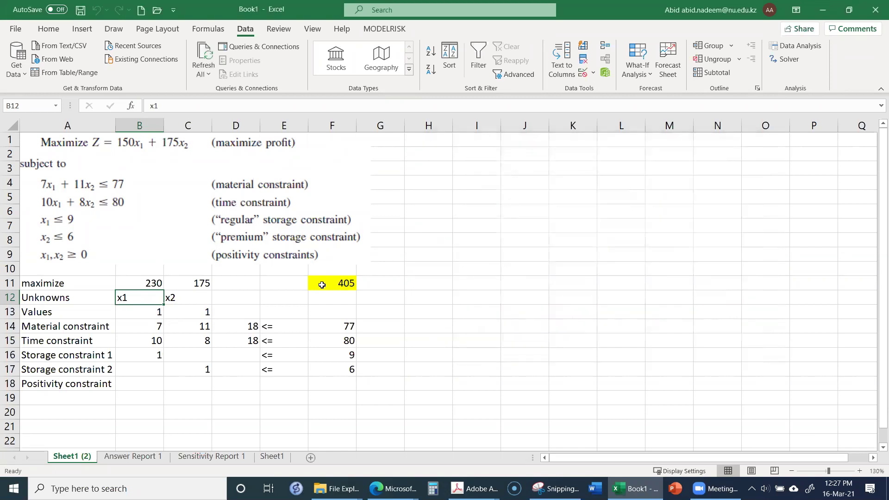
pyautogui.click(146, 282)
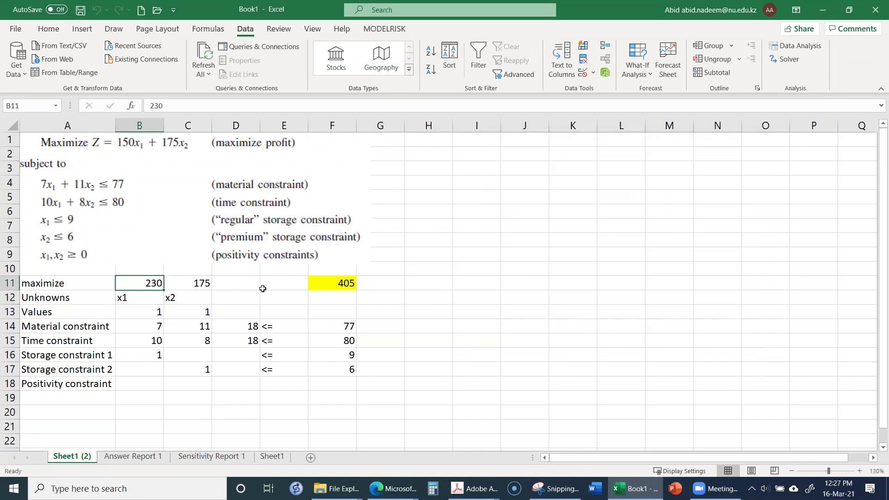
# Recheck the x1 allowable increase in Sensitivity Report 1 and set the x1 objective coefficient in B11 of Sheet1 (2) to 218.
pyautogui.click(194, 457)
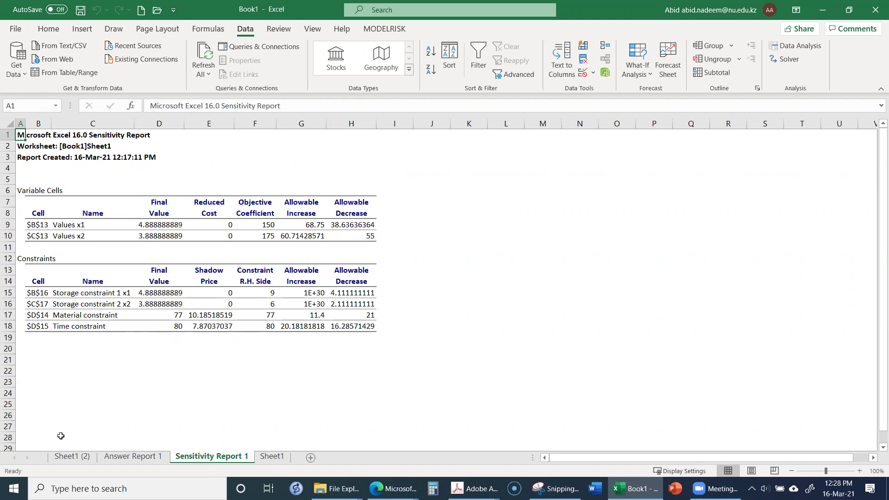
pyautogui.click(74, 457)
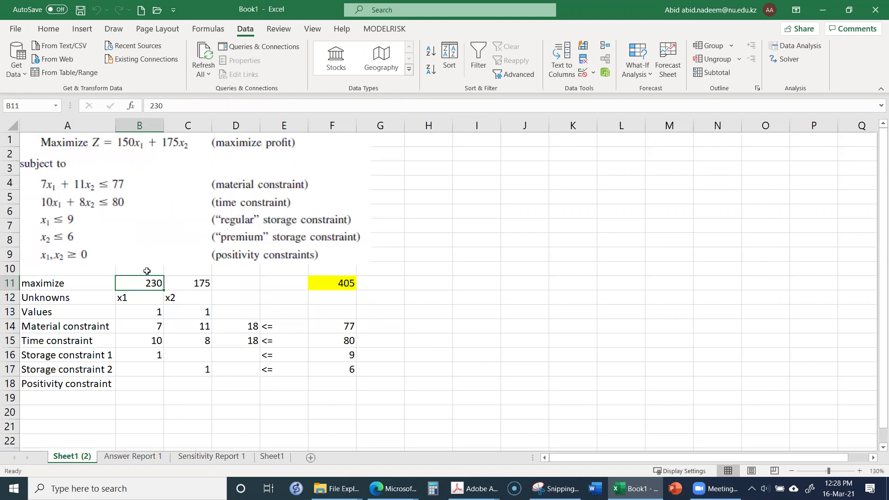
pyautogui.write('21')
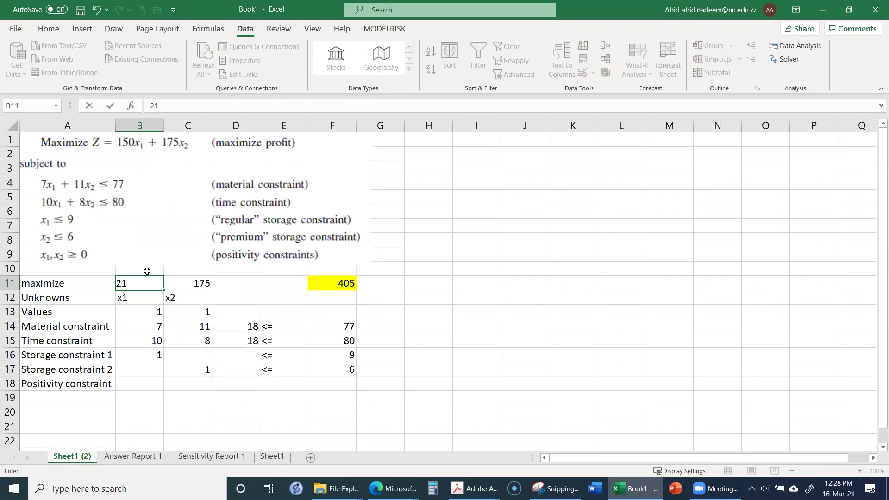
pyautogui.write('8')
pyautogui.click(154, 297)
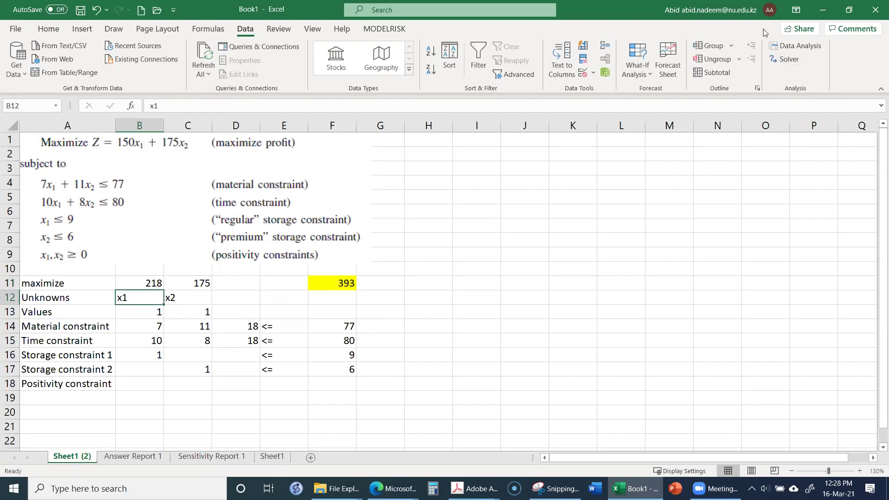
# Run Solver with the existing settings for the 218 coefficient, view the objective and variable values, and discard the solution.
pyautogui.click(782, 57)
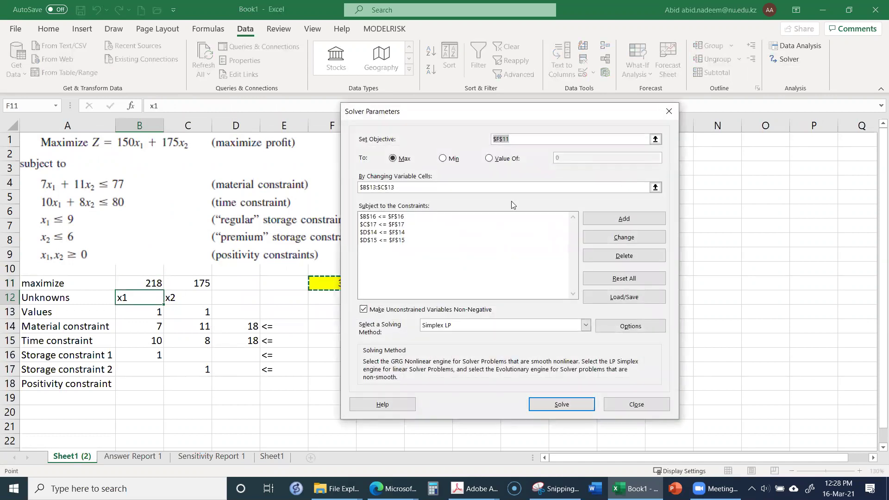
pyautogui.click(556, 406)
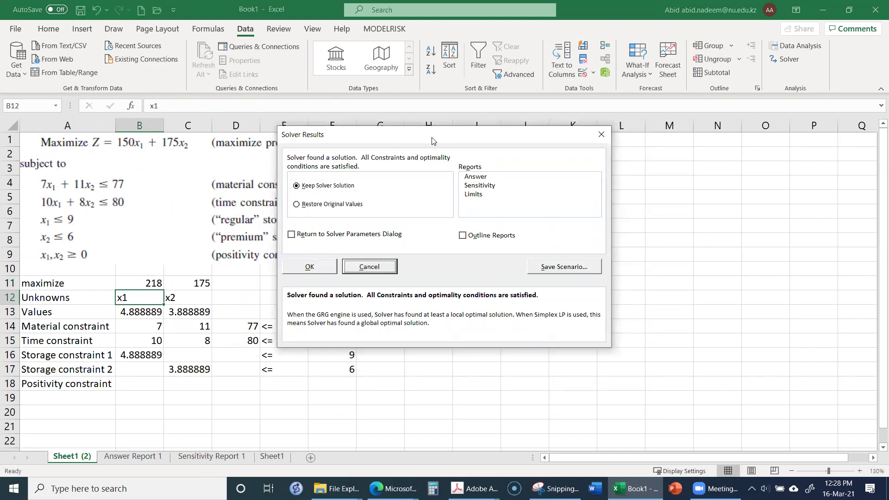
pyautogui.moveTo(432, 138); pyautogui.dragTo(623, 165)
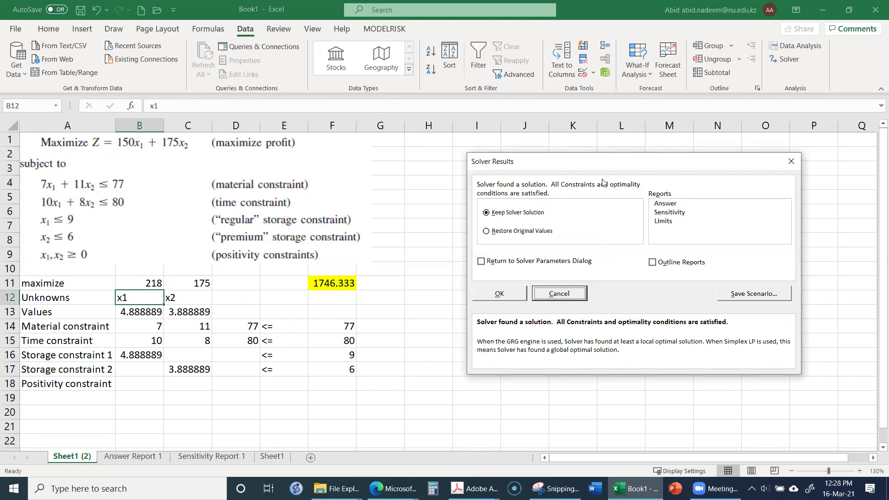
pyautogui.click(565, 301)
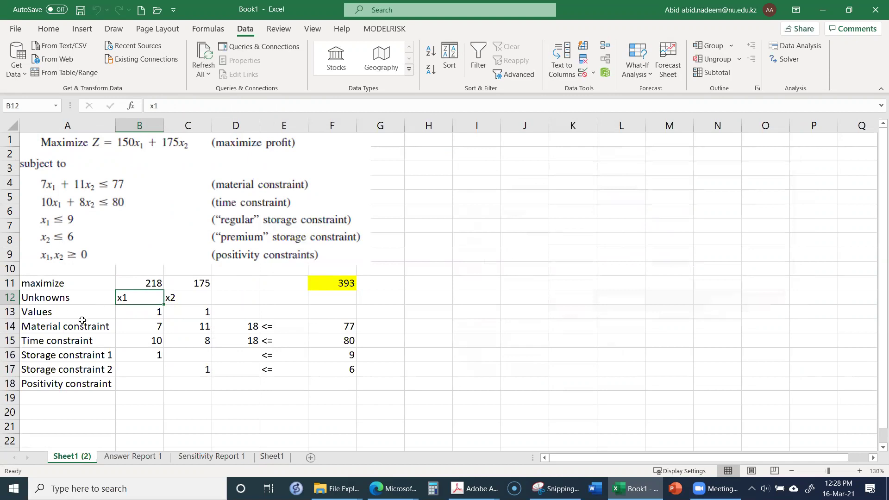
# Set the x1 objective coefficient in B11 to 219, just beyond its allowable increase.
pyautogui.click(151, 281)
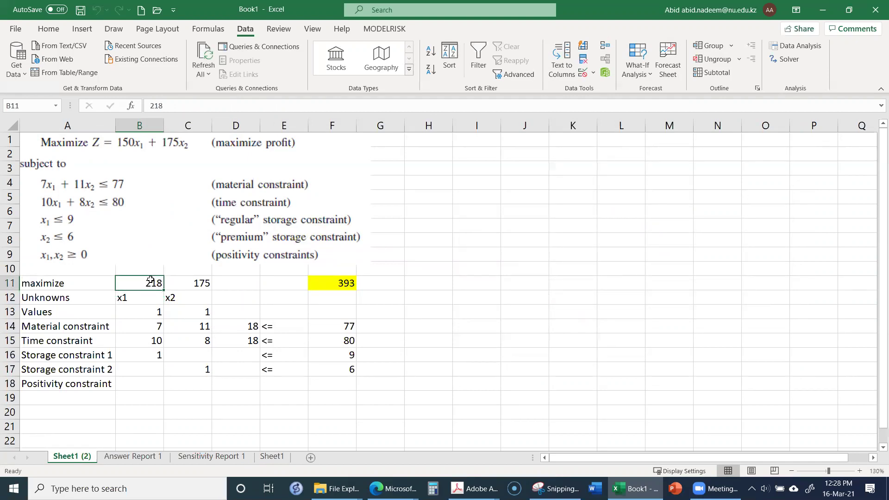
pyautogui.write('21')
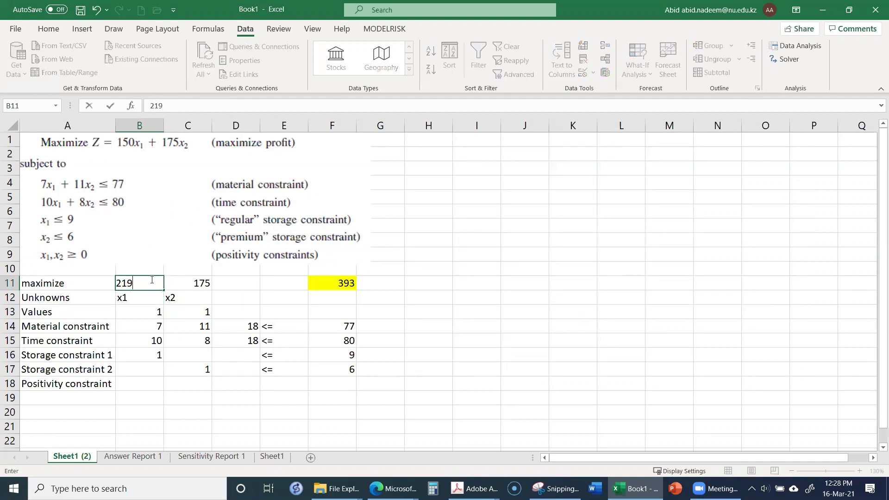
pyautogui.click(137, 300)
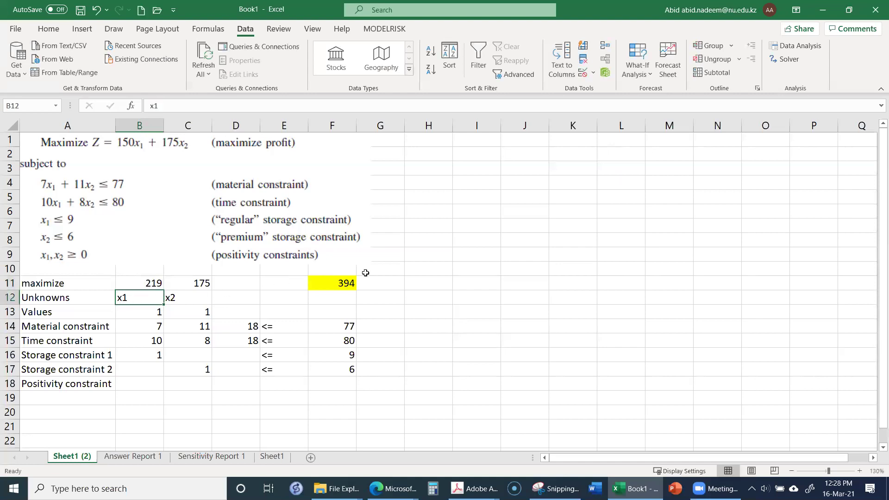
# Solve the model with the 219 coefficient, examine how the x1 and x2 values respond, and discard the solution.
pyautogui.click(782, 59)
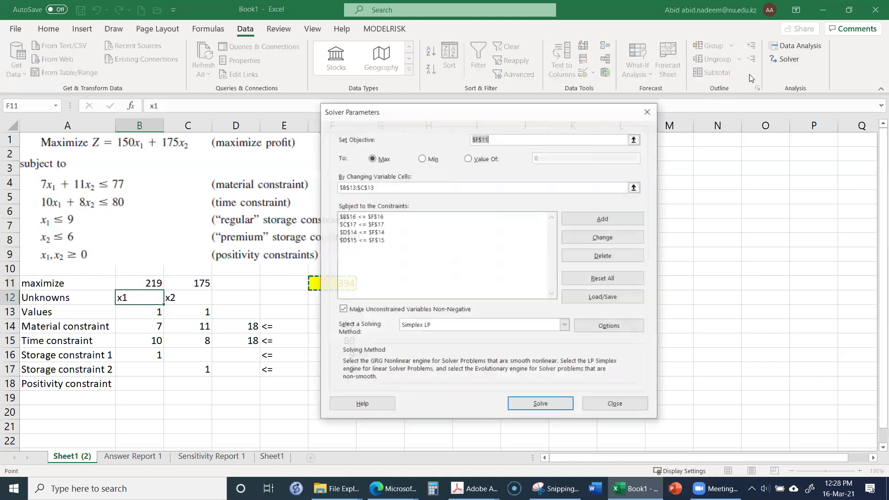
pyautogui.click(542, 407)
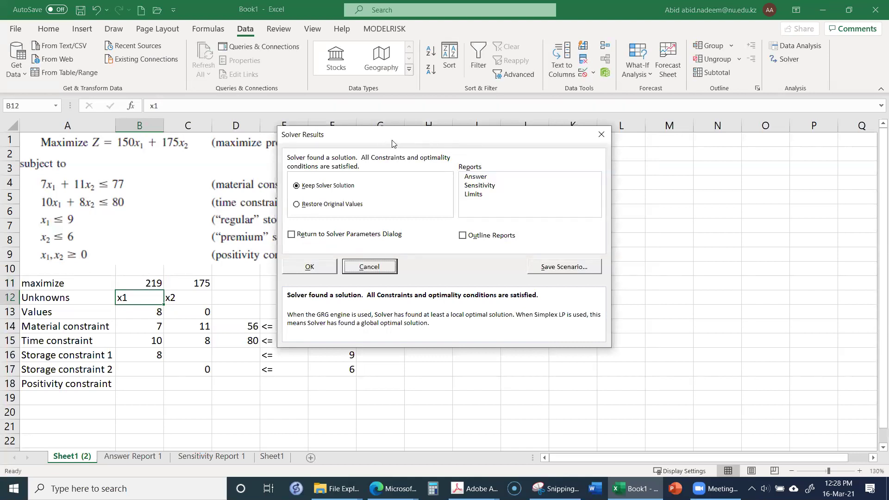
pyautogui.moveTo(392, 143); pyautogui.dragTo(566, 179)
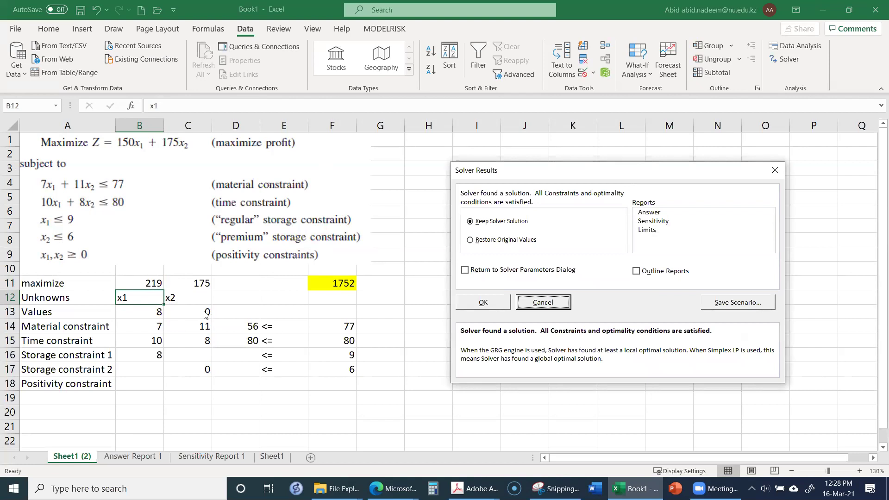
pyautogui.click(548, 304)
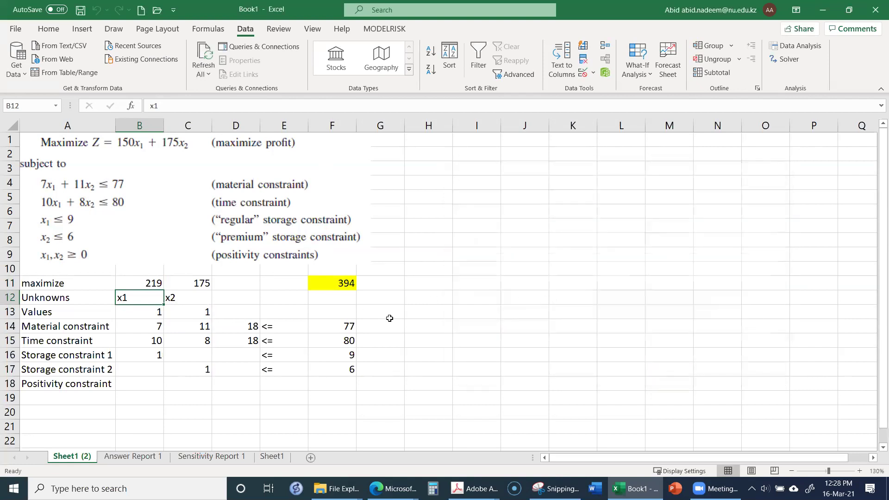
# Review the constraint sensitivities in Sensitivity Report 1 and the original Sheet1, and set the material constraint limit in F14 of Sheet1 (2) to 78.
pyautogui.click(210, 457)
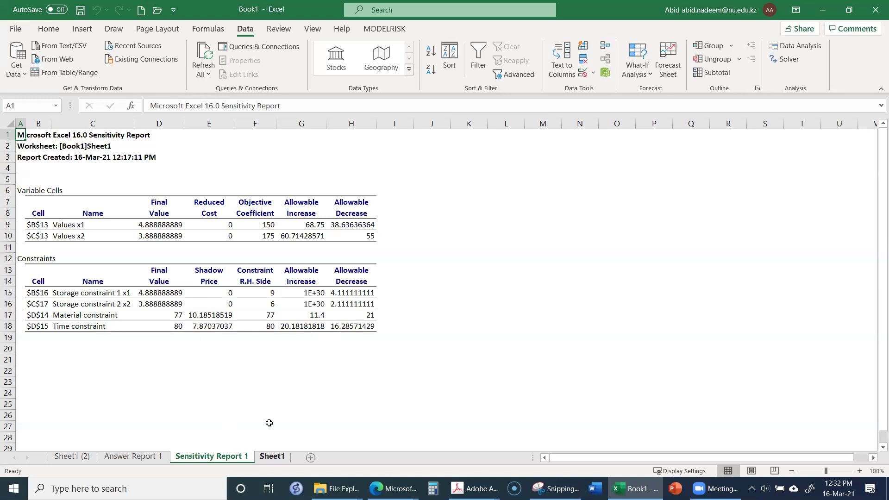
pyautogui.click(72, 457)
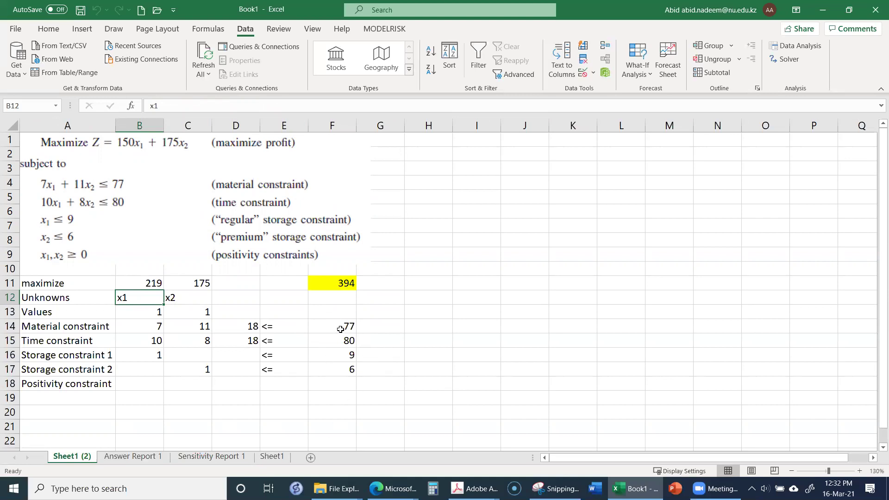
pyautogui.click(271, 457)
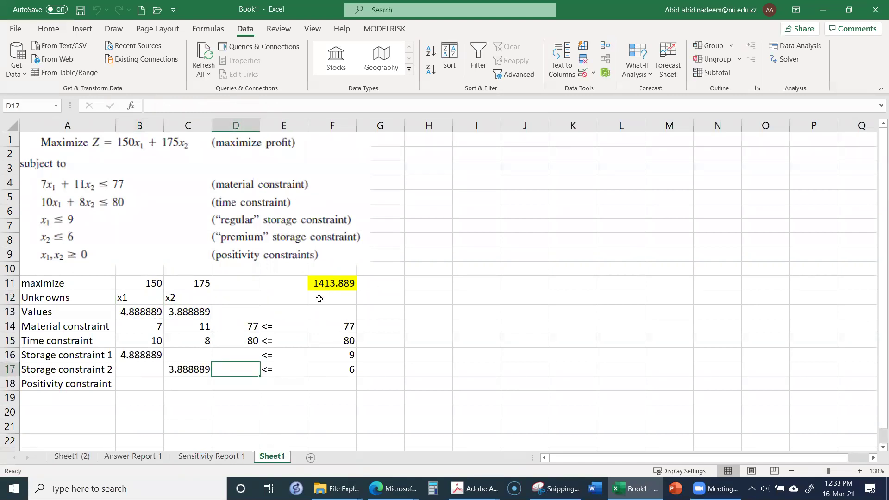
pyautogui.click(72, 457)
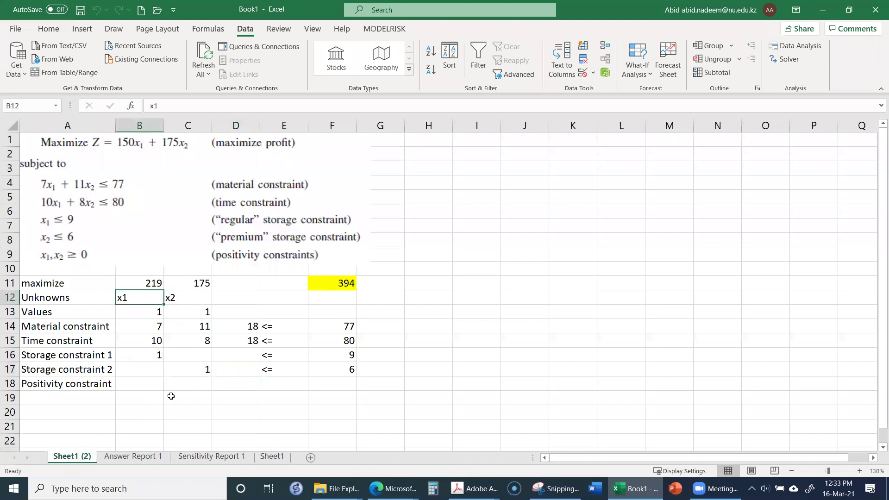
pyautogui.click(342, 326)
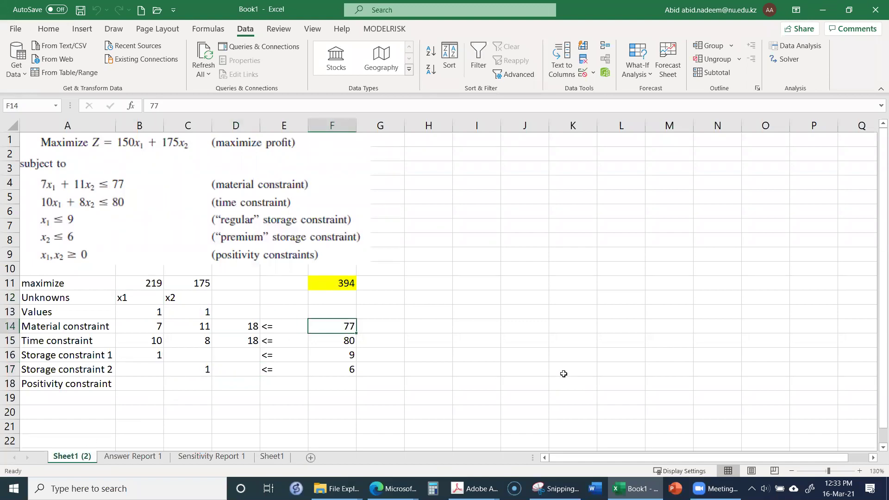
pyautogui.write('78')
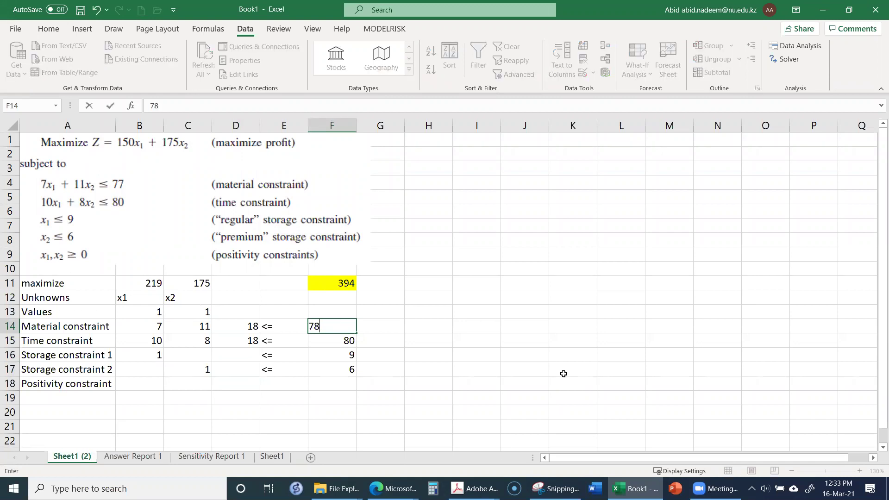
pyautogui.press('Return')
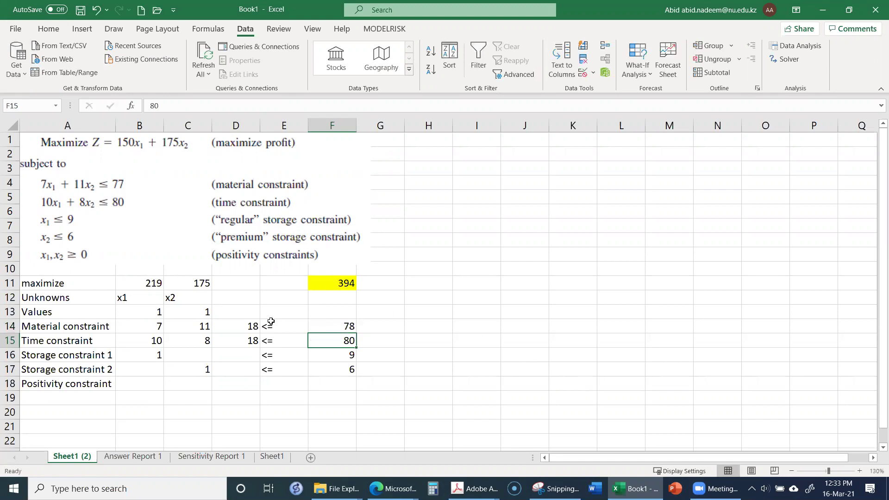
# Restore the x1 objective coefficient in B11 to 150.
pyautogui.click(157, 283)
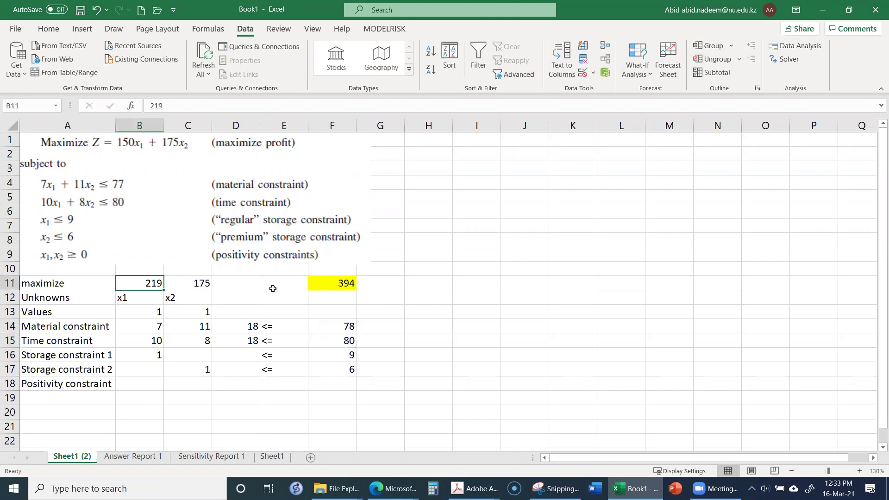
pyautogui.write('150')
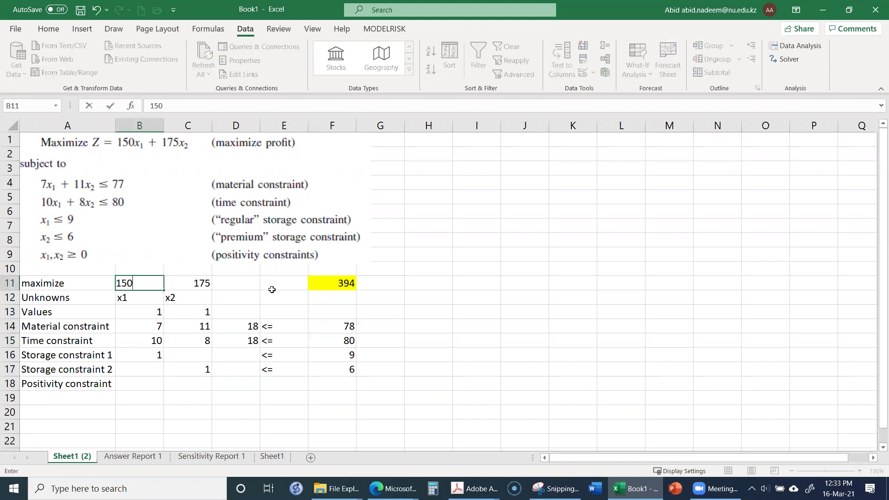
pyautogui.press('Return')
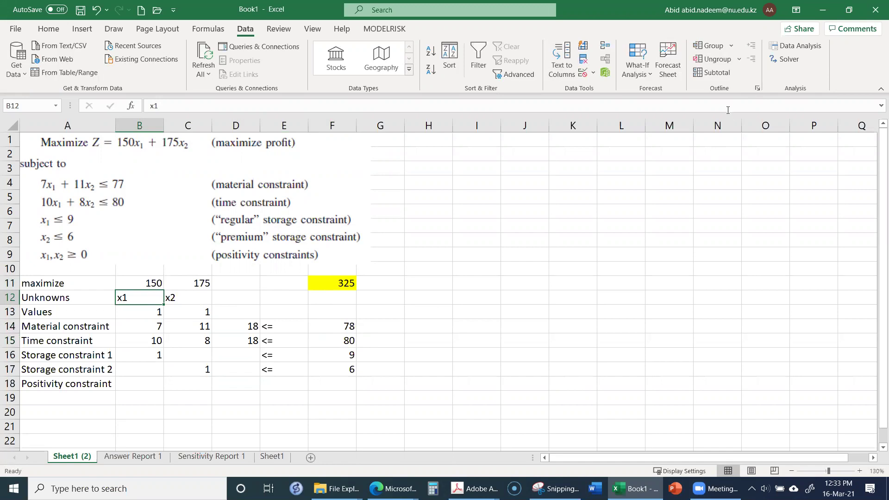
# Run Solver to maximize F11 with the changed material limit, view the objective and variable values, and keep the solution.
pyautogui.click(790, 58)
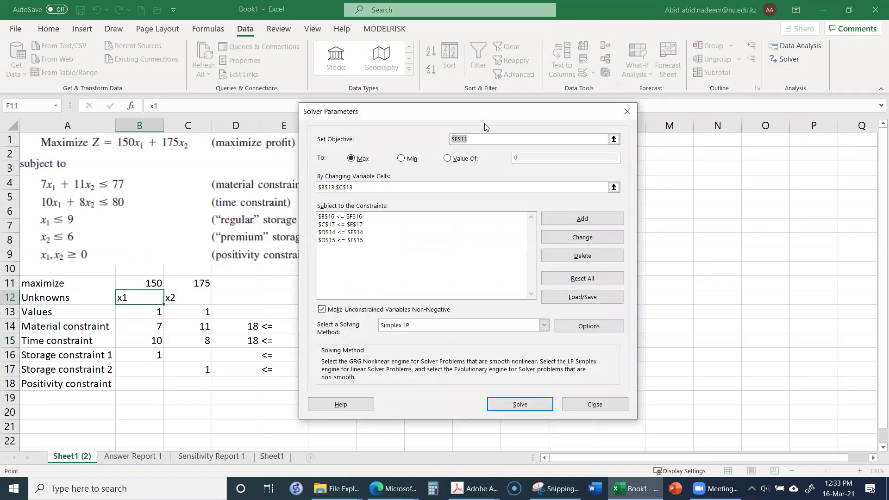
pyautogui.moveTo(474, 114); pyautogui.dragTo(579, 119)
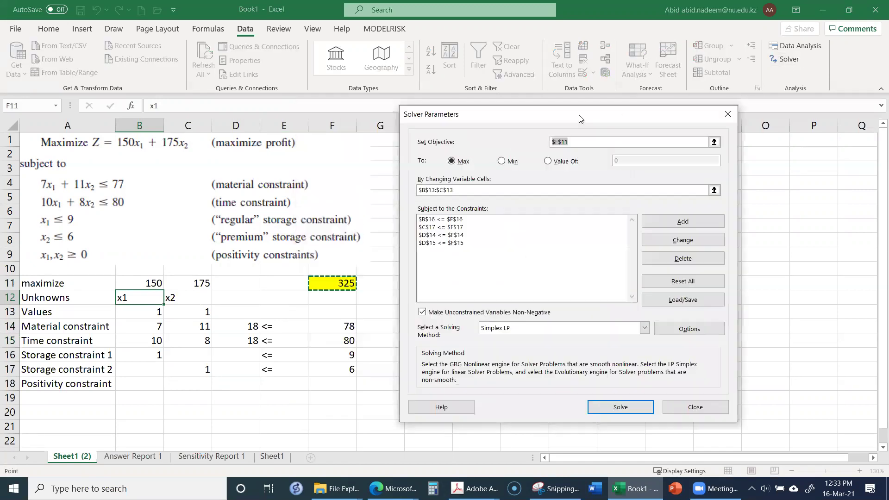
pyautogui.click(616, 408)
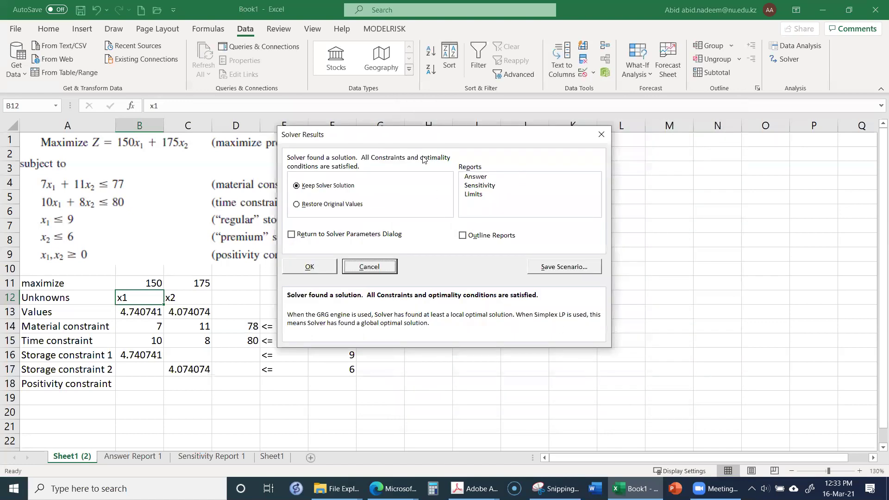
pyautogui.moveTo(429, 135); pyautogui.dragTo(624, 172)
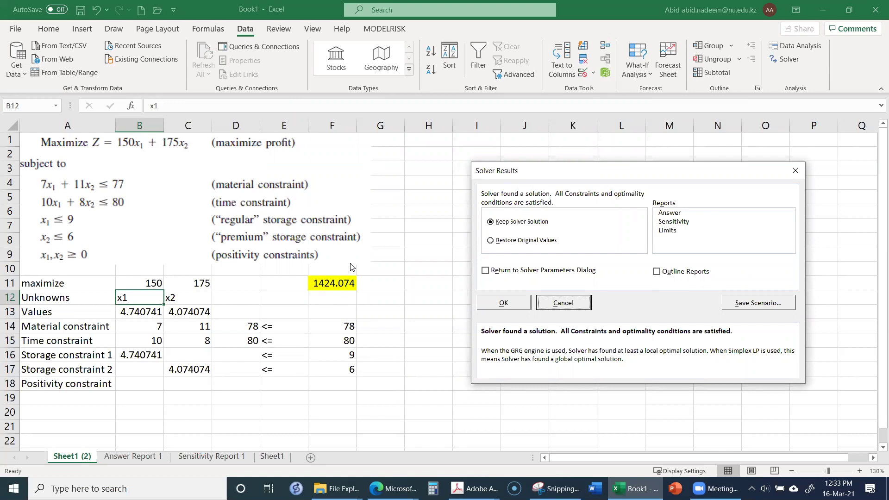
pyautogui.click(509, 306)
# Copy the original objective value from F11 of Sheet1 and paste it as a value into H11 of Sheet1 (2).
pyautogui.click(282, 456)
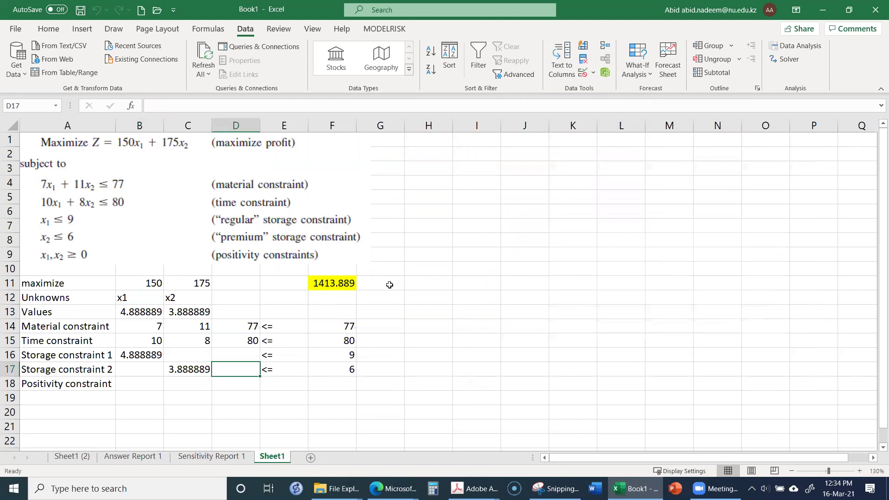
pyautogui.click(331, 282)
pyautogui.rightClick(331, 283)
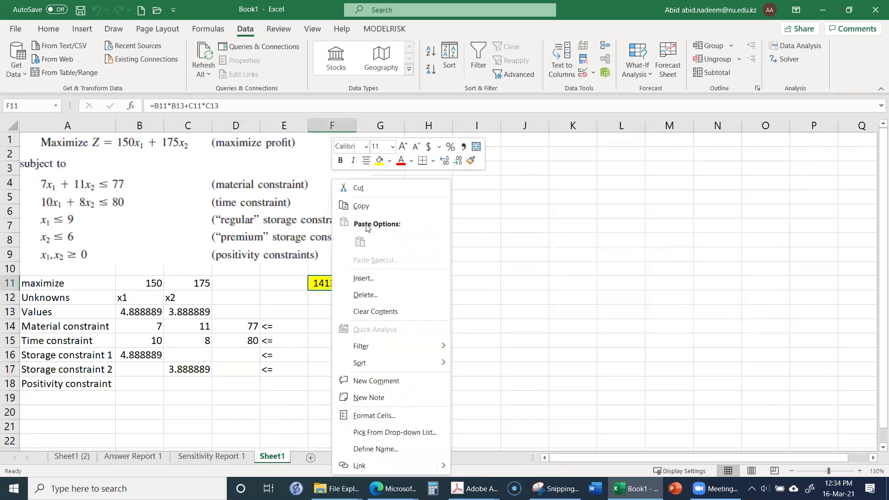
pyautogui.click(361, 206)
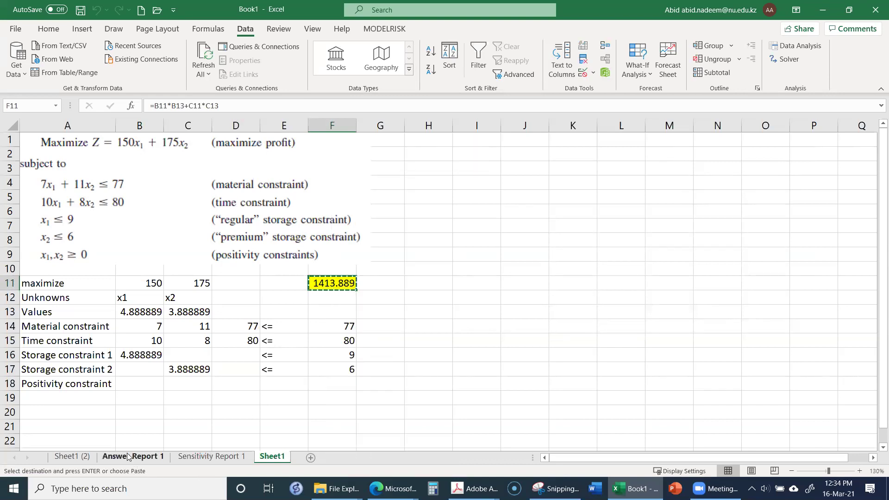
pyautogui.click(72, 456)
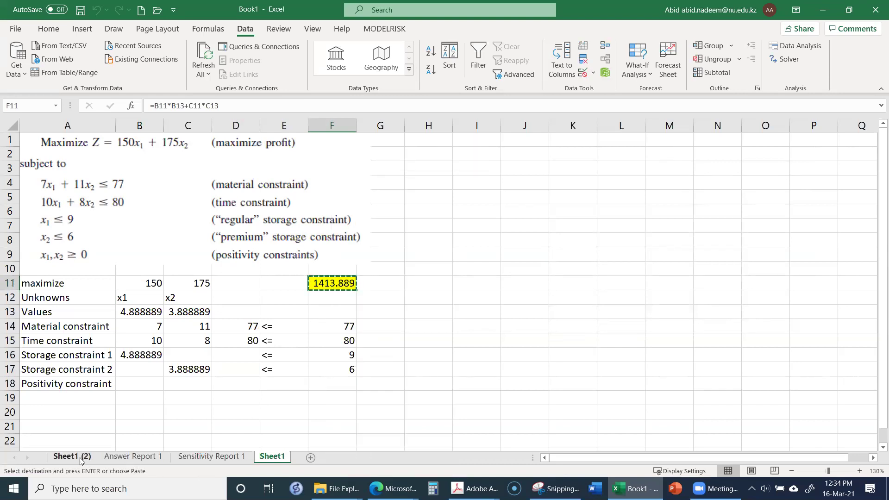
pyautogui.click(432, 283)
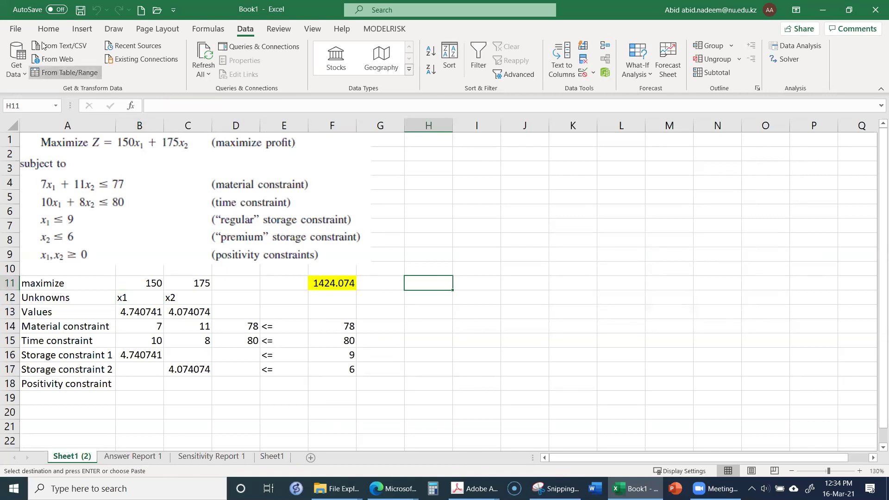
pyautogui.click(15, 29)
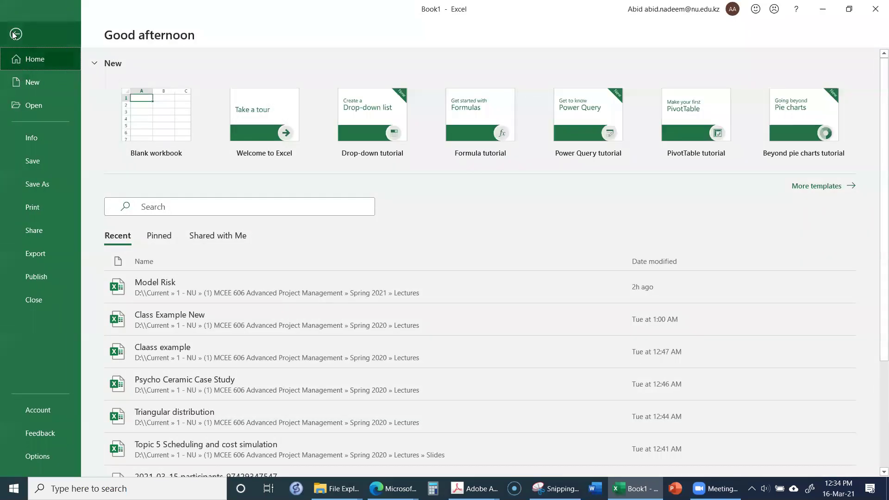
pyautogui.click(15, 34)
pyautogui.click(48, 29)
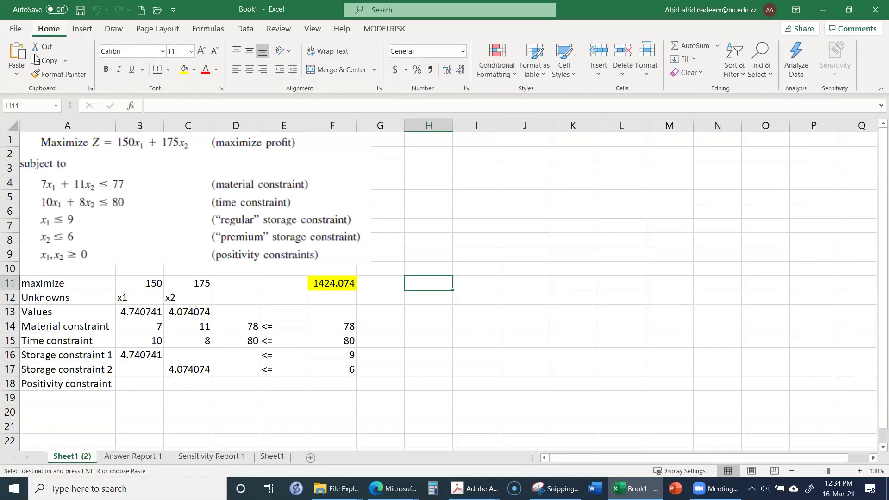
pyautogui.click(21, 77)
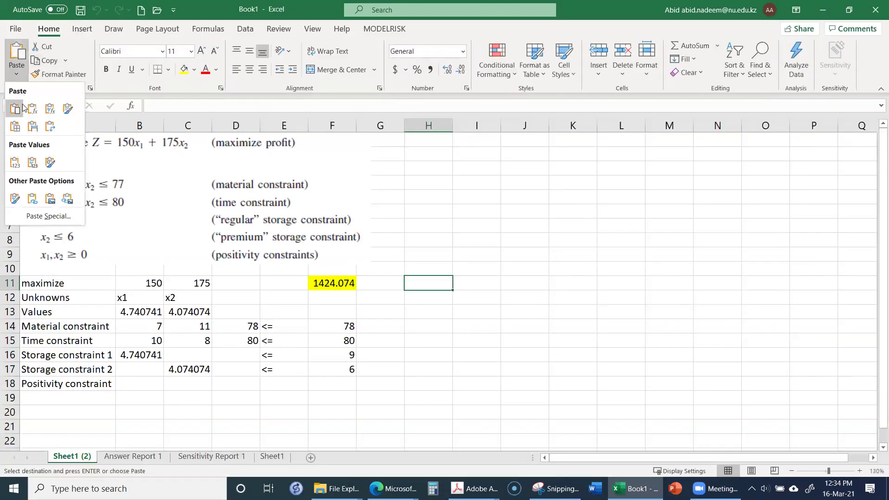
pyautogui.click(15, 162)
# Calculate the profit change in I11 with =F11-H11 and compare it with the material constraint's shadow price in Sensitivity Report 1.
pyautogui.click(477, 281)
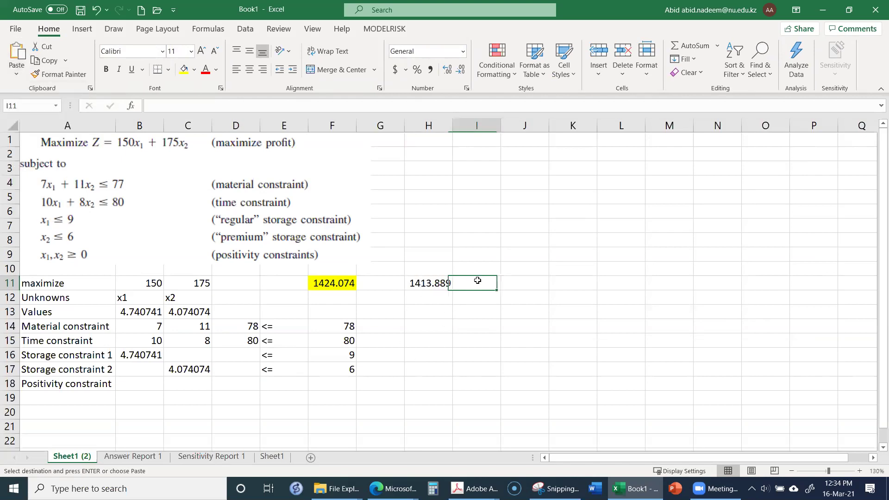
pyautogui.write('=')
pyautogui.press('Left')
pyautogui.press('Left')
pyautogui.press('Left')
pyautogui.write('-')
pyautogui.press('Left')
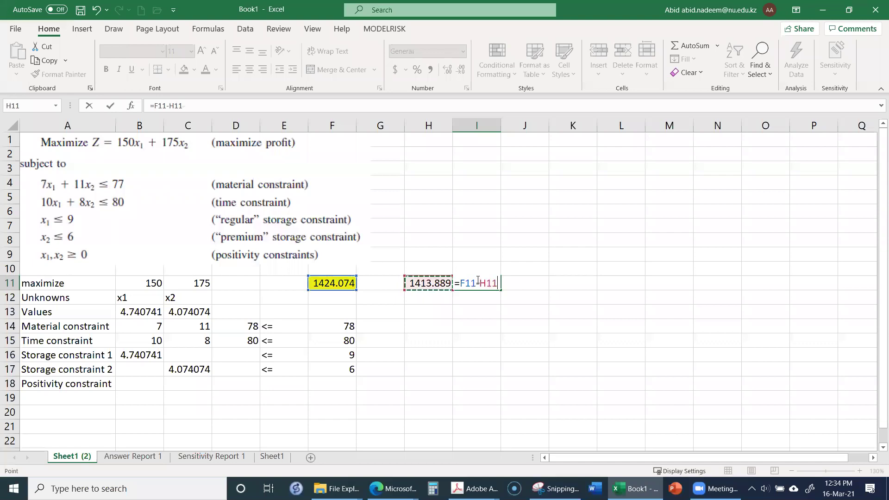
pyautogui.press('Return')
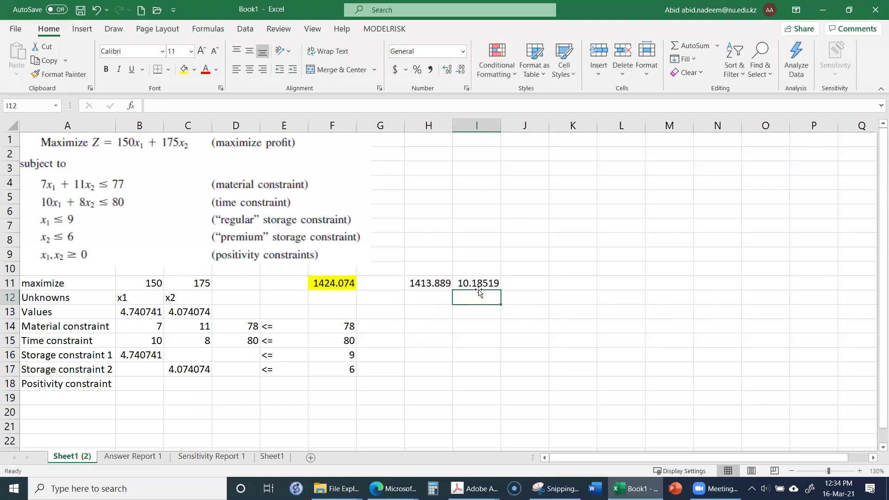
pyautogui.click(197, 458)
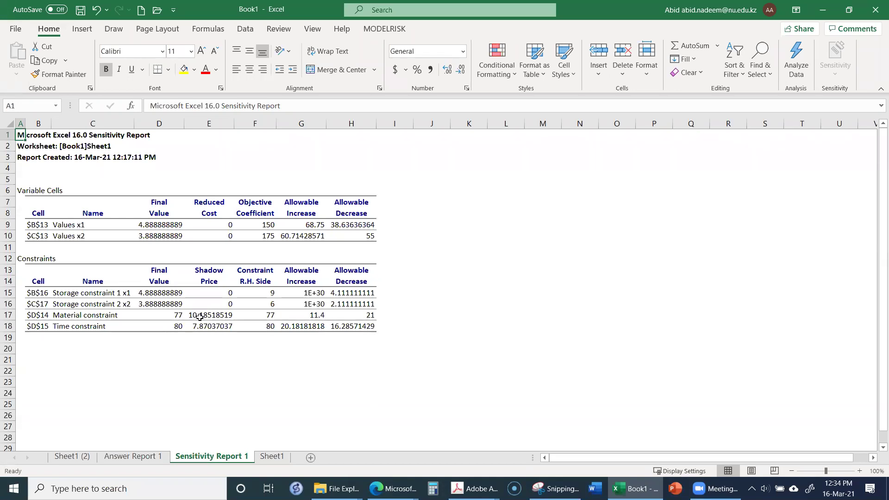
# In Sheet1 (2), reset the x1 and x2 values in B13 and C13 to 1 and the material constraint limit in F14 to 77.
pyautogui.click(71, 457)
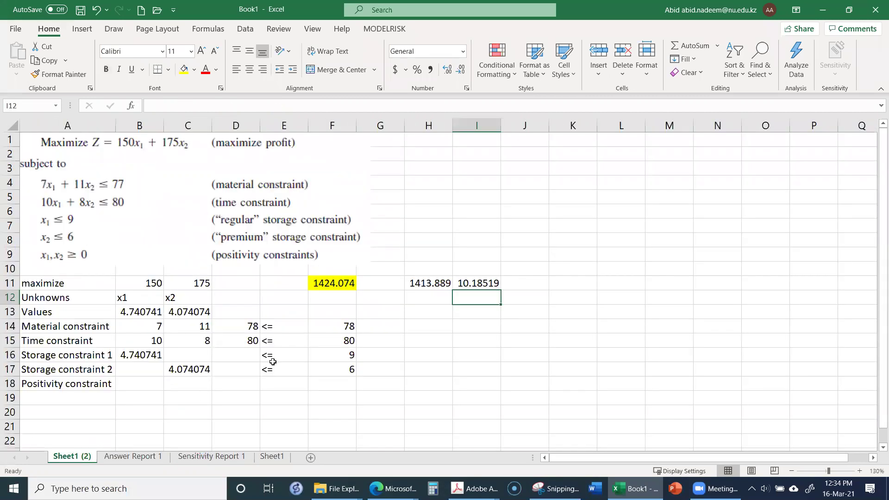
pyautogui.click(137, 313)
pyautogui.write('1')
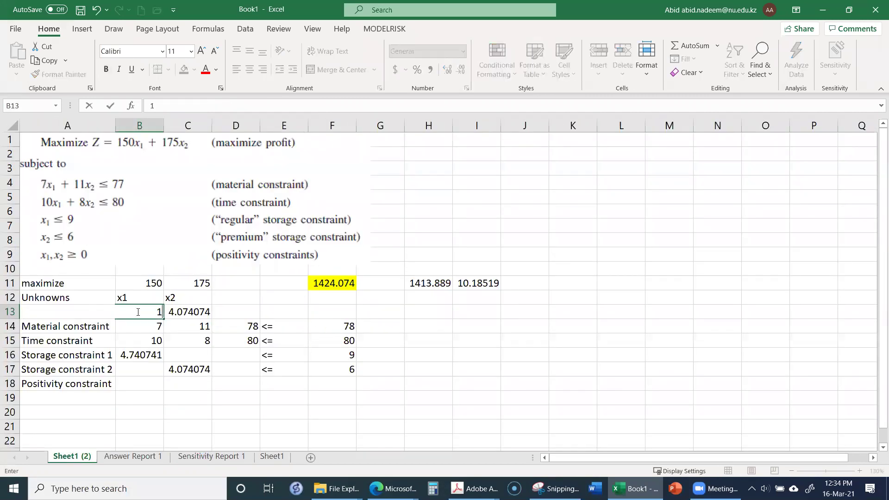
pyautogui.press('Tab')
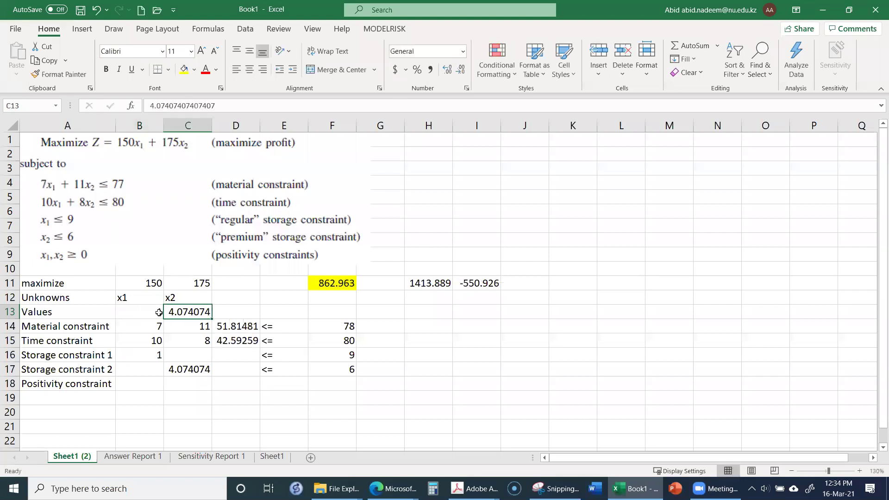
pyautogui.write('1')
pyautogui.press('Tab')
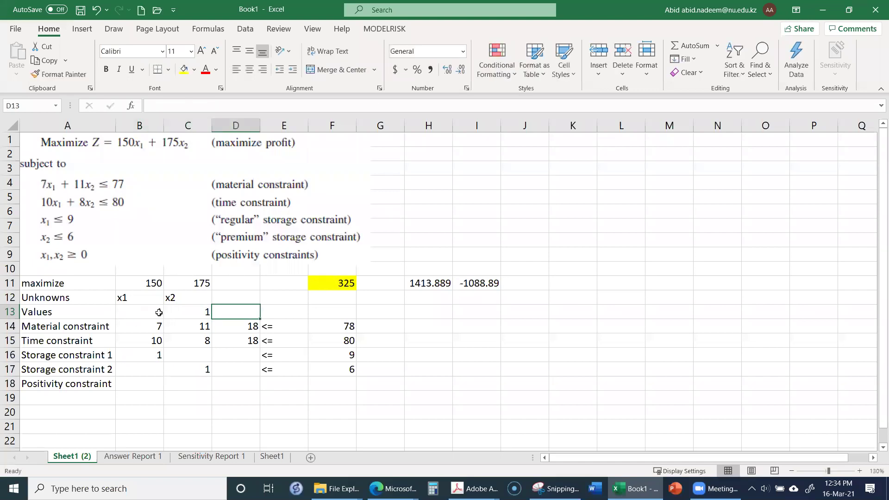
pyautogui.click(344, 326)
pyautogui.write('77')
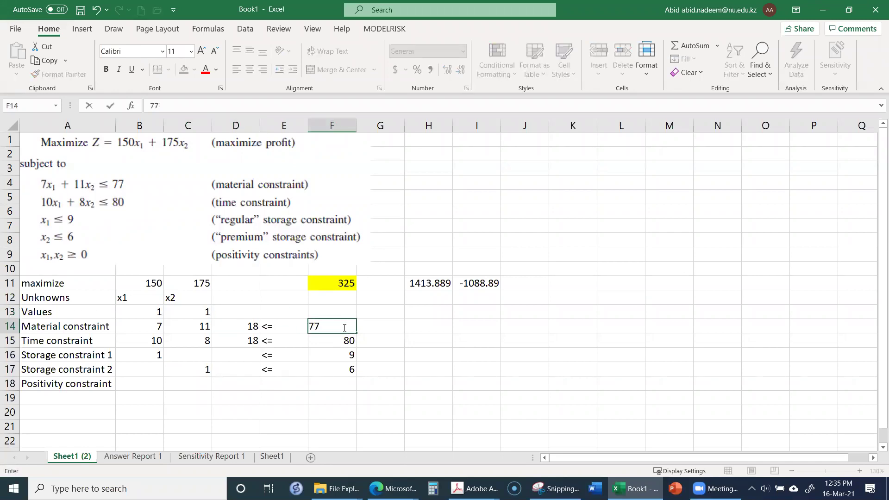
pyautogui.press('Return')
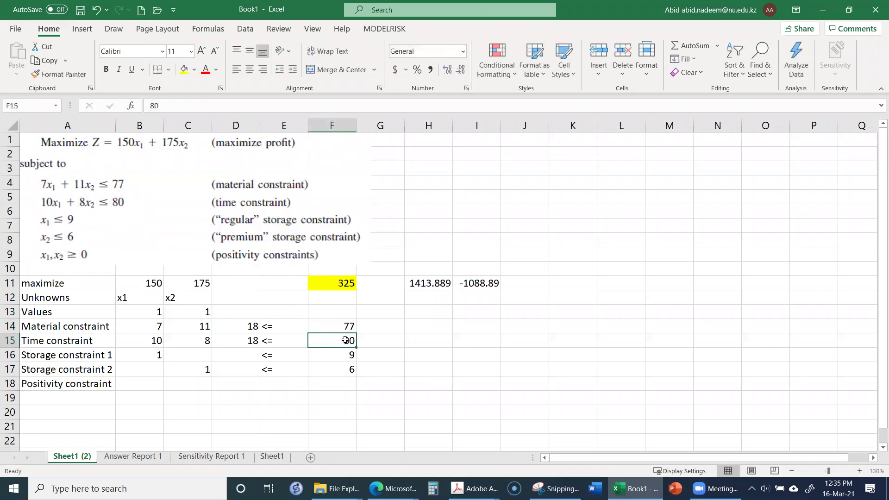
# Set the time constraint limit in F15 to 81.
pyautogui.moveTo(336, 488)
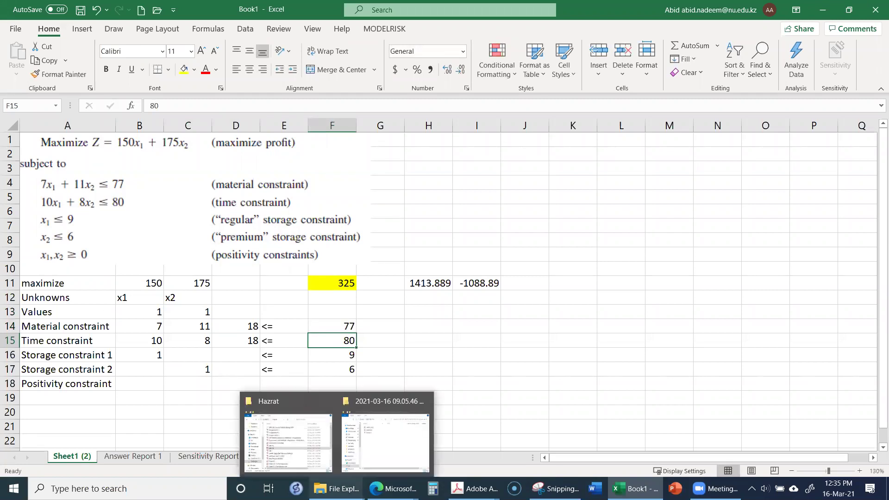
pyautogui.write('81')
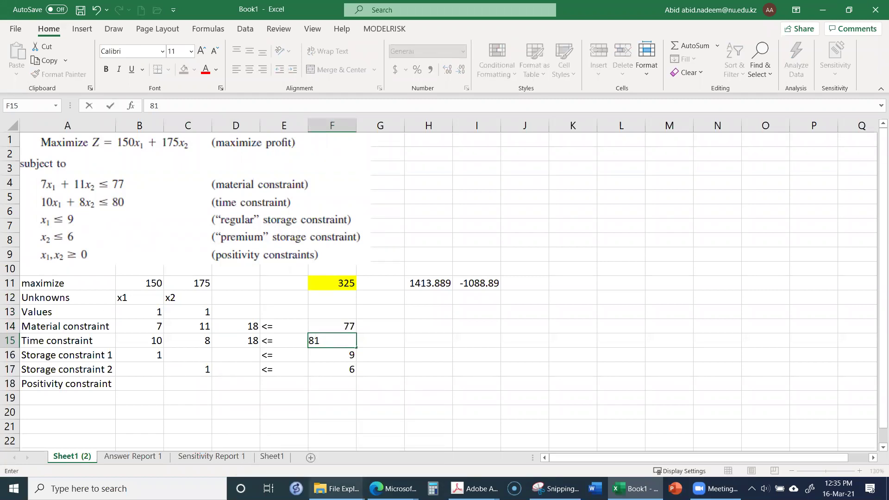
pyautogui.press('Return')
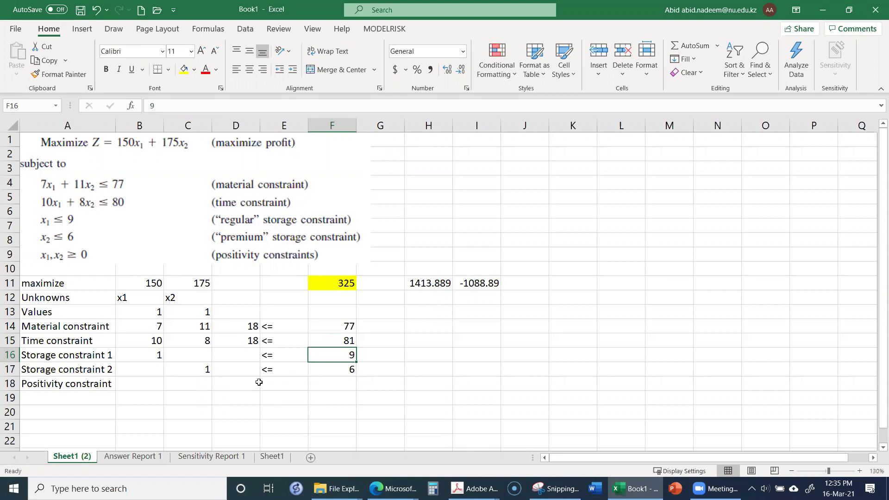
# Set the time constraint limit in F15 to 82.
pyautogui.click(343, 341)
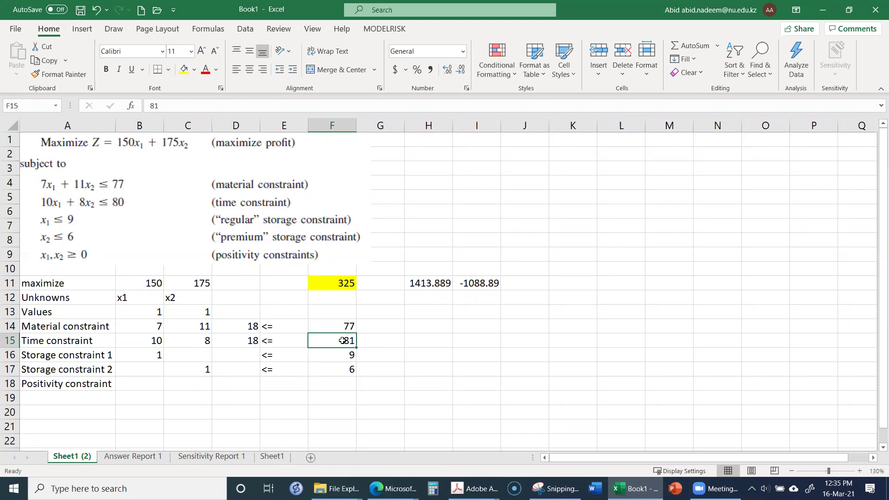
pyautogui.write('82')
pyautogui.click(377, 344)
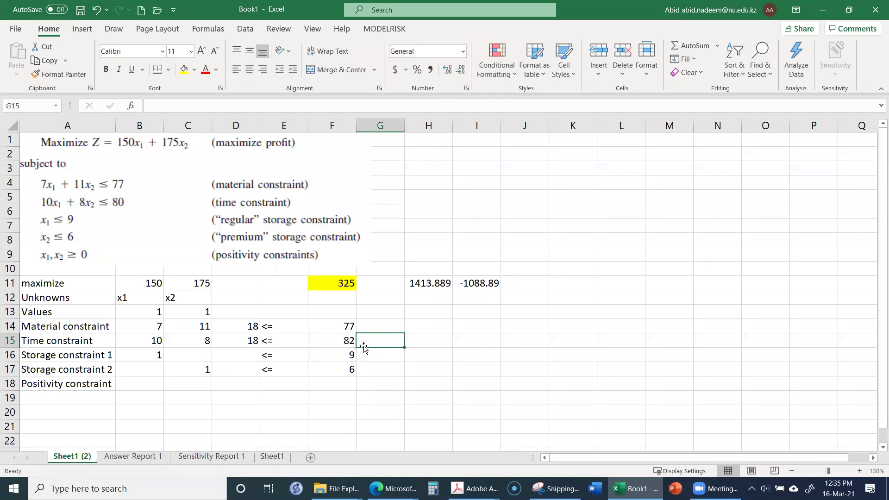
pyautogui.click(348, 342)
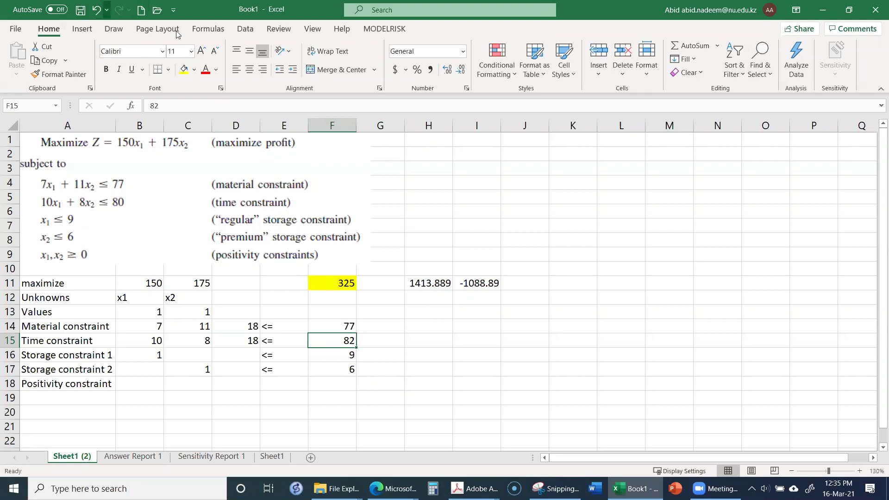
# Run Solver to maximize F11 with the changed time limit and keep the solution.
pyautogui.click(246, 29)
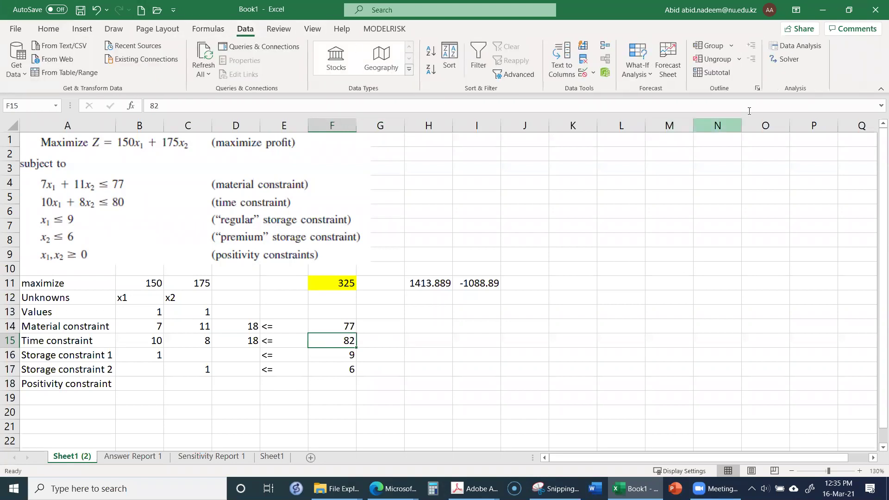
pyautogui.click(782, 61)
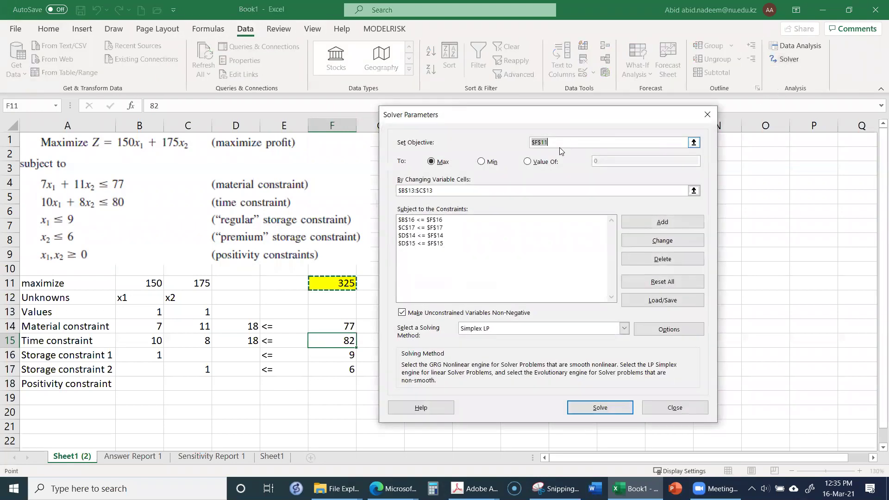
pyautogui.click(599, 406)
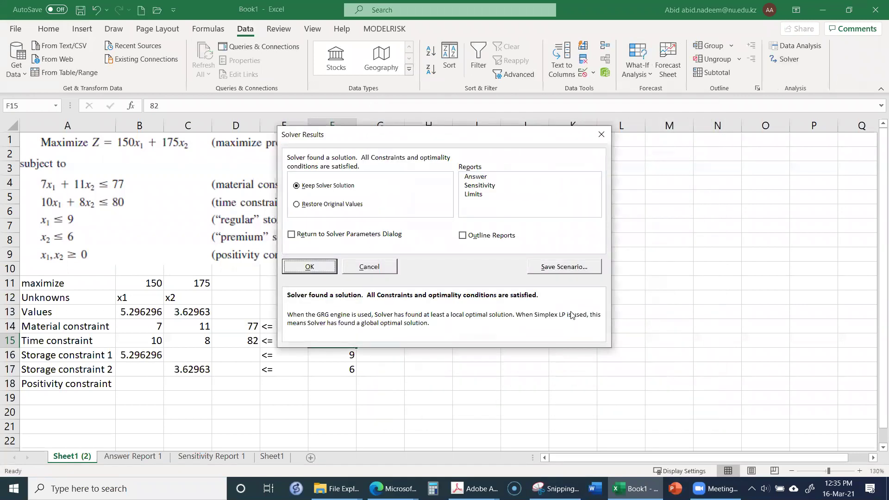
pyautogui.moveTo(413, 136); pyautogui.dragTo(627, 171)
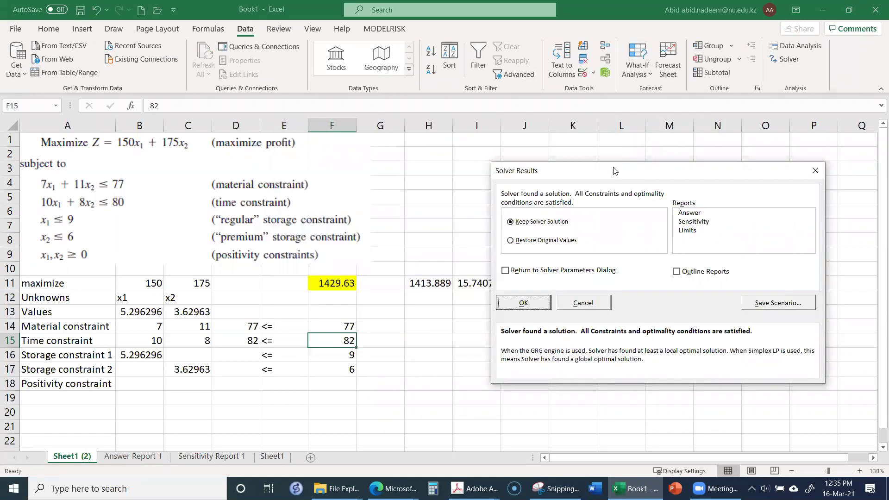
pyautogui.click(524, 303)
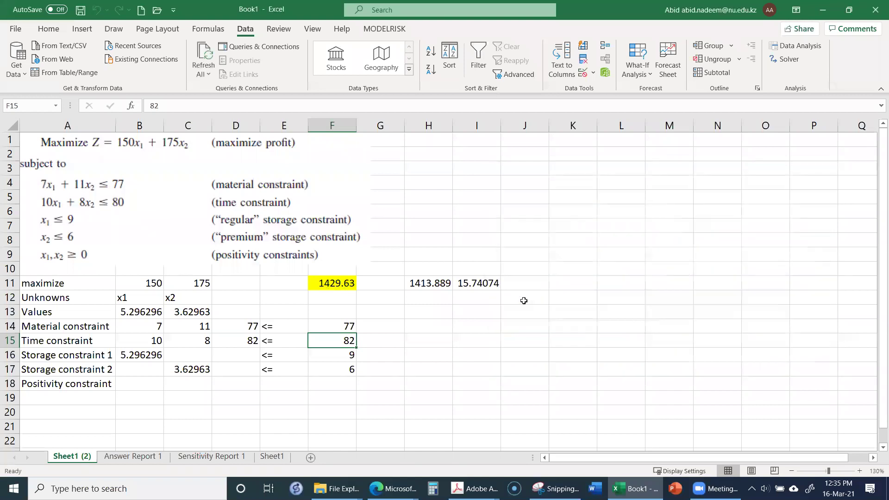
# Calculate the difference between the new and original objective values in H13 with =F11-H11.
pyautogui.click(432, 311)
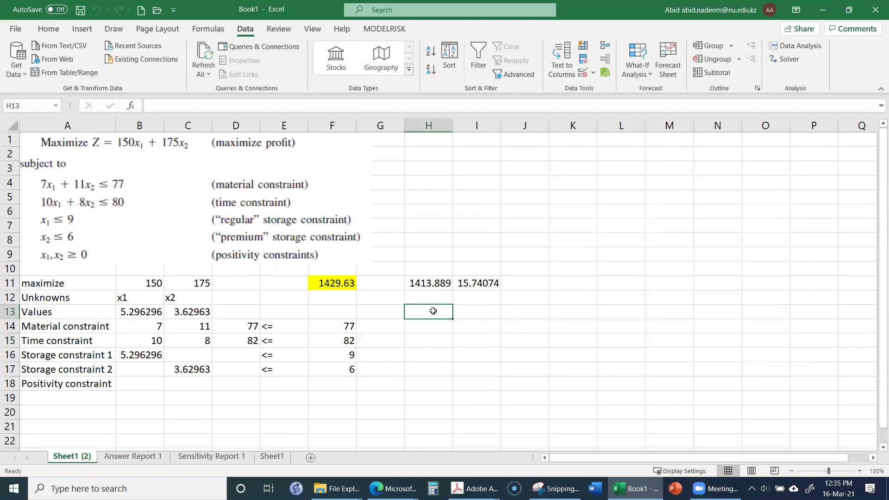
pyautogui.write('=')
pyautogui.press('Up')
pyautogui.press('Up')
pyautogui.press('Left')
pyautogui.press('Left')
pyautogui.write('-')
pyautogui.press('Up')
pyautogui.press('Up')
pyautogui.press('Return')
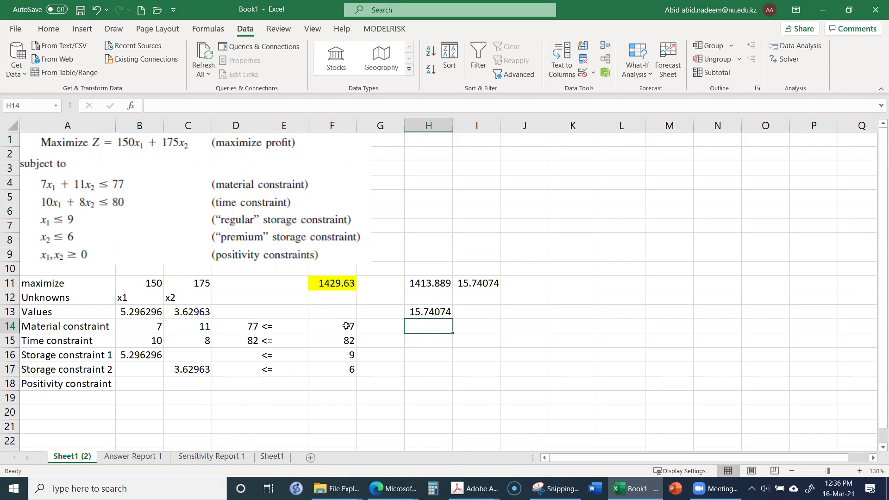
# Compute the profit change per unit of time in H14 with =H13/2, check the shadow price in Sensitivity Report 1, and open Sheet1.
pyautogui.click(344, 341)
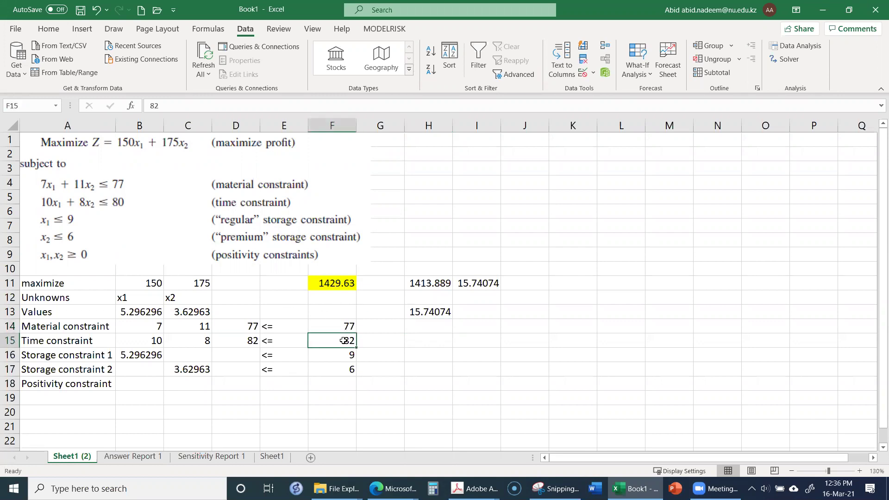
pyautogui.click(430, 325)
pyautogui.write('=')
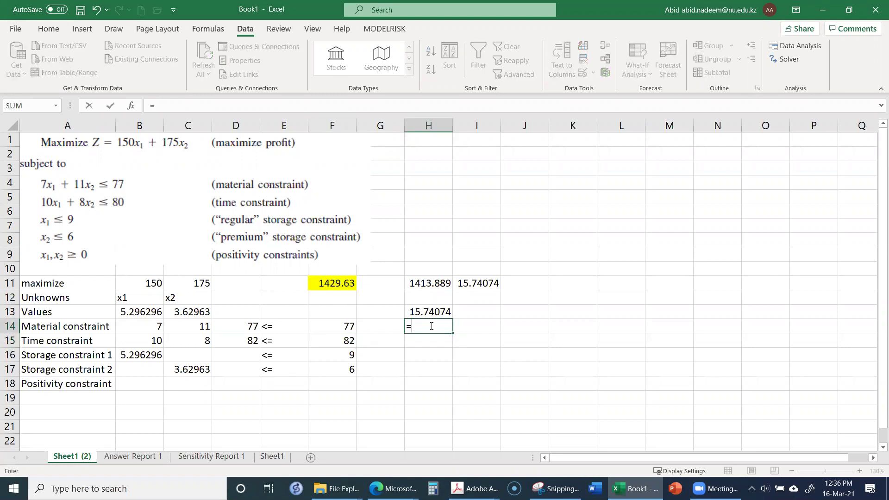
pyautogui.press('Up')
pyautogui.write('/2')
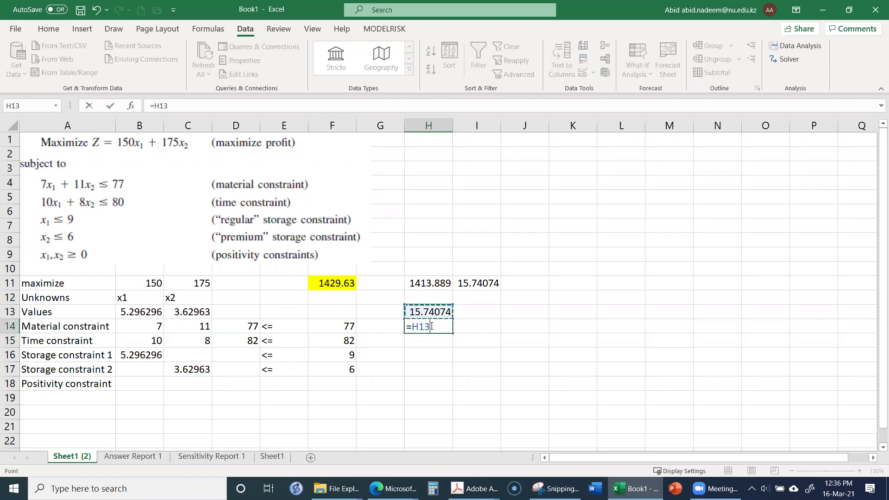
pyautogui.press('Return')
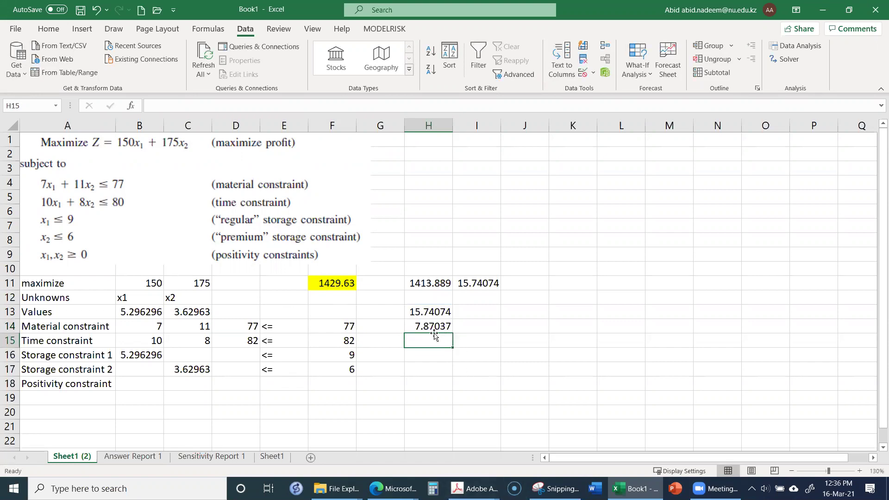
pyautogui.click(203, 456)
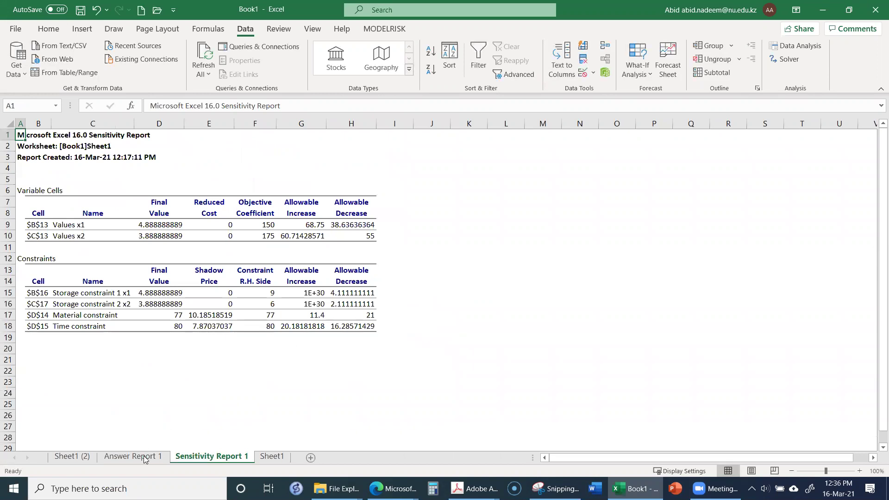
pyautogui.click(271, 457)
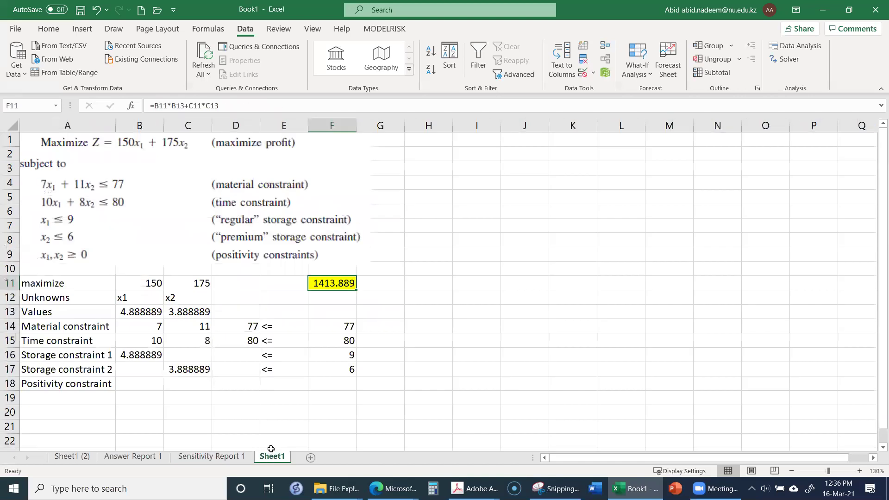
# Review the modified model on Sheet1 (2) against the constraint shadow prices in Sensitivity Report 1.
pyautogui.click(78, 456)
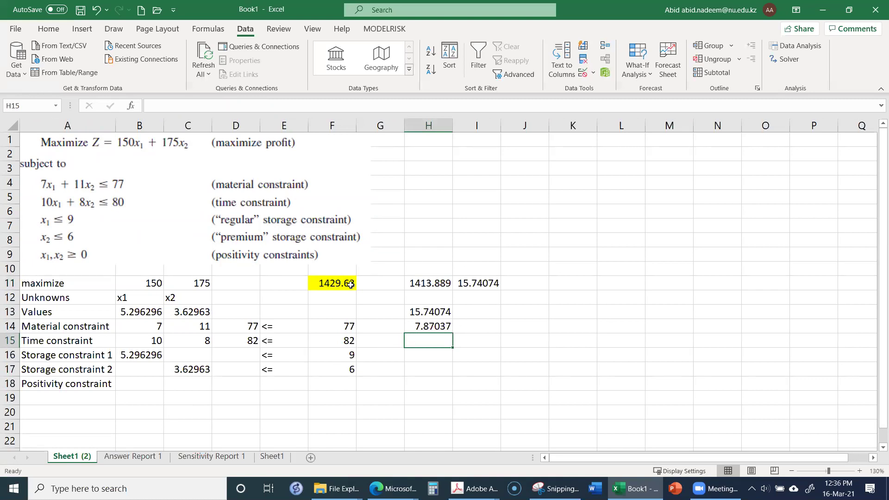
pyautogui.click(200, 457)
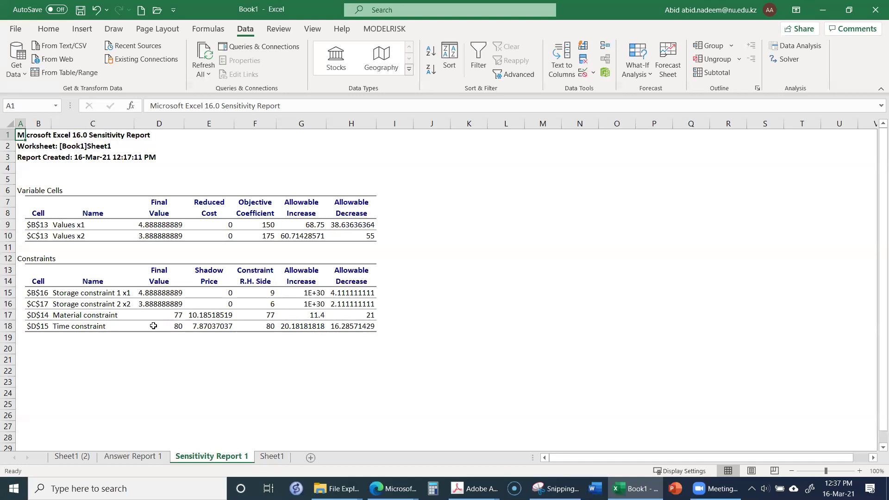
pyautogui.click(87, 455)
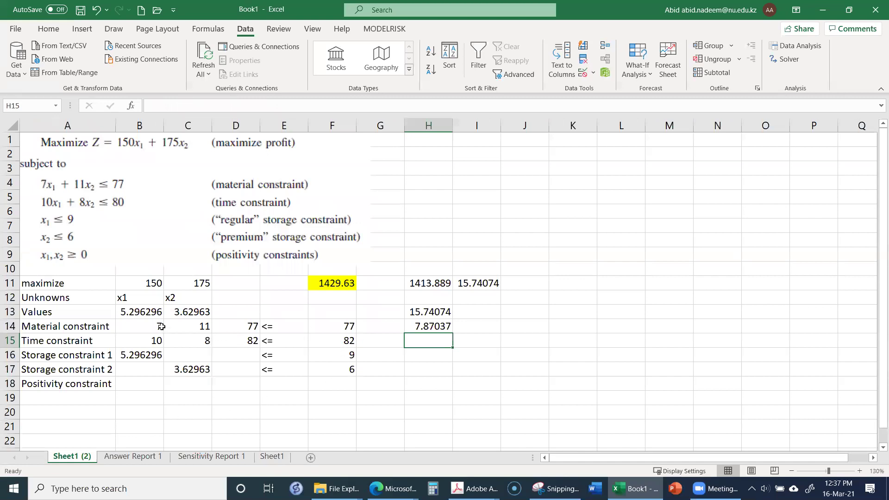
# Reset the x1 and x2 values in B13 and C13 on Sheet1 (2) to 1 each as starting guesses.
pyautogui.click(139, 311)
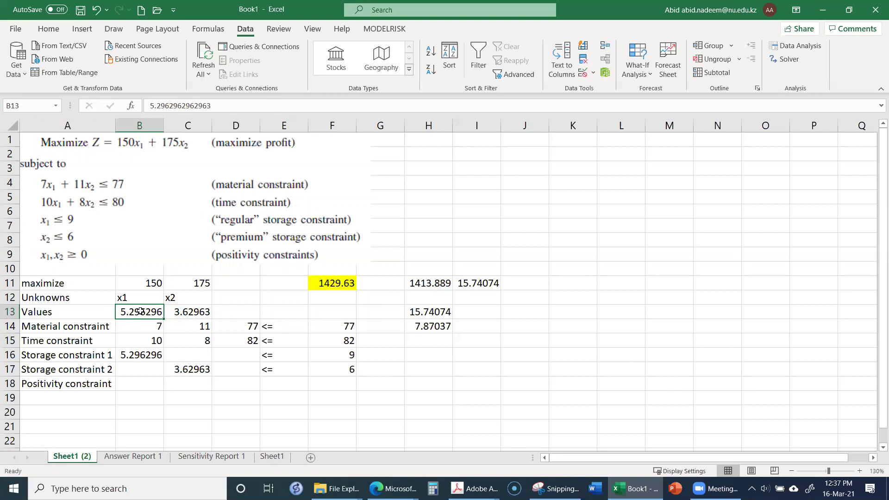
pyautogui.write('1')
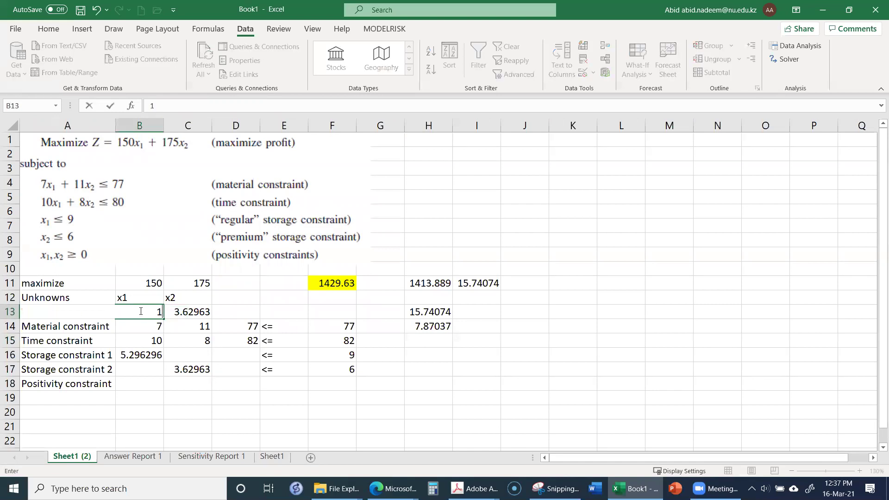
pyautogui.click(188, 316)
pyautogui.write('1')
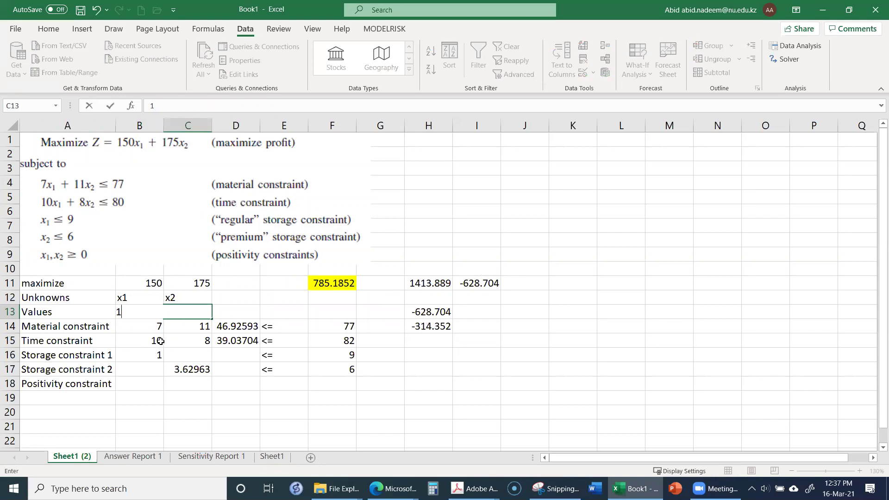
pyautogui.press('Return')
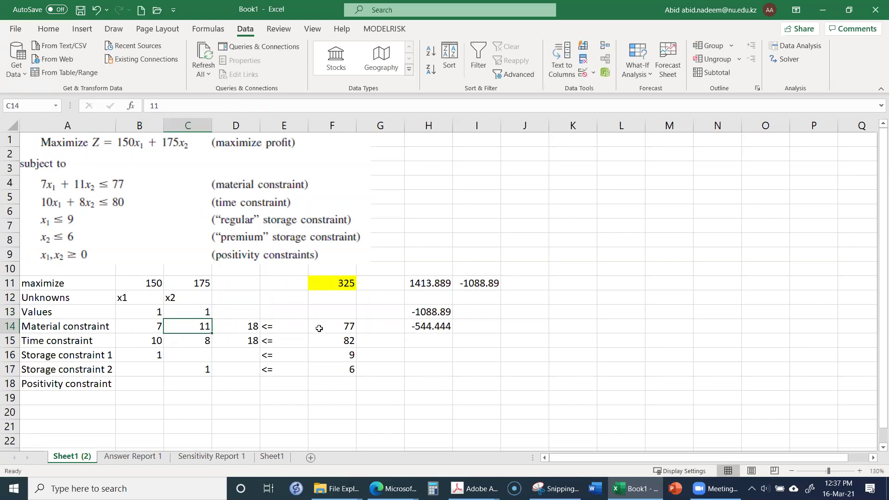
# Set the time constraint limit in F15 to 80 and the material constraint limit in F14 to 76.
pyautogui.click(347, 342)
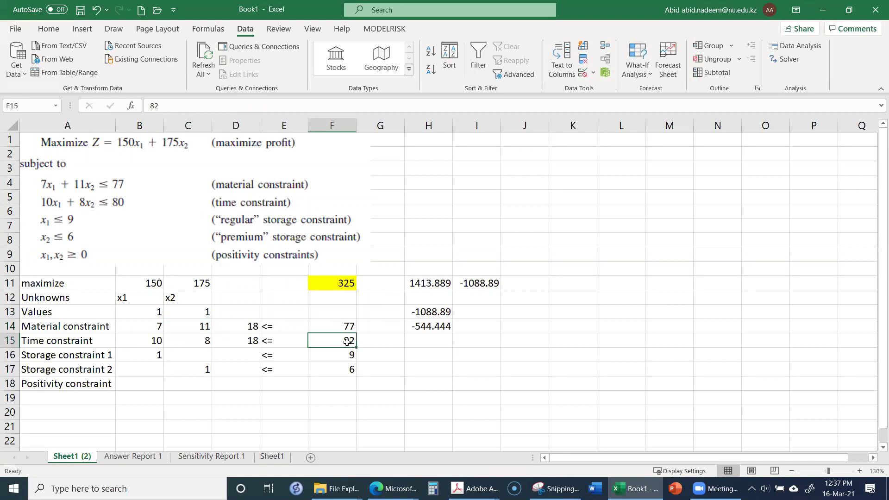
pyautogui.write('80')
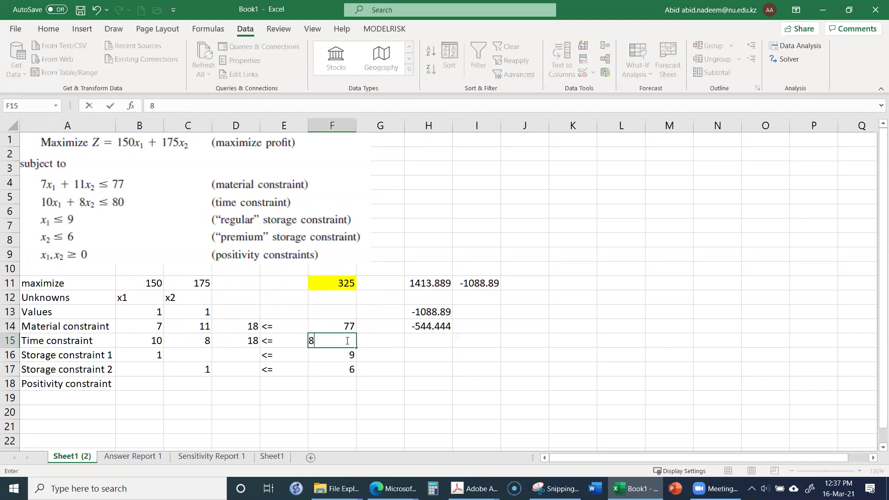
pyautogui.press('Return')
pyautogui.click(343, 327)
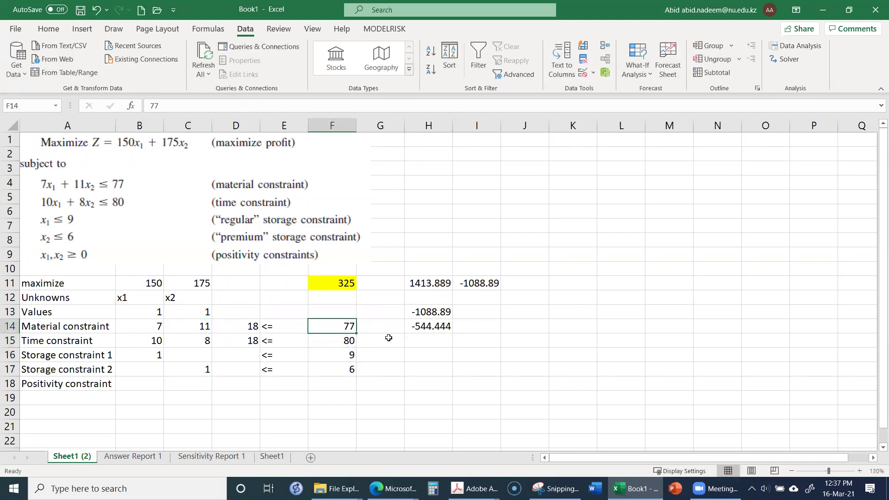
pyautogui.write('76')
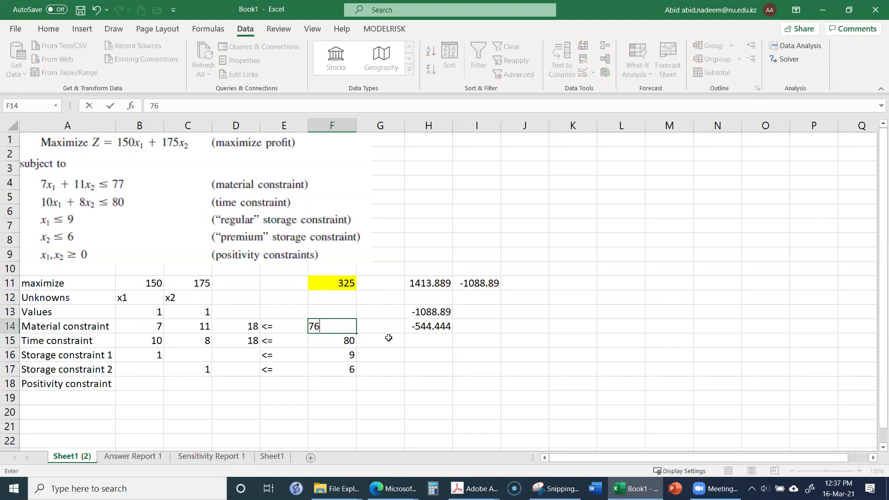
pyautogui.press('Return')
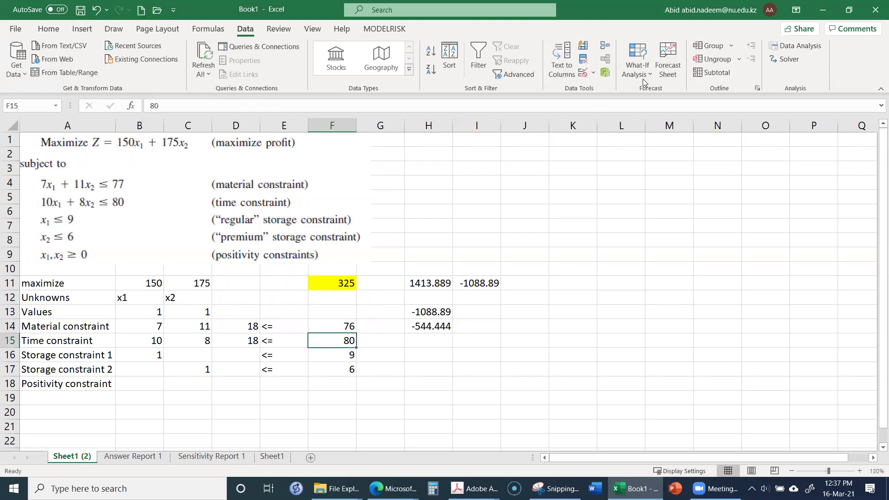
# Solve the model with the existing Simplex LP Solver setup and keep the Solver solution.
pyautogui.click(791, 68)
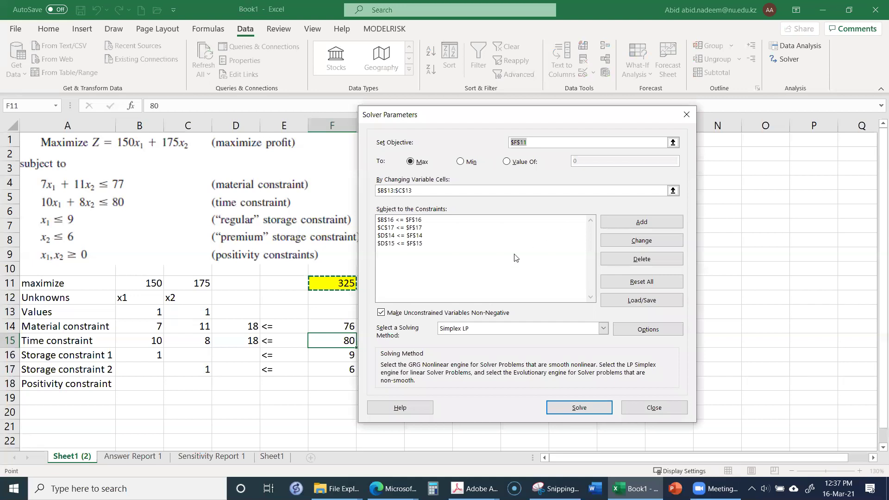
pyautogui.click(579, 406)
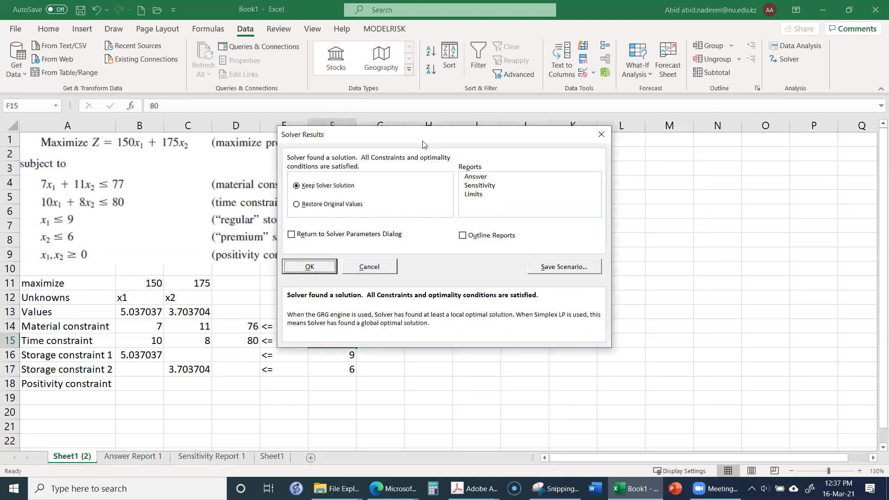
pyautogui.moveTo(425, 141); pyautogui.dragTo(668, 169)
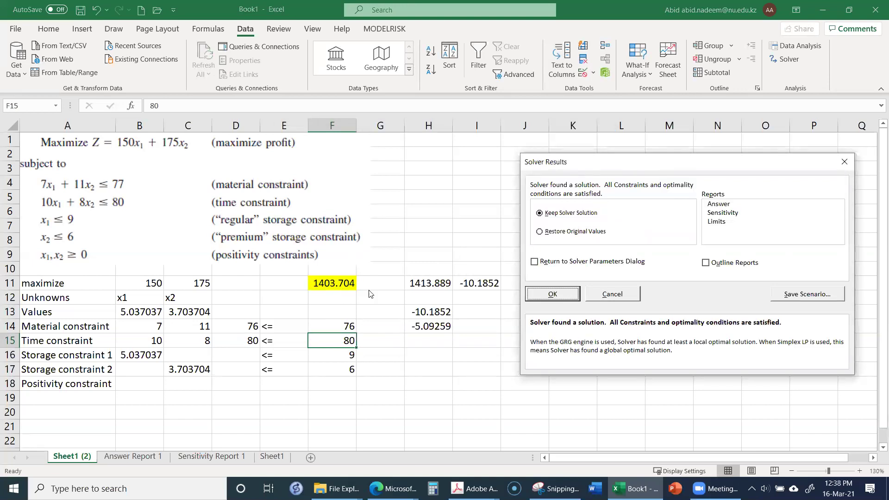
pyautogui.click(555, 295)
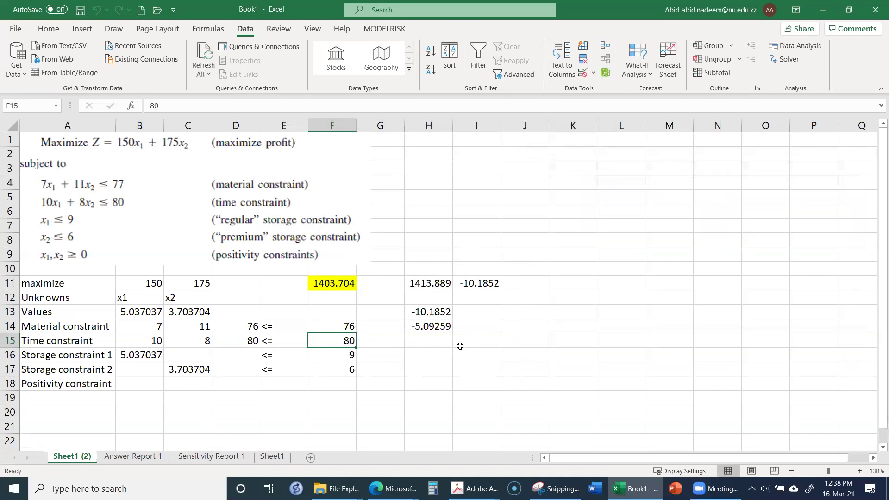
# Enter the formula =F11-H11 in H10 to calculate the change in maximum profit.
pyautogui.click(436, 264)
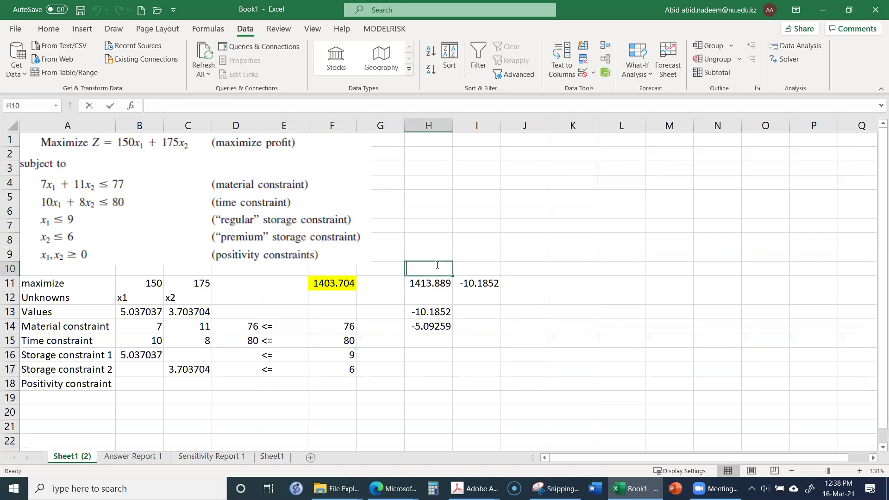
pyautogui.write('=')
pyautogui.press('Left')
pyautogui.press('Left')
pyautogui.press('Down')
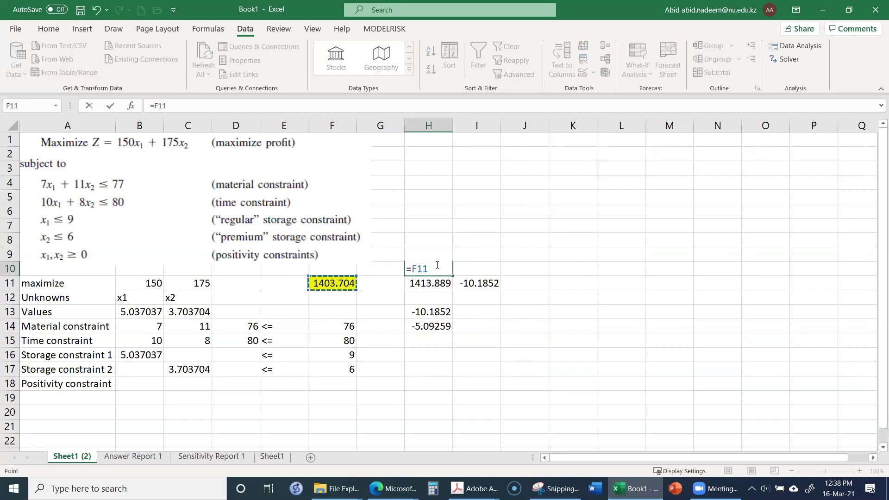
pyautogui.write('-')
pyautogui.press('Down')
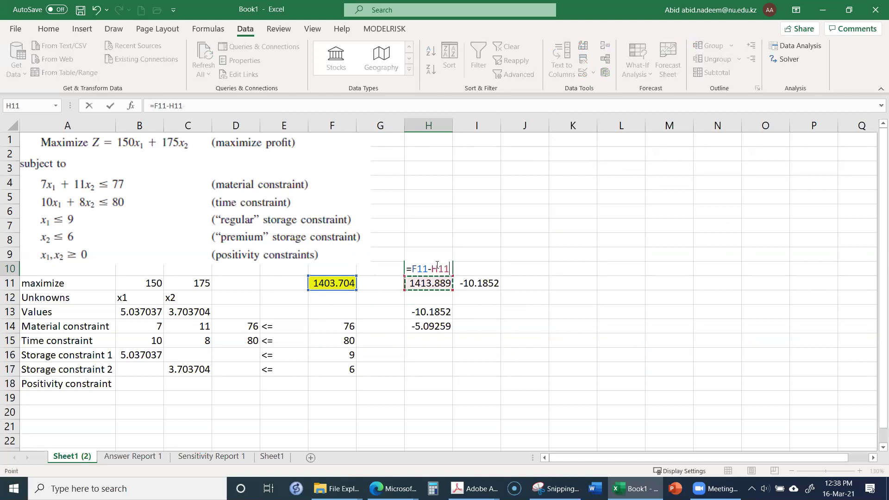
pyautogui.hotkey('ctrl', 'Return')
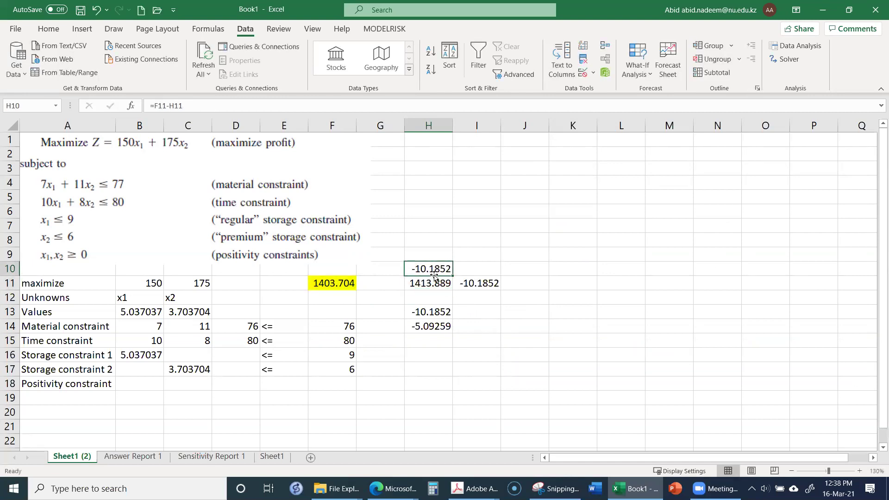
# Compare the profit change on Sheet1 (2) with the material constraint's shadow price and allowable range in Sensitivity Report 1.
pyautogui.click(192, 458)
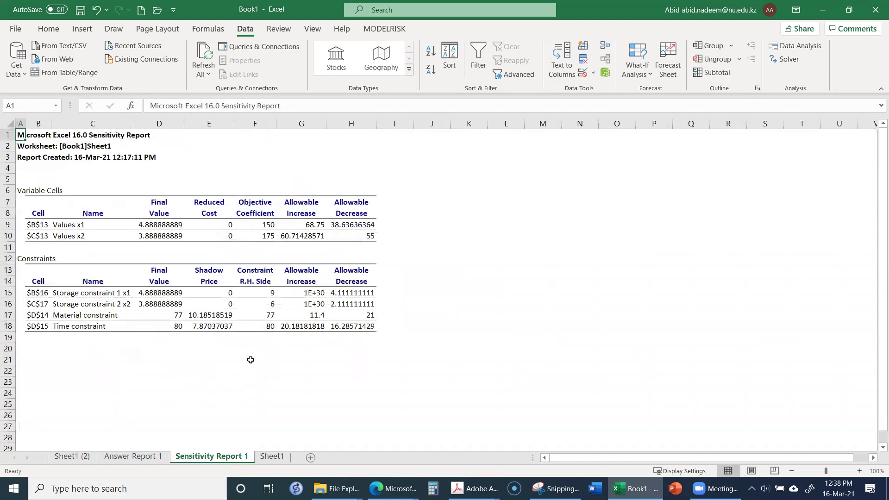
pyautogui.click(73, 457)
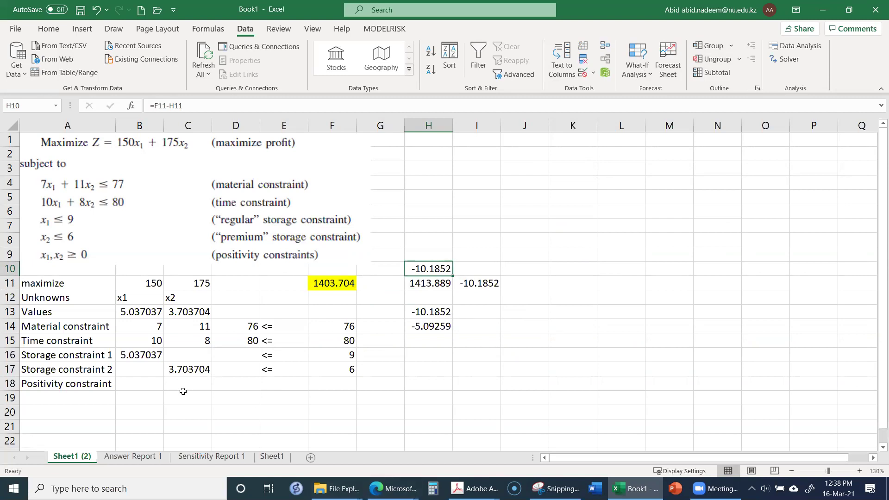
pyautogui.click(211, 457)
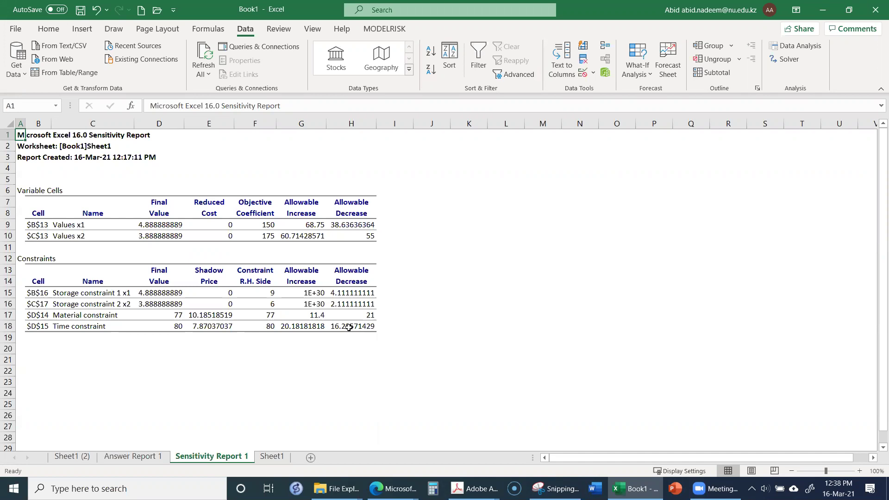
# Switch to the Snipping Tool and take a new snip of the nonlinear maximization problem.
pyautogui.hotkey('alt', 'Tab')
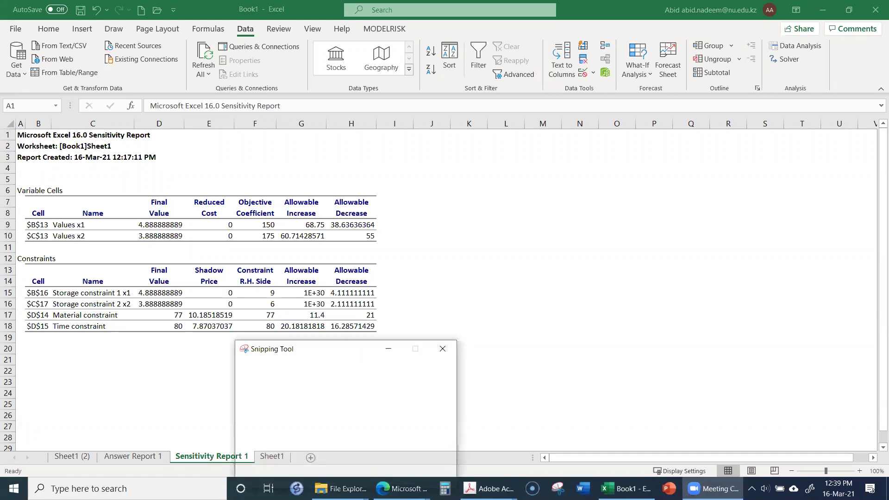
pyautogui.hotkey('ctrl', 'n')
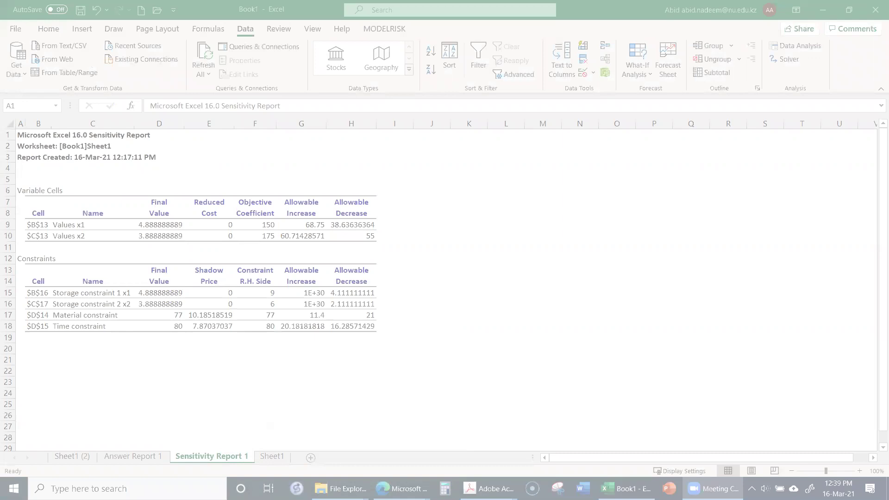
pyautogui.press('Escape')
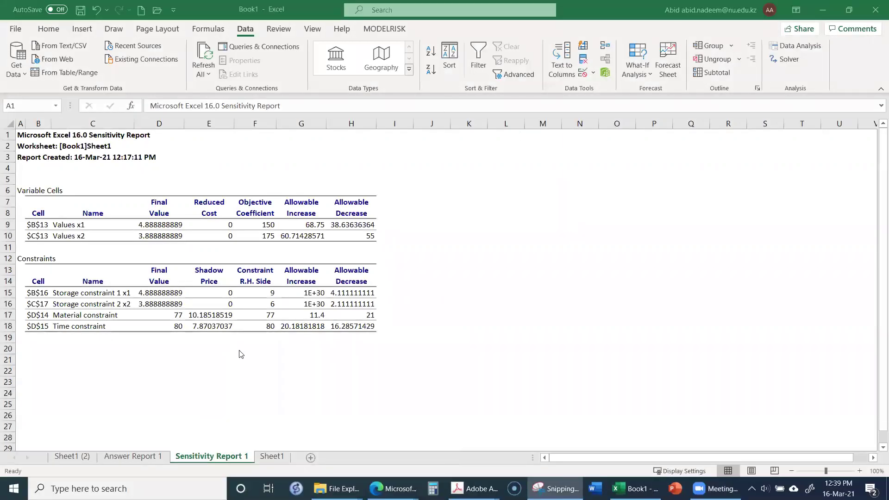
# Add a new worksheet after Sensitivity Report 1 and paste the snipped problem statement at A1.
pyautogui.click(310, 459)
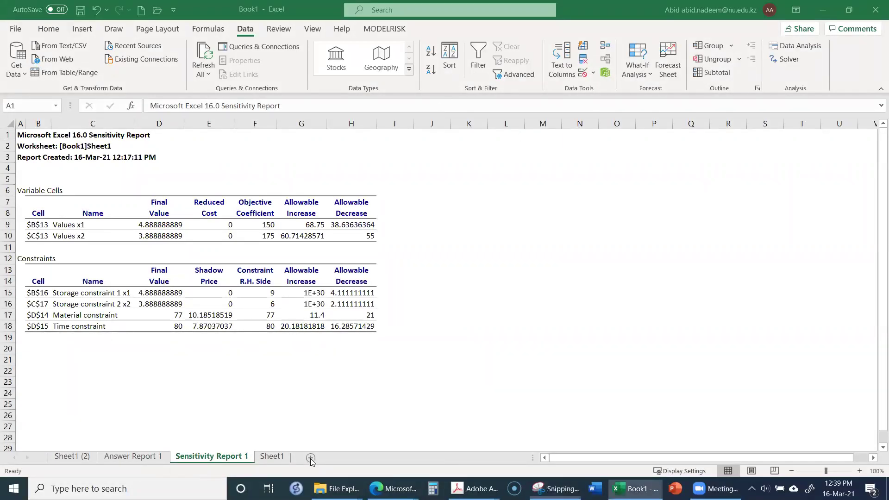
pyautogui.click(310, 459)
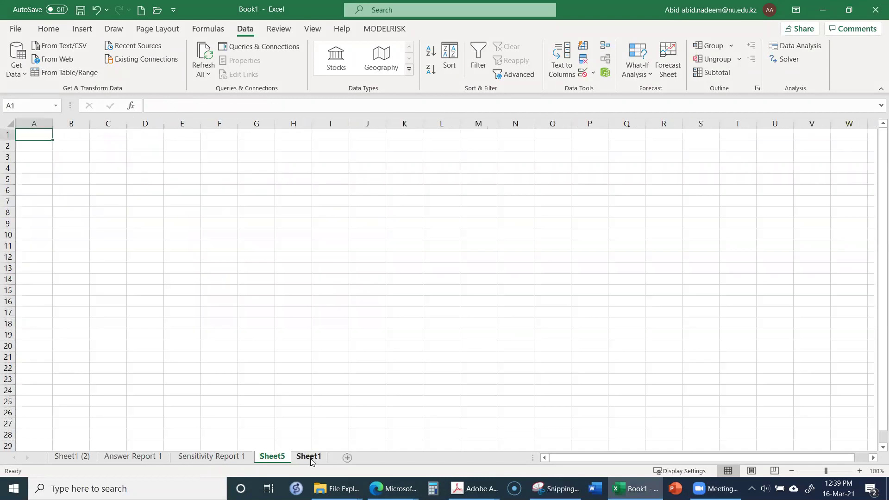
pyautogui.rightClick(45, 133)
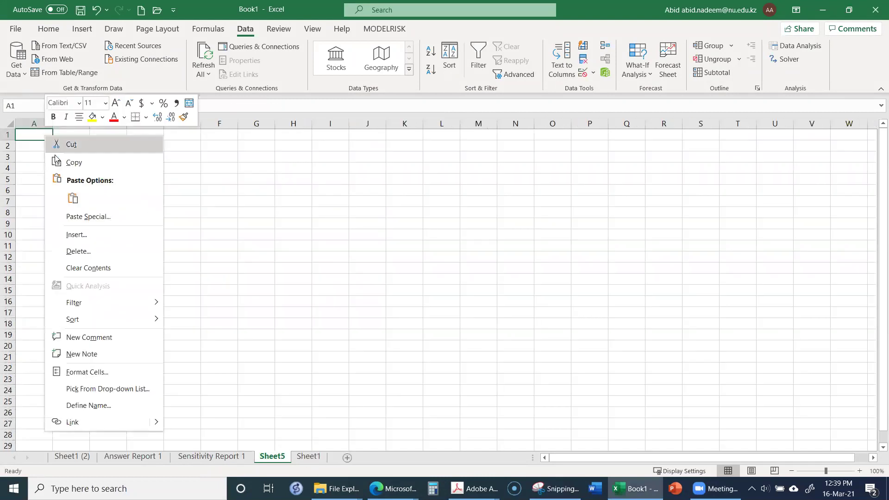
pyautogui.click(74, 200)
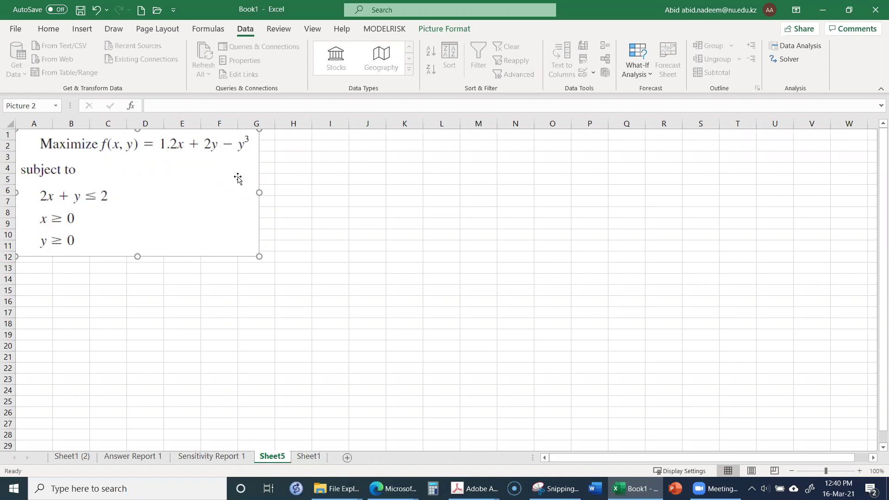
# Label the problem's variables below the picture, with x in B13 and y in C13.
pyautogui.click(50, 271)
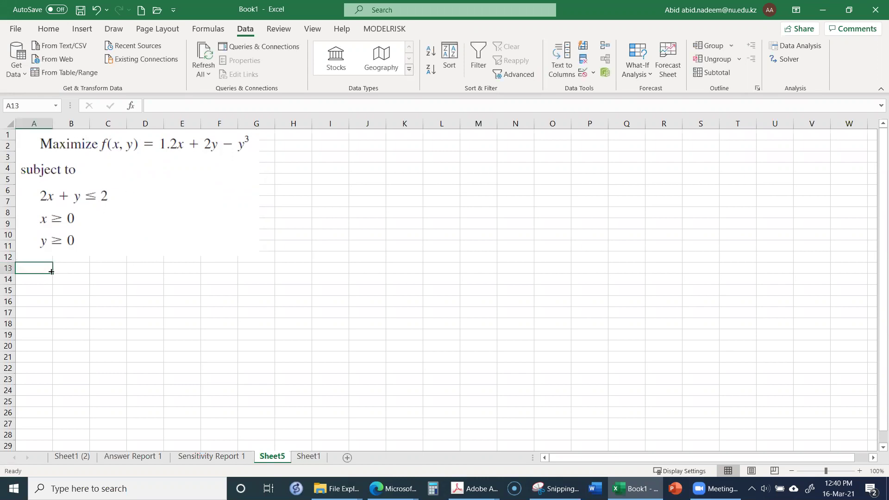
pyautogui.click(74, 270)
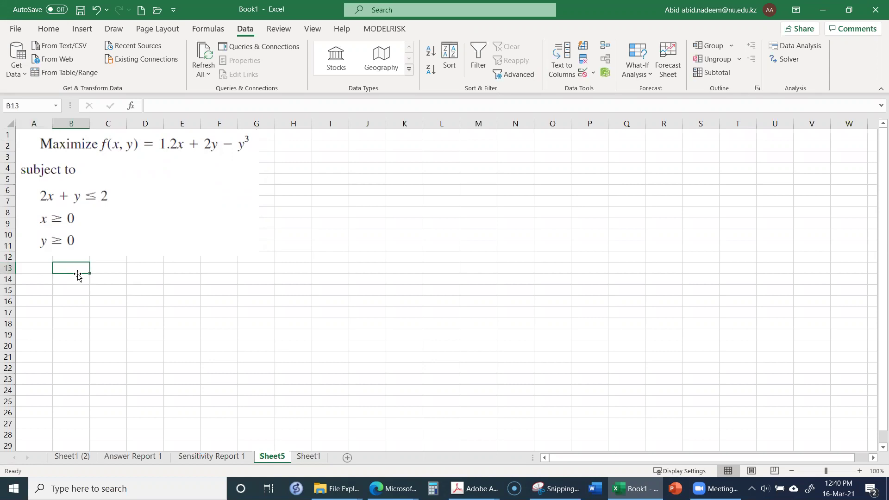
pyautogui.write('x')
pyautogui.press('Tab')
pyautogui.write('x')
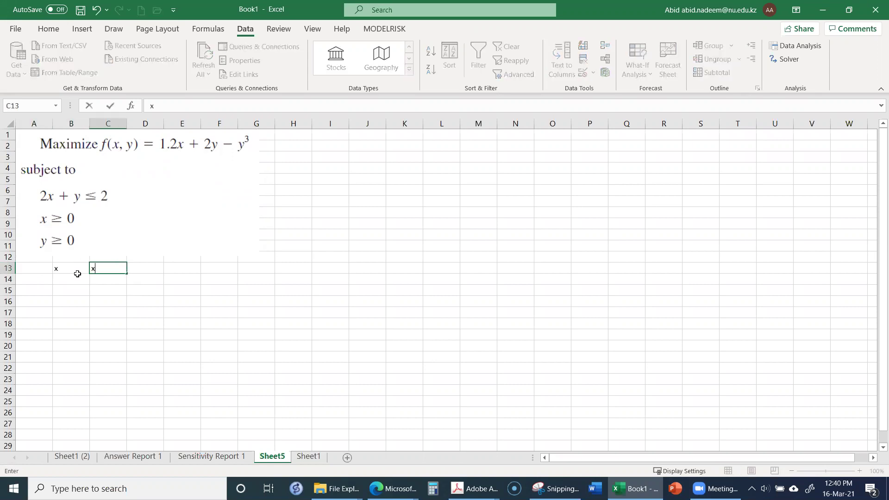
pyautogui.press('BackSpace')
pyautogui.write('y')
pyautogui.press('Tab')
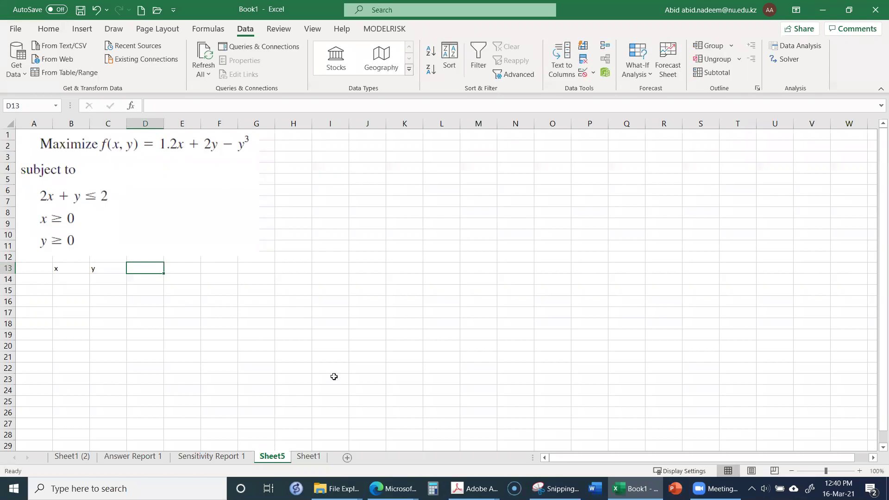
pyautogui.click(859, 470)
pyautogui.click(859, 471)
pyautogui.click(859, 471)
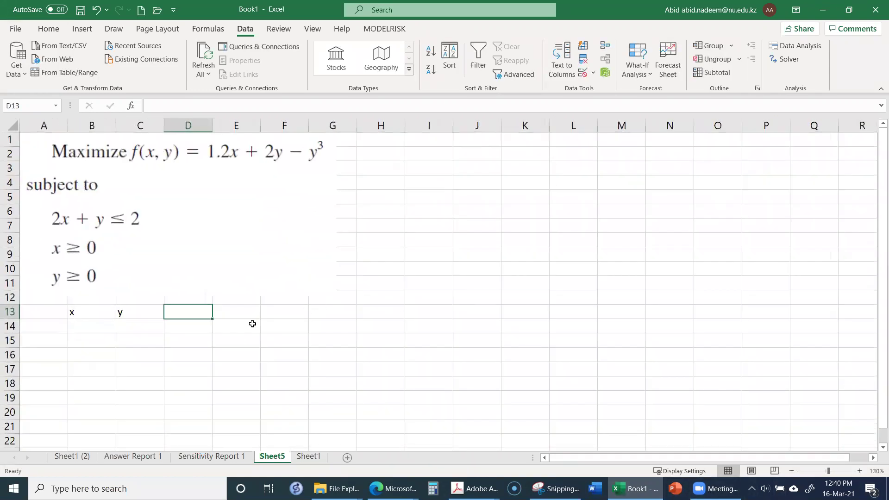
# Enter starting values of 1 for x in B14 and 1 for y in C14.
pyautogui.click(84, 331)
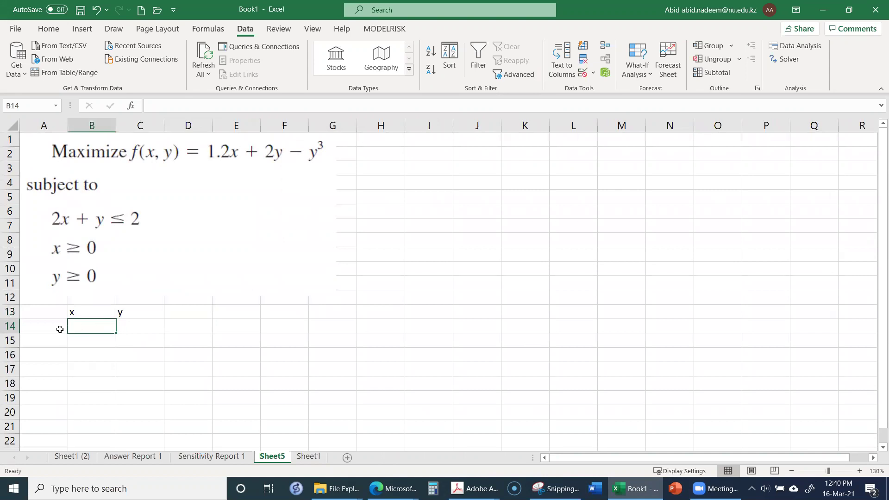
pyautogui.click(56, 329)
pyautogui.write('M')
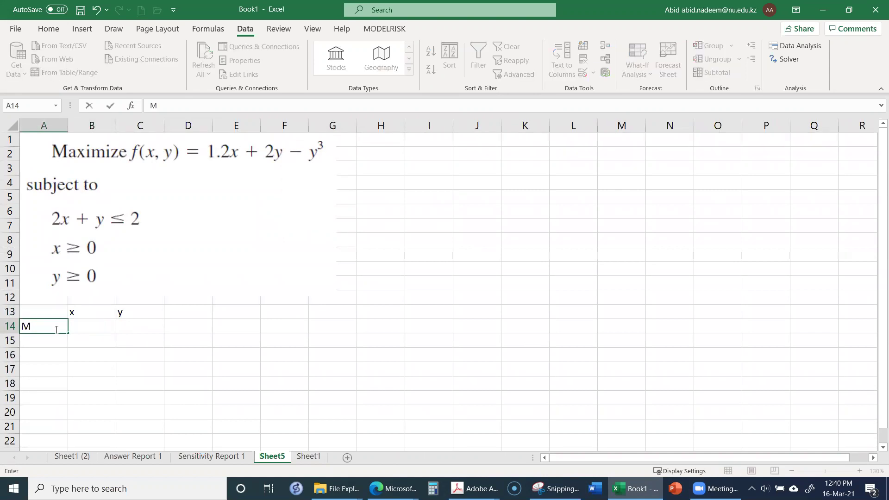
pyautogui.press('BackSpace')
pyautogui.press('Tab')
pyautogui.write('1')
pyautogui.press('Tab')
pyautogui.write('1')
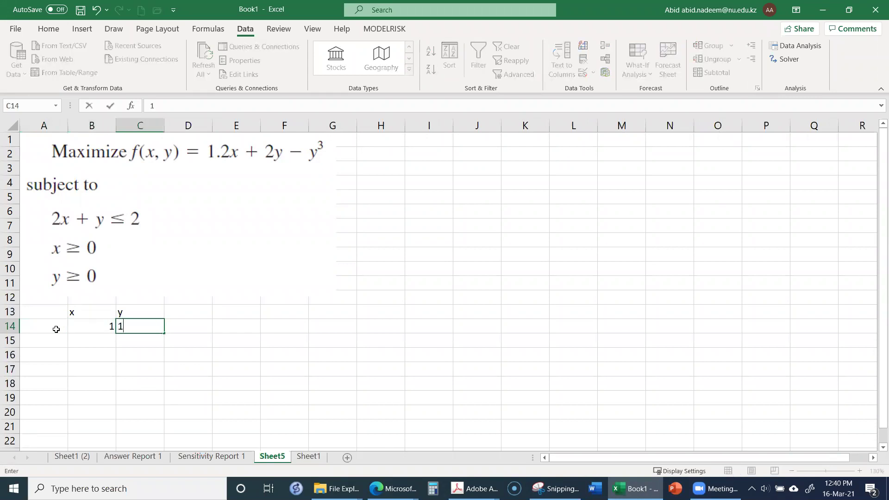
pyautogui.press('Left')
# Label the objective row by entering "maximize" in A15.
pyautogui.press('Left')
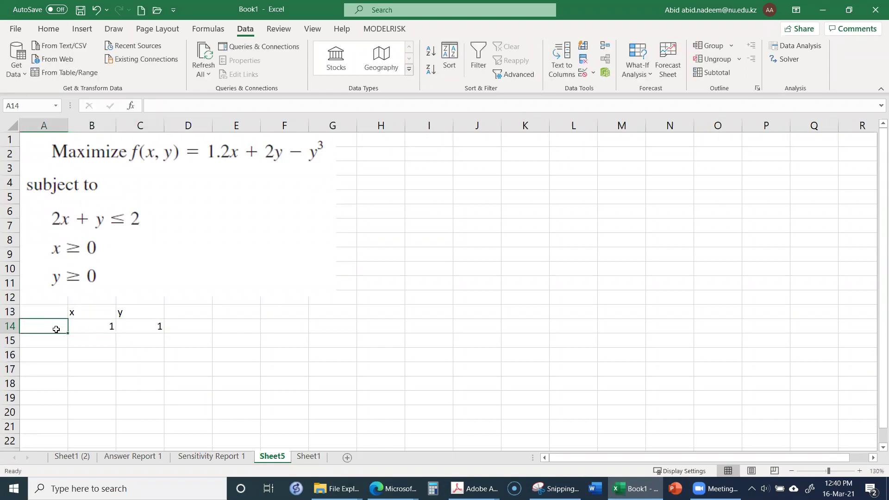
pyautogui.press('Down')
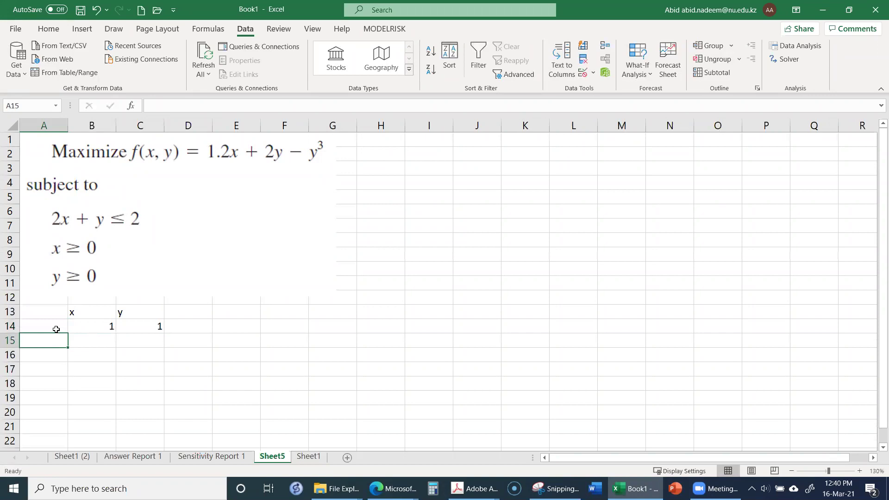
pyautogui.write('maximize')
pyautogui.press('Return')
# Enter the objective function in D15 as =1.2*B14+2*C14-C14^3.
pyautogui.press('Up')
pyautogui.press('Right')
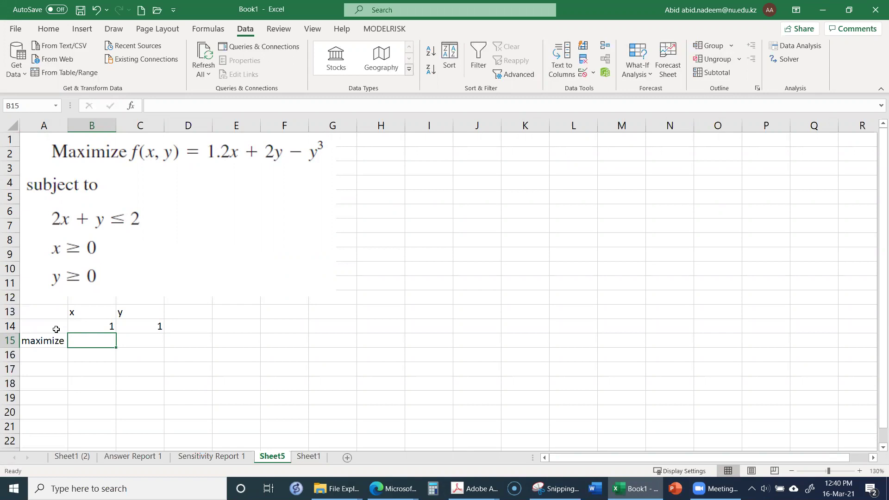
pyautogui.press('Right')
pyautogui.press('Right')
pyautogui.press('Right')
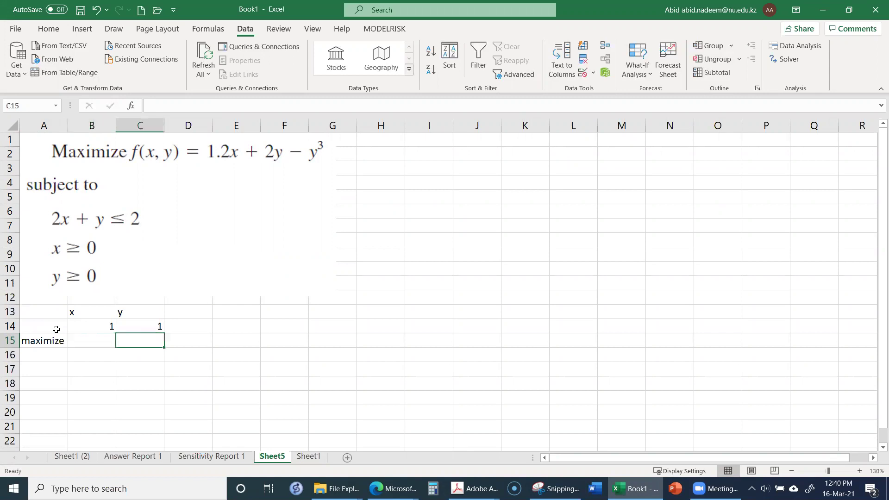
pyautogui.press('Left')
pyautogui.press('Right')
pyautogui.press('Left')
pyautogui.press('Left')
pyautogui.press('Right')
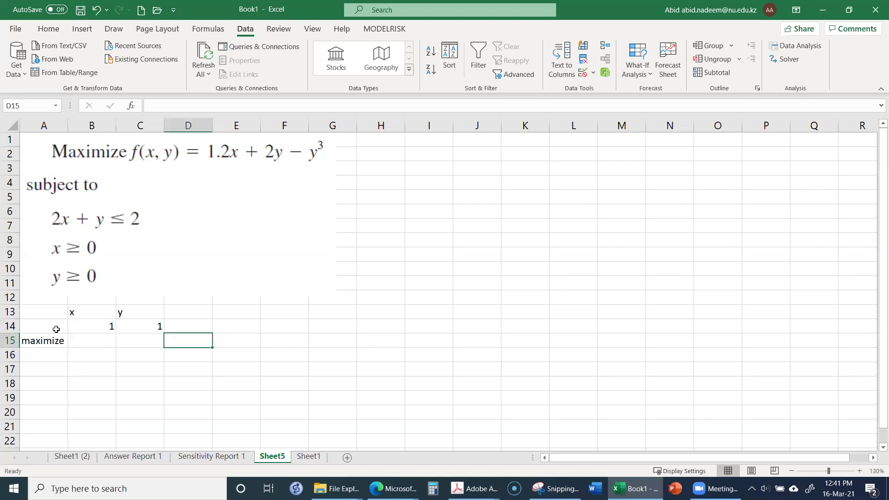
pyautogui.write('=')
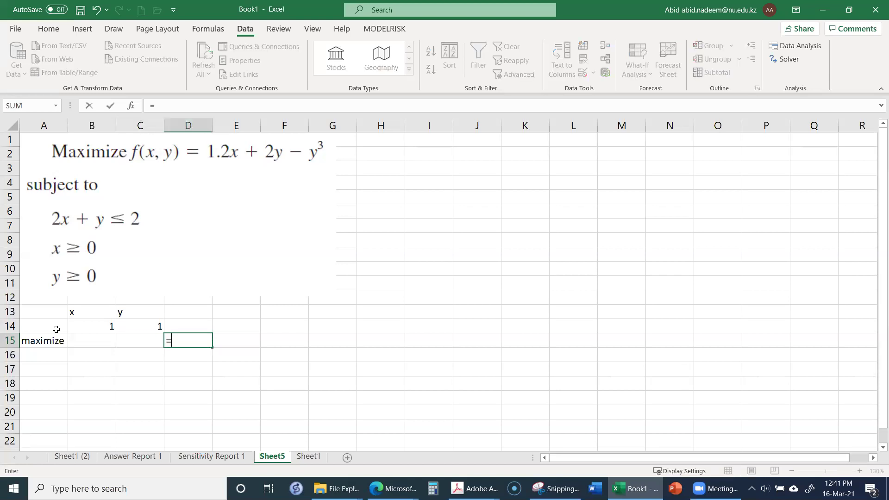
pyautogui.write('1.2*')
pyautogui.press('Left')
pyautogui.press('Left')
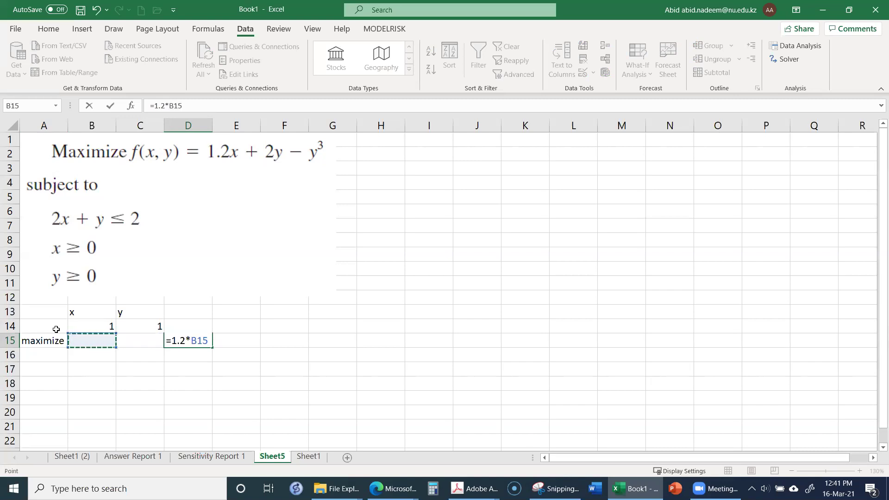
pyautogui.press('Up')
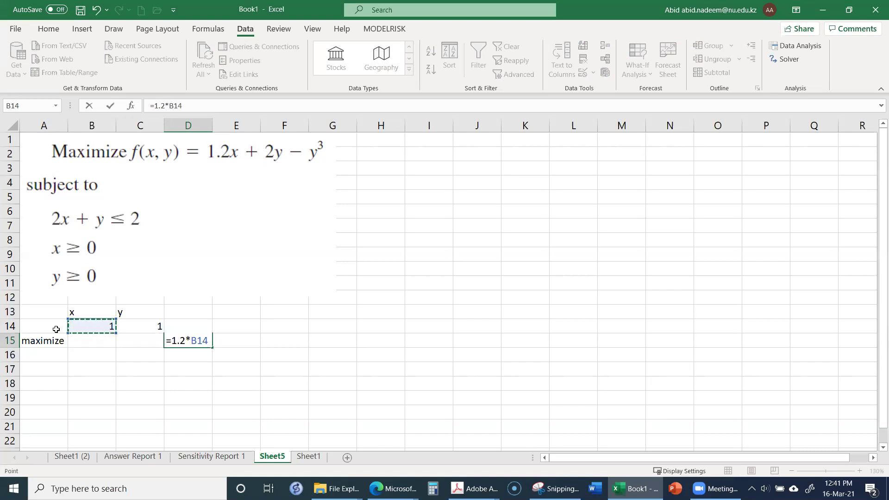
pyautogui.write('+2*')
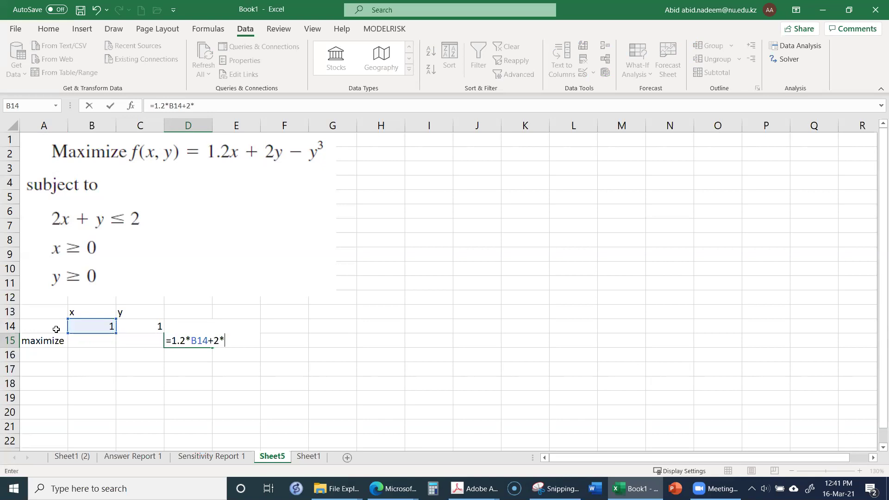
pyautogui.press('Left')
pyautogui.press('Up')
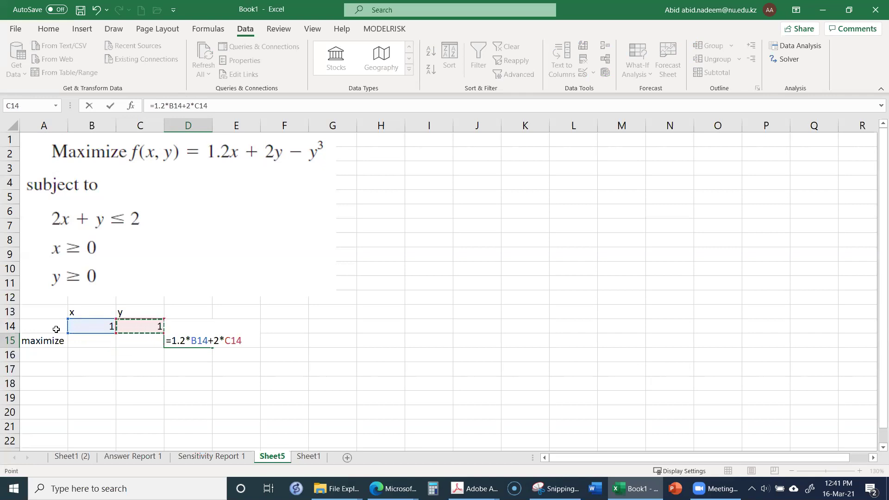
pyautogui.write('-')
pyautogui.press('Up')
pyautogui.press('Left')
pyautogui.write('^3')
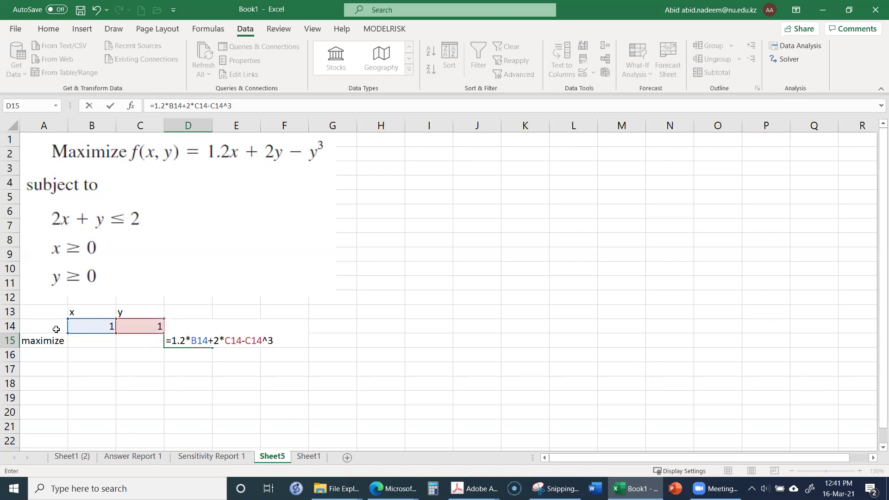
pyautogui.press('Return')
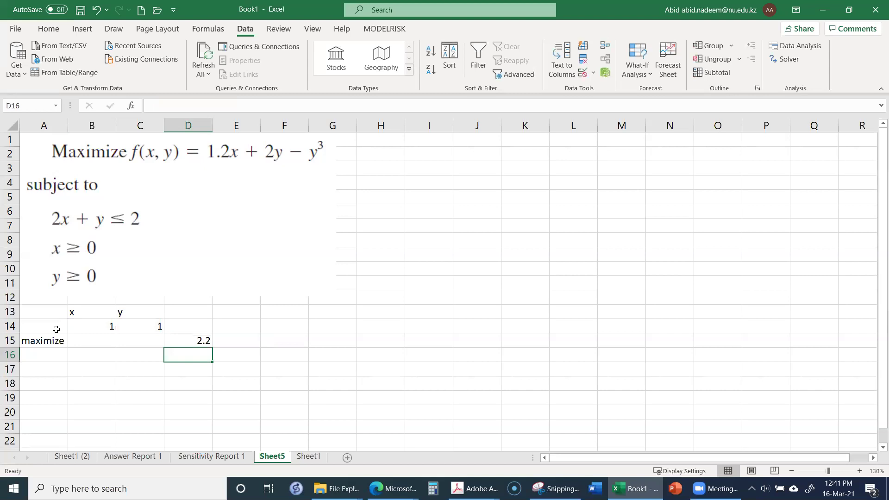
# Label the row below the objective by entering "constraint" in A16.
pyautogui.press('Left')
pyautogui.press('Left')
pyautogui.press('Left')
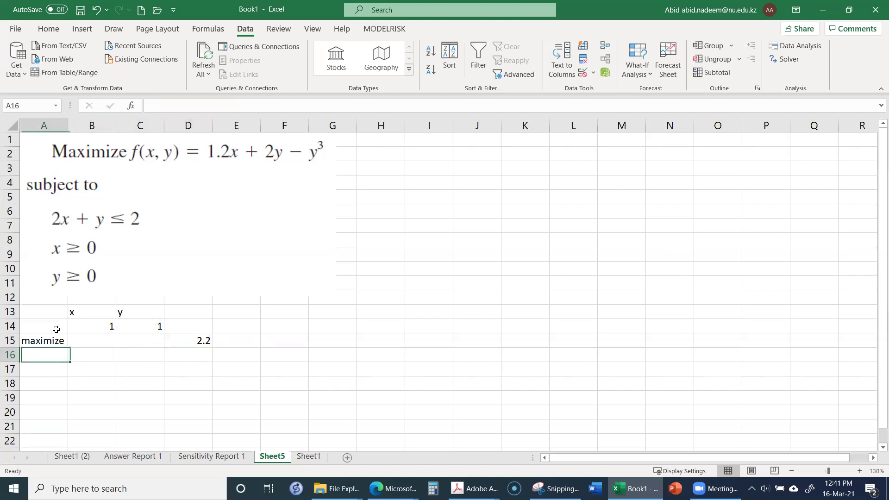
pyautogui.write('constrain')
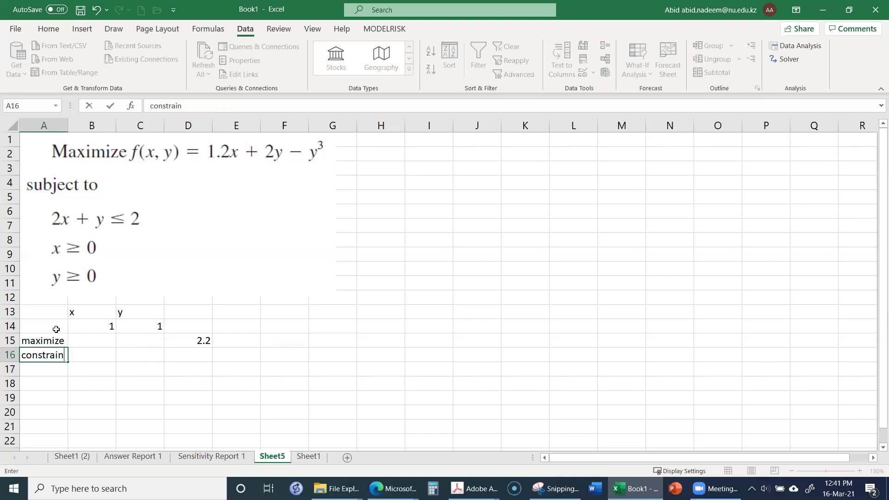
pyautogui.write('t')
pyautogui.press('Return')
# Enter the constraint's left-hand side in D16 as =2*B14+C14.
pyautogui.press('Up')
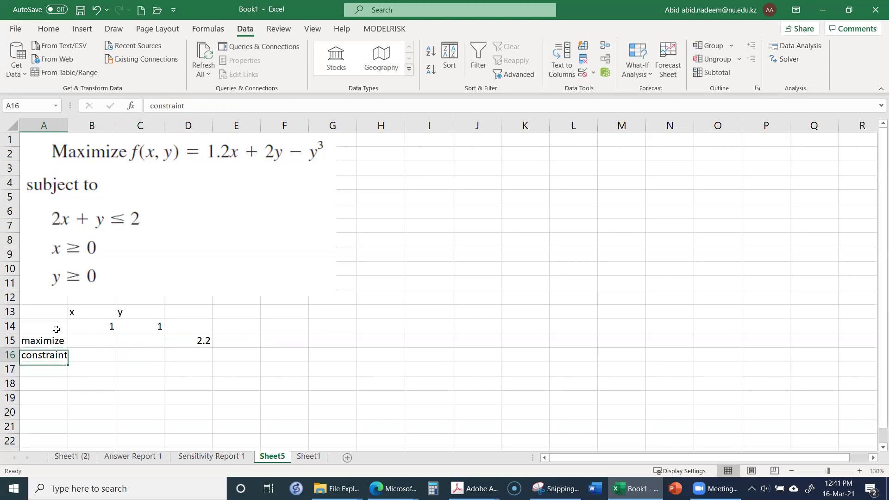
pyautogui.press('Right')
pyautogui.press('Right')
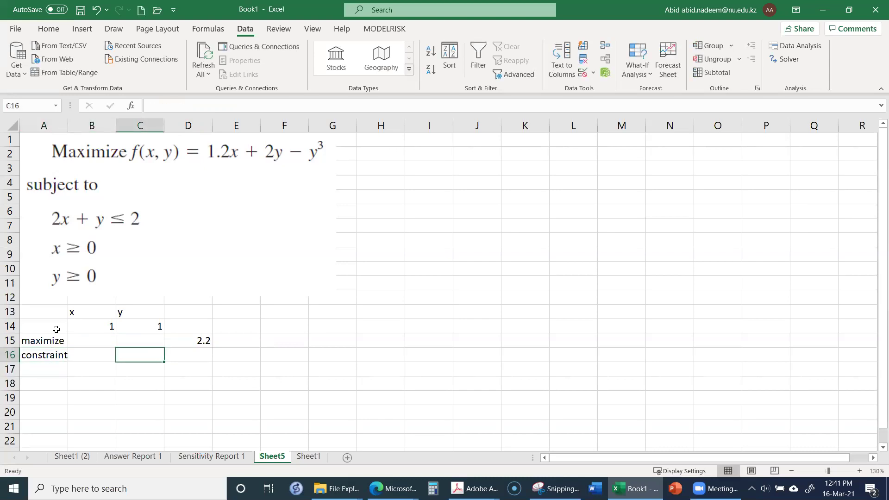
pyautogui.press('Right')
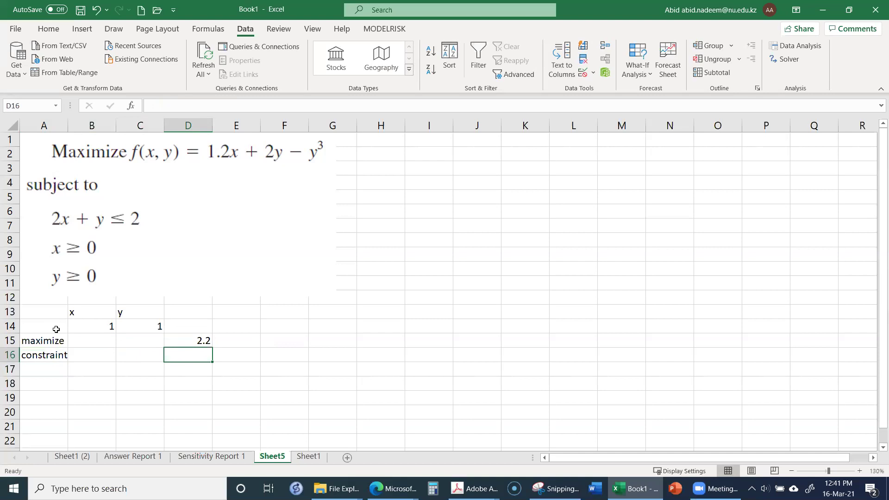
pyautogui.write('=2')
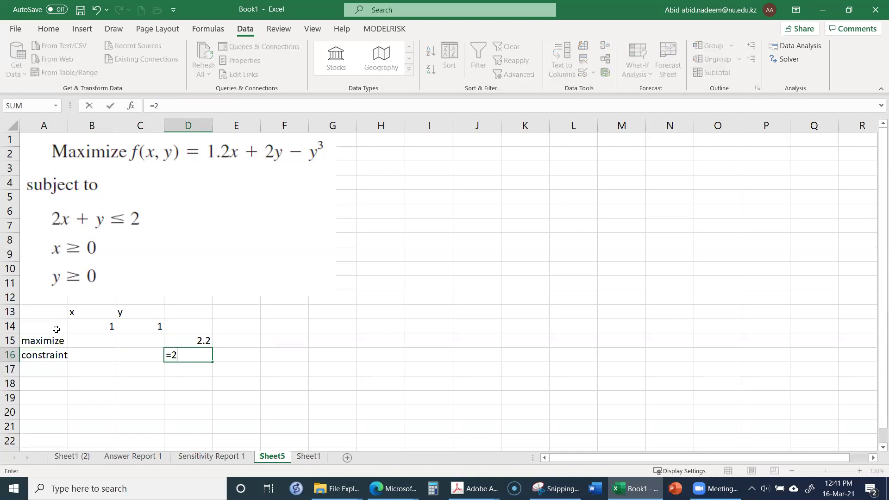
pyautogui.write('*')
pyautogui.press('Up')
pyautogui.press('Up')
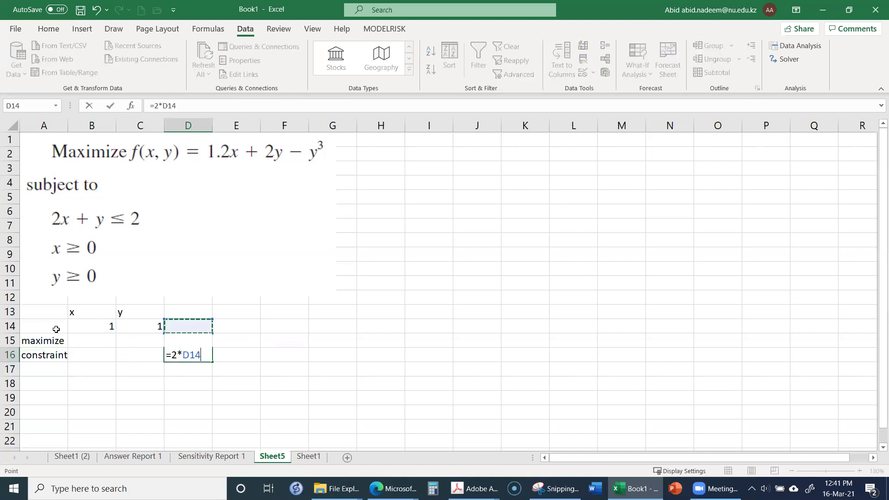
pyautogui.press('Left')
pyautogui.press('Left')
pyautogui.write('+')
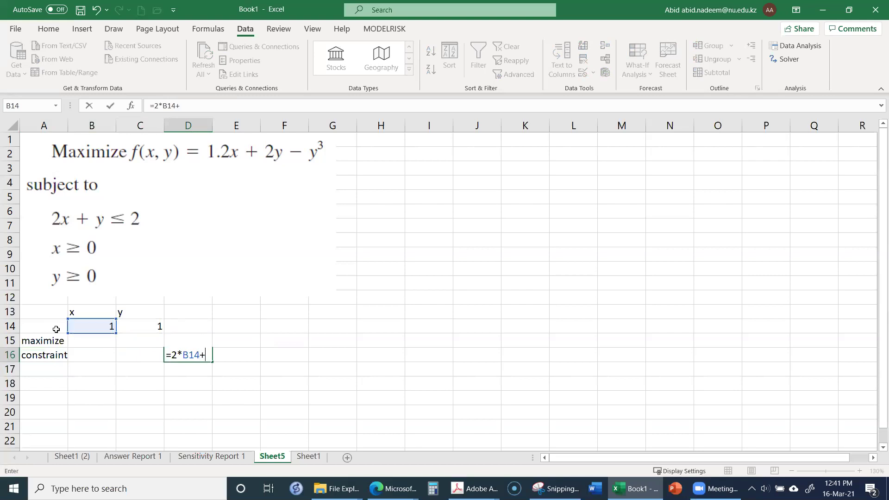
pyautogui.press('Up')
pyautogui.press('Up')
pyautogui.press('Left')
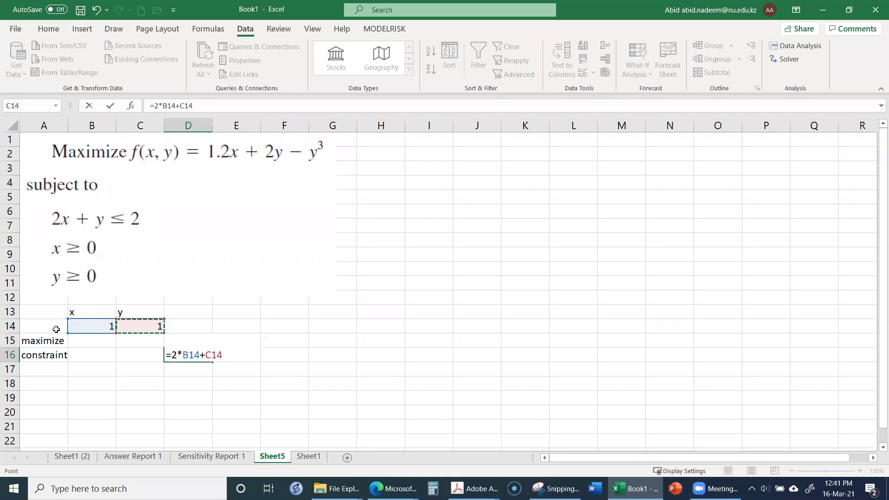
pyautogui.press('Return')
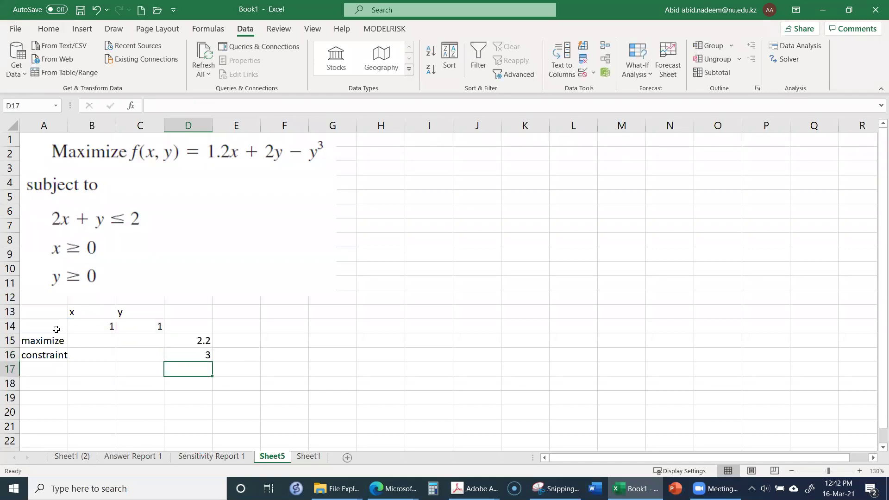
# Complete the constraint row with the sign <= in E16 and the limit 2 in F16.
pyautogui.press('Up')
pyautogui.press('Right')
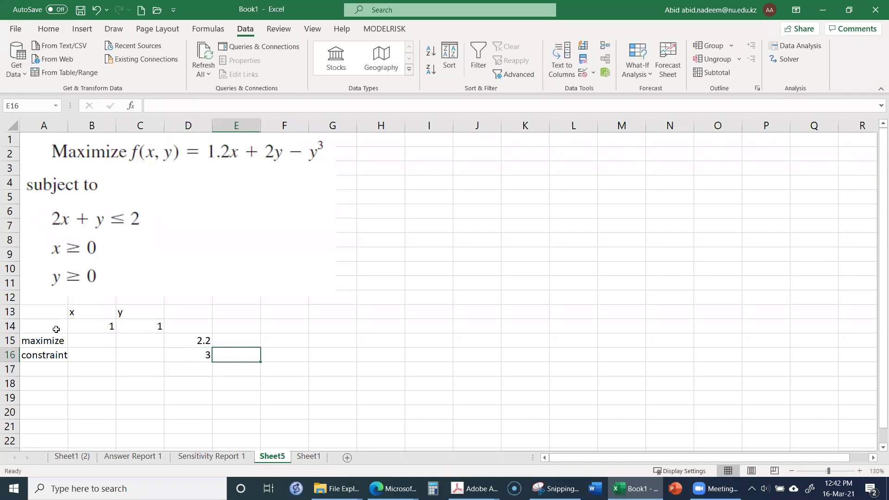
pyautogui.write('<')
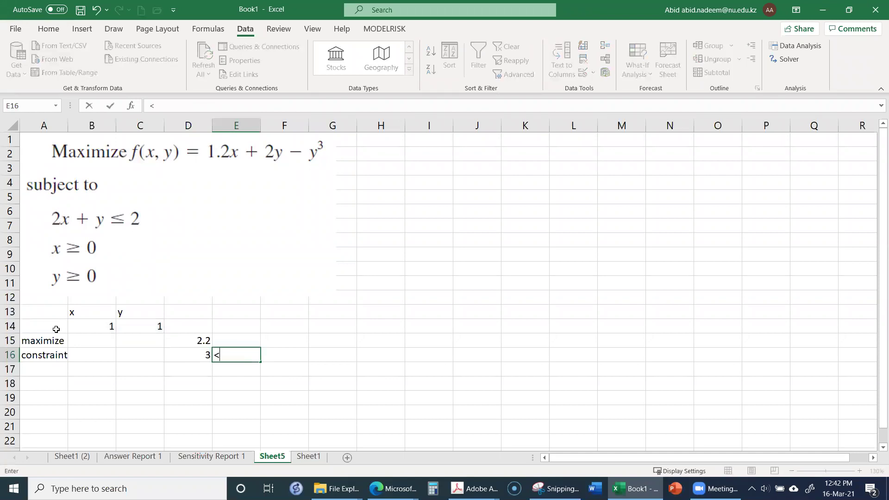
pyautogui.write('=')
pyautogui.press('Right')
pyautogui.write('2')
pyautogui.press('Return')
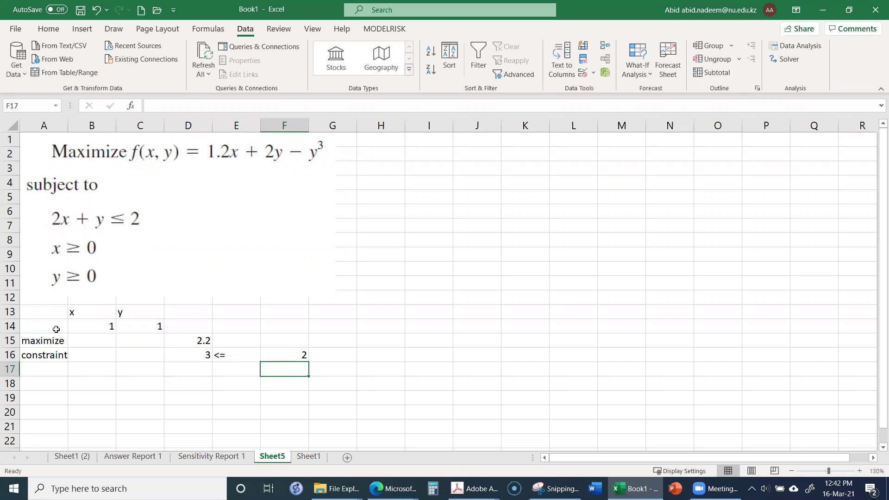
# Open Solver and set the objective to D15 with B14:C14 as the changing variable cells.
pyautogui.press('Left')
pyautogui.press('Left')
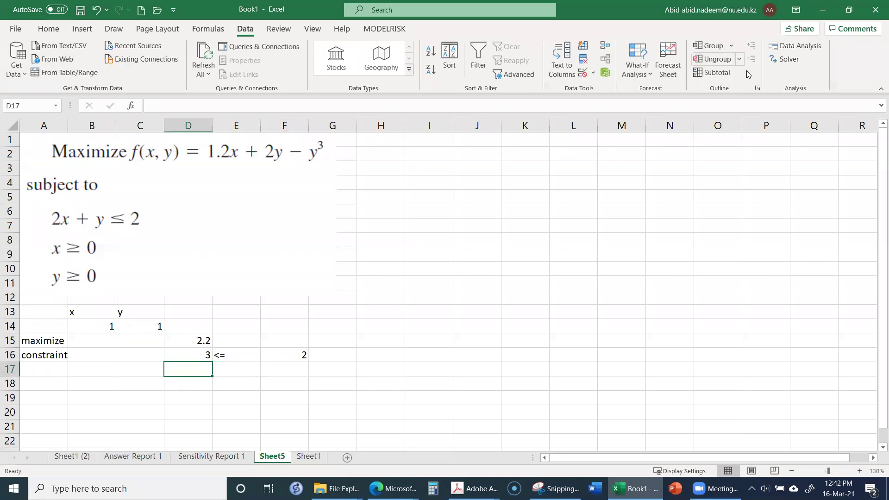
pyautogui.click(787, 59)
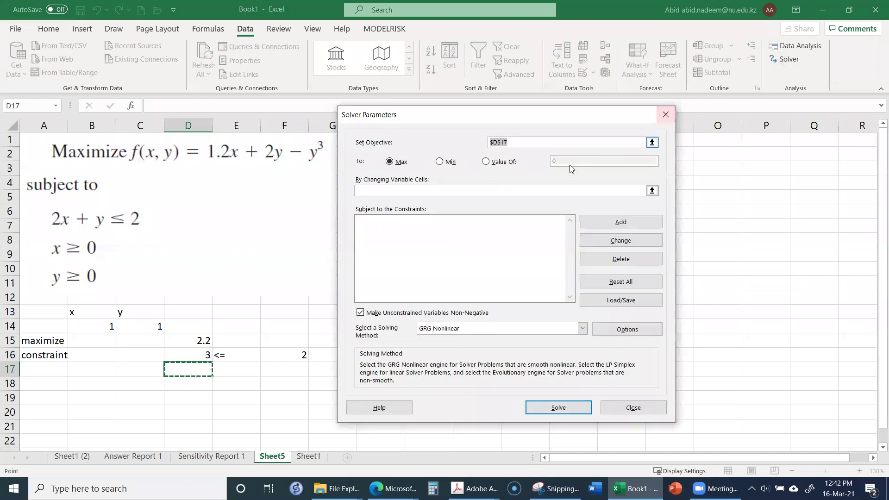
pyautogui.moveTo(531, 119); pyautogui.dragTo(567, 122)
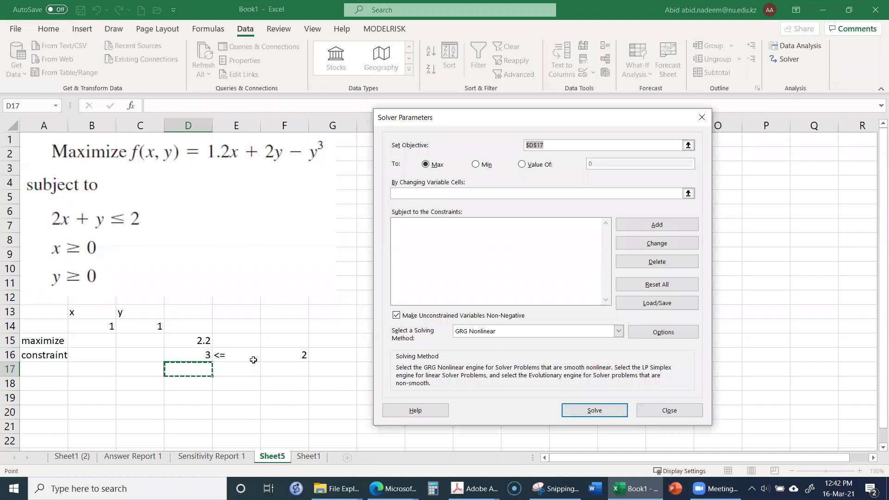
pyautogui.click(201, 341)
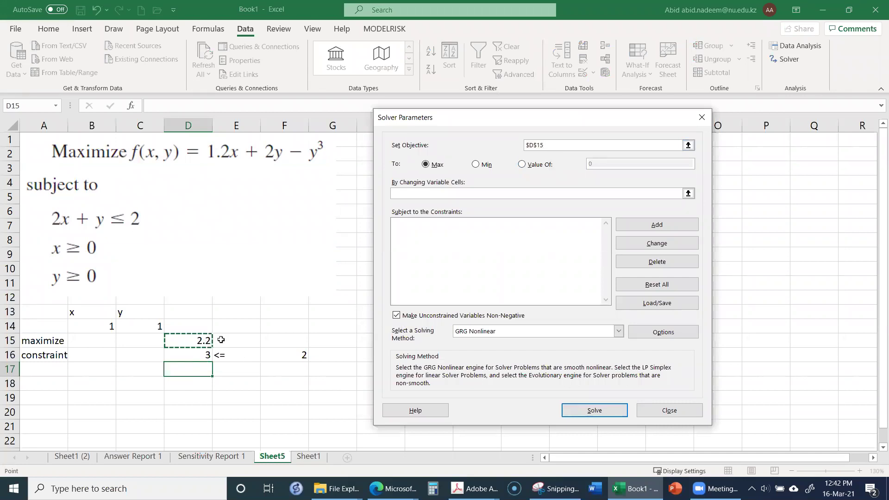
pyautogui.click(412, 193)
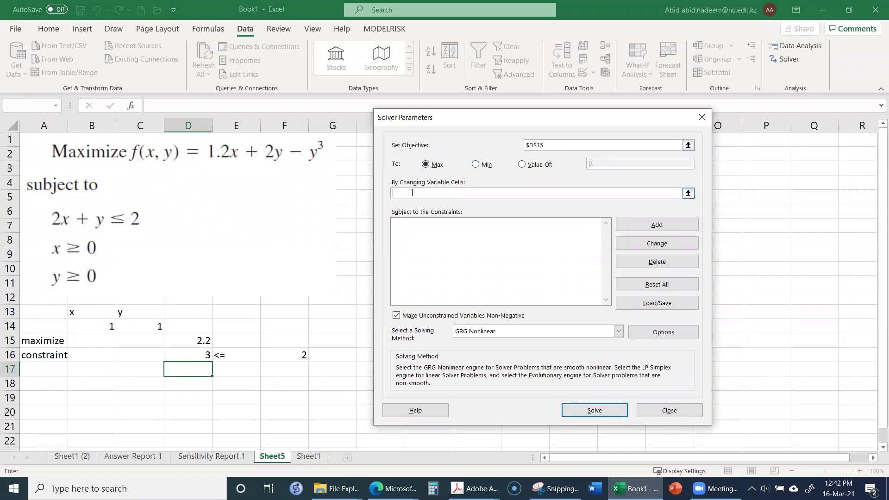
pyautogui.moveTo(100, 324); pyautogui.dragTo(157, 326)
# Add a Solver constraint requiring D16 to be less than or equal to F16.
pyautogui.click(630, 225)
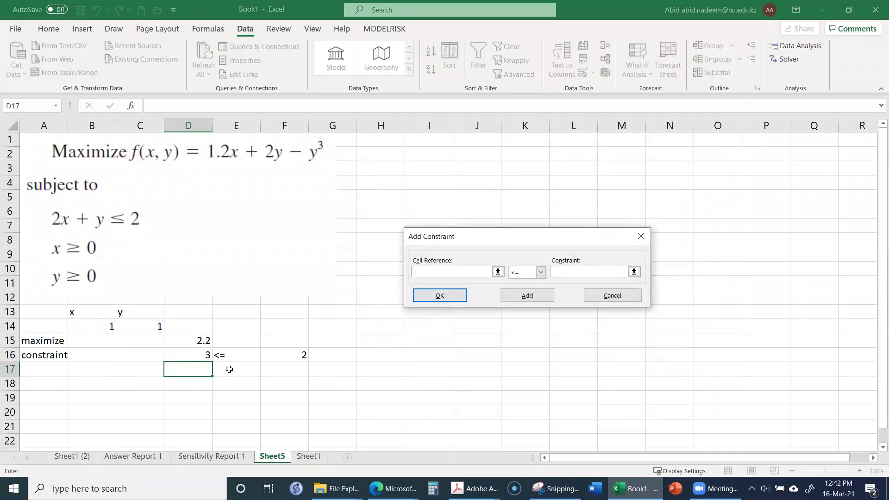
pyautogui.click(202, 352)
pyautogui.click(562, 271)
pyautogui.click(300, 355)
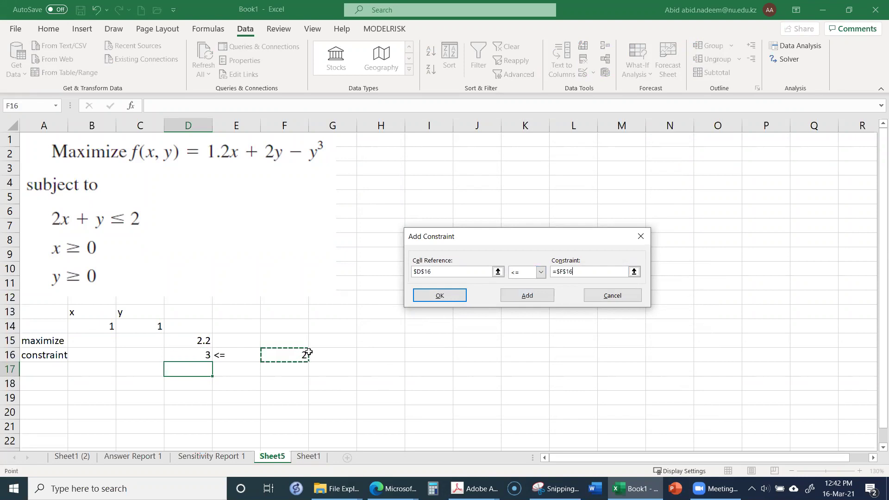
pyautogui.click(440, 296)
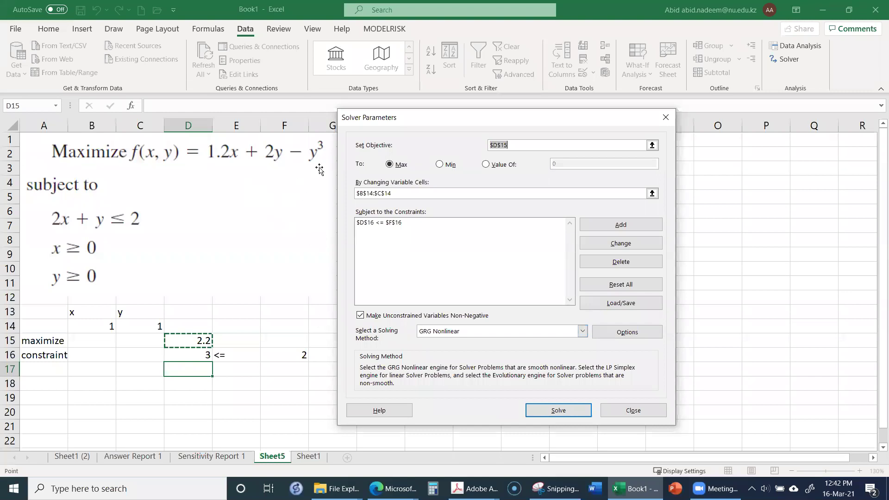
# Solve the maximization with GRG Nonlinear and keep the Solver solution in the worksheet.
pyautogui.moveTo(513, 121); pyautogui.dragTo(610, 67)
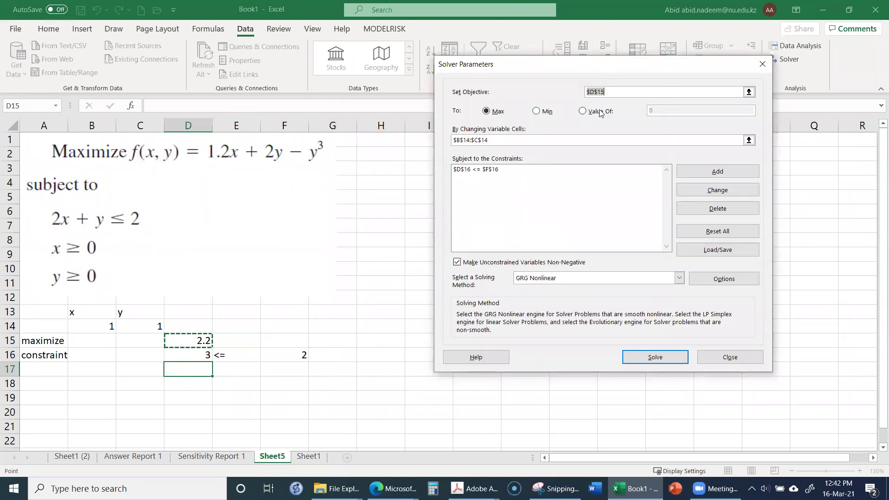
pyautogui.click(654, 358)
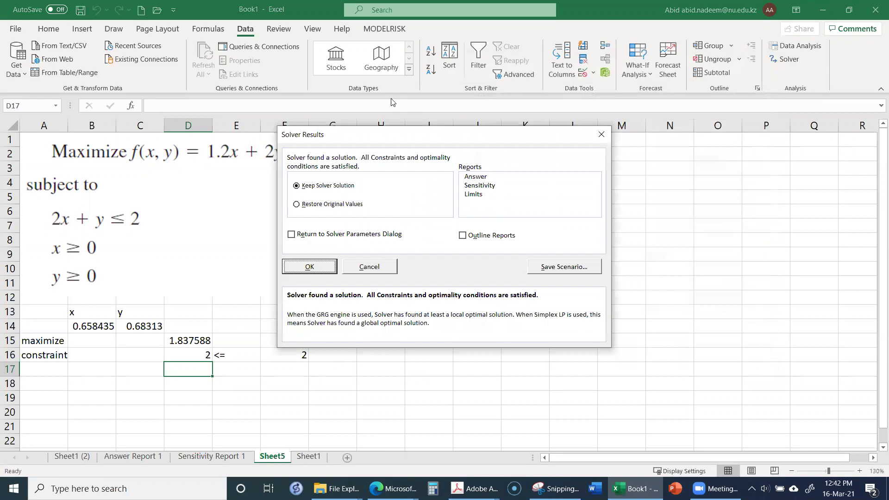
pyautogui.moveTo(378, 137); pyautogui.dragTo(522, 157)
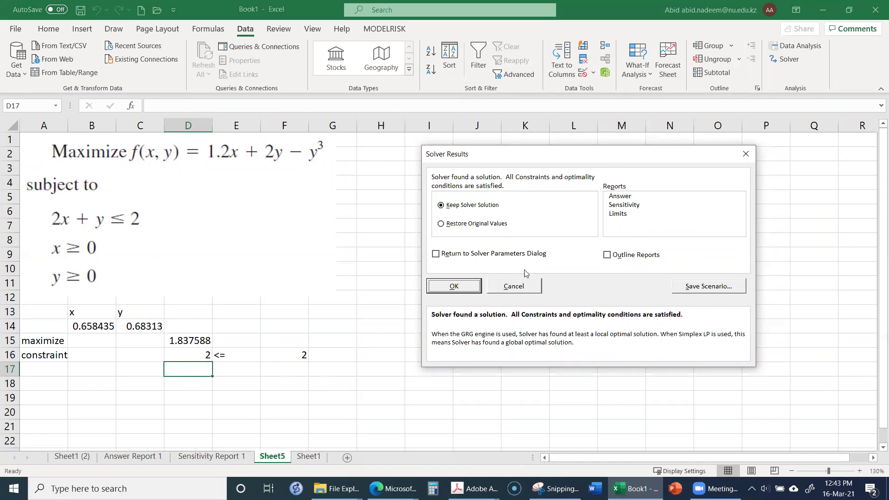
pyautogui.click(463, 283)
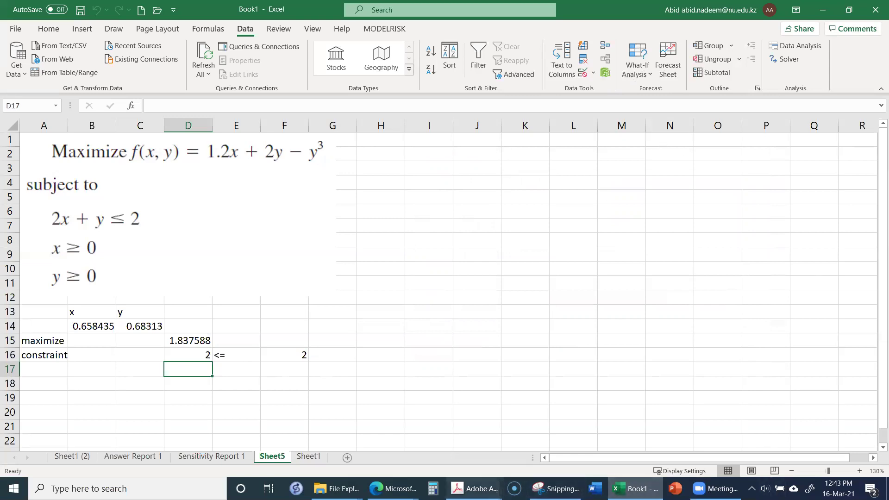
# Find MATLAB R2020a through the Windows search and launch it.
pyautogui.click(476, 488)
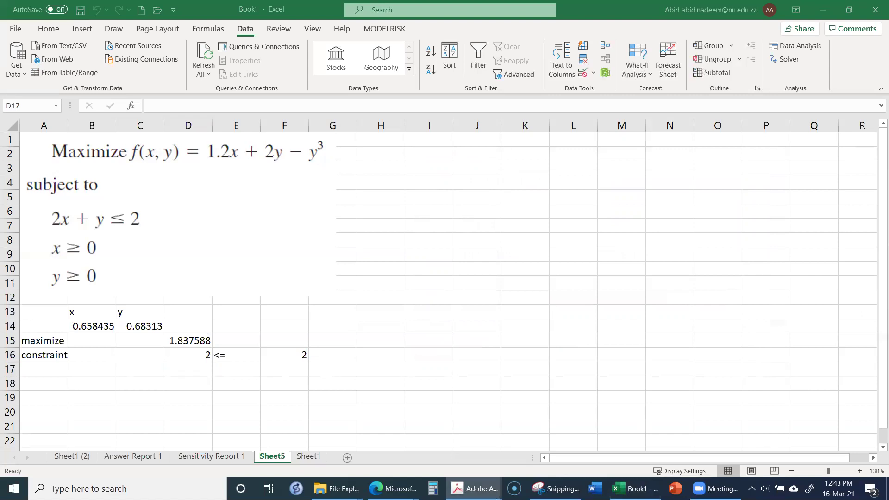
pyautogui.click(87, 487)
pyautogui.write('matla')
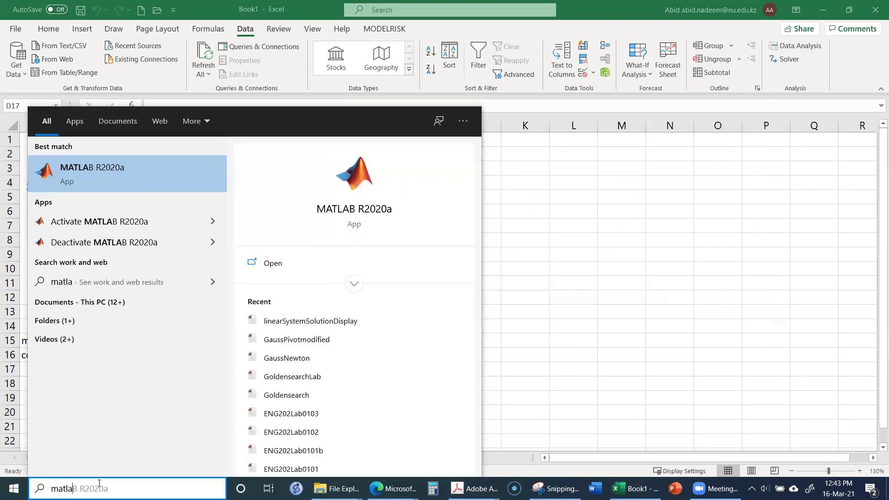
pyautogui.click(92, 185)
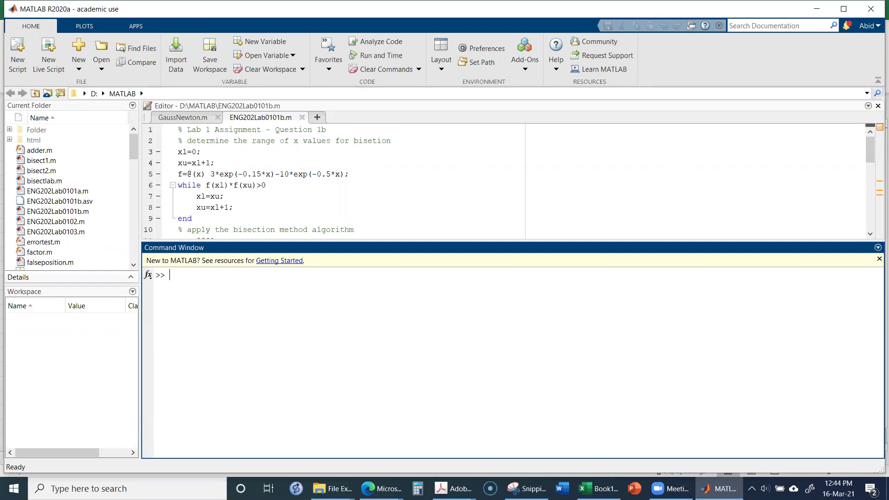
# Clear the workspace variables and the Command Window with "clear, clc", and close the Editor pane.
pyautogui.write('clc')
pyautogui.press('Return')
pyautogui.write('clear, clc')
pyautogui.press('Return')
pyautogui.click(876, 105)
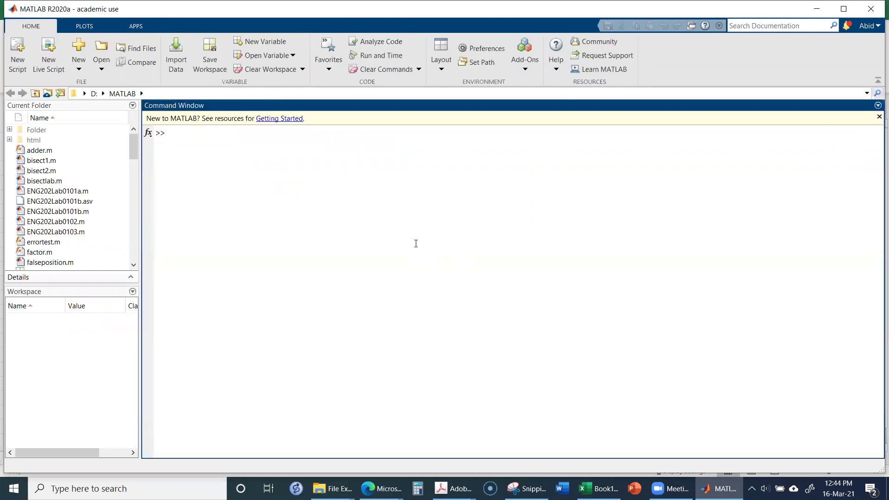
# Display the linprog documentation in the Command Window by running "help linprog".
pyautogui.write('linprog')
pyautogui.press('BackSpace')
pyautogui.press('BackSpace')
pyautogui.press('BackSpace')
pyautogui.press('BackSpace')
pyautogui.press('BackSpace')
pyautogui.press('BackSpace')
pyautogui.press('BackSpace')
pyautogui.write('help linprog')
pyautogui.press('Return')
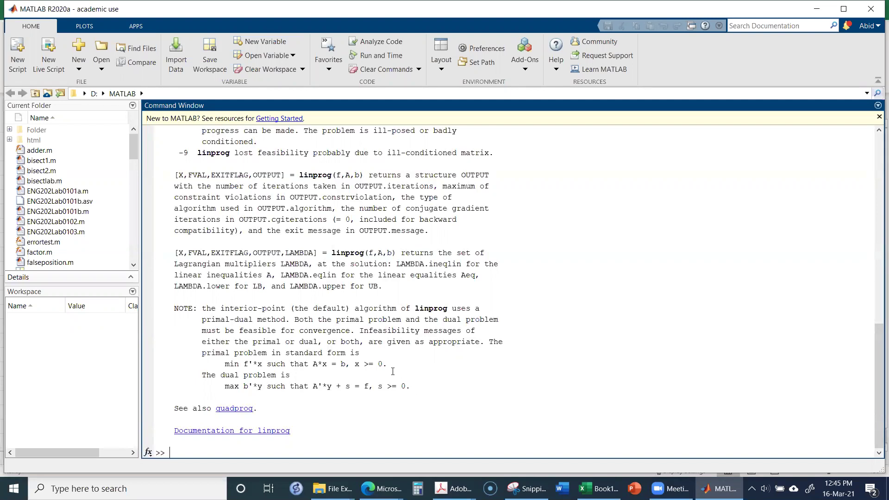
# Read through the linprog help text, examining its calling syntaxes, exit flags and output arguments.
pyautogui.scroll(15, 393, 371)
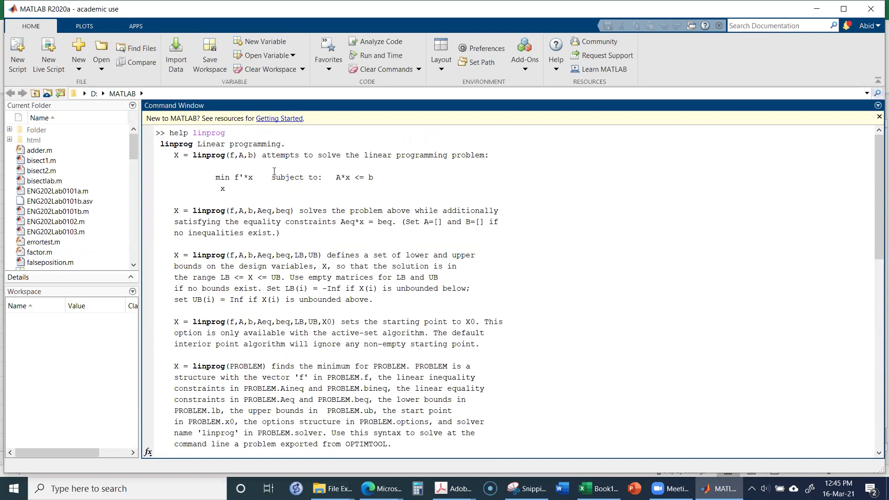
pyautogui.scroll(-1, 274, 172)
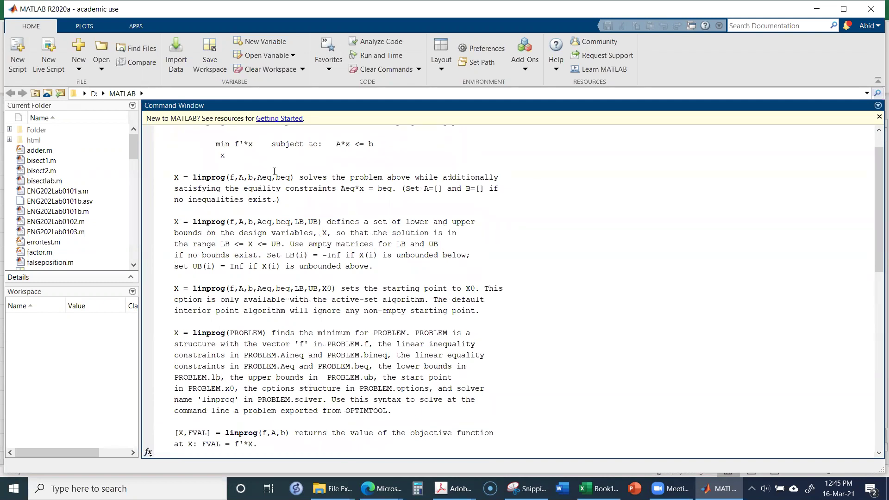
pyautogui.scroll(-3, 274, 171)
pyautogui.scroll(-6, 274, 171)
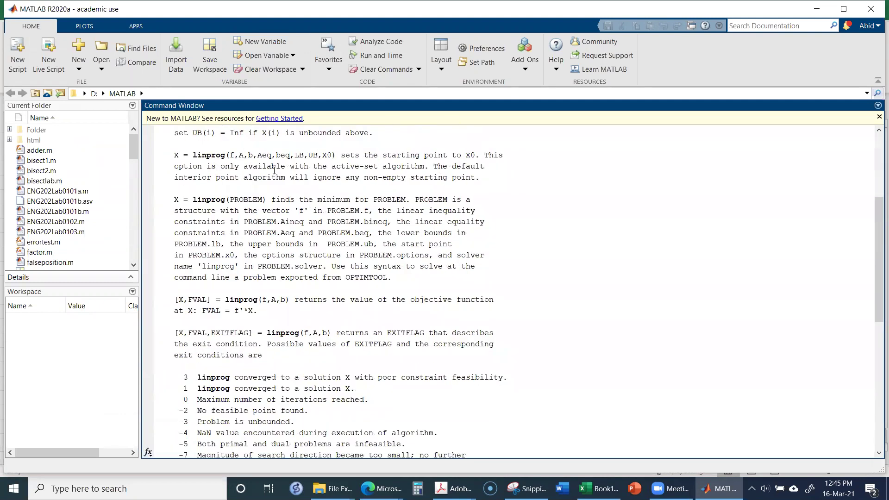
pyautogui.scroll(10, 276, 170)
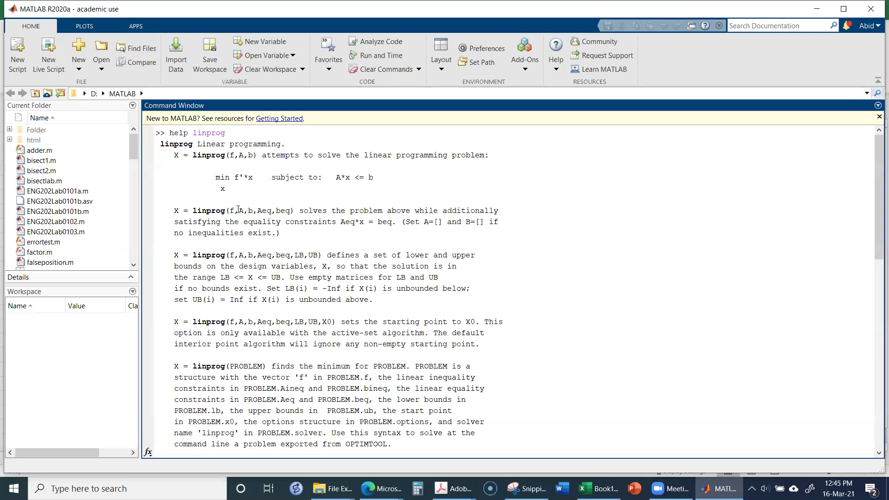
pyautogui.scroll(-2, 237, 209)
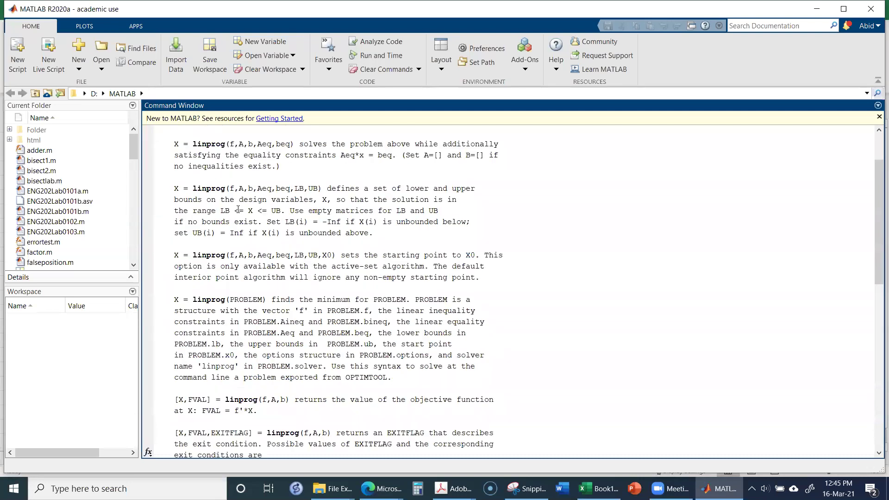
pyautogui.scroll(-6, 238, 209)
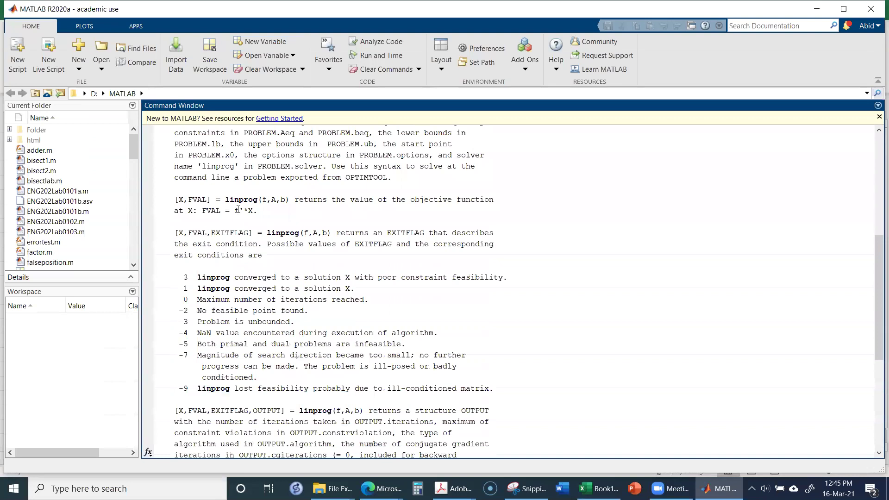
pyautogui.scroll(-1, 238, 210)
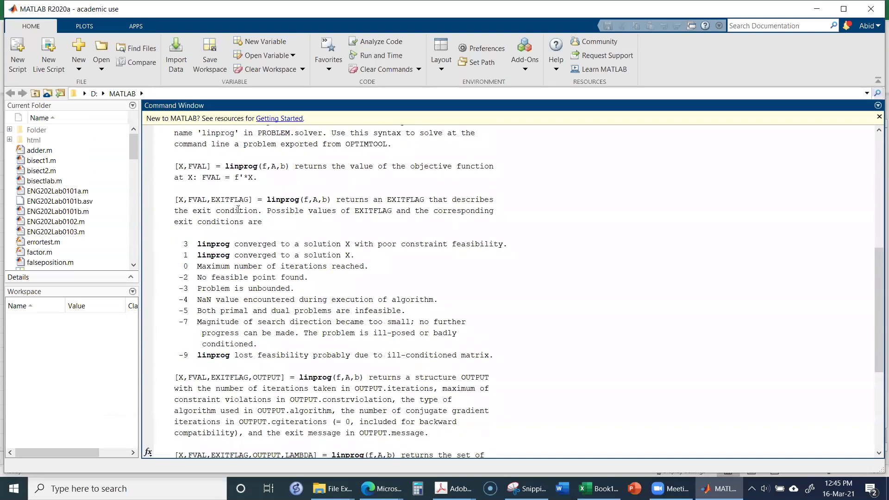
pyautogui.scroll(-6, 238, 209)
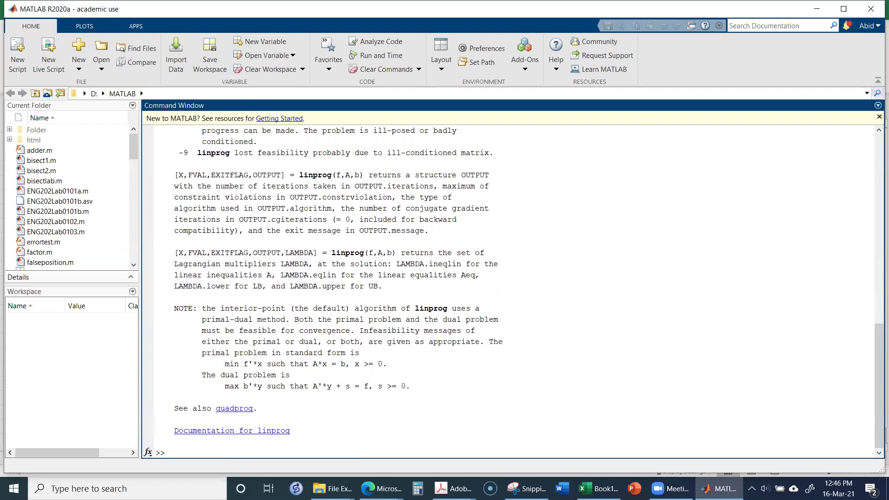
# Switch to Excel to view the profit problem on Sheet1, and return to MATLAB to review the linprog syntaxes against it.
pyautogui.click(597, 488)
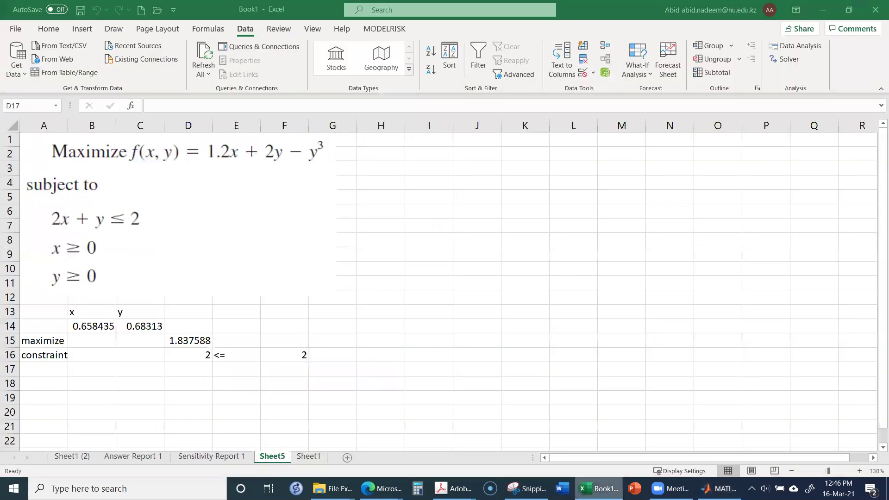
pyautogui.click(303, 456)
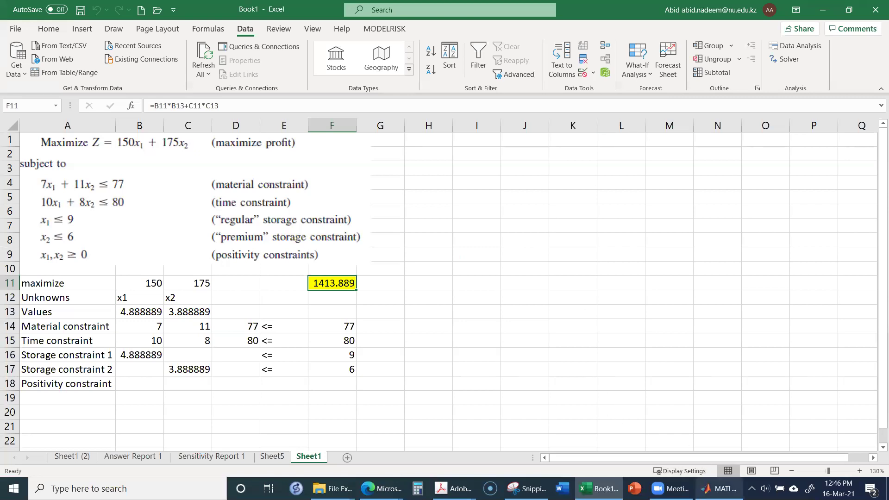
pyautogui.click(704, 481)
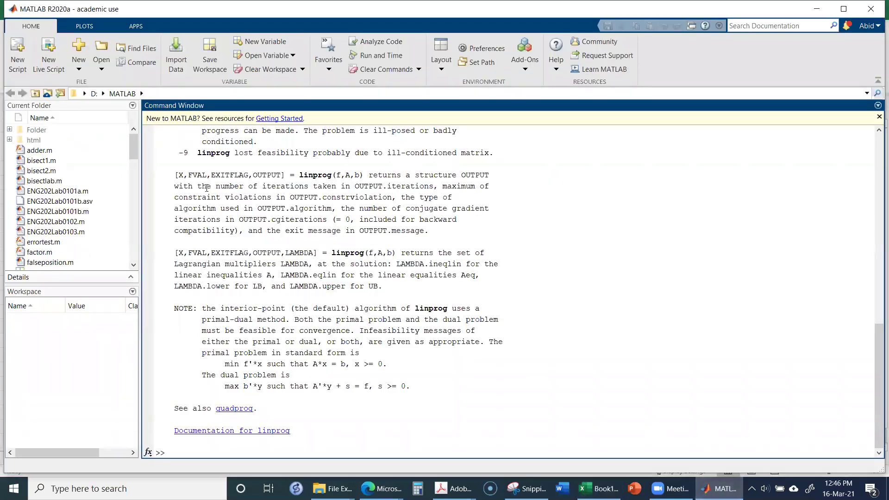
pyautogui.scroll(5, 220, 187)
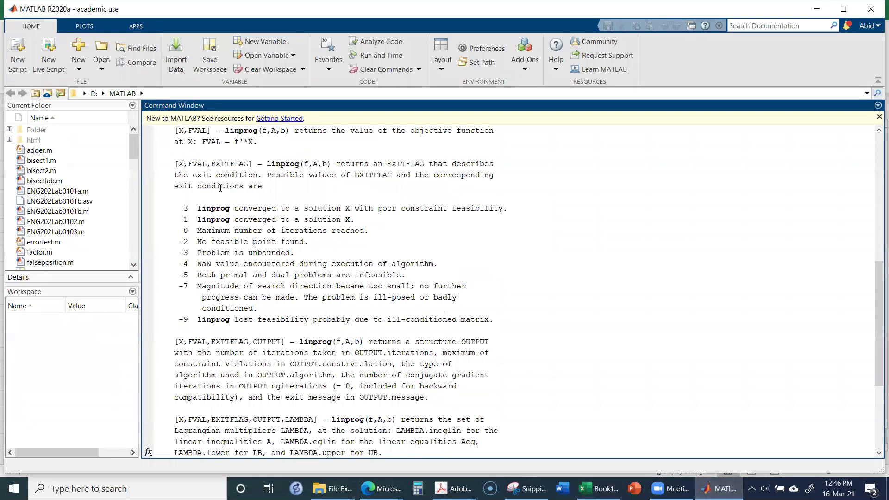
pyautogui.scroll(1, 220, 187)
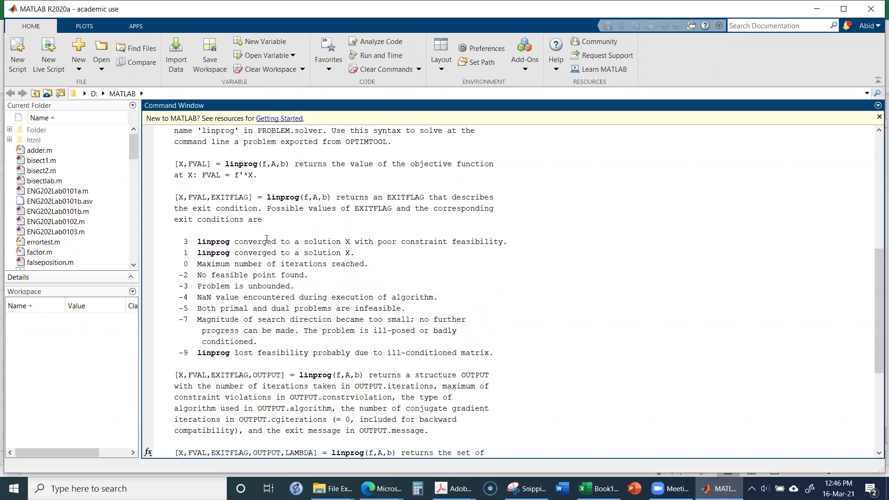
pyautogui.scroll(4, 273, 236)
pyautogui.scroll(2, 266, 239)
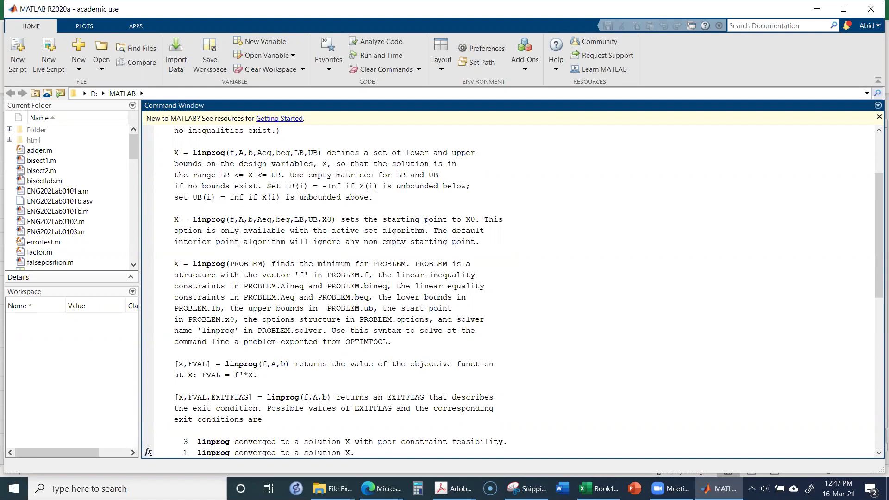
pyautogui.scroll(-13, 240, 243)
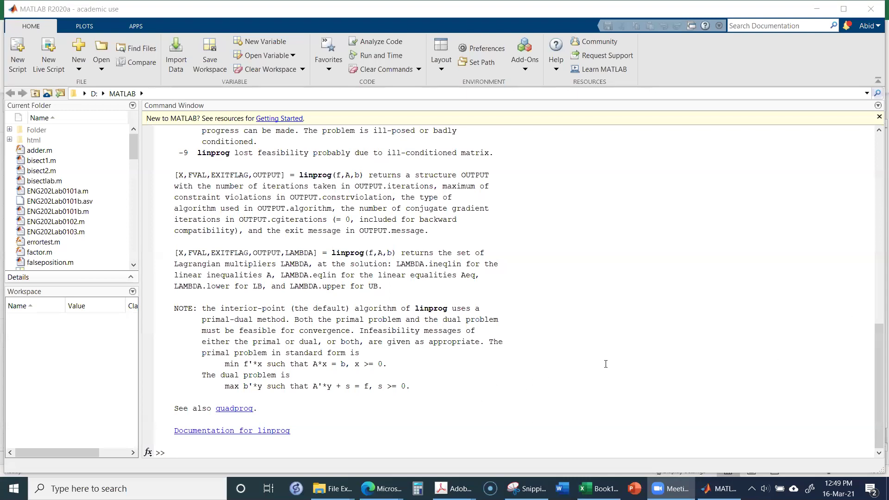
# Switch to Excel again and examine the objective and constraints in the problem picture on Sheet1.
pyautogui.click(186, 453)
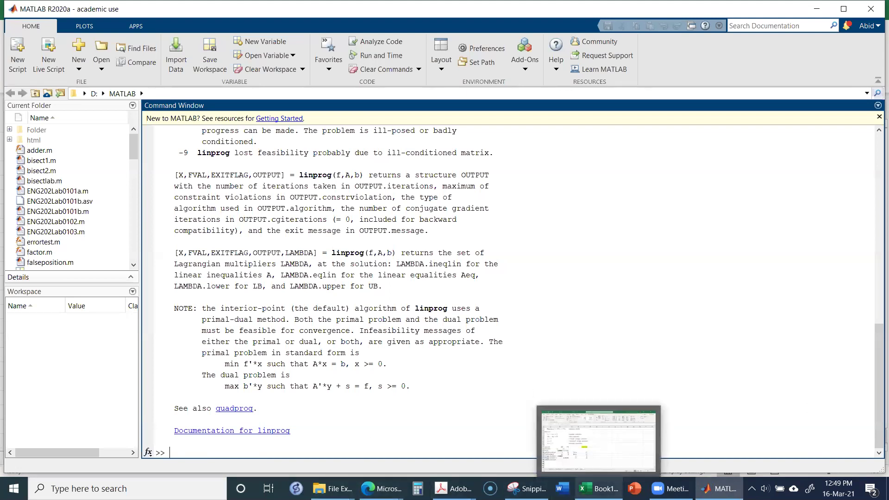
pyautogui.click(602, 432)
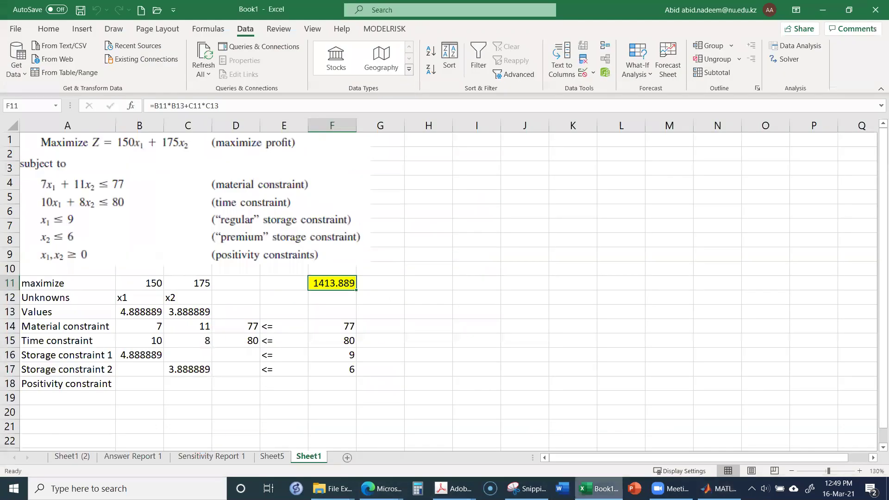
pyautogui.click(136, 189)
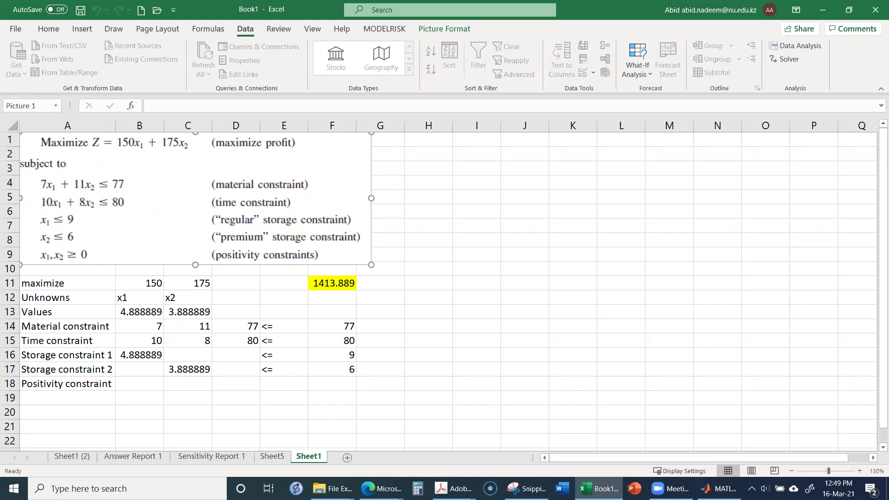
pyautogui.moveTo(597, 488)
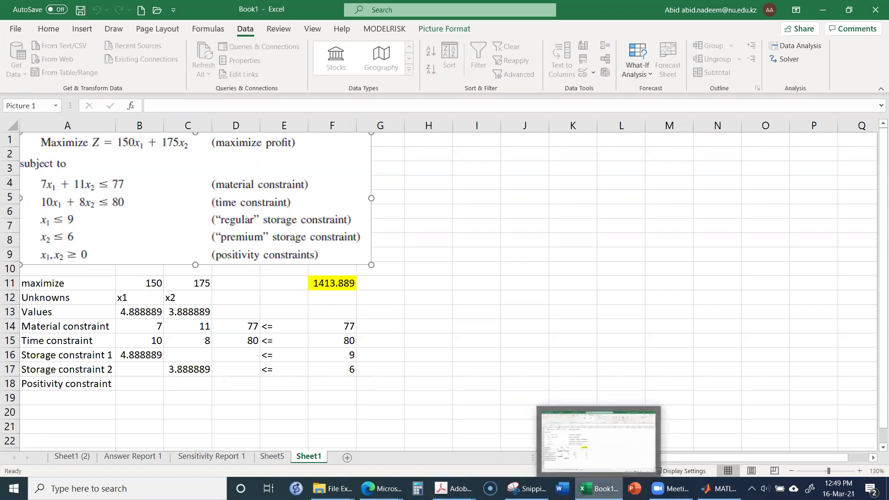
# Return to MATLAB and highlight the syntax "X = linprog(f,A,b,Aeq,beq,LB,UB)" in the help text.
pyautogui.click(720, 489)
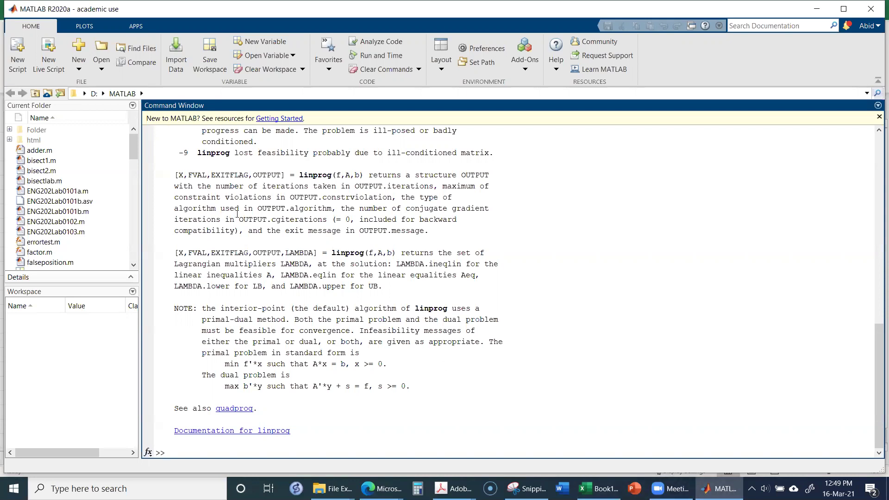
pyautogui.scroll(11, 237, 213)
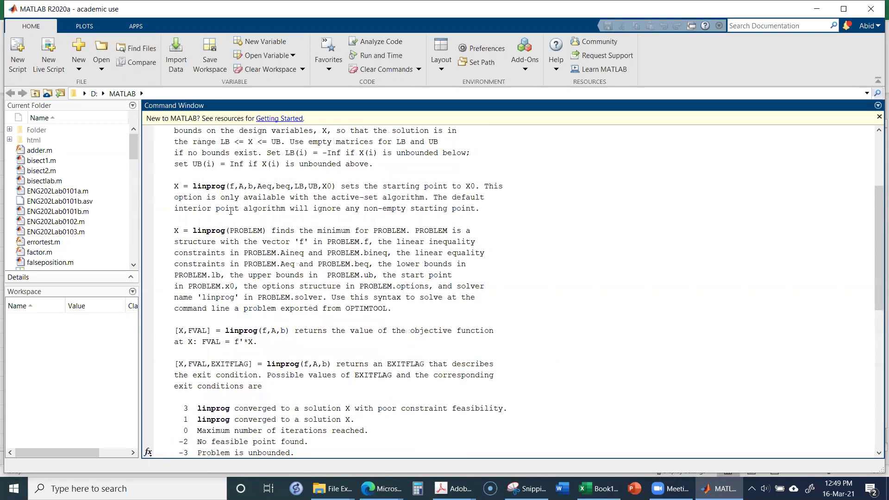
pyautogui.scroll(2, 230, 212)
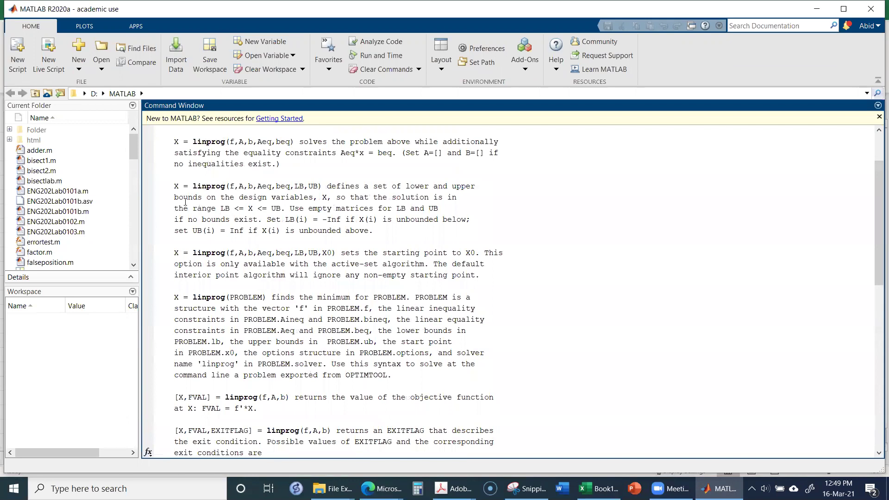
pyautogui.moveTo(175, 186); pyautogui.dragTo(328, 188)
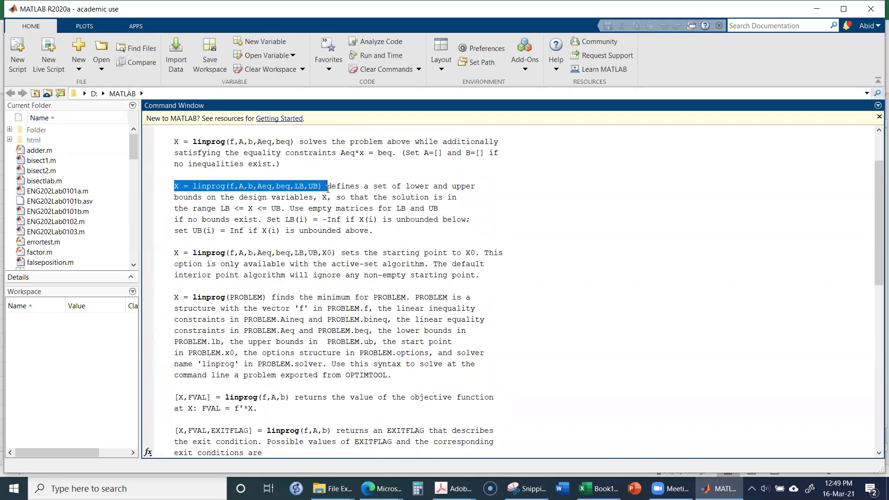
# Copy the highlighted linprog syntax from the help text and enter it at the prompt as a comment, "% X = linprog(f,A,b,Aeq,beq,LB,UB)".
pyautogui.rightClick(294, 184)
pyautogui.click(320, 290)
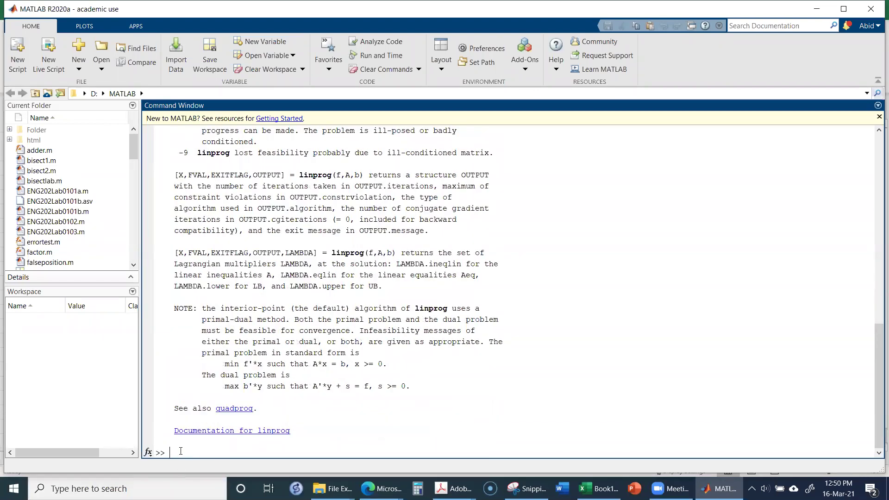
pyautogui.write('%')
pyautogui.hotkey('ctrl', 'v')
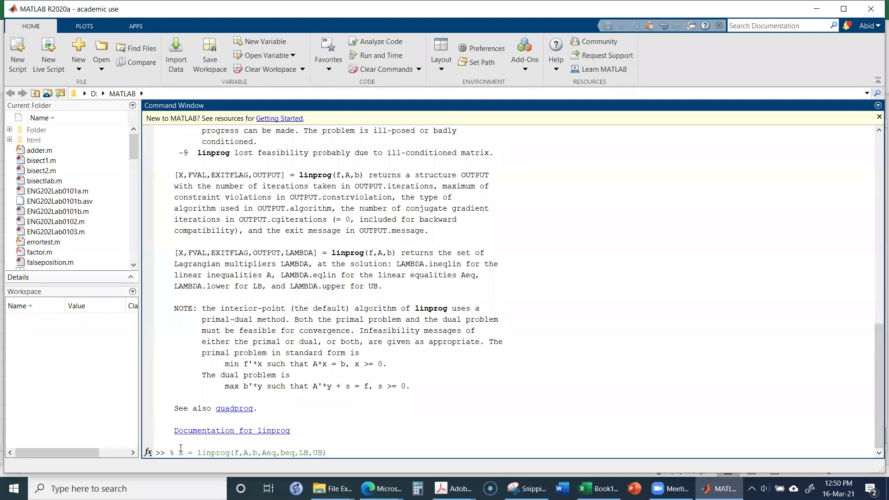
pyautogui.press('Return')
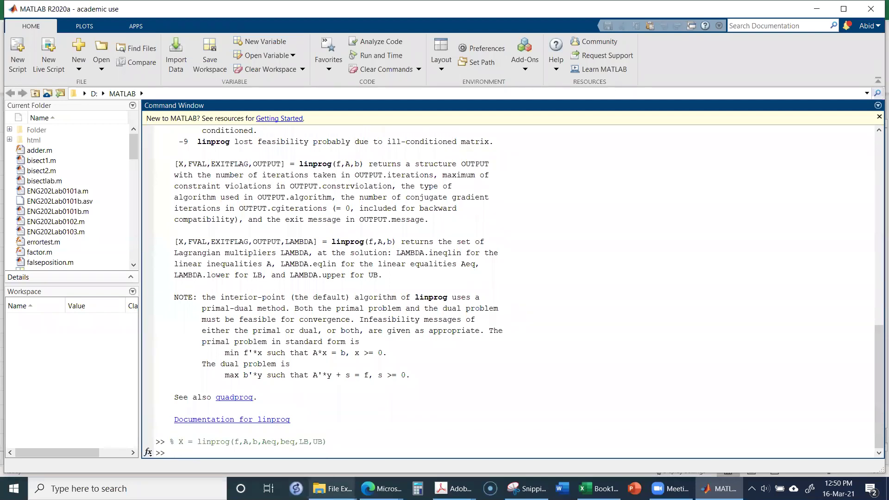
# Define the objective vector f=[-150;-175]; with output suppressed, checking the profit coefficients against the problem on Sheet1 in Excel.
pyautogui.moveTo(331, 489)
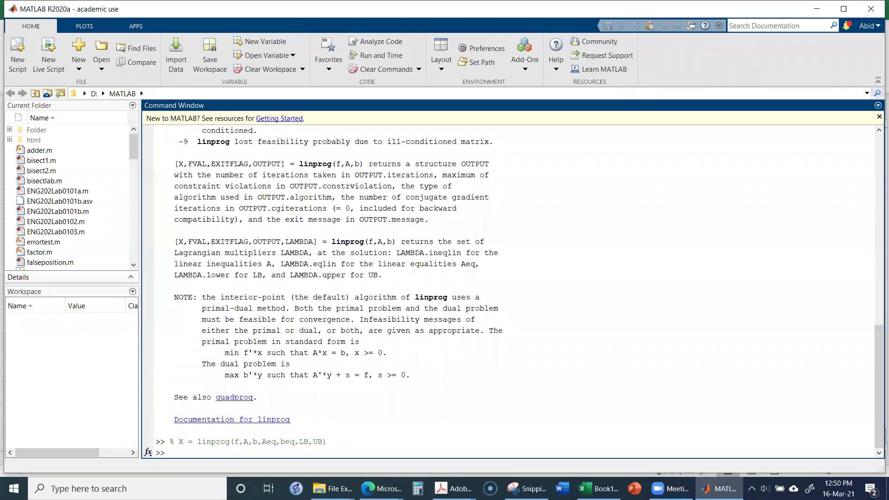
pyautogui.write('f')
pyautogui.write('=[')
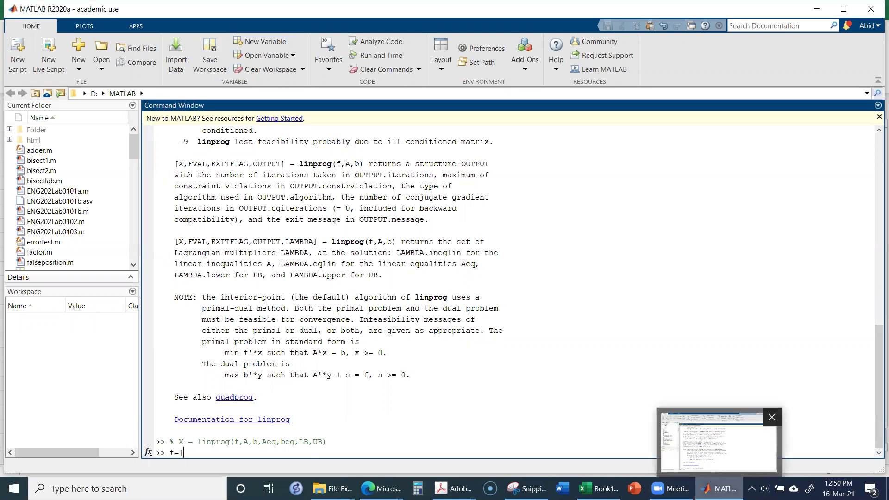
pyautogui.click(597, 488)
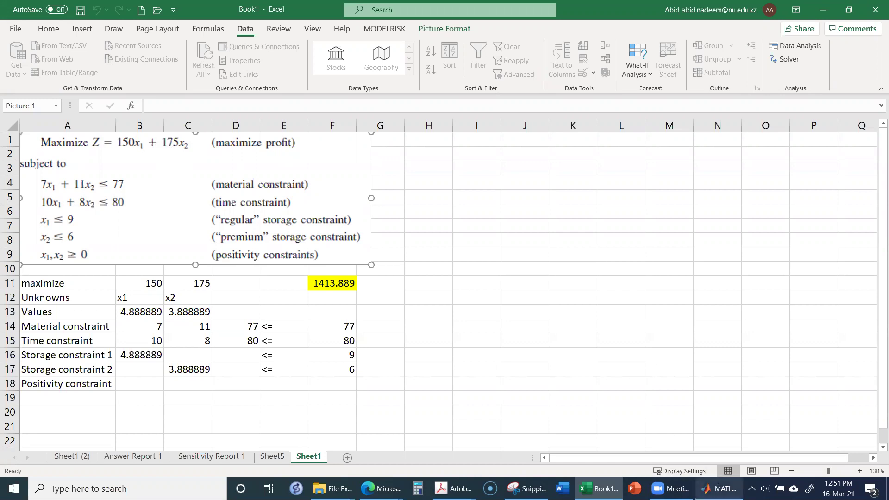
pyautogui.click(718, 488)
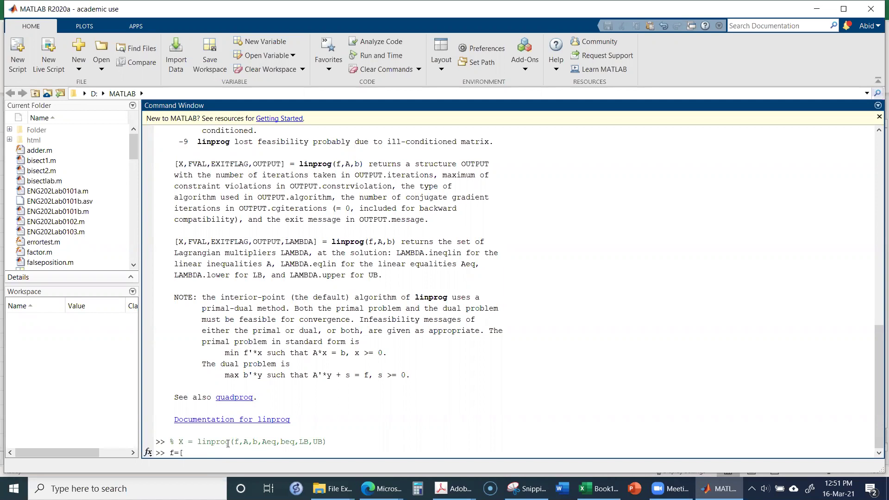
pyautogui.write('-150;-175]')
pyautogui.write(';')
pyautogui.press('Return')
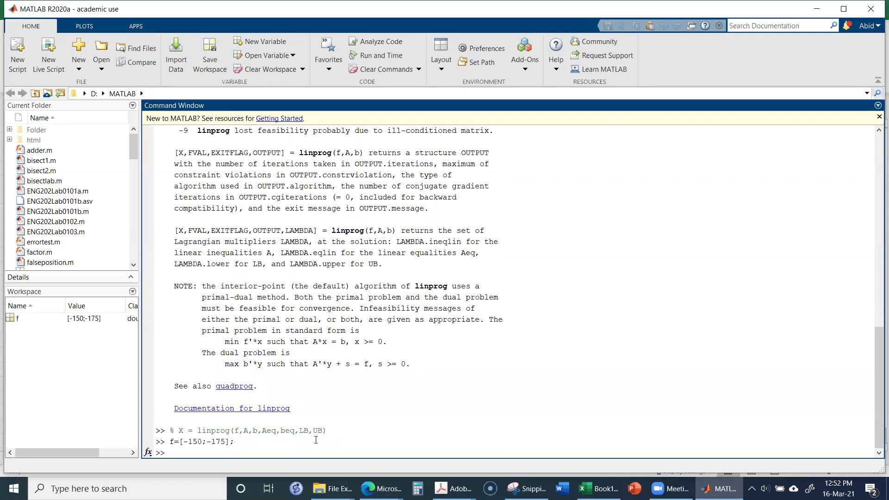
# Define the inequality coefficient matrix A=[7 11;10 8]; checking the material and time constraints in Excel before returning to MATLAB.
pyautogui.write('A')
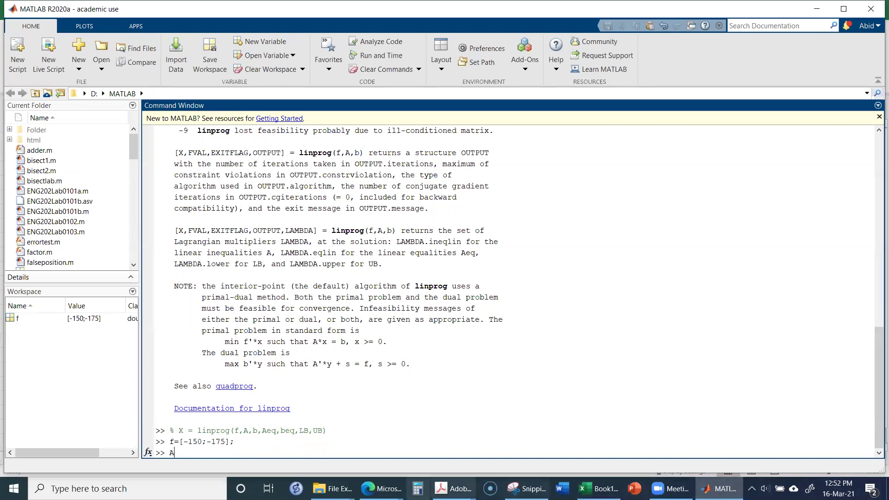
pyautogui.write('=')
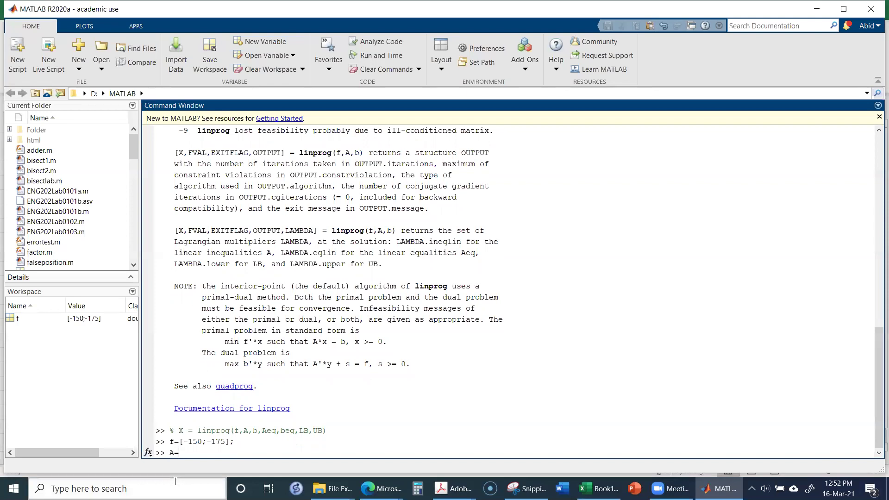
pyautogui.write('[7 11;10 8];')
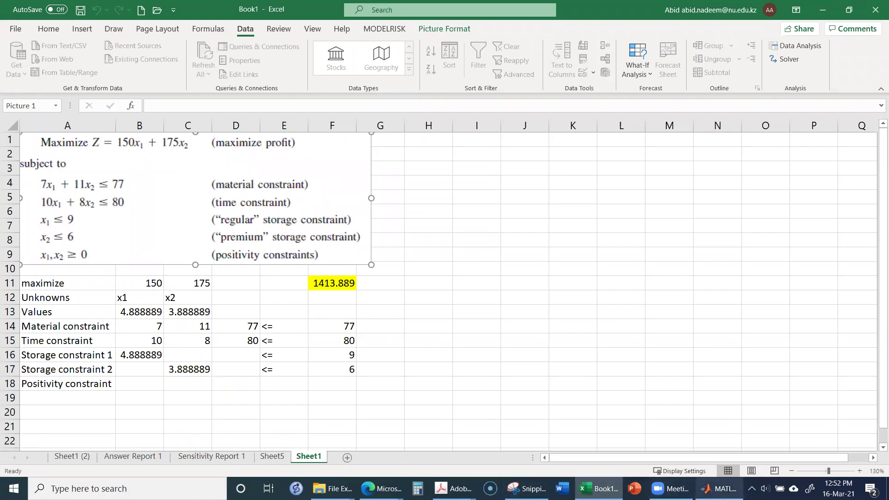
pyautogui.moveTo(719, 488)
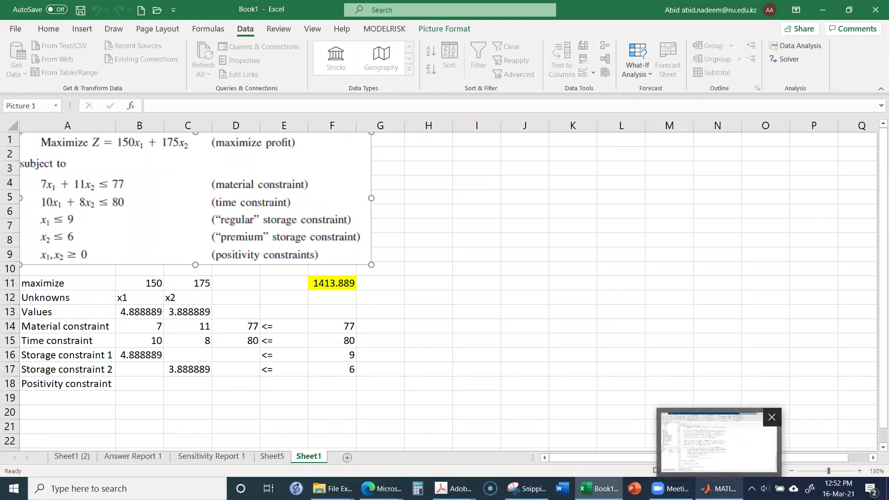
pyautogui.click(719, 489)
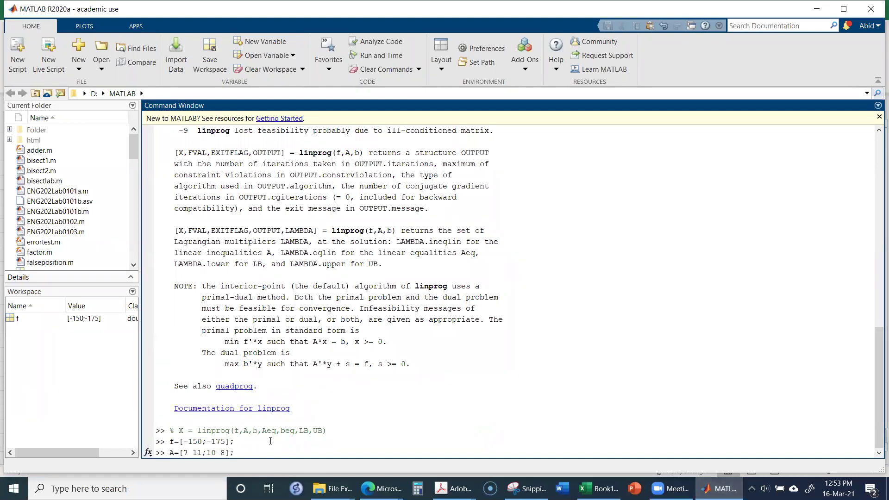
pyautogui.press('Return')
# Define the inequality limits b=[77;88]; and the equality coefficient matrix Aeq=[0 0;0 0]; with output suppressed.
pyautogui.write('b')
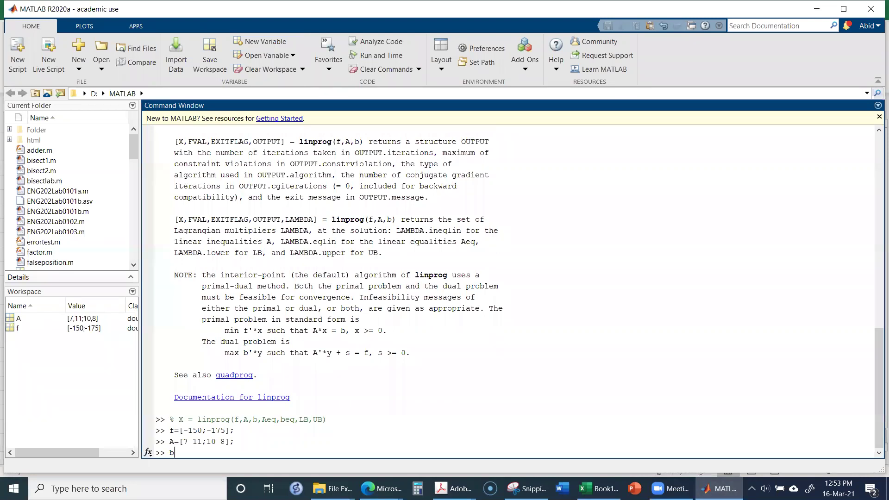
pyautogui.write('=[77;88]')
pyautogui.write(';')
pyautogui.press('Return')
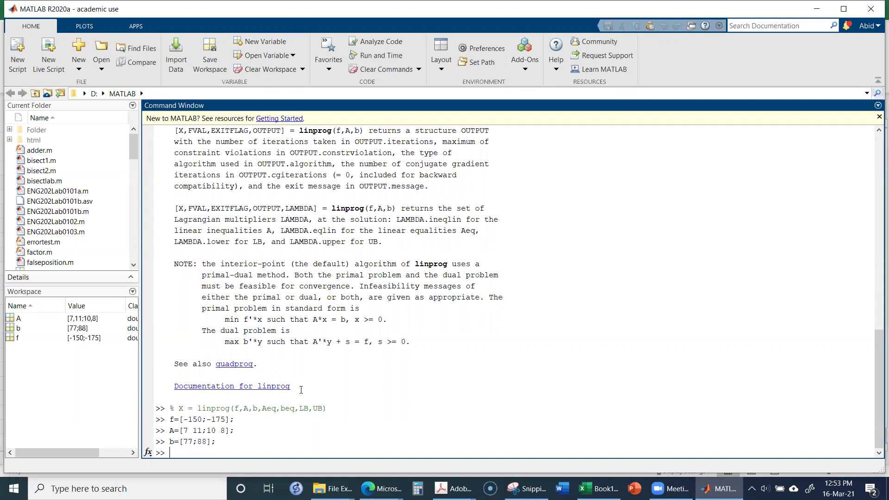
pyautogui.write('Aeq=[0 0;0 0];')
pyautogui.press('Return')
# Define the equality right-hand side as beq=[0;0]; replacing a mistyped letter o in the first entry with 0.
pyautogui.write('be')
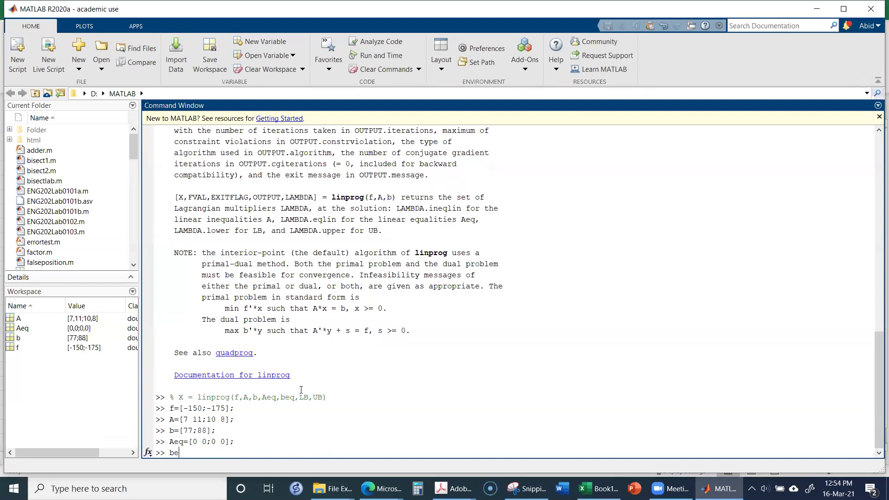
pyautogui.write('q=[o;0];')
pyautogui.press('Return')
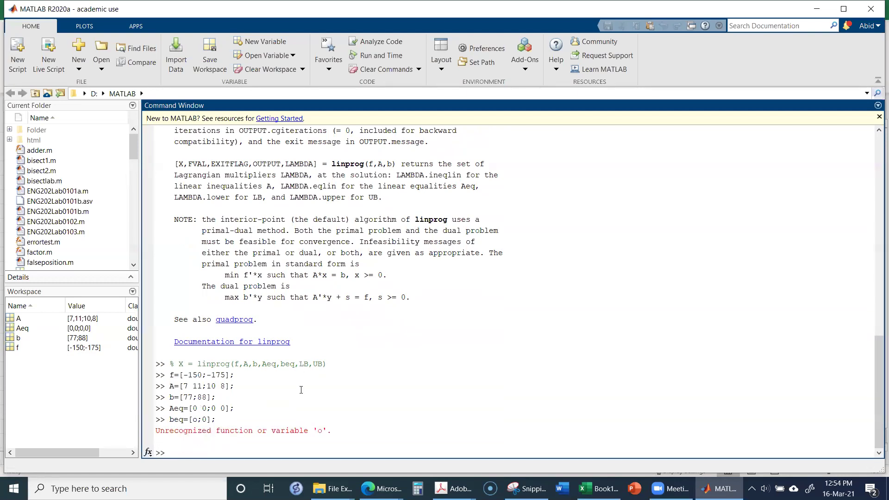
pyautogui.press('Up')
pyautogui.press('Left')
pyautogui.press('Left')
pyautogui.press('Left')
pyautogui.press('Left')
pyautogui.press('BackSpace')
pyautogui.write('0')
pyautogui.press('Return')
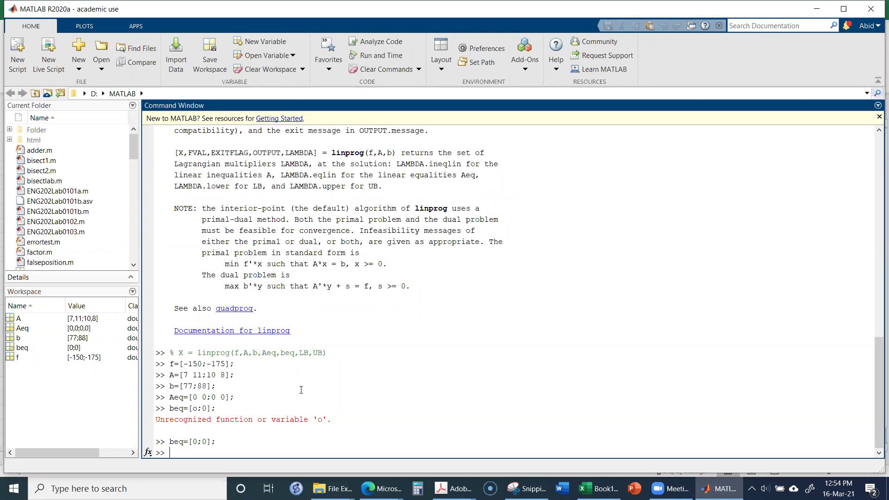
# Define the lower bounds as the row vector LB=[0 0]; with output suppressed.
pyautogui.write('LB')
pyautogui.write('=[0 0];')
pyautogui.press('Return')
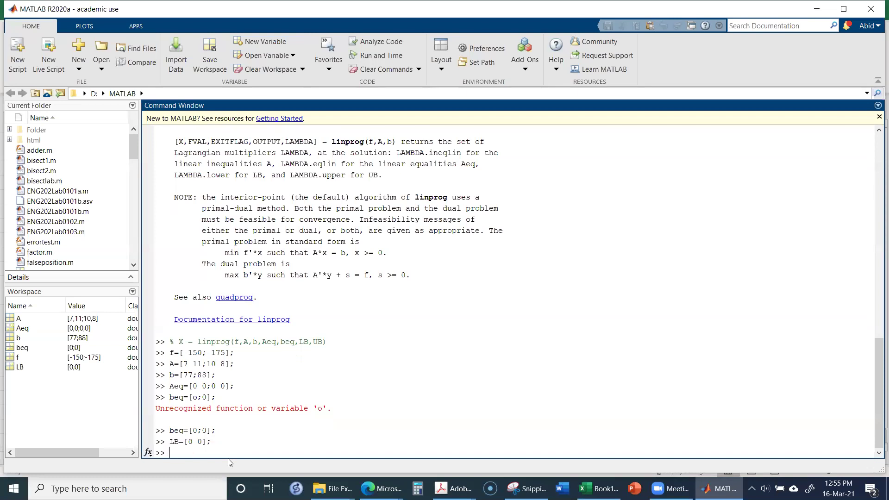
# Define the upper bounds as the column vector UB=[9;6]; with output suppressed.
pyautogui.write('UB=[9')
pyautogui.write('];')
pyautogui.press('Up')
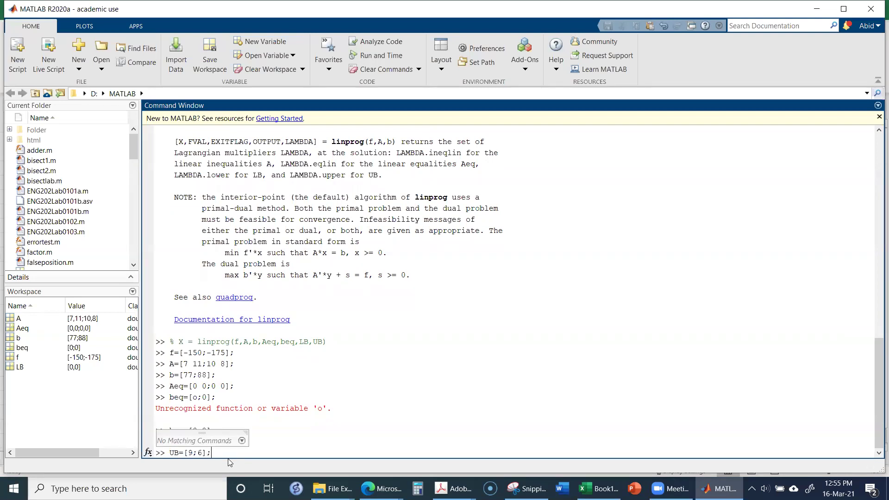
pyautogui.press('Return')
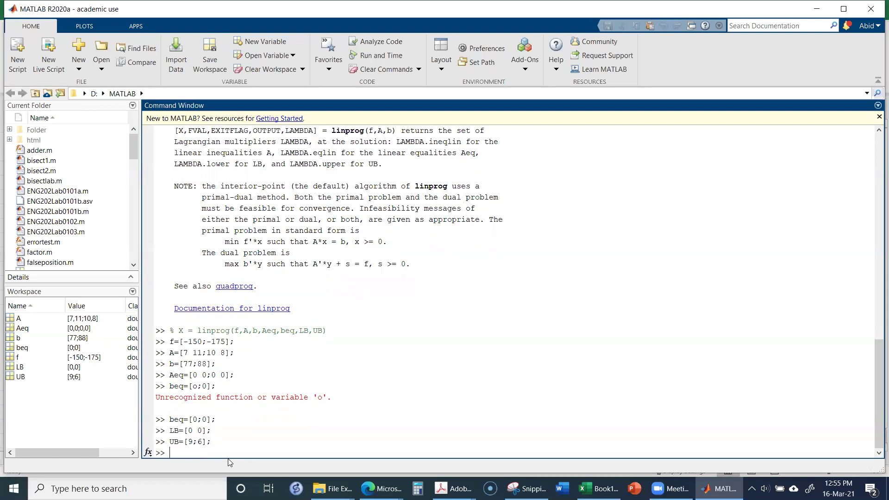
# Redefine the lower bounds as the column vector LB=[0;0]; with output suppressed.
pyautogui.write('lN')
pyautogui.press('BackSpace')
pyautogui.write('B=[0;0];')
pyautogui.press('Return')
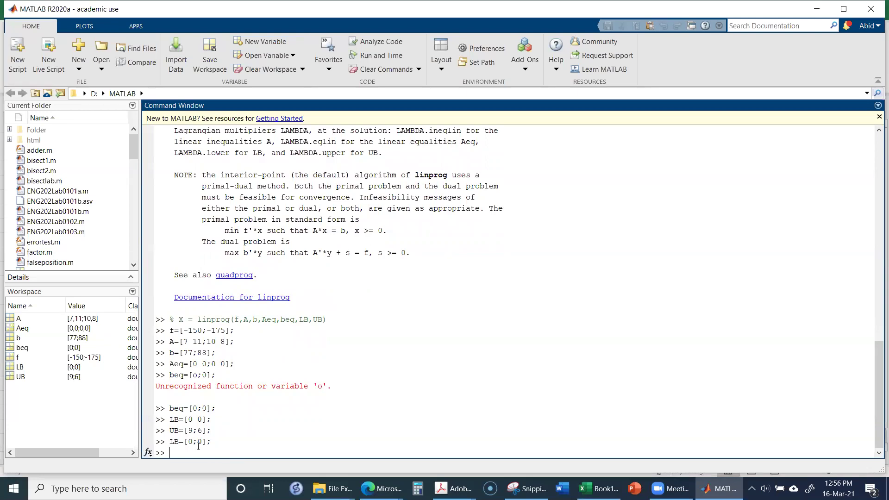
# Copy the call from the comment line to the prompt and run X = linprog(f,A,b,Aeq,beq,LB,UB).
pyautogui.moveTo(180, 319); pyautogui.dragTo(326, 319)
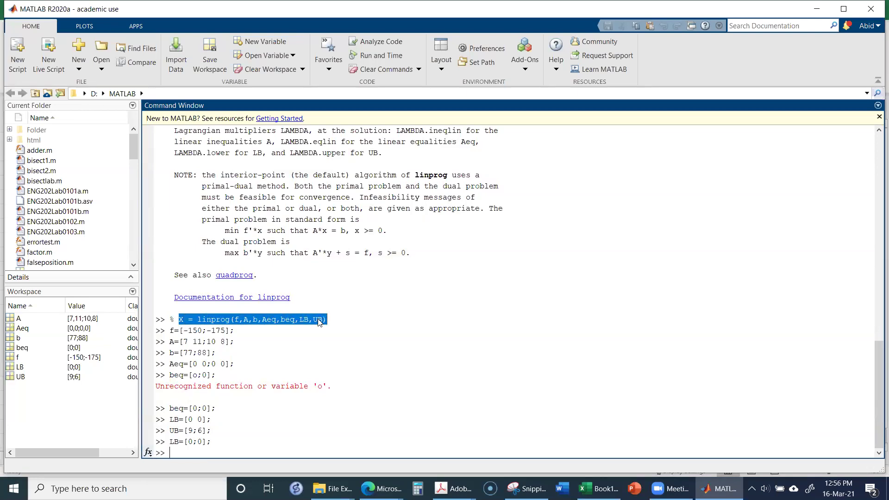
pyautogui.rightClick(318, 322)
pyautogui.click(350, 397)
pyautogui.click(179, 453)
pyautogui.rightClick(179, 453)
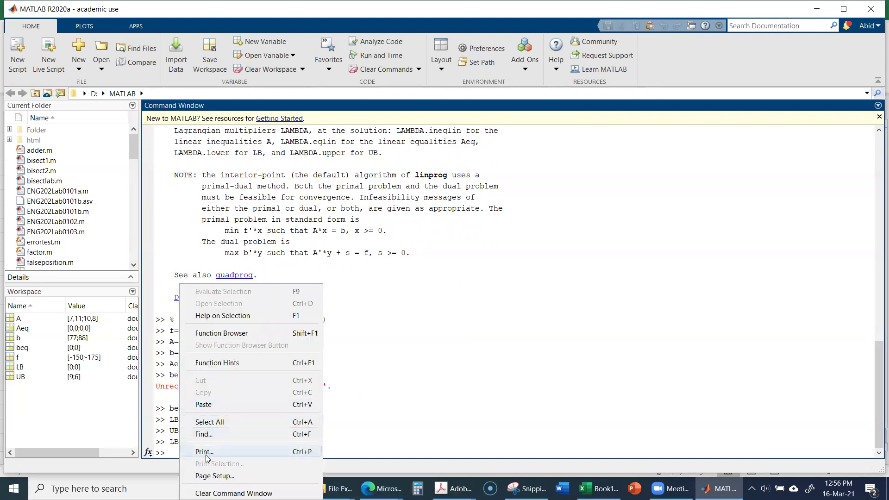
pyautogui.click(206, 405)
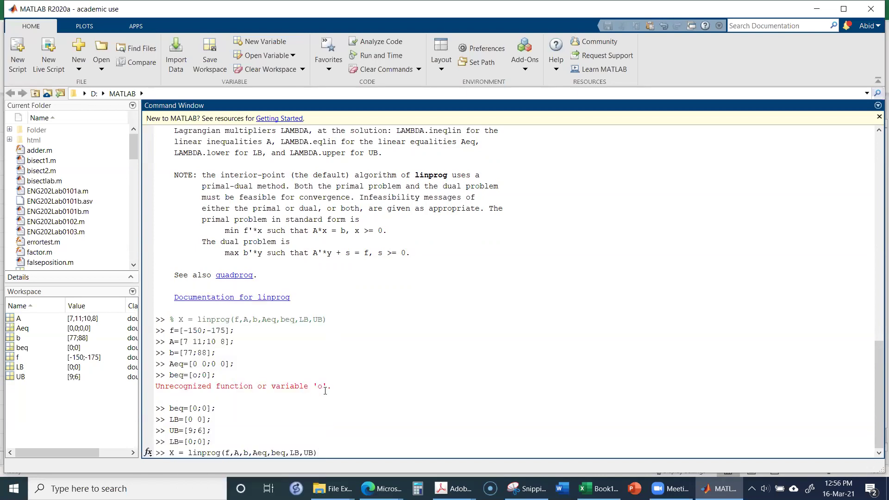
pyautogui.press('Return')
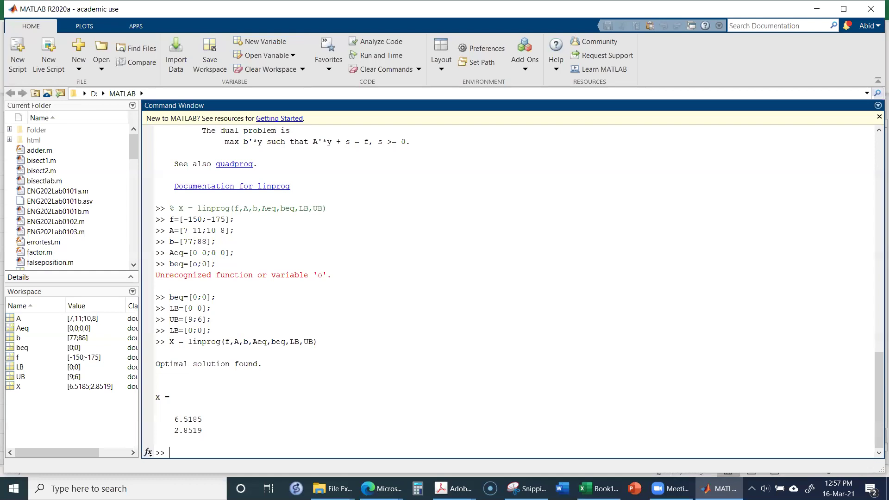
# Review the linprog help text, examining its calling syntaxes and output arguments, and return to the computed solution at the prompt.
pyautogui.moveTo(597, 489)
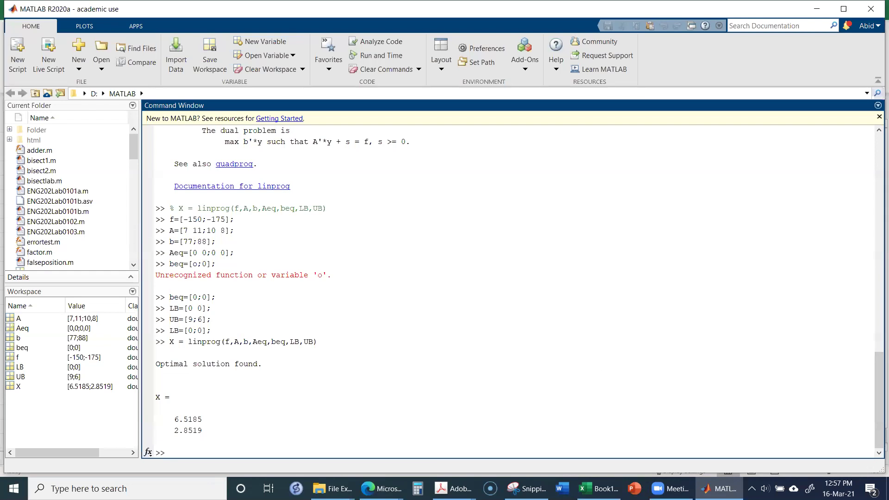
pyautogui.scroll(15, 393, 289)
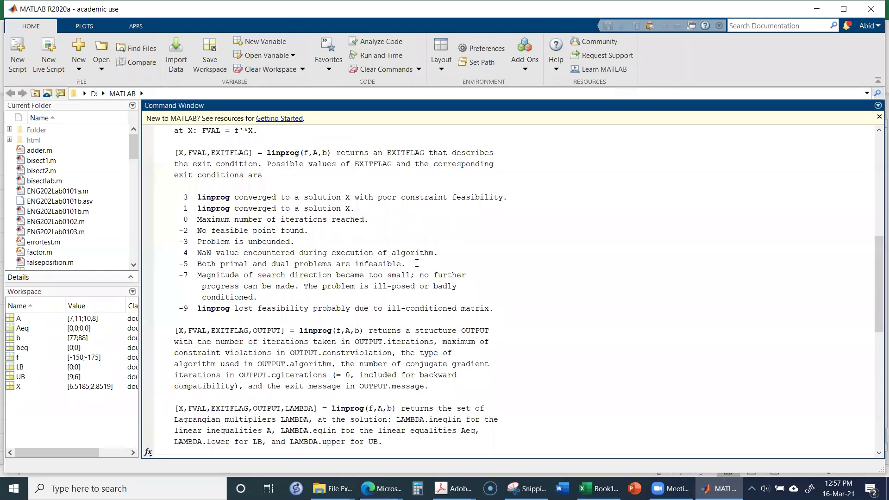
pyautogui.scroll(-2, 417, 263)
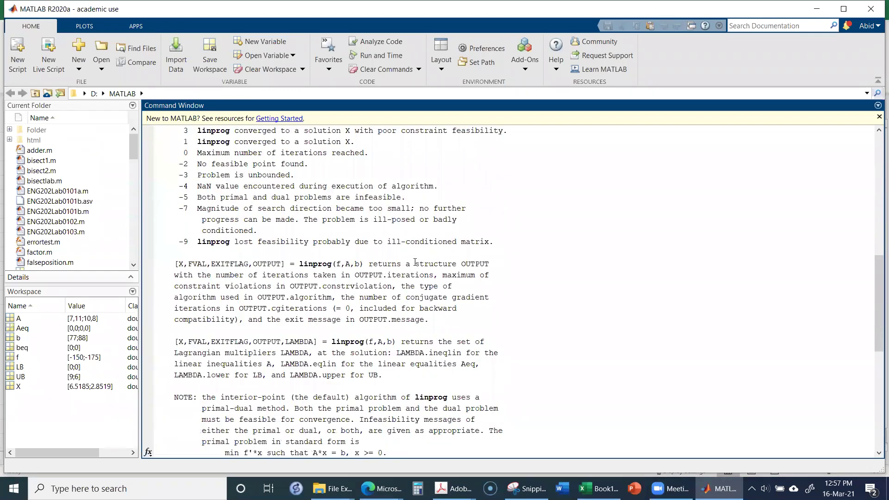
pyautogui.scroll(7, 415, 262)
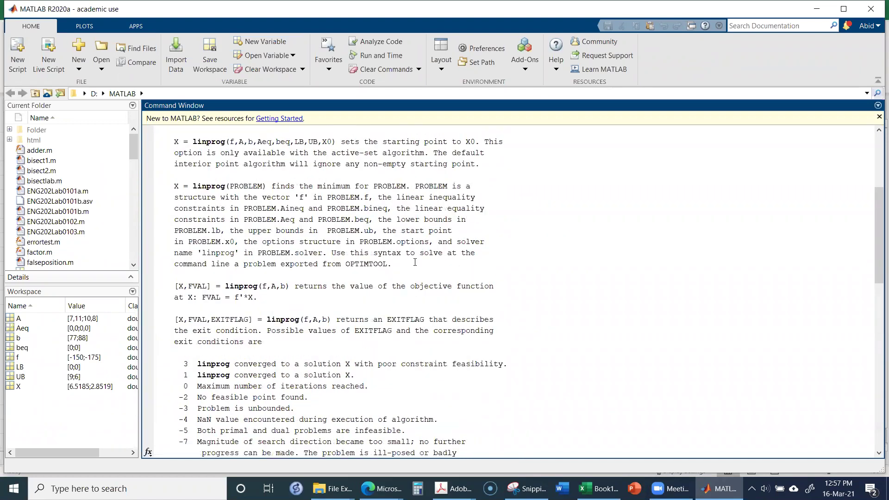
pyautogui.scroll(4, 351, 238)
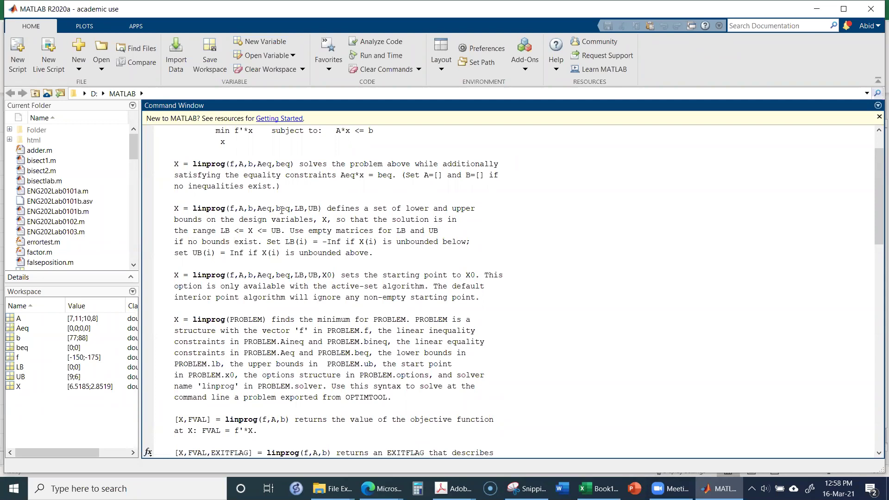
pyautogui.scroll(1, 282, 229)
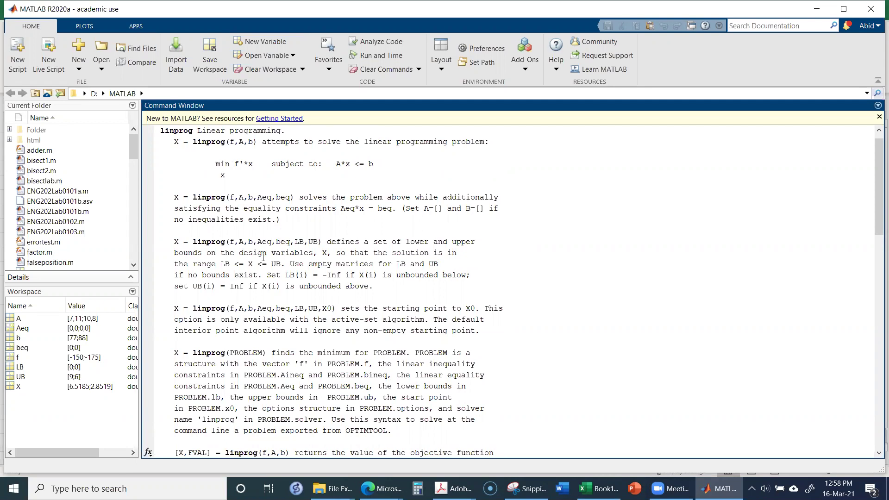
pyautogui.scroll(-20, 262, 257)
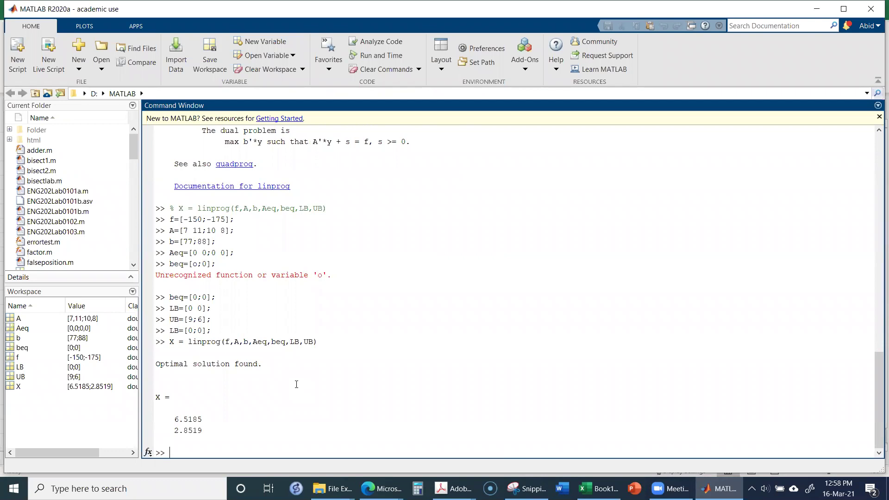
# Recall the objective definition and redefine it as the row vector f=[-150 -175]; with output suppressed.
pyautogui.press('Up')
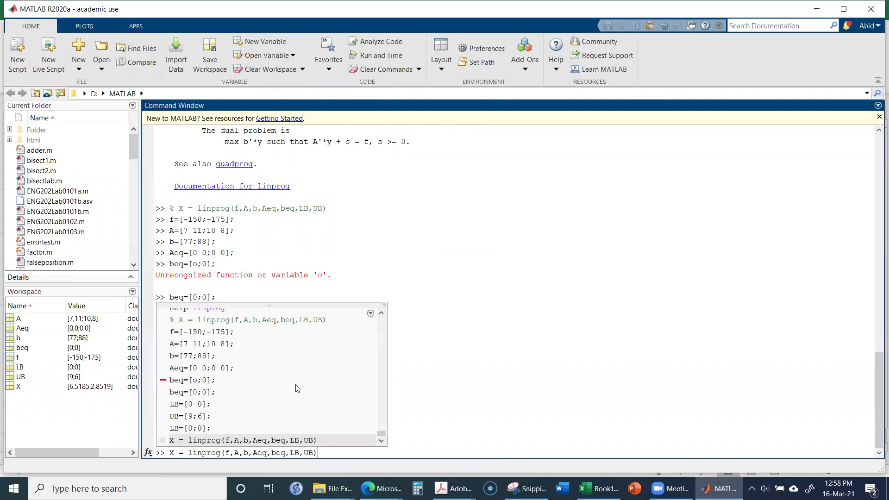
pyautogui.press('Up')
pyautogui.press('Up')
pyautogui.press('Up')
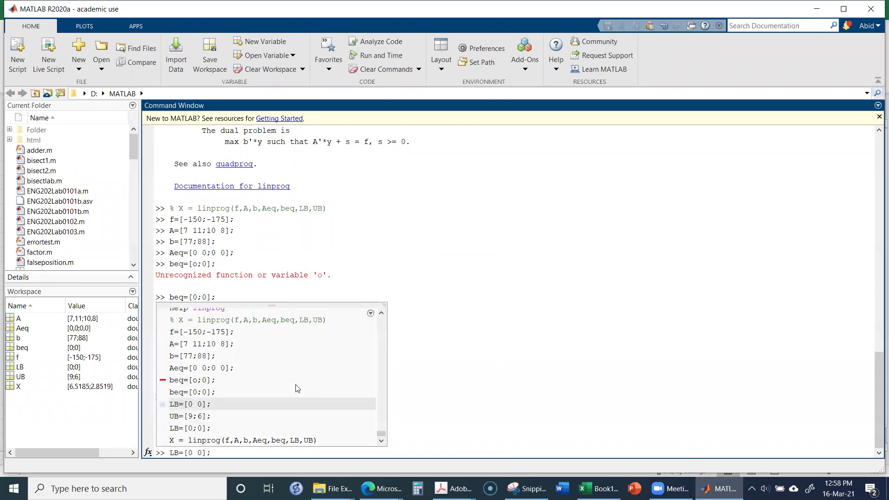
pyautogui.press('Up')
pyautogui.press('Up')
pyautogui.press('Up')
pyautogui.press('Up')
pyautogui.press('Up')
pyautogui.press('Up')
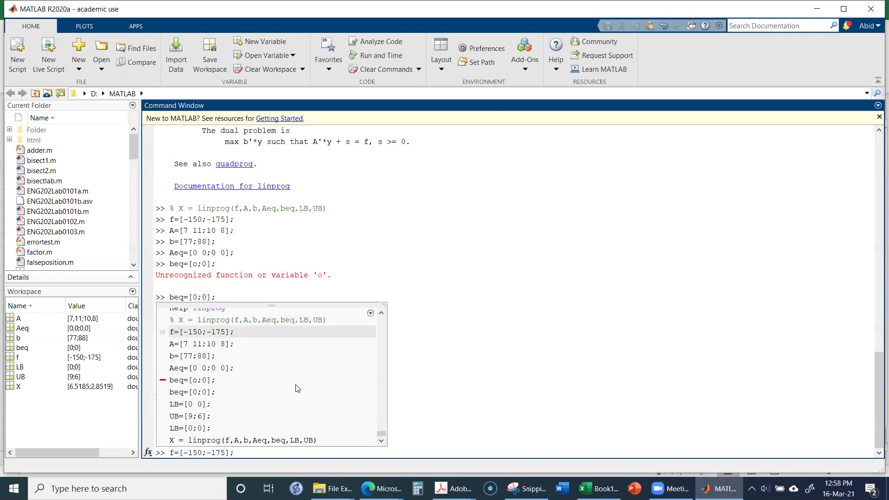
pyautogui.press('Left')
pyautogui.press('Left')
pyautogui.press('Left')
pyautogui.press('Left')
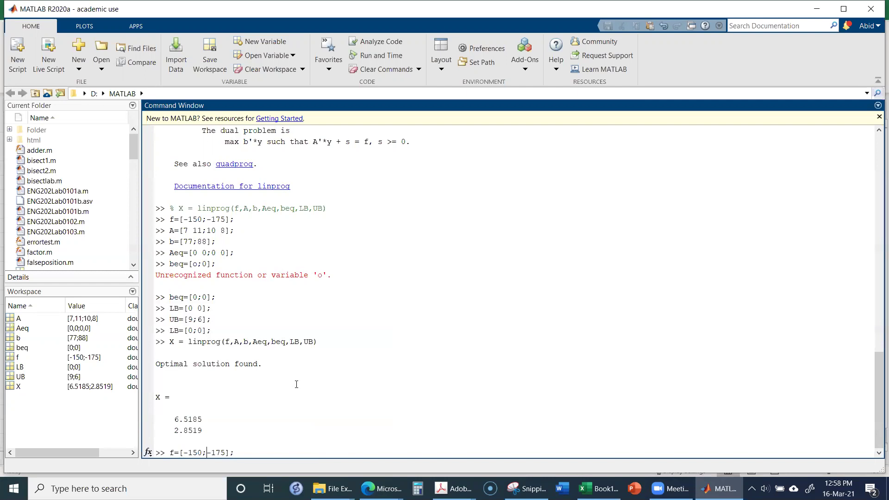
pyautogui.press('BackSpace')
pyautogui.press('Return')
# Rerun the earlier inequality coefficient matrix definition A=[7 11;10 8]; with output suppressed.
pyautogui.press('Up')
pyautogui.press('Up')
pyautogui.press('Up')
pyautogui.press('Up')
pyautogui.press('Up')
pyautogui.press('Up')
pyautogui.press('Up')
pyautogui.press('Up')
pyautogui.press('Up')
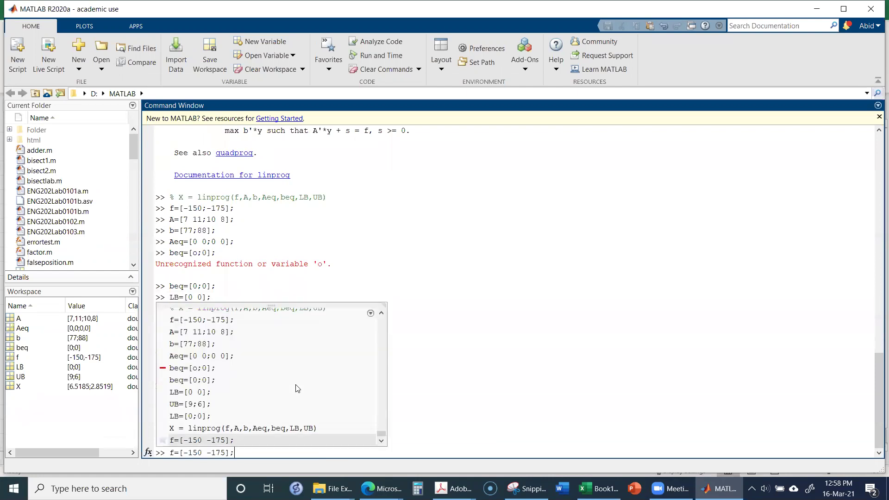
pyautogui.press('Up')
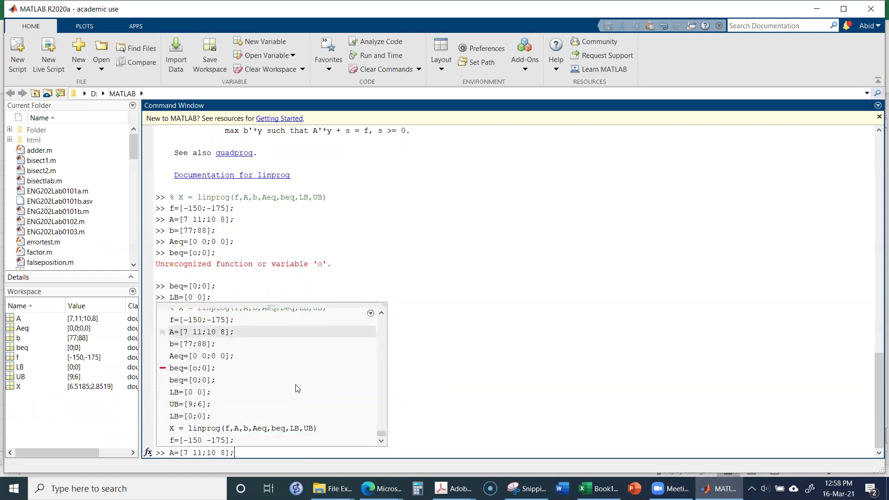
pyautogui.press('Return')
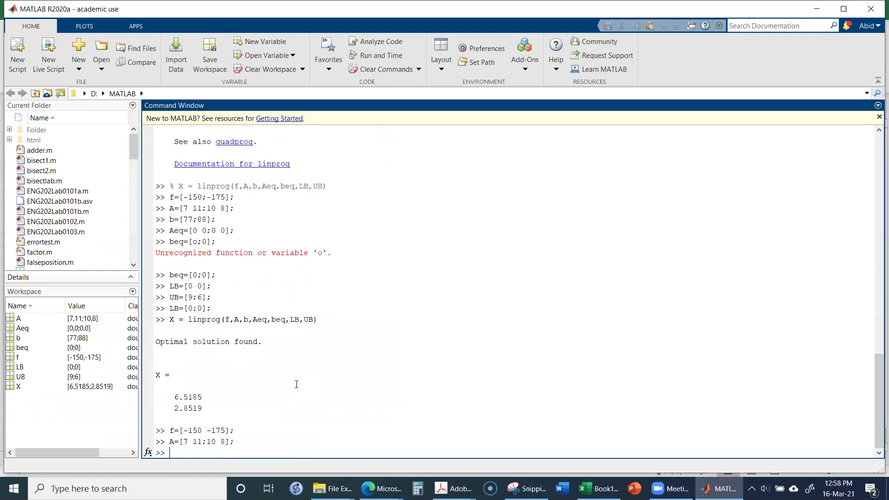
# Redefine the inequality right-hand side as the row vector b=[77 88]; by editing its earlier definition.
pyautogui.press('Up')
pyautogui.press('Up')
pyautogui.press('Up')
pyautogui.press('Up')
pyautogui.press('Up')
pyautogui.press('Up')
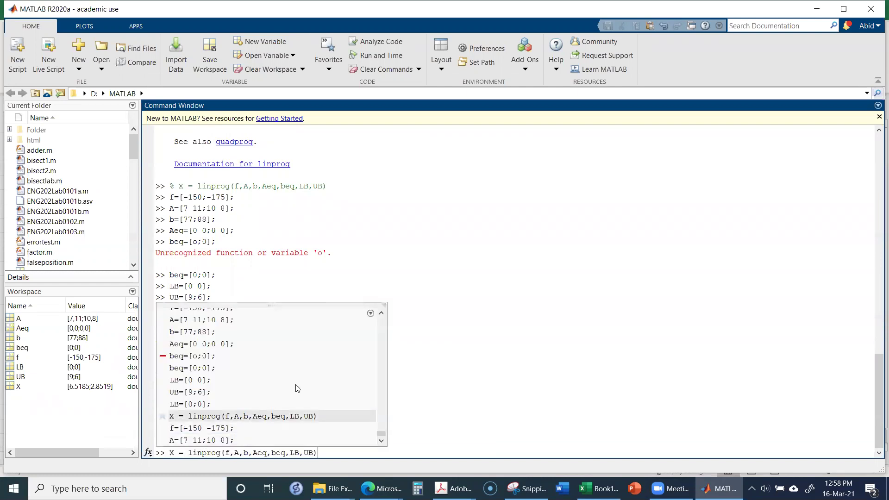
pyautogui.press('Up')
pyautogui.press('Up')
pyautogui.press('Up')
pyautogui.press('Up')
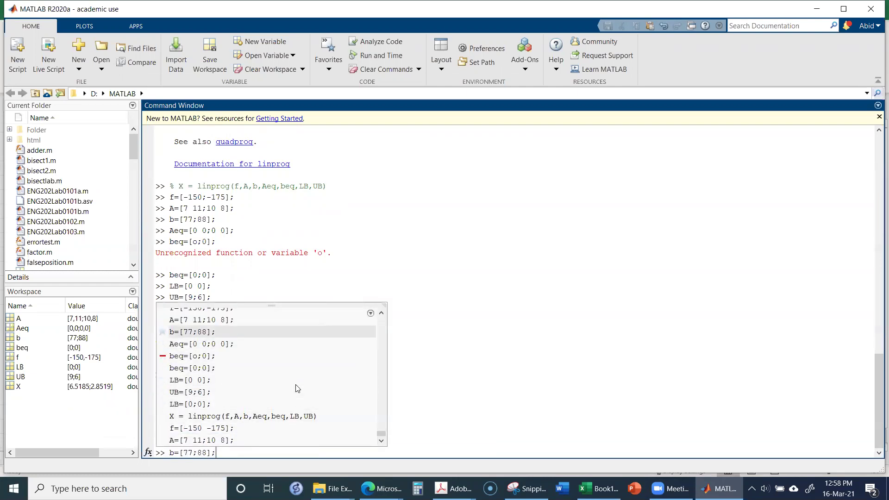
pyautogui.press('Left')
pyautogui.press('Left')
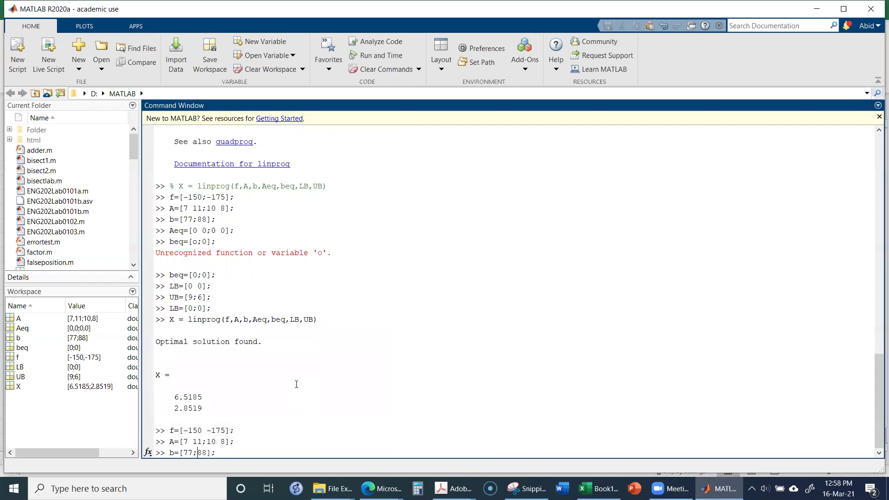
pyautogui.press('BackSpace')
pyautogui.press('Return')
# Rerun the earlier equality coefficient matrix definition Aeq=[0 0;0 0]; with output suppressed.
pyautogui.press('Up')
pyautogui.press('Up')
pyautogui.press('Up')
pyautogui.press('Up')
pyautogui.press('Up')
pyautogui.press('Up')
pyautogui.press('Up')
pyautogui.press('Up')
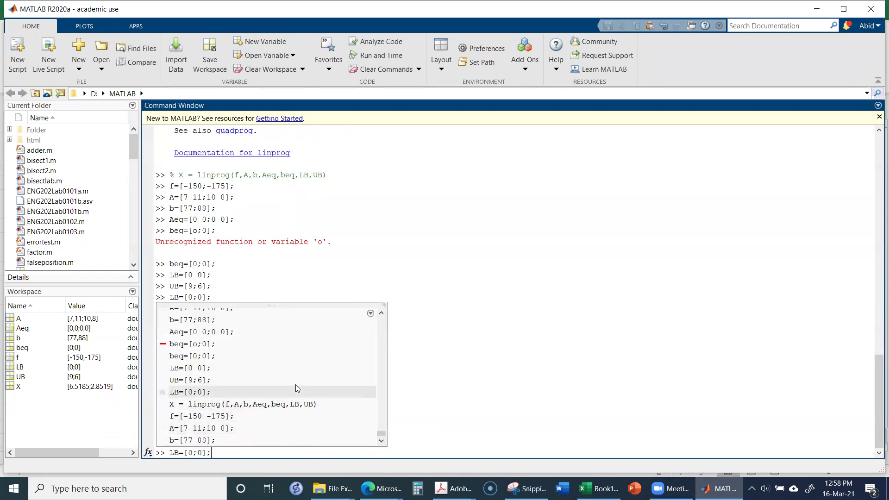
pyautogui.press('Up')
pyautogui.press('Up')
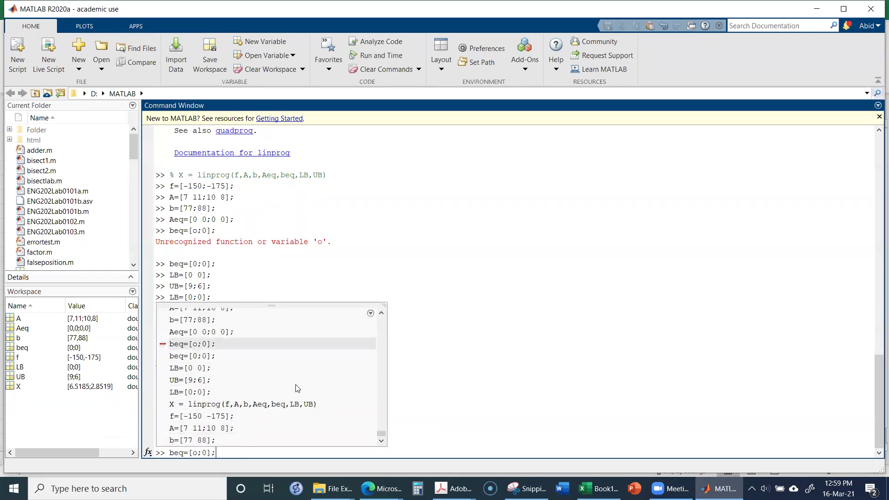
pyautogui.press('Return')
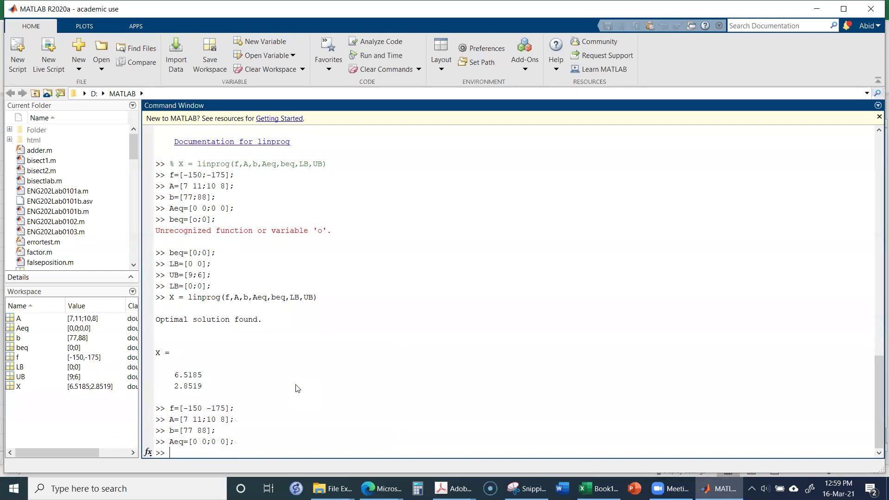
# Redefine the equality right-hand side as the row vector beq=[0 0]; by editing its earlier definition.
pyautogui.press('Up')
pyautogui.press('Up')
pyautogui.press('Up')
pyautogui.press('Up')
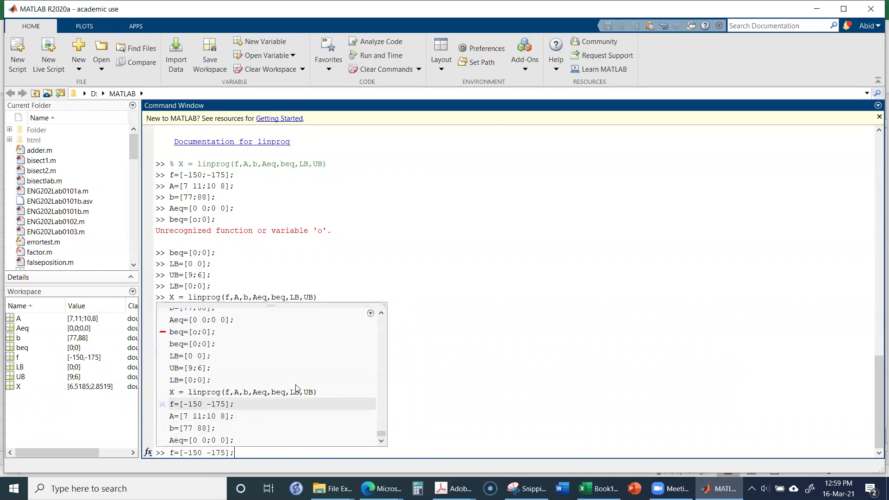
pyautogui.press('Up')
pyautogui.press('Up')
pyautogui.press('Up')
pyautogui.press('Up')
pyautogui.press('Up')
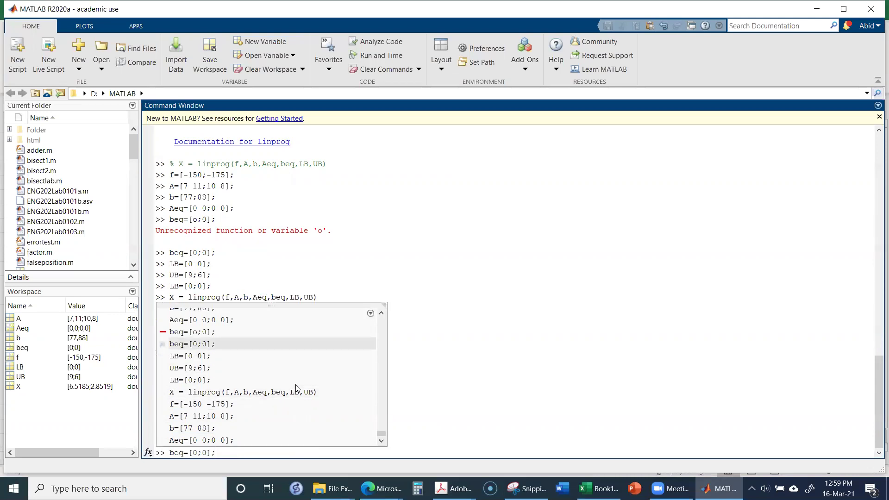
pyautogui.press('Left')
pyautogui.press('Left')
pyautogui.press('Left')
pyautogui.press('BackSpace')
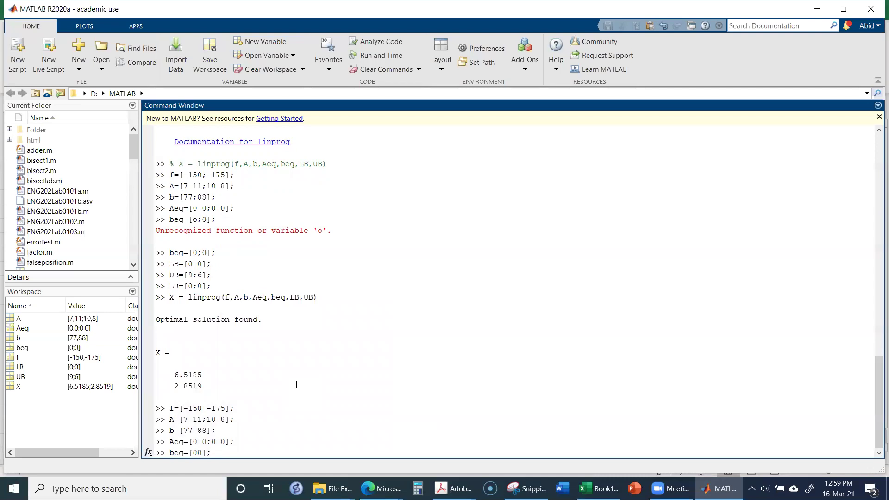
pyautogui.press('Right')
pyautogui.press('Return')
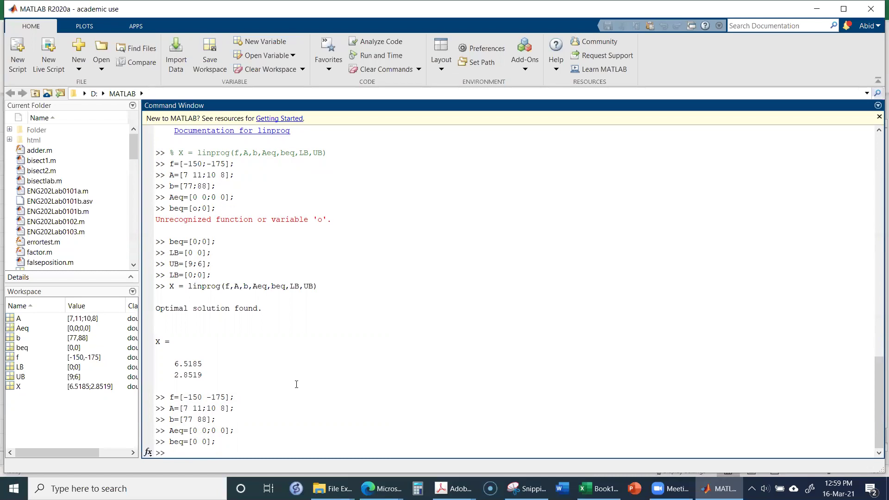
# Redefine the lower bounds as the row vector LB=[0 0]; by editing the earlier column-vector definition.
pyautogui.press('Up')
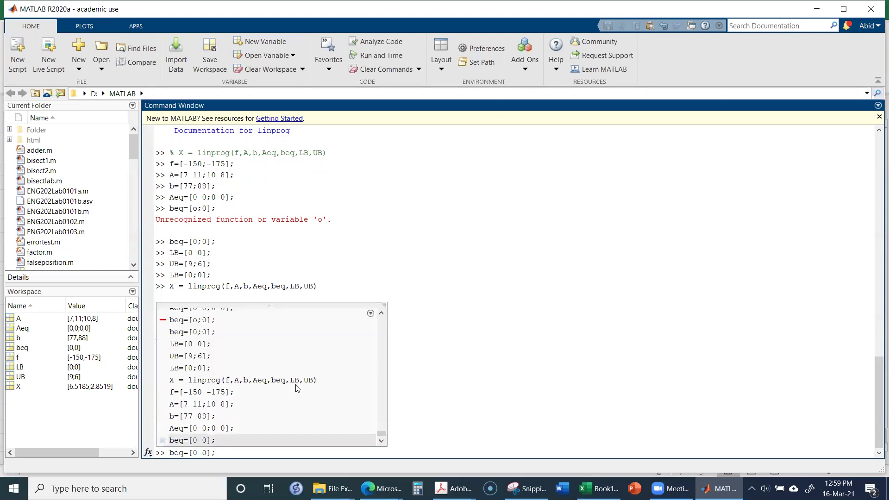
pyautogui.press('Up')
pyautogui.press('Up')
pyautogui.press('Up')
pyautogui.press('Up')
pyautogui.press('Up')
pyautogui.press('Up')
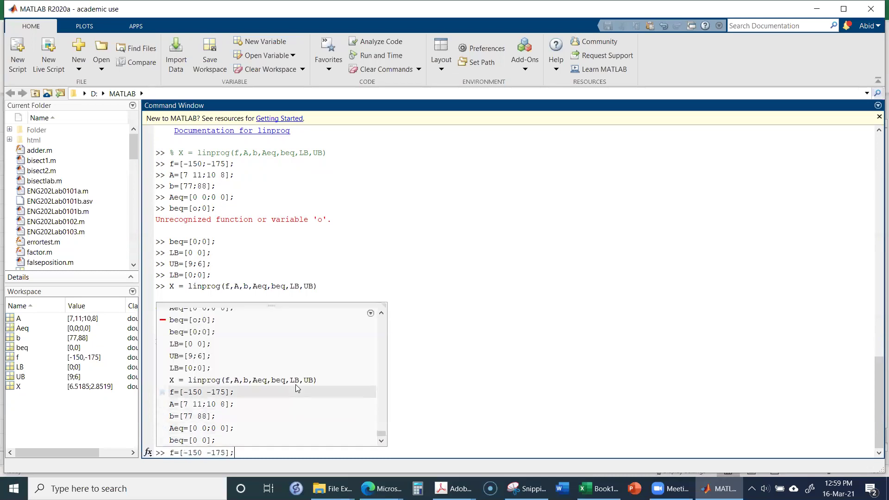
pyautogui.press('Left')
pyautogui.press('Left')
pyautogui.press('Left')
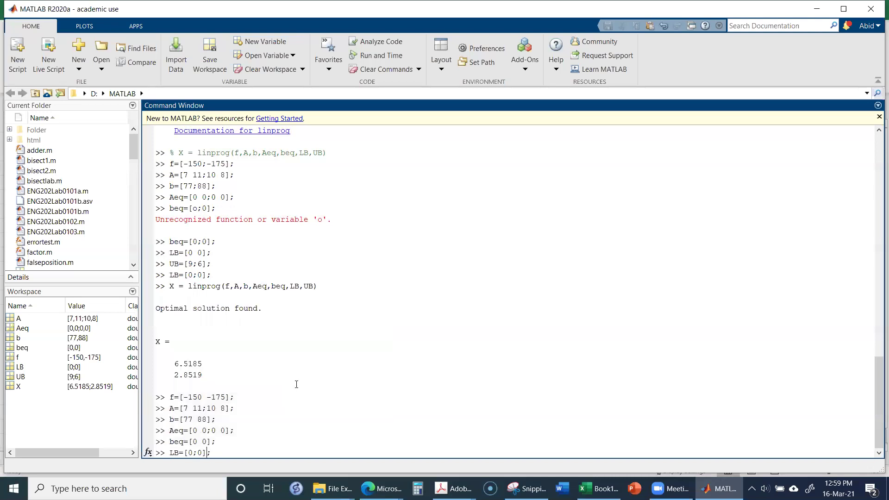
pyautogui.press('BackSpace')
pyautogui.press('Right')
pyautogui.press('Right')
pyautogui.press('Return')
# Redefine the upper bounds as the row vector UB=[9 6]; by editing the earlier column-vector definition.
pyautogui.press('Up')
pyautogui.press('Up')
pyautogui.press('Up')
pyautogui.press('Up')
pyautogui.press('Up')
pyautogui.press('Up')
pyautogui.press('Up')
pyautogui.press('Up')
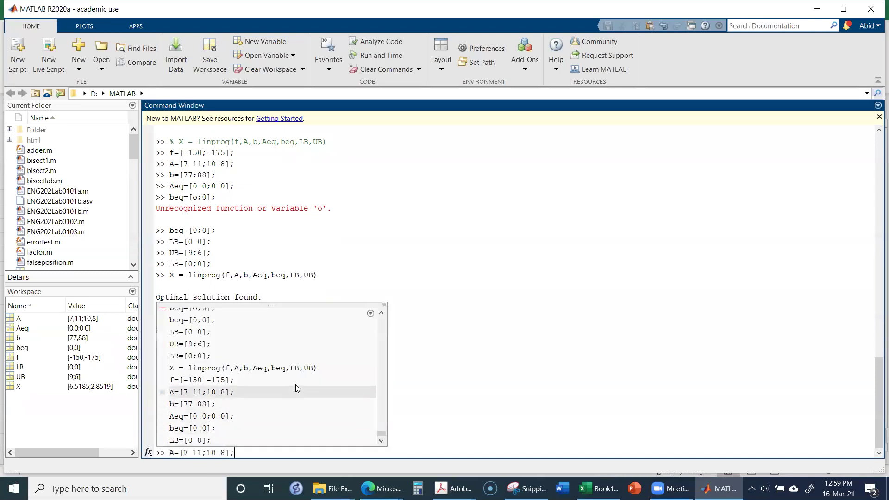
pyautogui.press('Down')
pyautogui.press('Up')
pyautogui.press('Up')
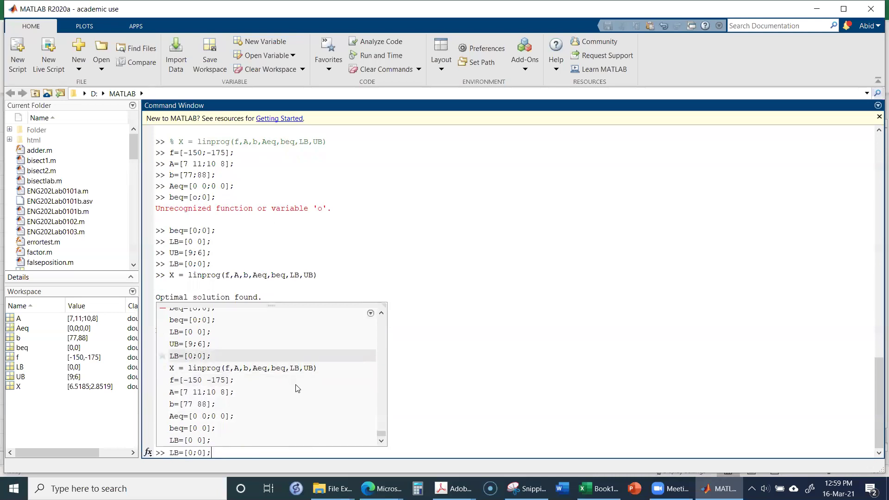
pyautogui.press('Left')
pyautogui.press('Left')
pyautogui.press('Left')
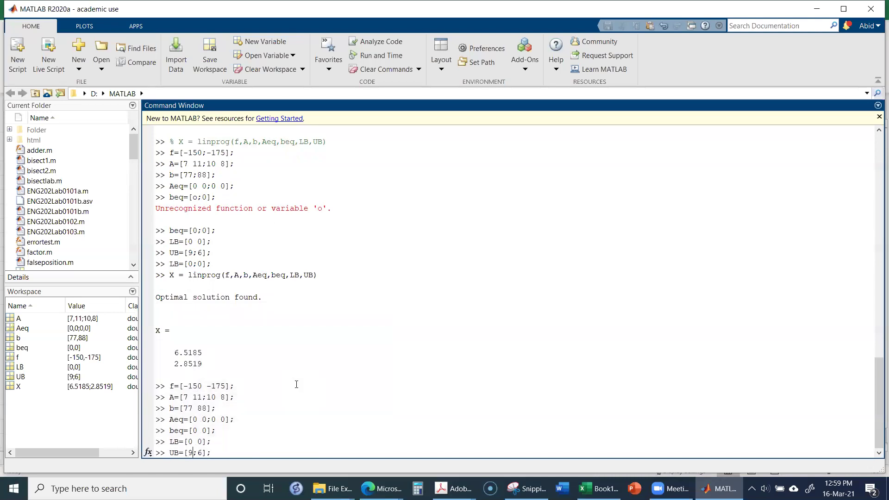
pyautogui.press('BackSpace')
pyautogui.press('Return')
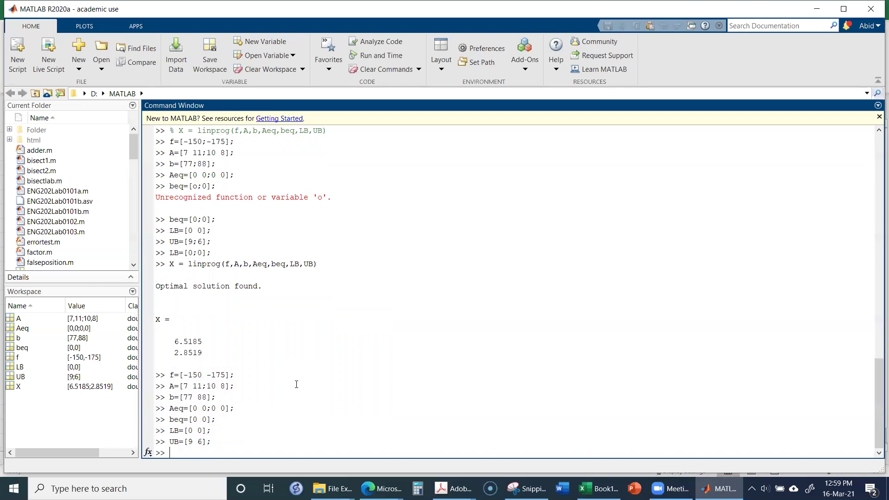
# Rerun the earlier solver call X = linprog(f,A,b,Aeq,beq,LB,UB) with the row-vector inputs.
pyautogui.press('Up')
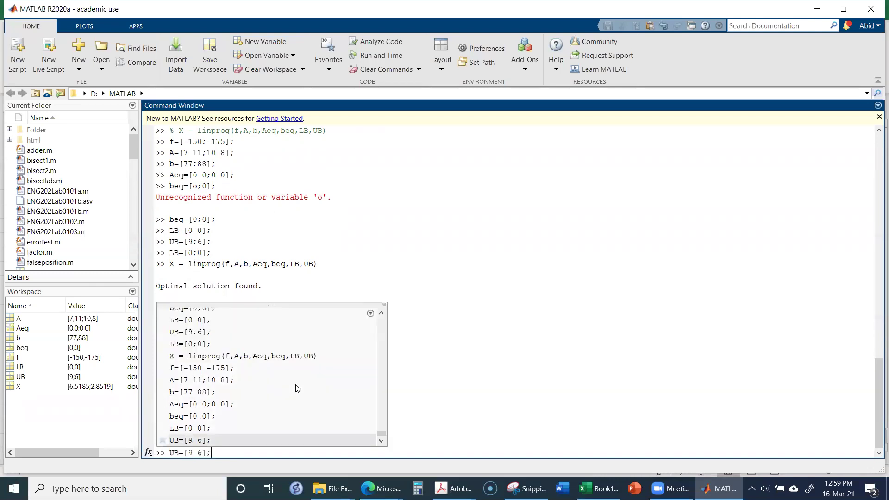
pyautogui.press('Up')
pyautogui.press('Up')
pyautogui.press('Up')
pyautogui.press('Up')
pyautogui.press('Up')
pyautogui.press('Up')
pyautogui.press('Up')
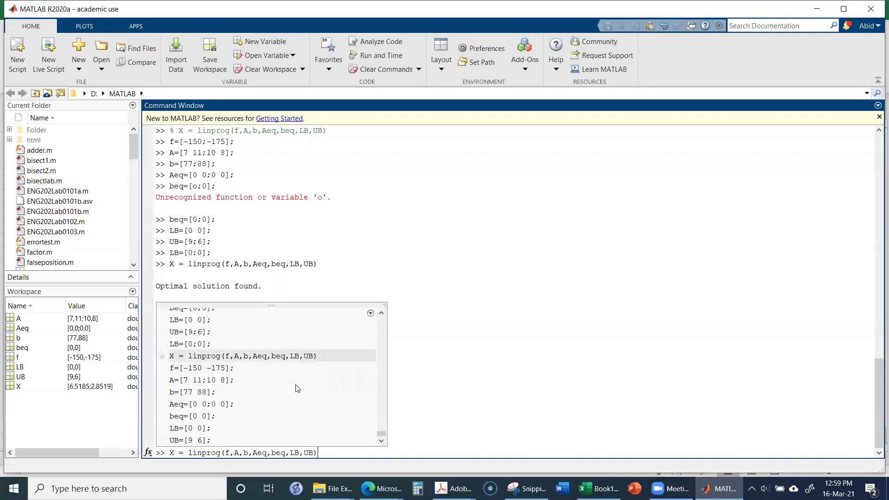
pyautogui.press('Return')
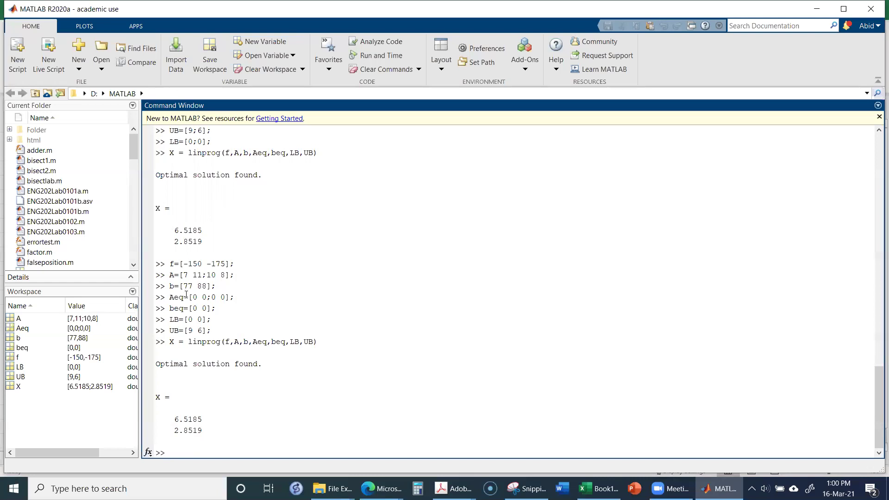
pyautogui.scroll(-2, 90, 200)
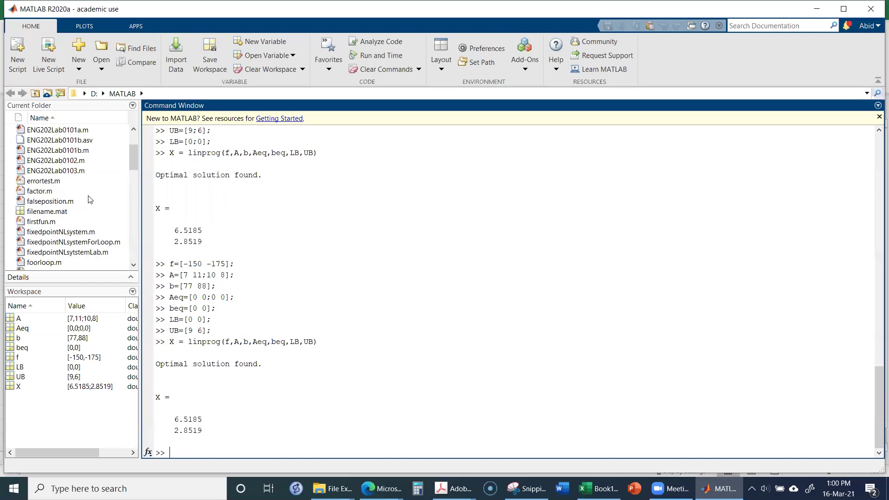
pyautogui.scroll(-3, 90, 199)
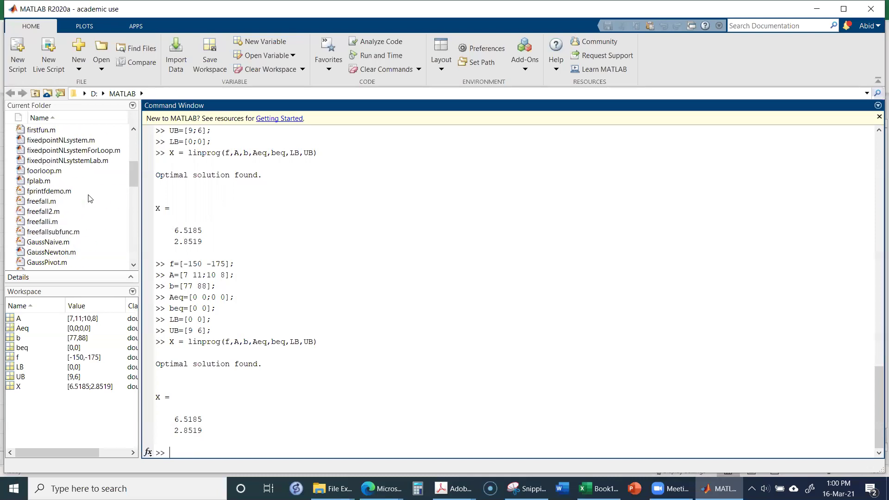
pyautogui.scroll(6, 91, 199)
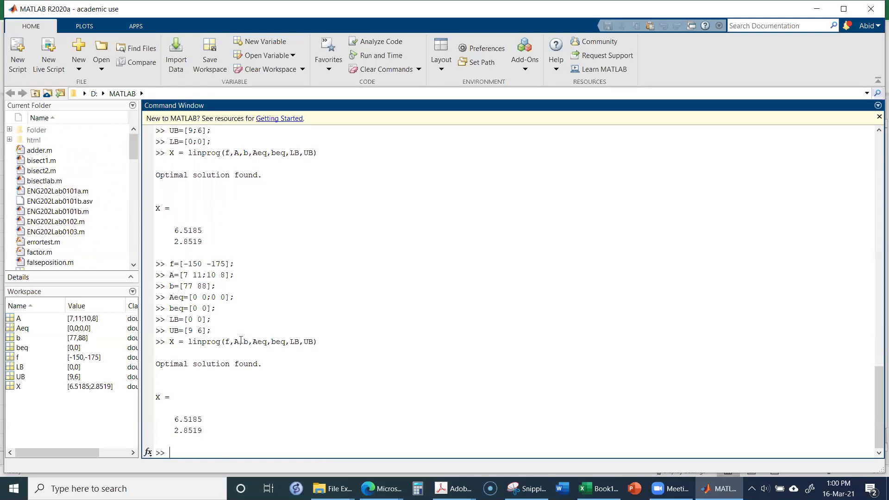
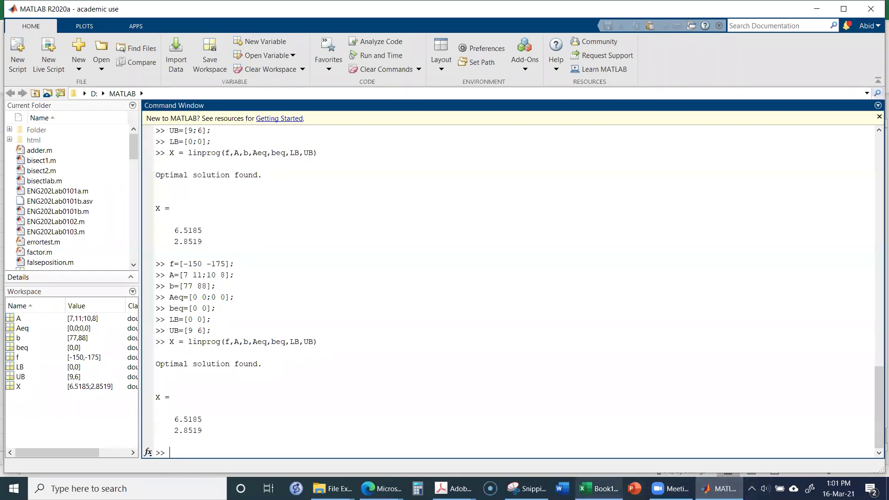
# Switch to the Book1 workbook in Excel and add a new blank worksheet after Sheet1.
pyautogui.moveTo(454, 488)
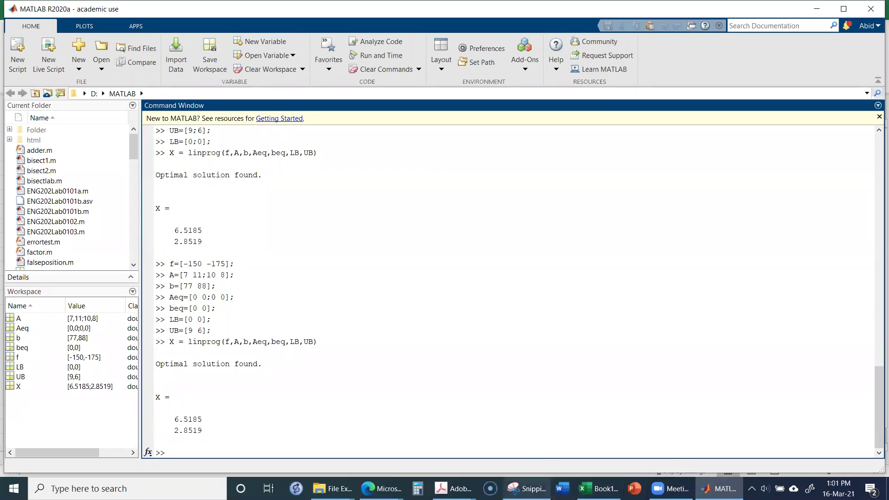
pyautogui.click(453, 488)
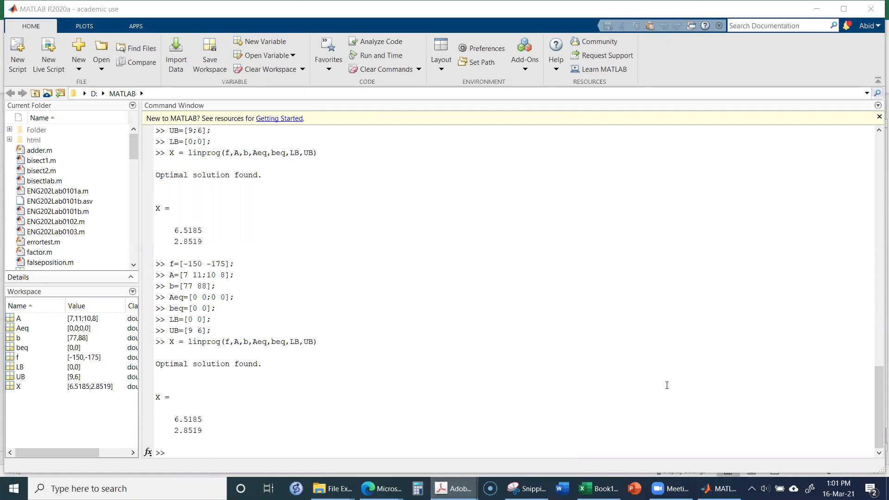
pyautogui.click(598, 488)
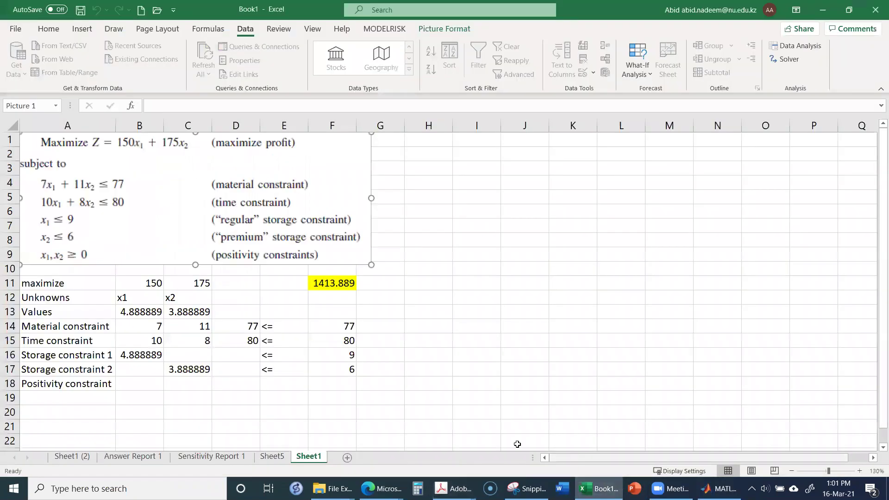
pyautogui.click(347, 458)
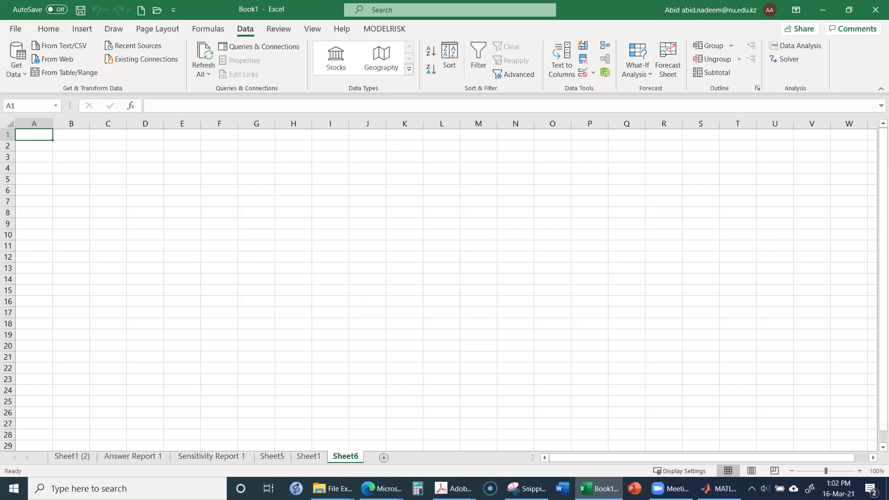
# Enter the column headers x in A1 and y in B1 of the new blank worksheet, keeping A2 empty.
pyautogui.hotkey('alt', 'Tab')
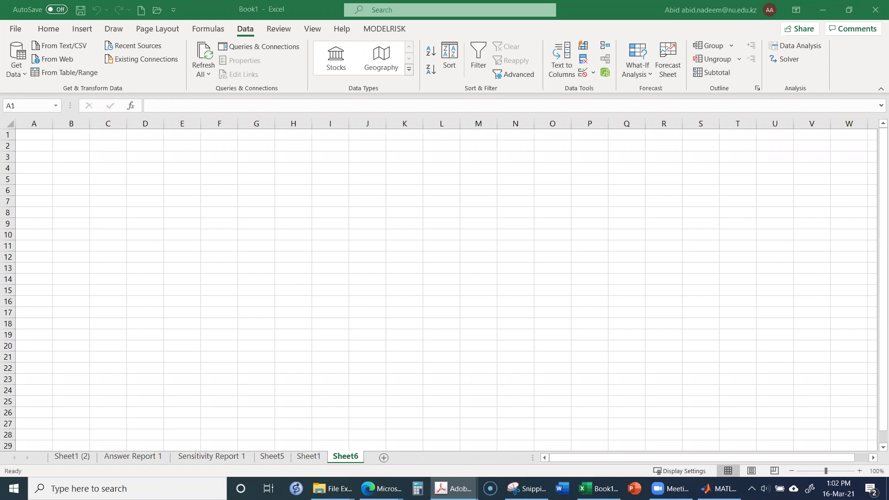
pyautogui.click(43, 137)
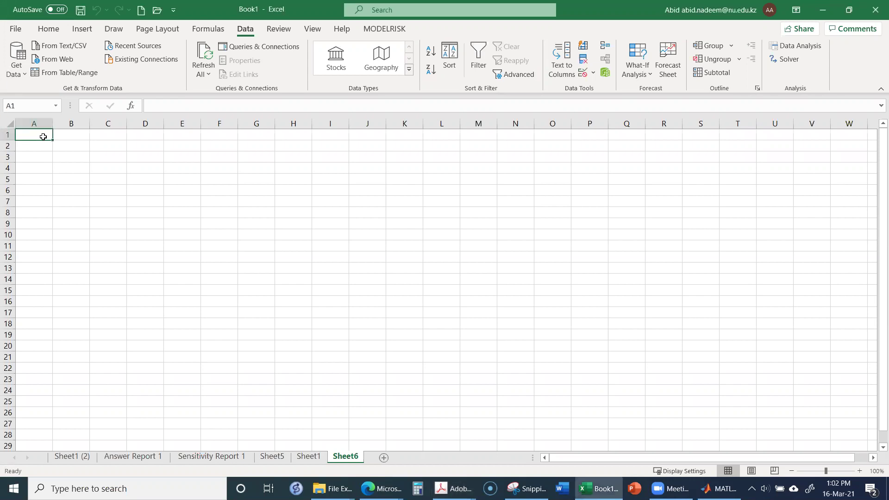
pyautogui.write('x')
pyautogui.press('Return')
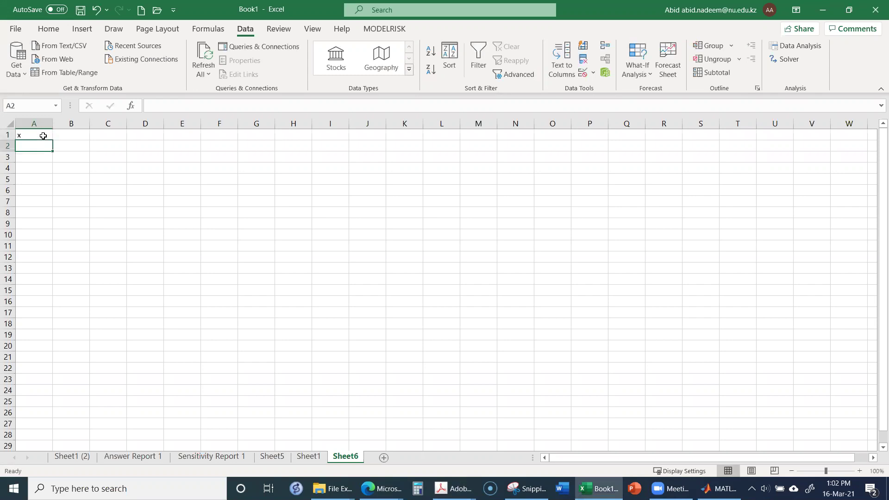
pyautogui.write('y')
pyautogui.press('Return')
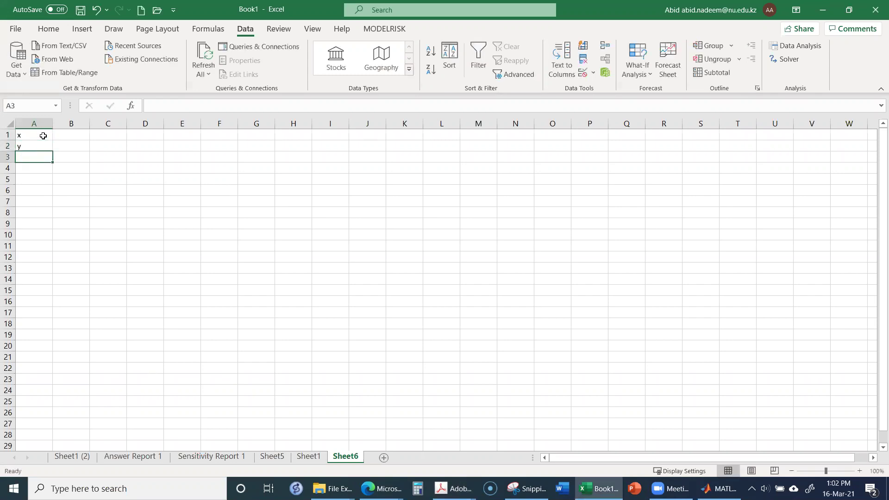
pyautogui.press('Up')
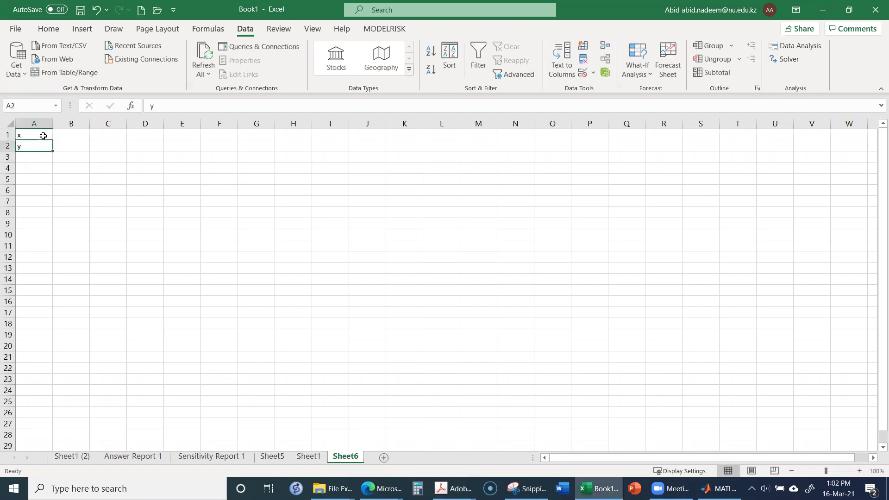
pyautogui.press('Right')
pyautogui.press('Up')
pyautogui.write('y')
pyautogui.press('Return')
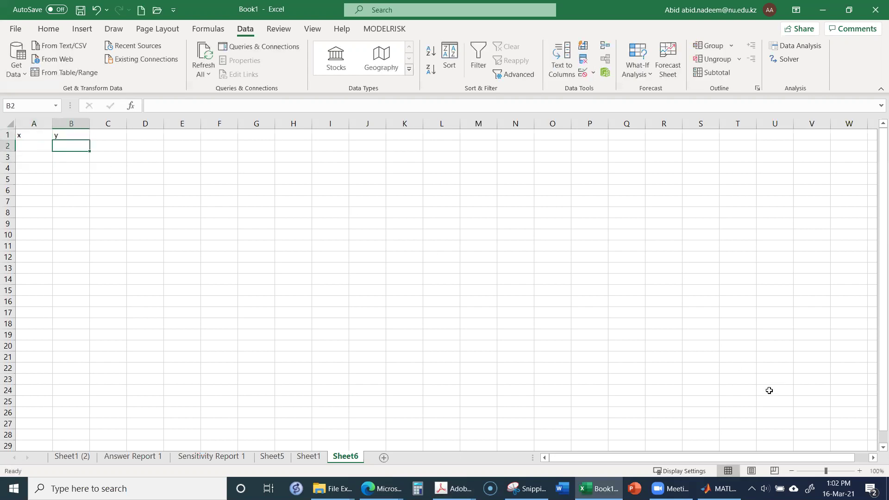
# Enter the first five x values, 0.5, 1, 1.5, 2 and 2.5, in cells A2 to A6.
pyautogui.click(859, 471)
pyautogui.click(859, 471)
pyautogui.click(859, 470)
pyautogui.click(859, 471)
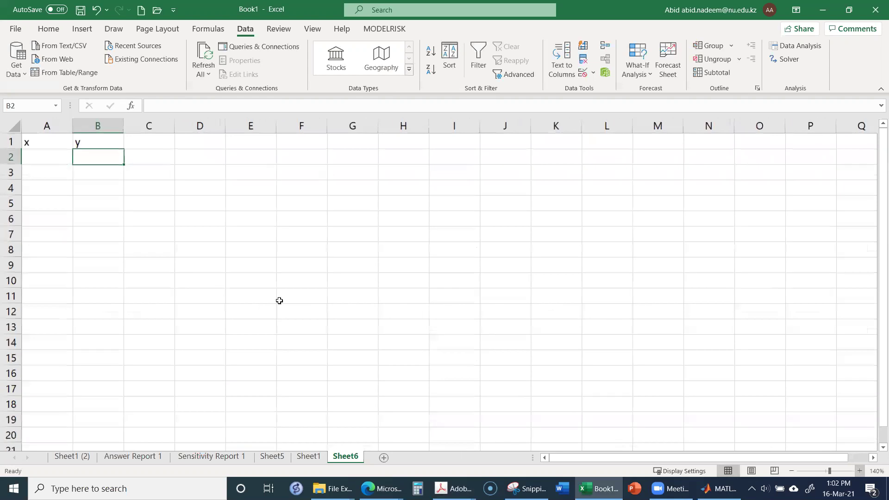
pyautogui.click(35, 151)
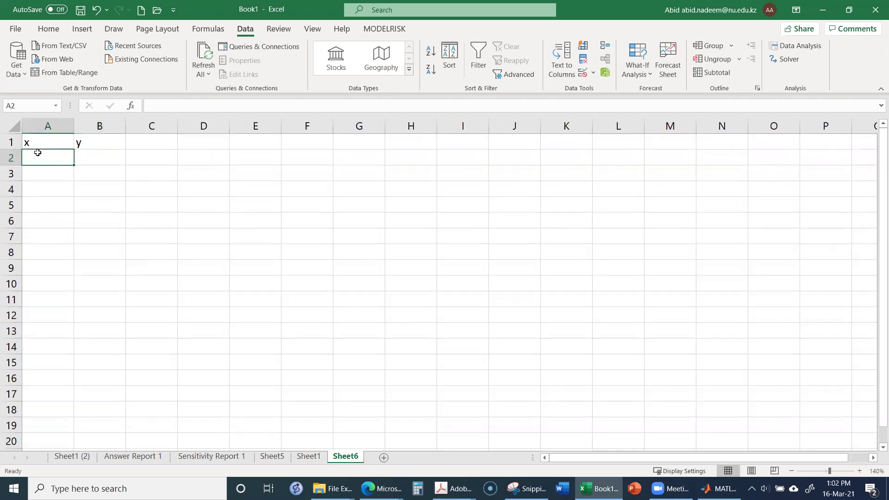
pyautogui.write('.5')
pyautogui.press('Return')
pyautogui.write('1')
pyautogui.press('Return')
pyautogui.write('1.5')
pyautogui.press('Return')
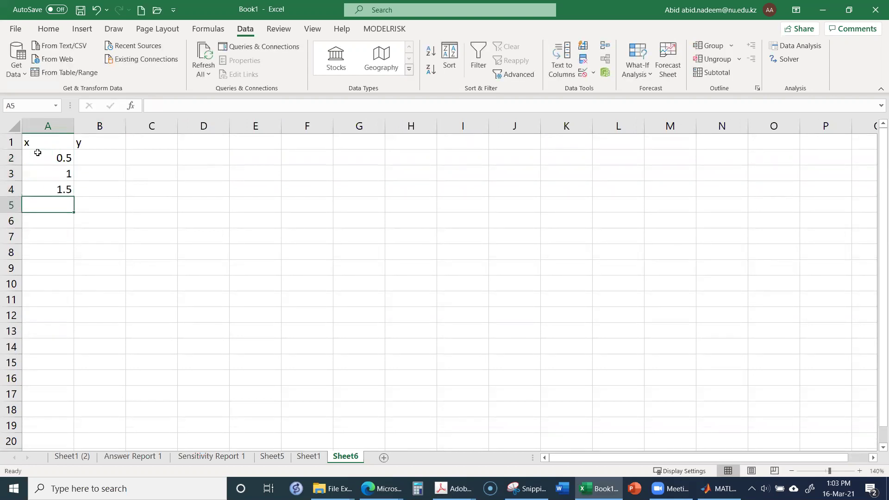
pyautogui.write('2')
pyautogui.press('Return')
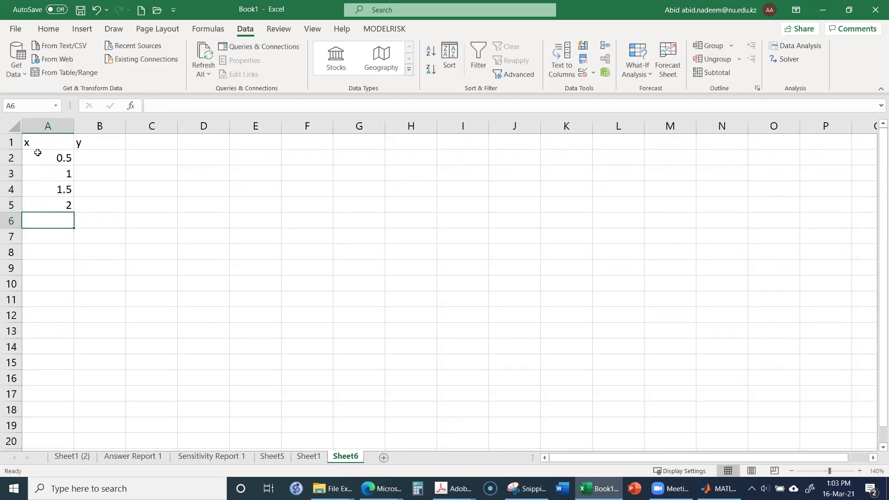
pyautogui.write('2.5')
pyautogui.press('Return')
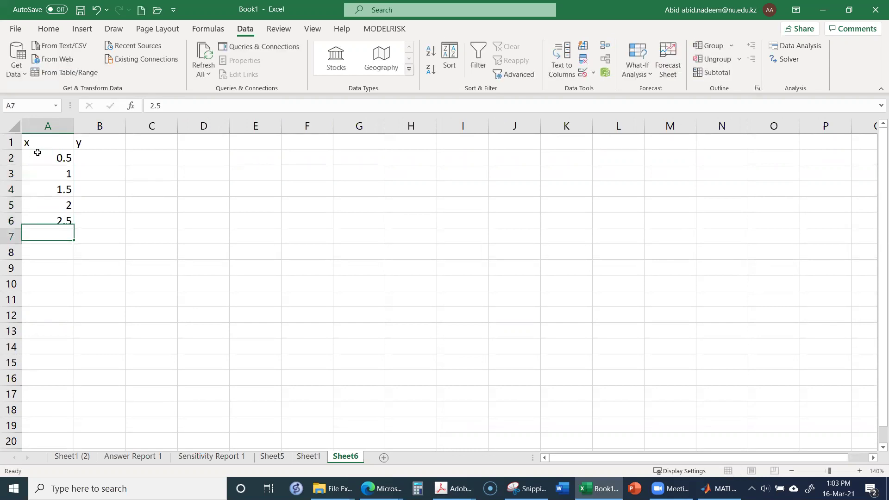
# Continue the x column with 3, 3.5, 4, 4.5, 5 and 5.5 in cells A7 to A12.
pyautogui.write('3')
pyautogui.press('Return')
pyautogui.write('3.5')
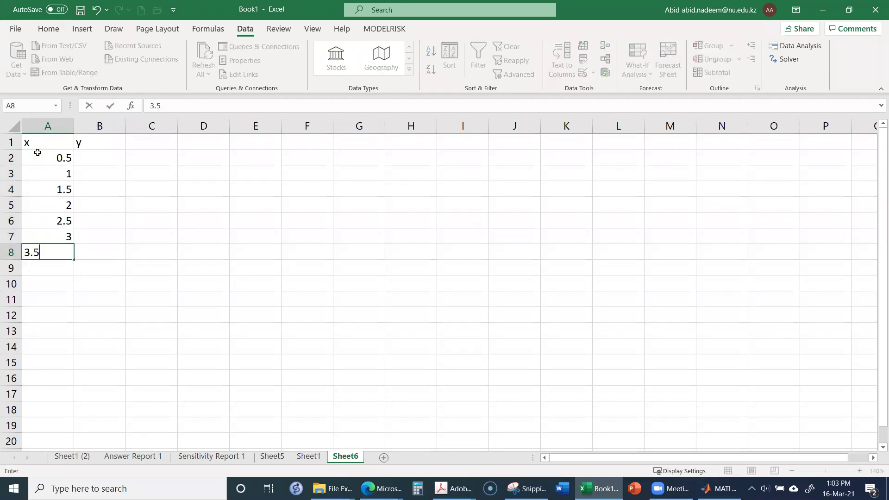
pyautogui.press('Return')
pyautogui.write('4')
pyautogui.press('Return')
pyautogui.write('4.5')
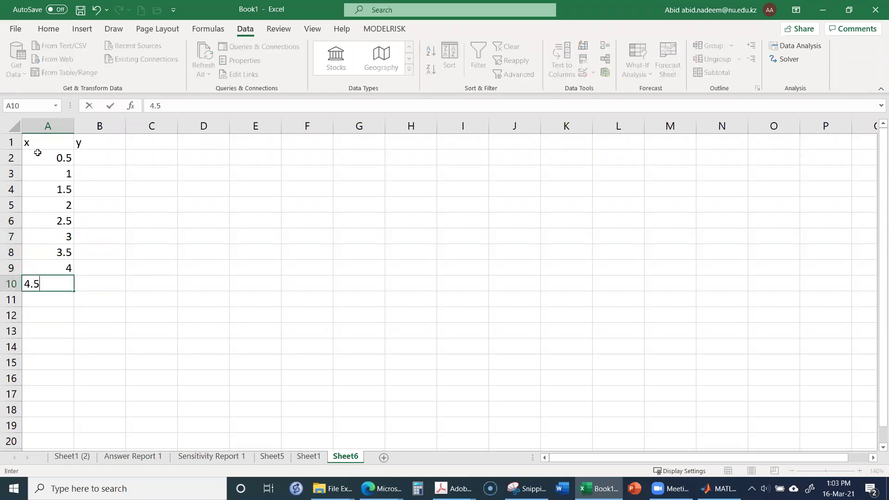
pyautogui.press('Return')
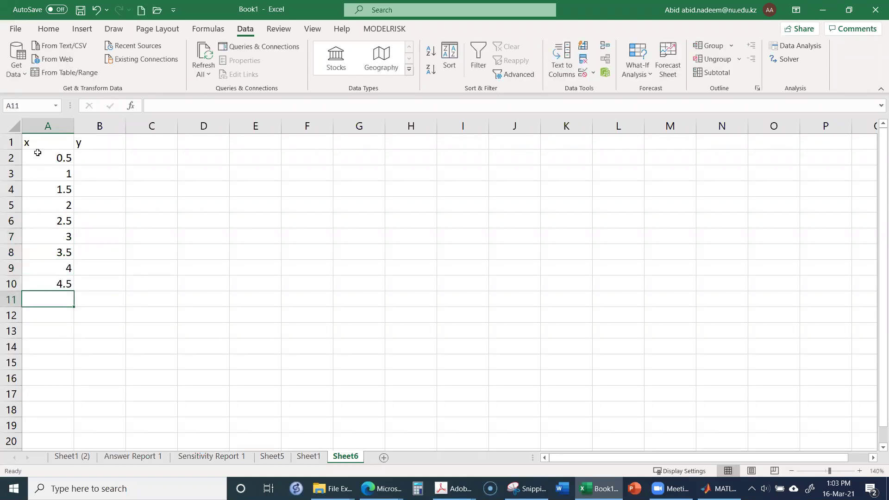
pyautogui.write('5')
pyautogui.press('Return')
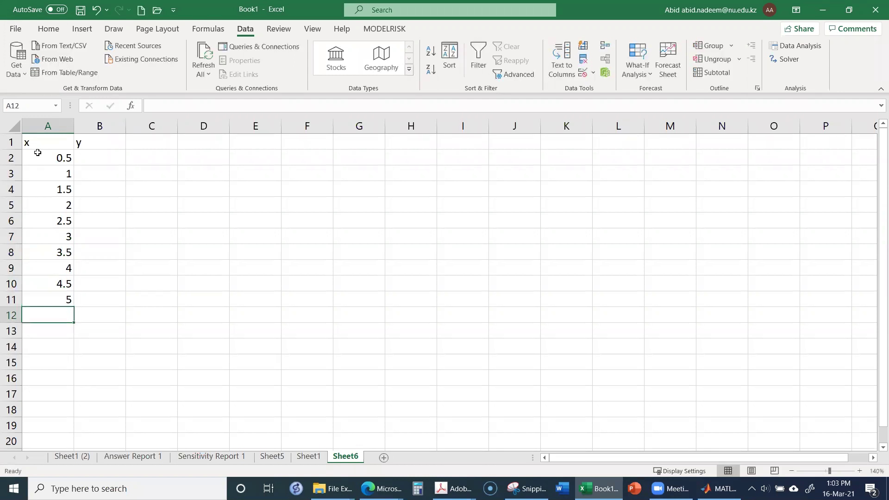
pyautogui.write('5.5')
pyautogui.press('Return')
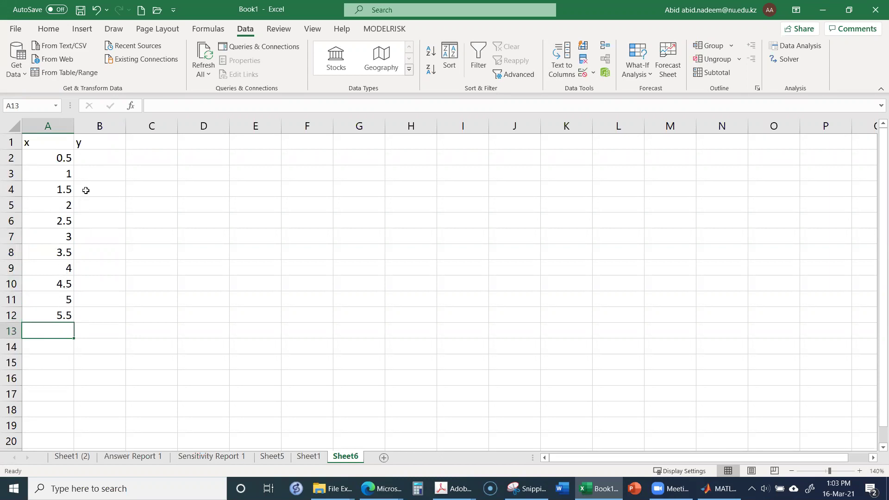
# Enter the first five y values, 0.53, 0.69, 1.5, 1.5 and 2, in cells B2 to B6.
pyautogui.click(97, 161)
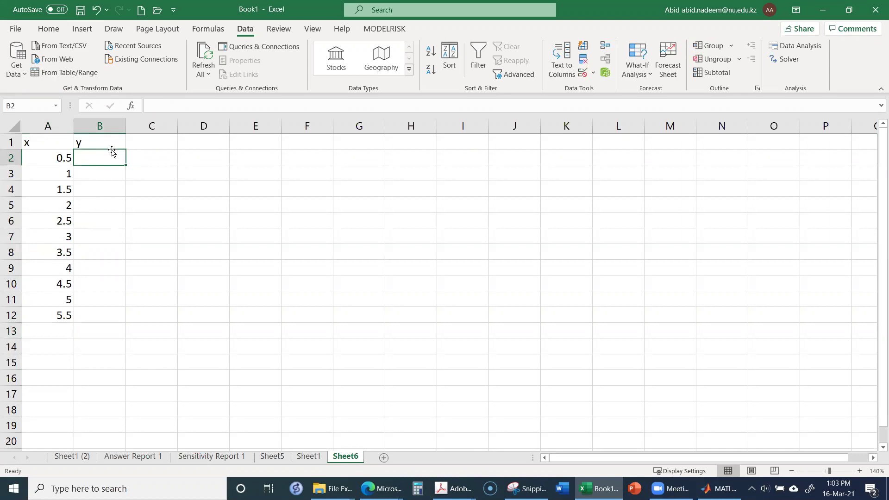
pyautogui.write('.53')
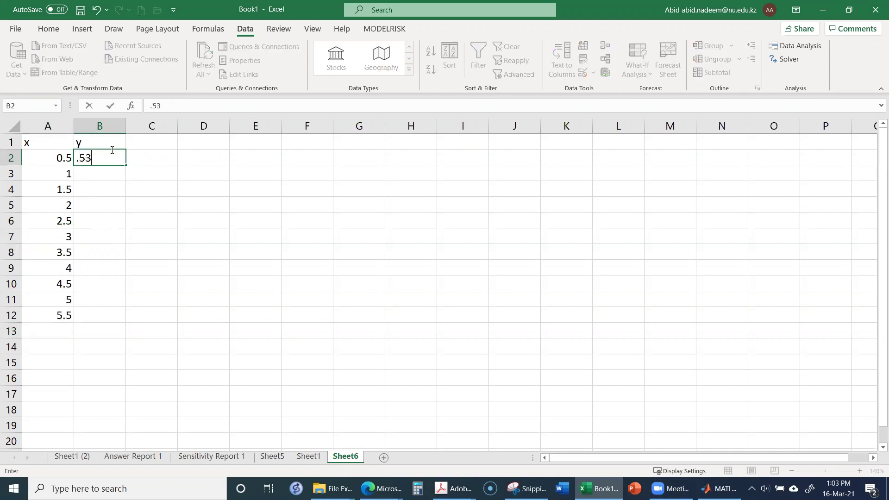
pyautogui.press('Return')
pyautogui.write('.69')
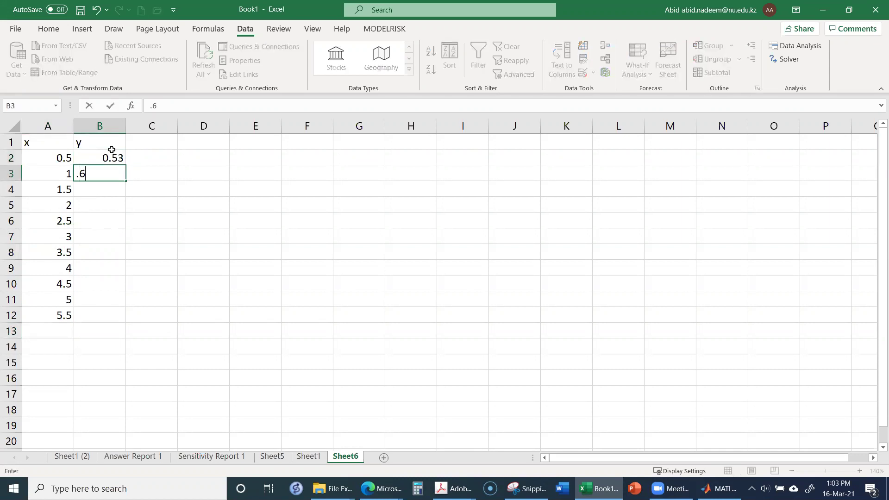
pyautogui.press('Return')
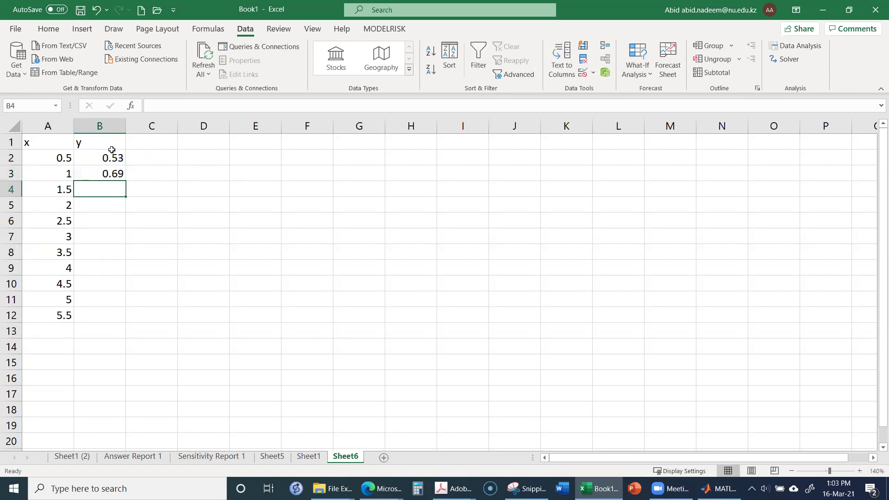
pyautogui.write('1.5')
pyautogui.press('Return')
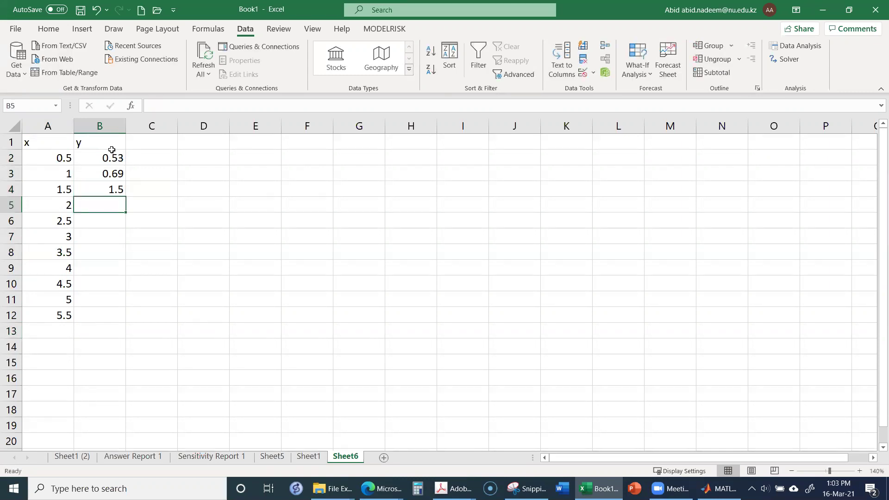
pyautogui.write('1.5')
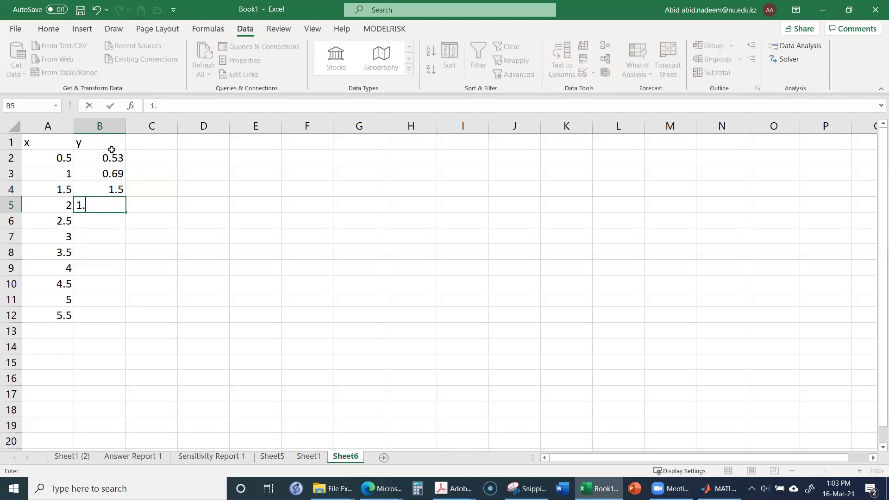
pyautogui.press('Return')
pyautogui.write('2')
pyautogui.press('Return')
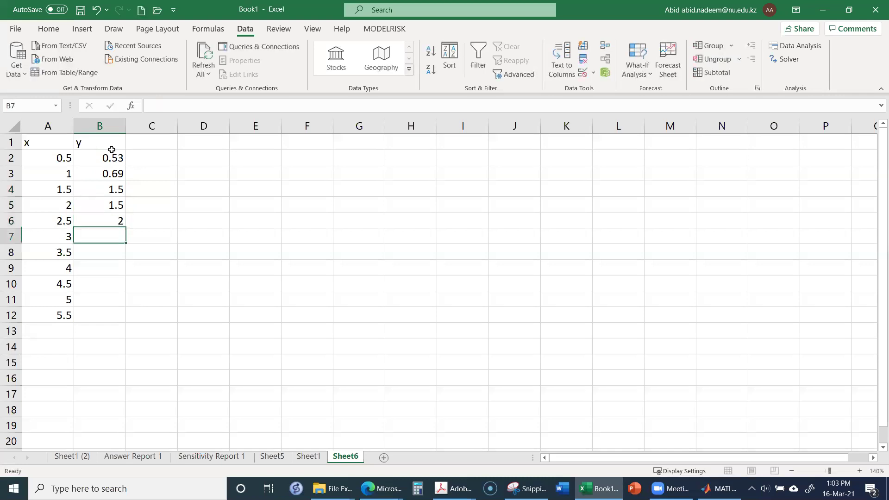
# Continue the y column with 2.06, 2.28, 2.23, 2.73, 2.42 and 2.79 in cells B7 to B12.
pyautogui.write('2.06')
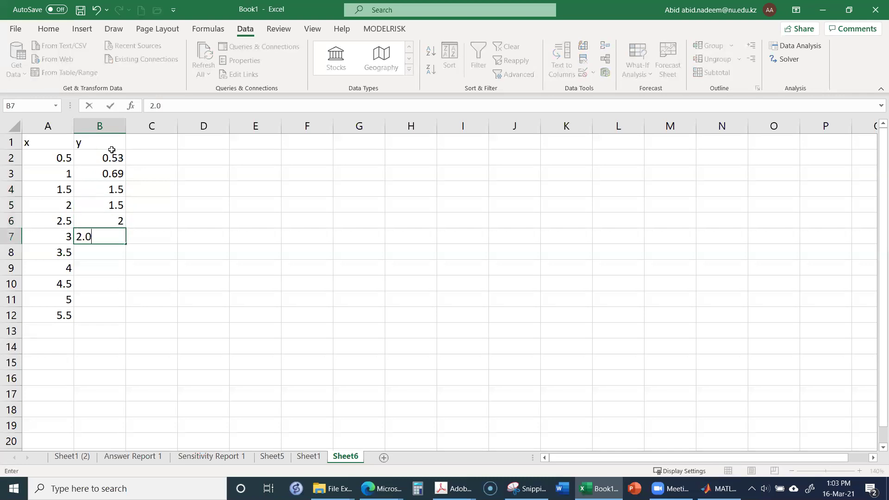
pyautogui.press('Return')
pyautogui.write('2.28')
pyautogui.press('Return')
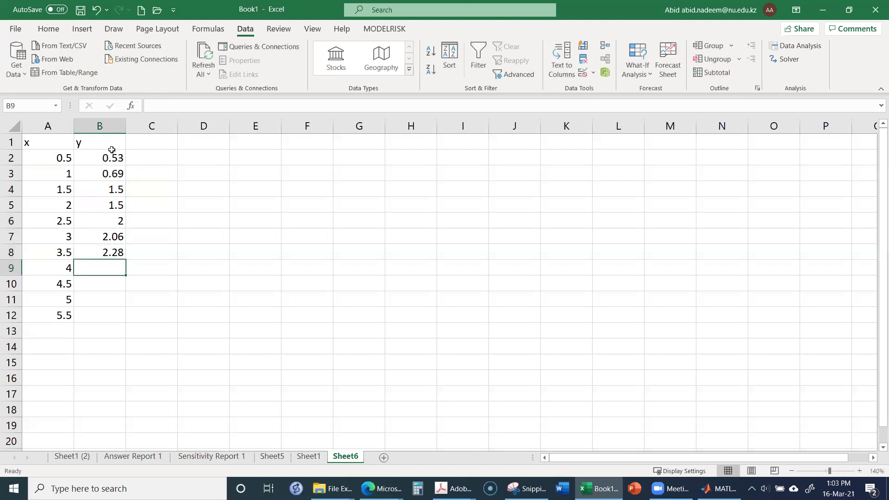
pyautogui.write('2.23')
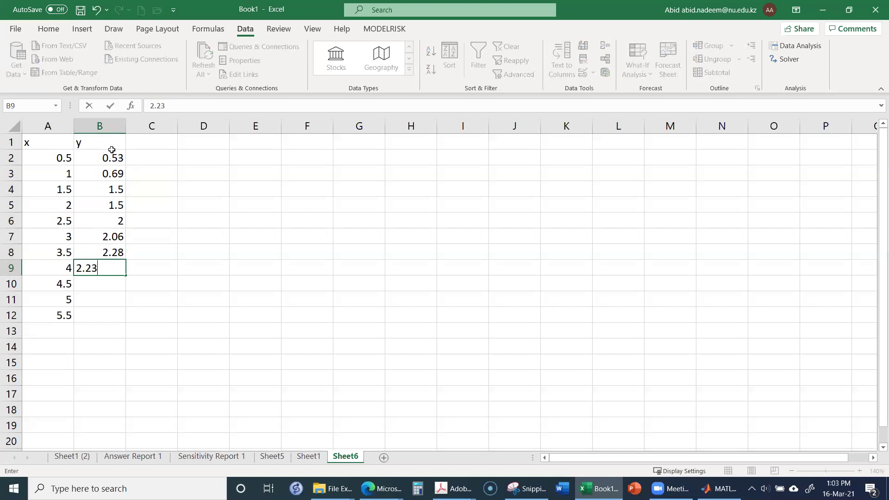
pyautogui.press('Return')
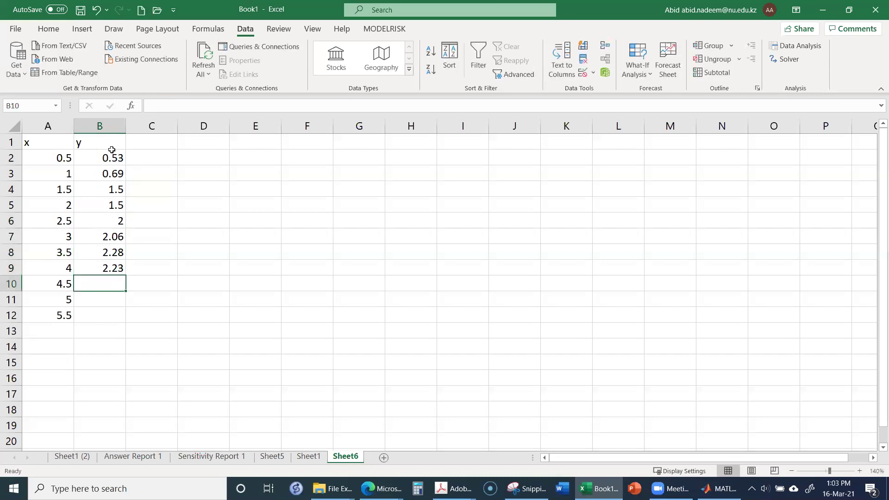
pyautogui.write('2.7')
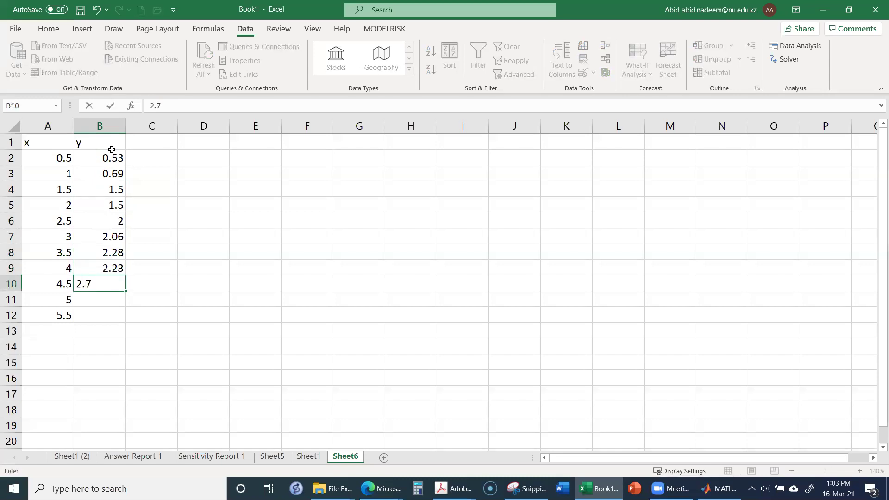
pyautogui.write('3')
pyautogui.press('Return')
pyautogui.write('2.42')
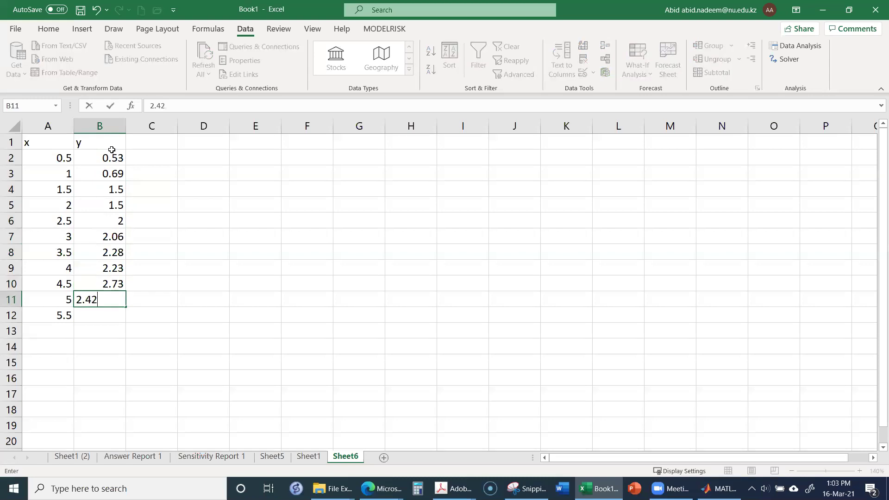
pyautogui.press('Return')
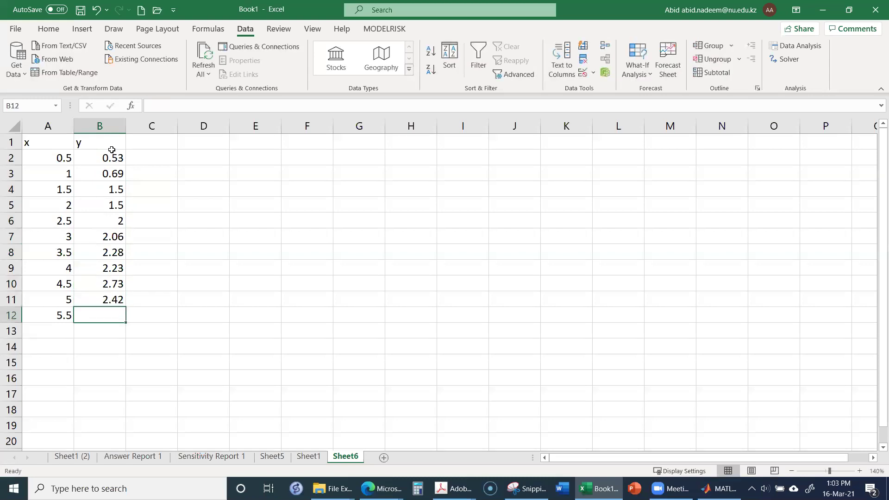
pyautogui.write('2.79')
pyautogui.press('Return')
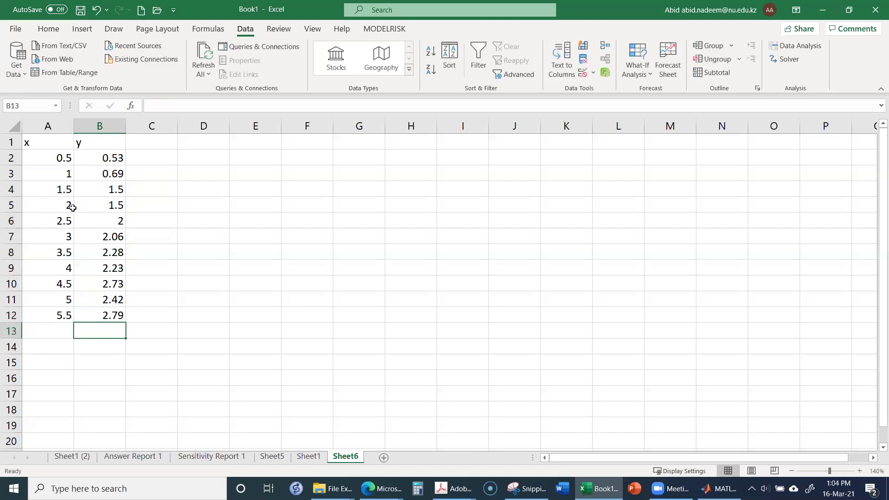
# Insert a markers-only scatter chart of the x and y data in A1:B12.
pyautogui.moveTo(47, 142); pyautogui.dragTo(104, 315)
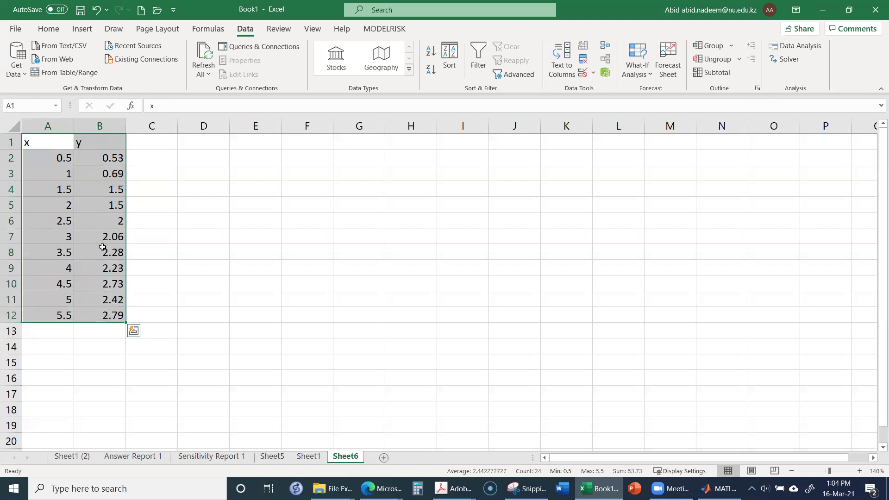
pyautogui.click(83, 30)
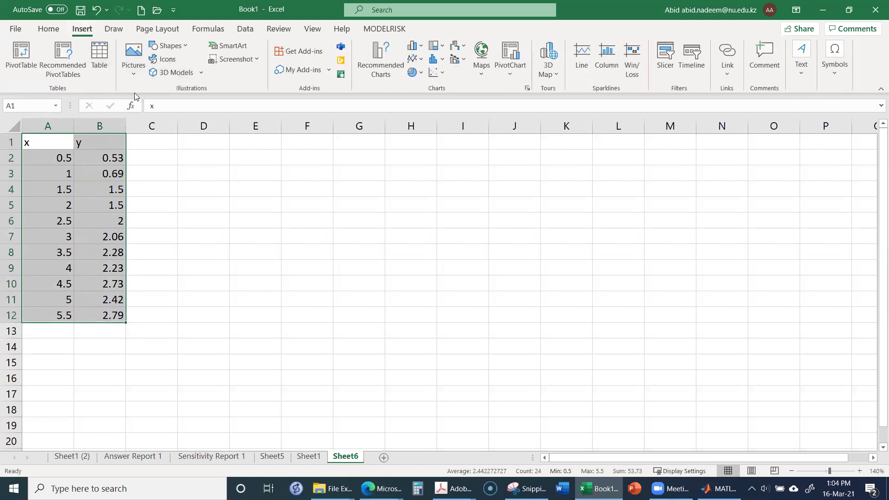
pyautogui.click(442, 75)
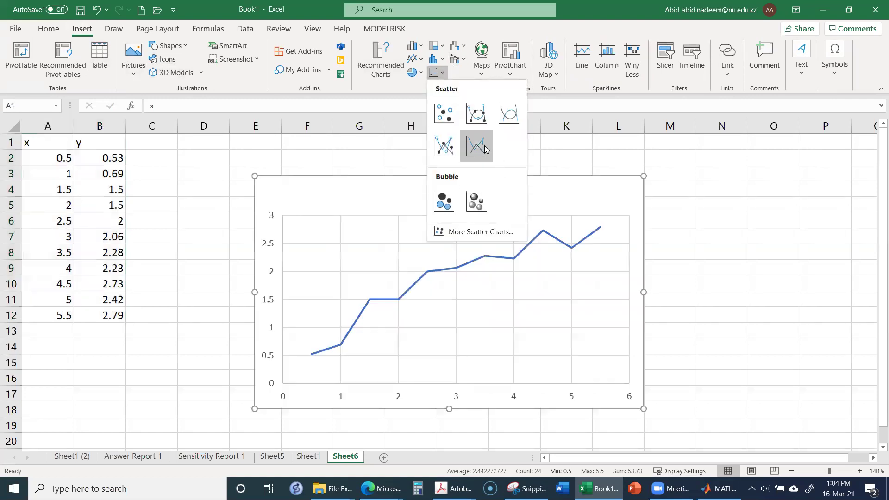
pyautogui.click(455, 122)
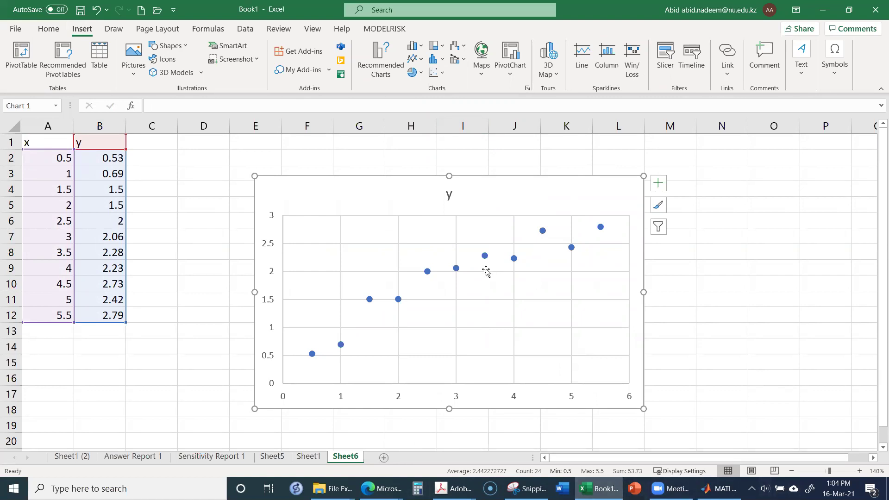
# Add a linear trendline to the y series, display its equation, and place the equation label in the empty area above the points.
pyautogui.rightClick(456, 270)
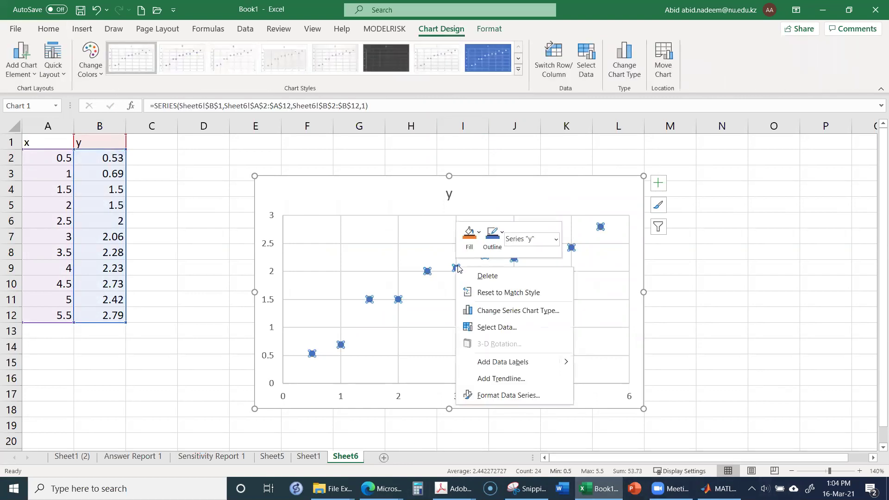
pyautogui.click(493, 378)
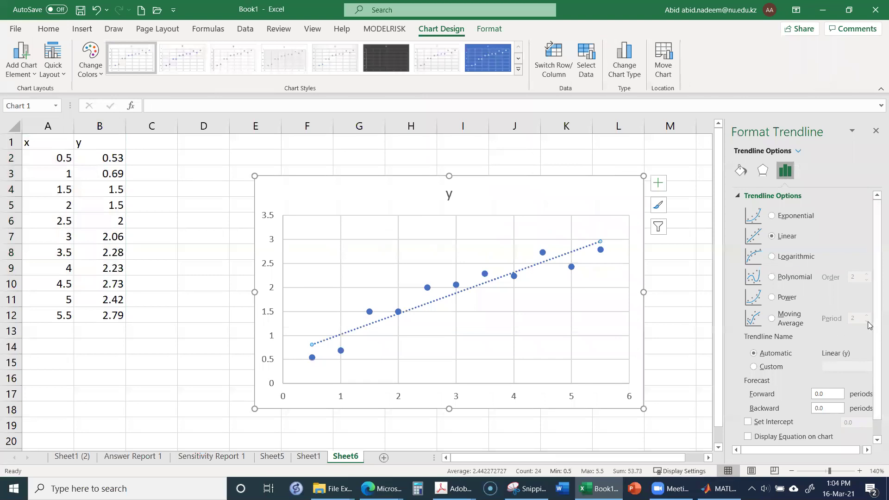
pyautogui.scroll(-1, 868, 327)
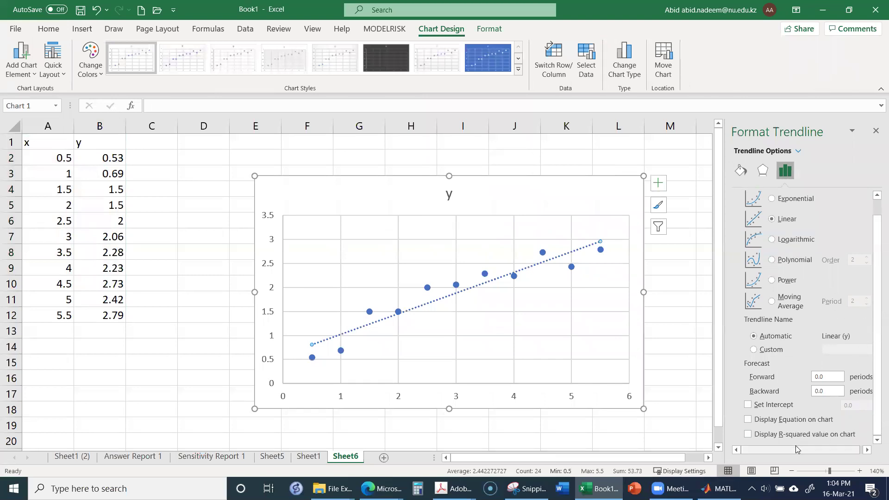
pyautogui.click(748, 421)
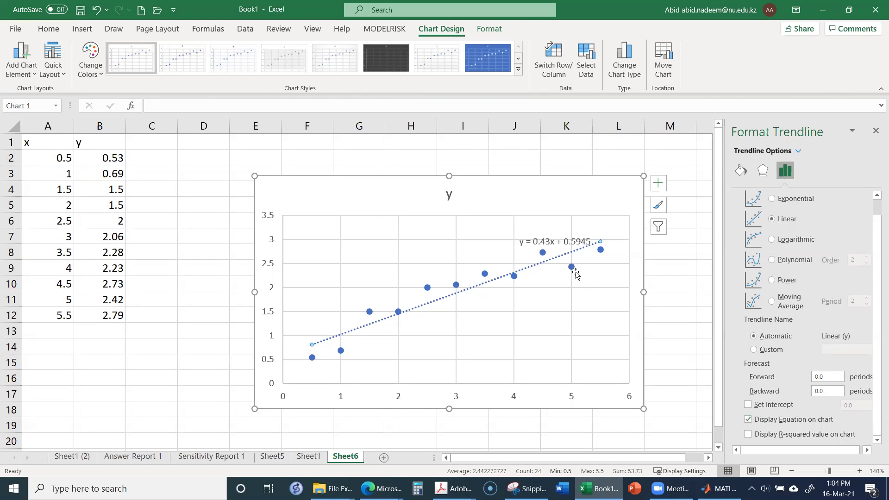
pyautogui.moveTo(536, 241); pyautogui.dragTo(376, 250)
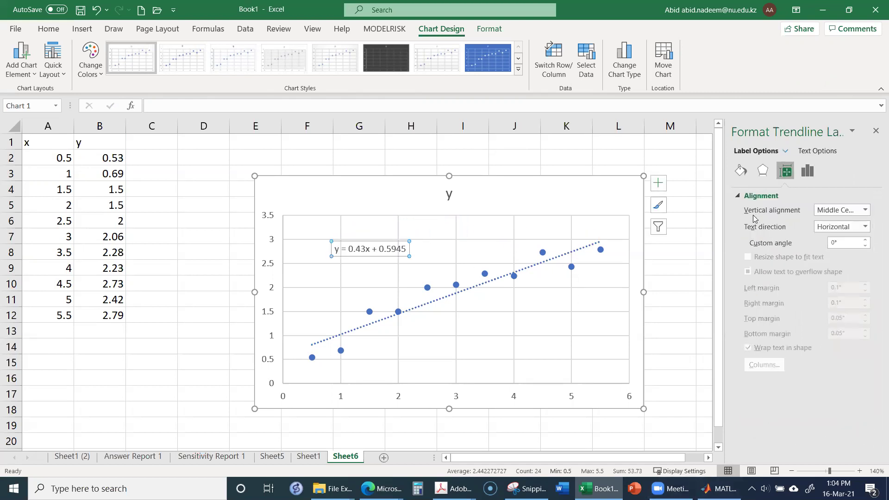
# Display the linear trendline's R-squared value on the chart.
pyautogui.click(420, 308)
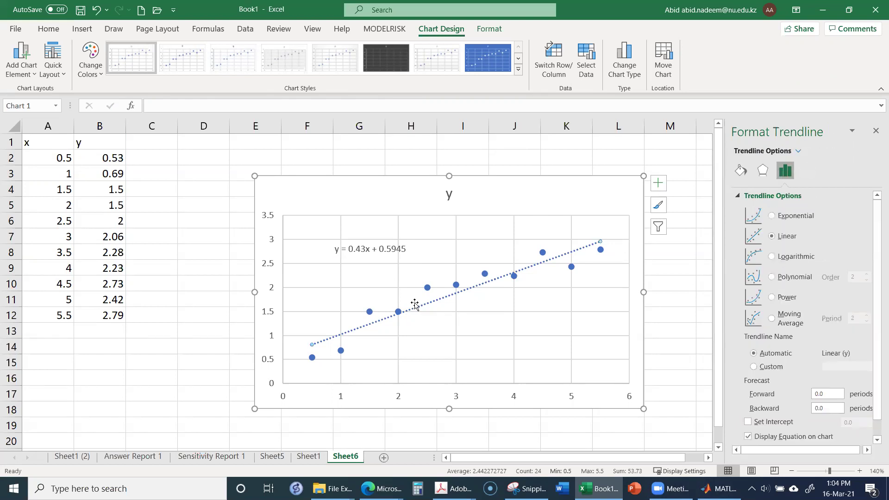
pyautogui.scroll(-1, 770, 433)
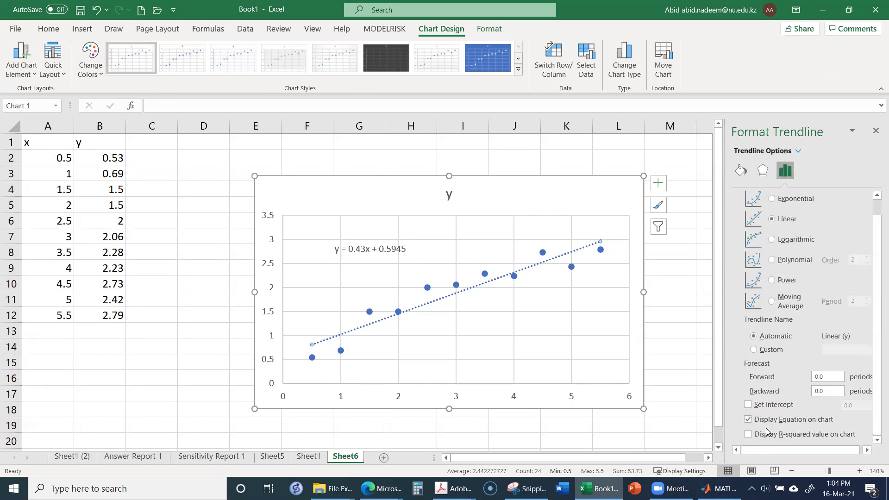
pyautogui.click(749, 435)
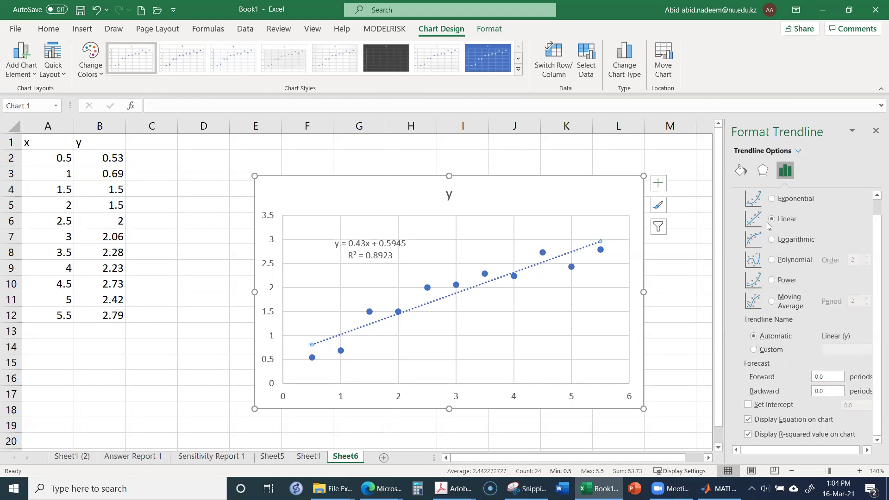
# Try a second-order polynomial trendline, reposition its equation label clear of the axis and points, and return to the linear type.
pyautogui.scroll(1, 791, 225)
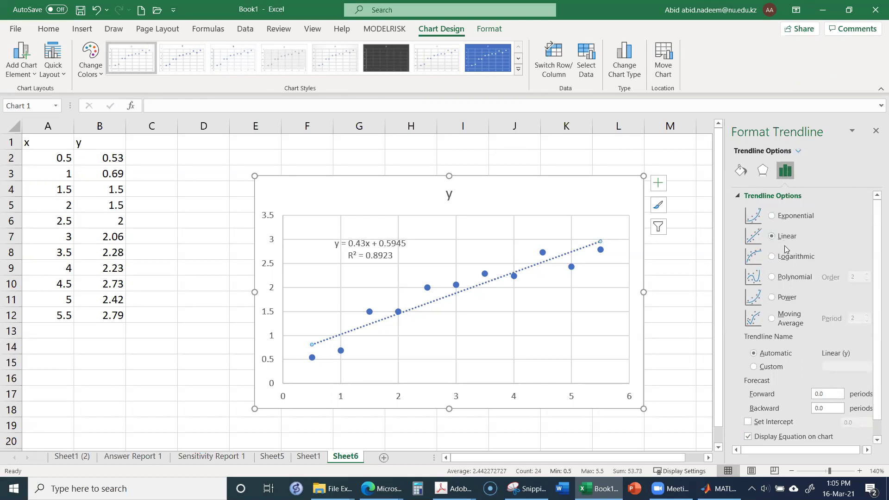
pyautogui.click(772, 277)
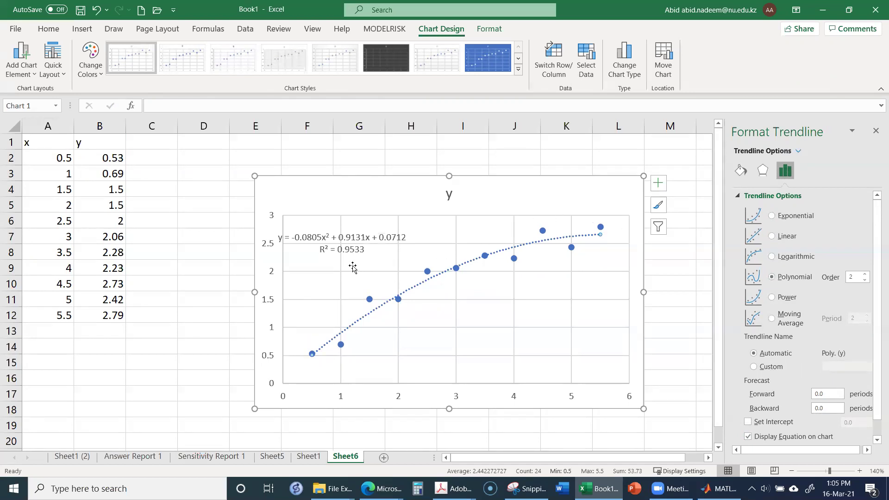
pyautogui.moveTo(358, 248); pyautogui.dragTo(375, 277)
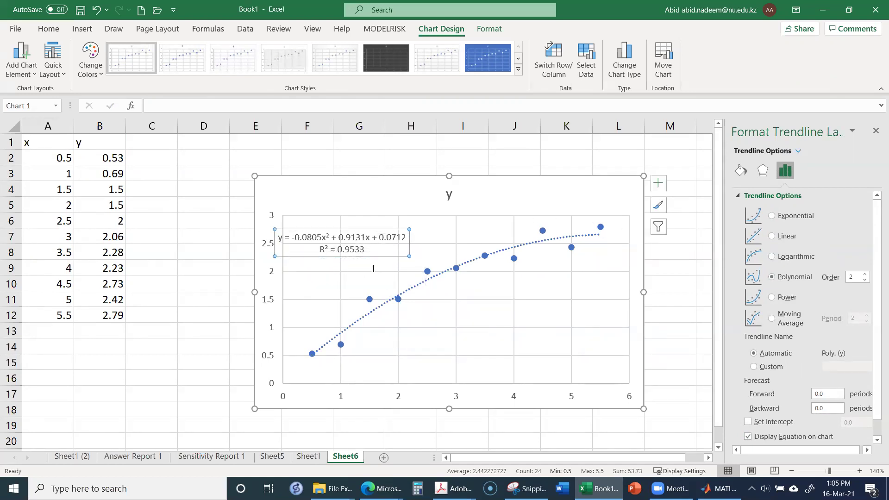
pyautogui.click(369, 267)
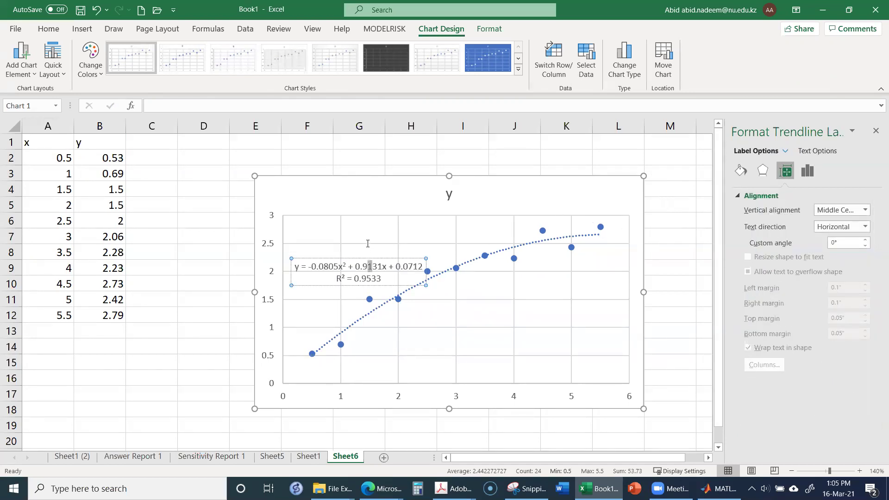
pyautogui.click(390, 262)
pyautogui.moveTo(389, 258); pyautogui.dragTo(387, 231)
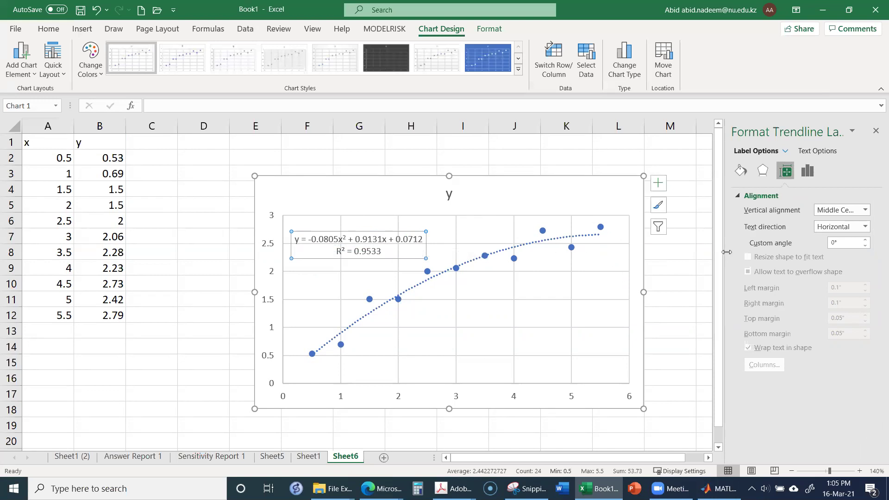
pyautogui.click(473, 262)
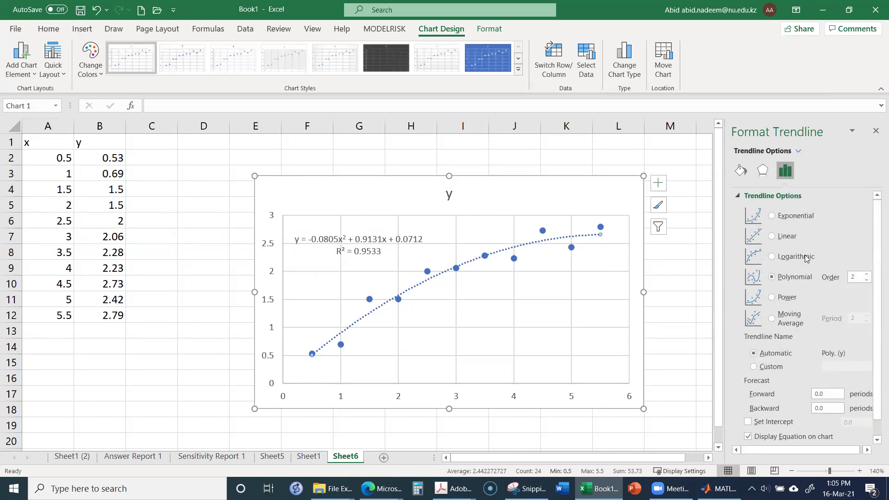
pyautogui.click(773, 237)
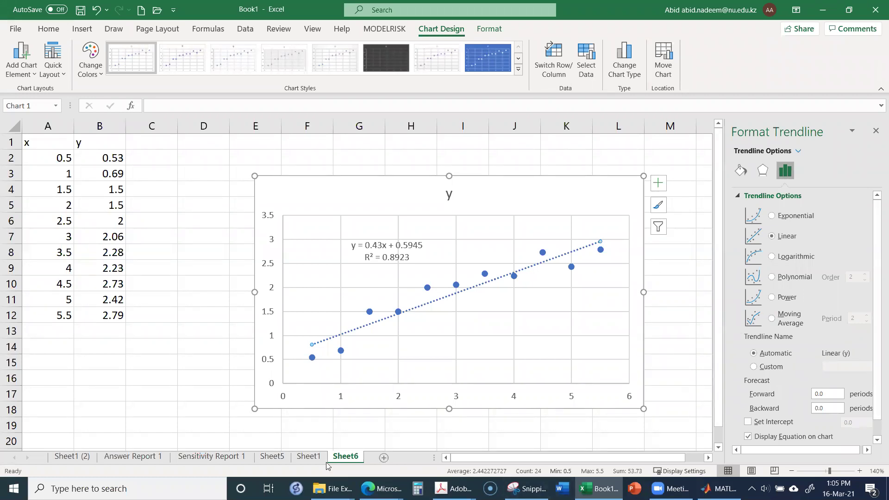
# Dismiss the shape formatting options and move the chart closer to the x and y data columns.
pyautogui.click(39, 214)
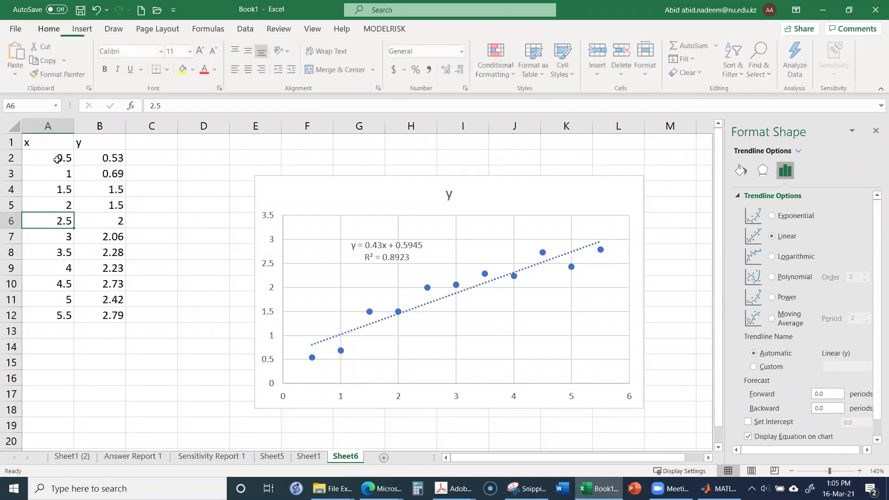
pyautogui.click(37, 141)
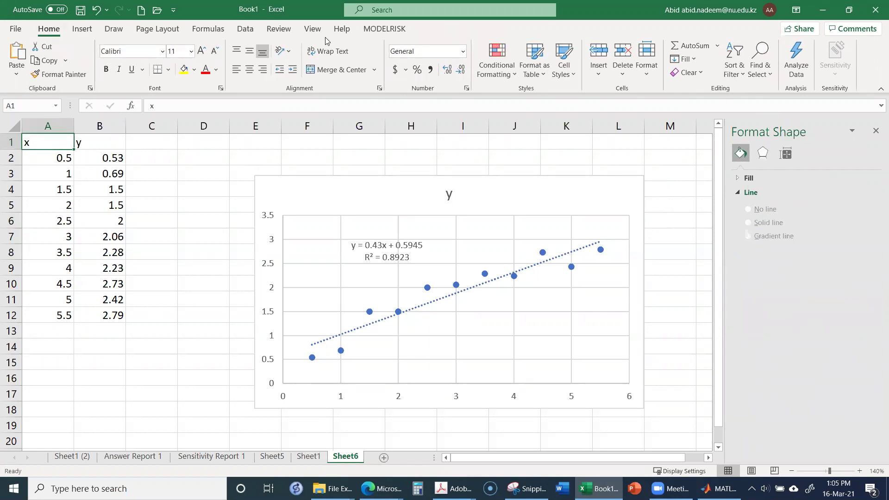
pyautogui.click(244, 30)
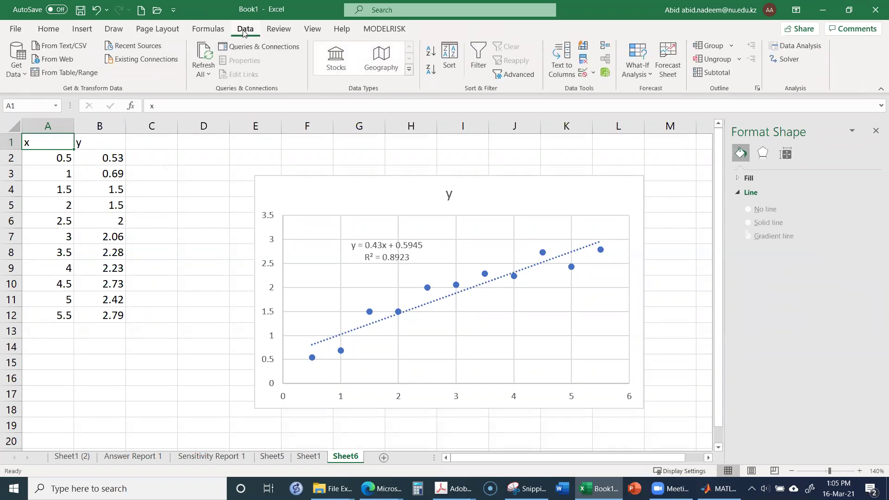
pyautogui.click(794, 59)
pyautogui.click(875, 130)
pyautogui.moveTo(600, 184); pyautogui.dragTo(528, 155)
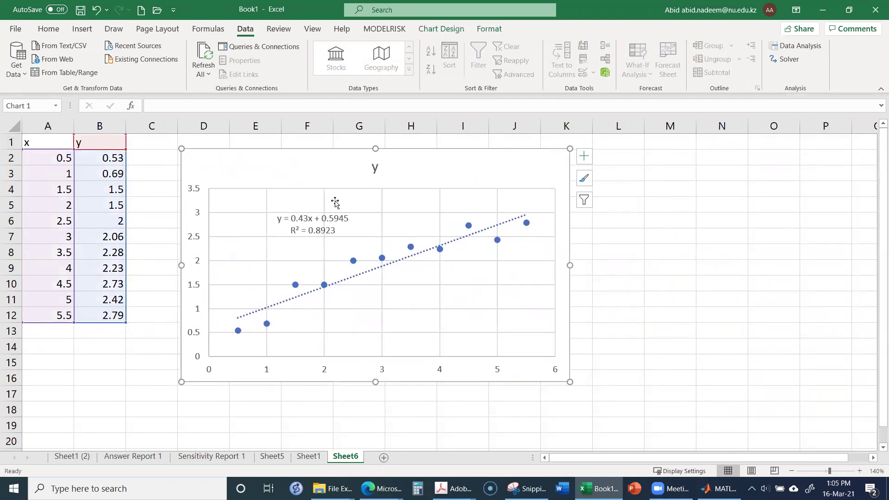
# Start a Regression from the data analysis tools with B2:B12 as the Y input range.
pyautogui.click(798, 49)
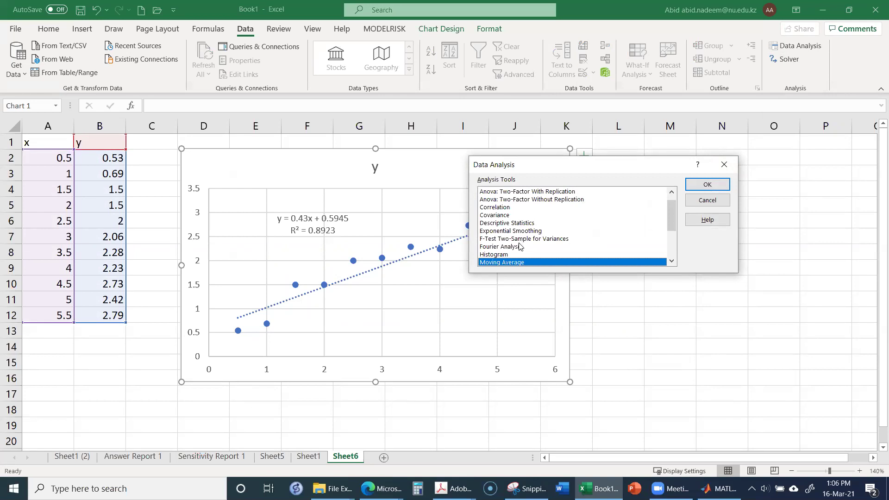
pyautogui.scroll(-3, 516, 256)
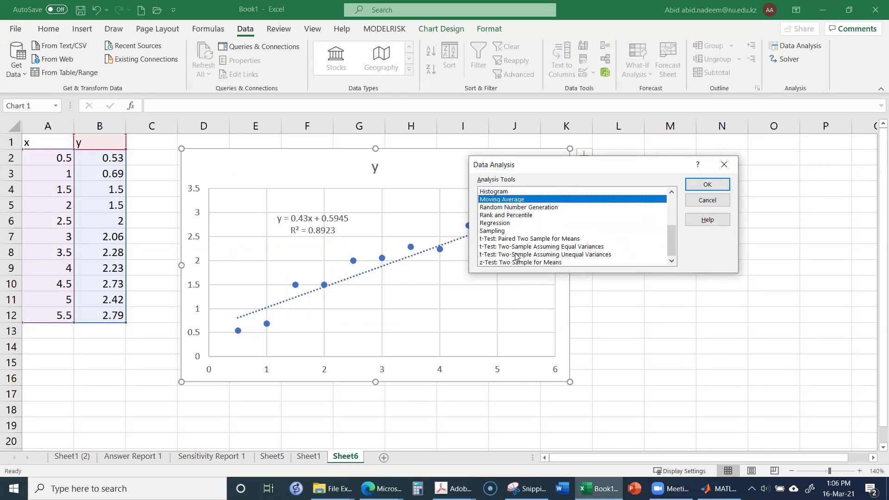
pyautogui.click(491, 224)
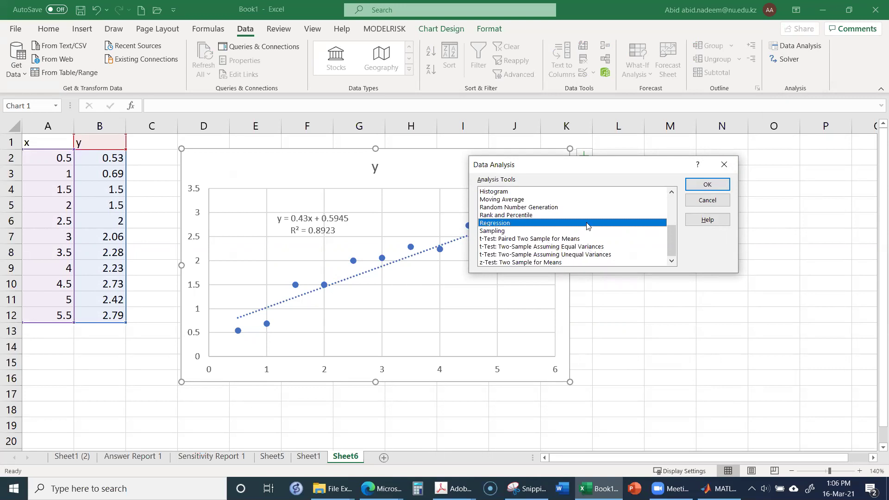
pyautogui.click(702, 186)
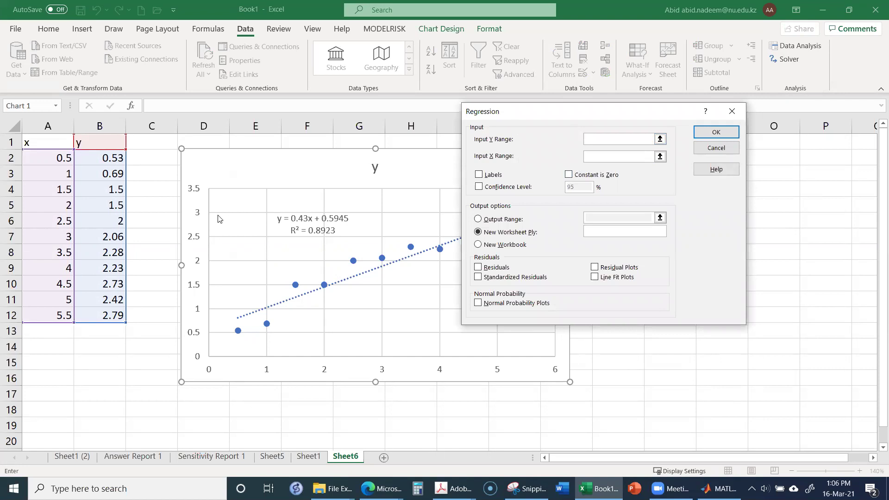
pyautogui.click(659, 139)
pyautogui.click(103, 159)
pyautogui.moveTo(103, 159); pyautogui.dragTo(93, 306)
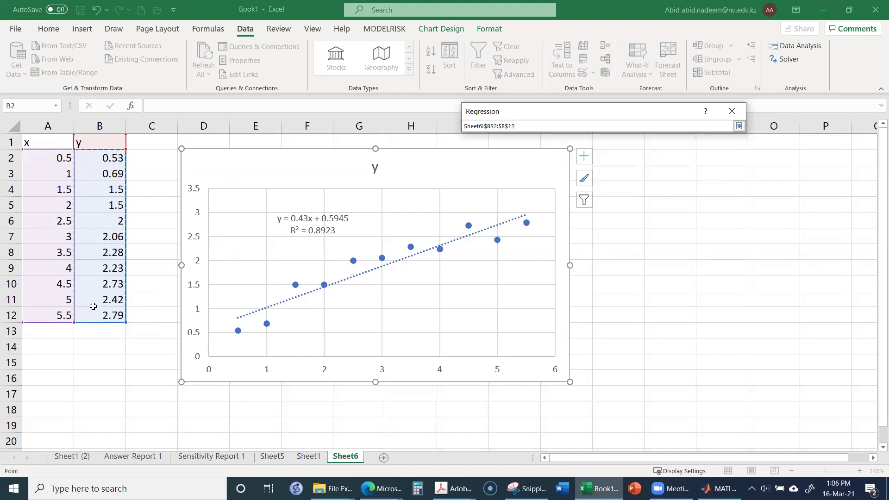
pyautogui.click(739, 128)
# Set the regression's X input range to A2:A12 and run it without labels, sending the output to a new worksheet.
pyautogui.click(660, 154)
pyautogui.click(326, 165)
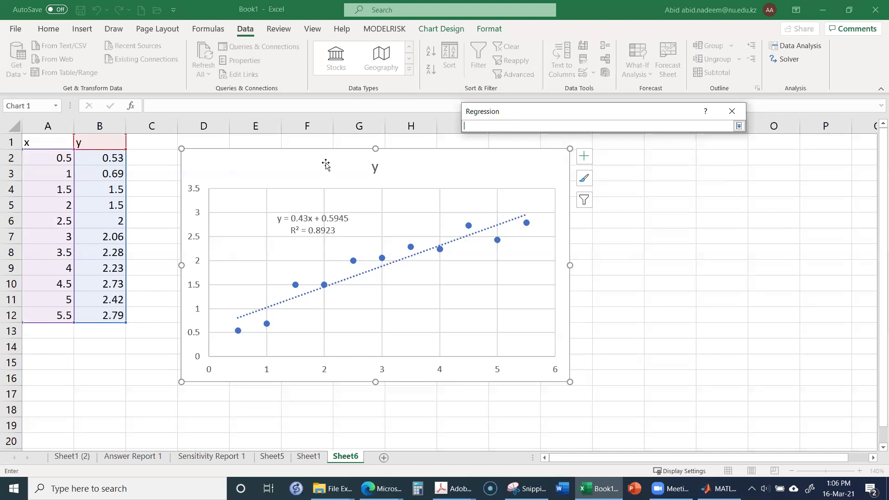
pyautogui.moveTo(51, 157); pyautogui.dragTo(48, 311)
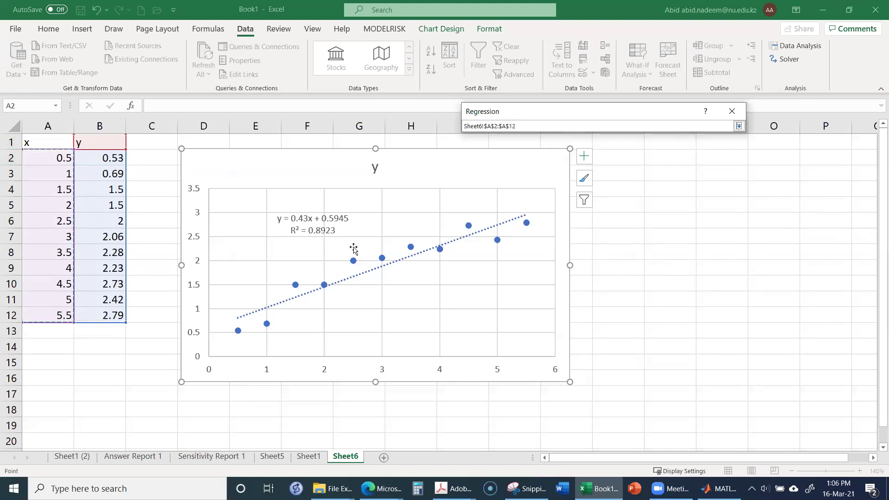
pyautogui.click(739, 126)
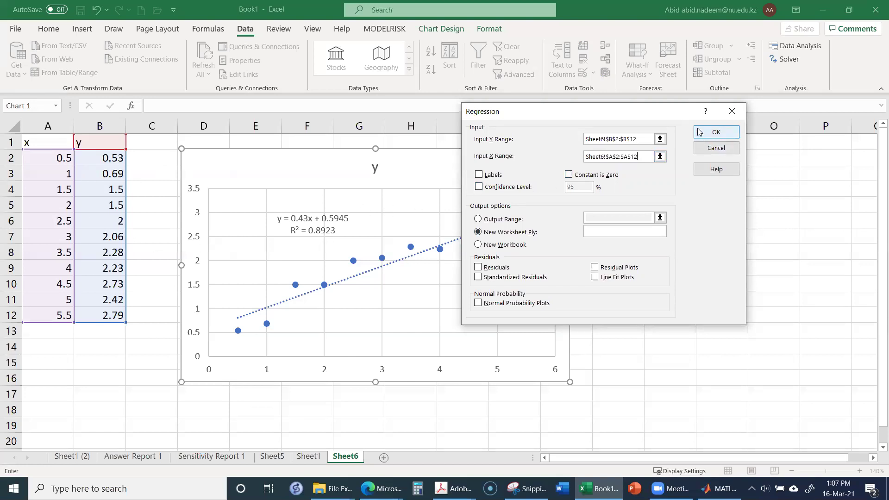
pyautogui.click(479, 175)
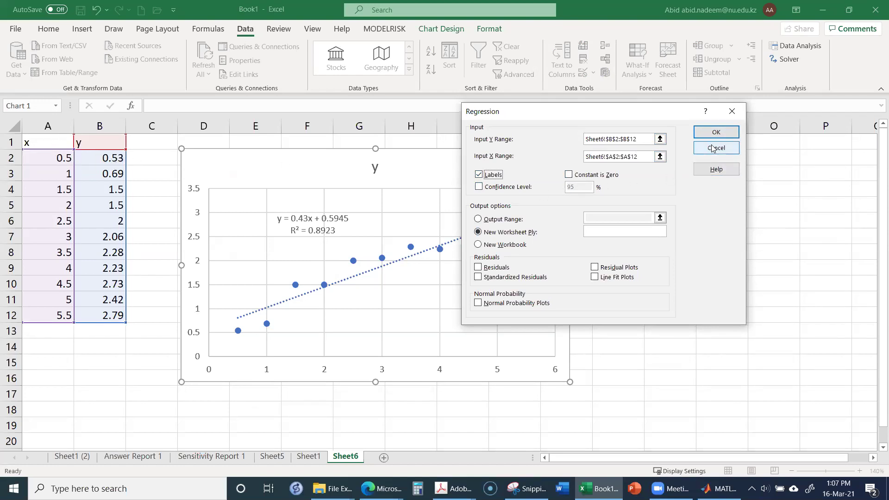
pyautogui.click(479, 175)
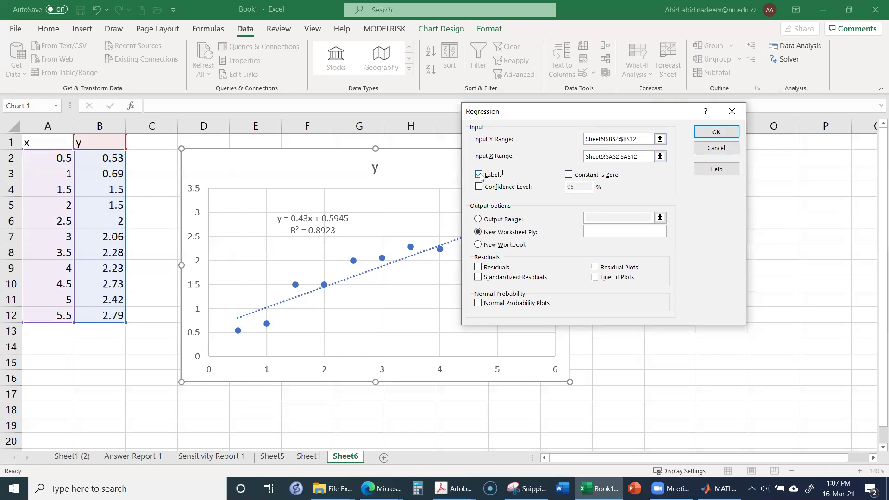
pyautogui.click(702, 134)
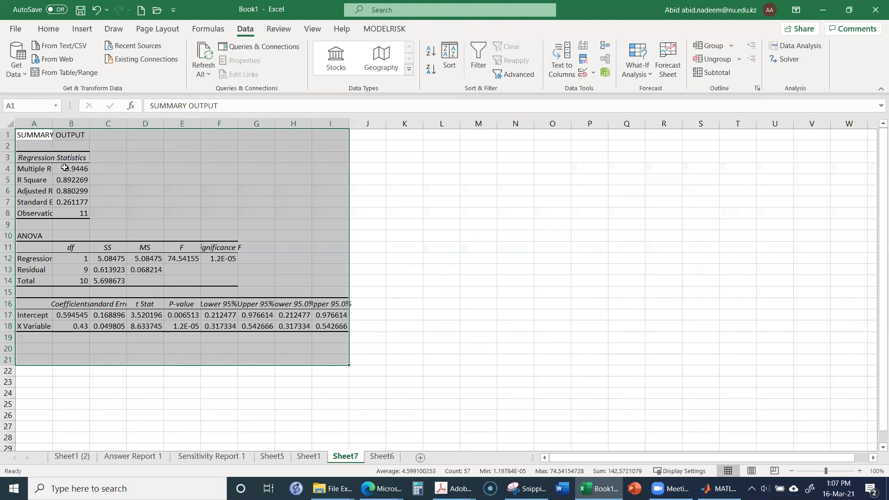
# Compare the R Square statistic in the regression summary on Sheet7 with the trendline's R-squared value on the Sheet6 chart.
pyautogui.click(246, 301)
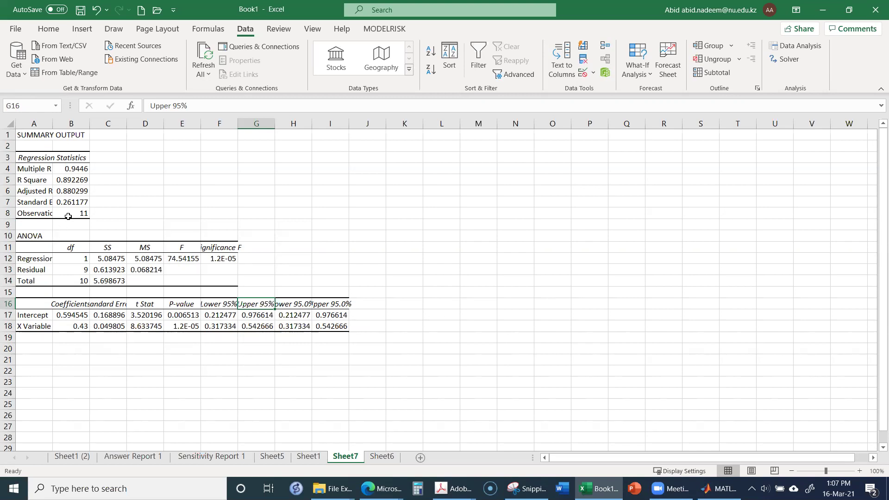
pyautogui.click(66, 181)
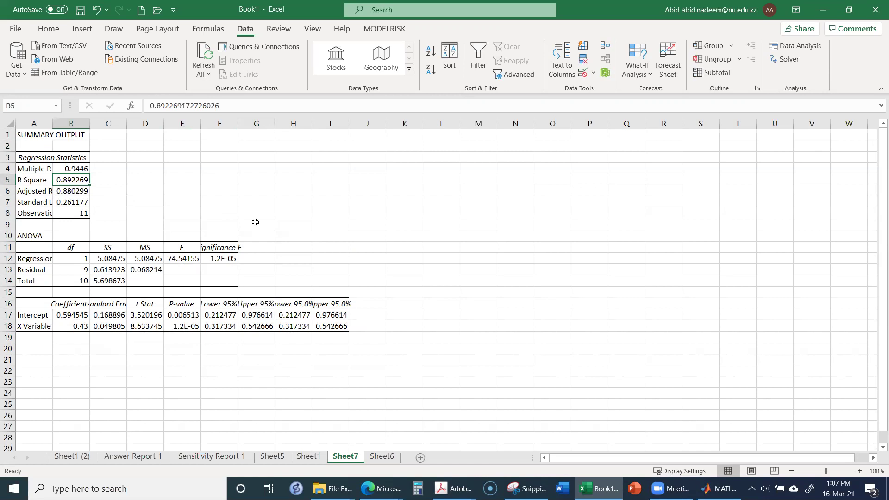
pyautogui.click(393, 456)
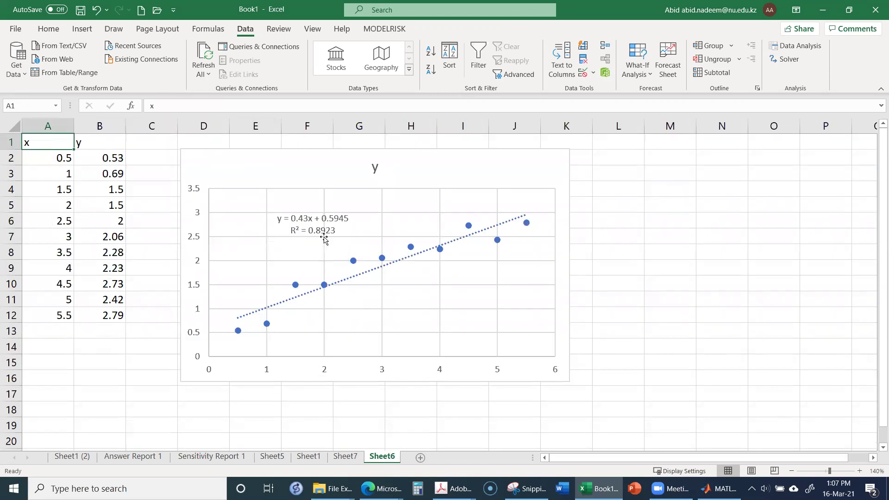
pyautogui.click(344, 457)
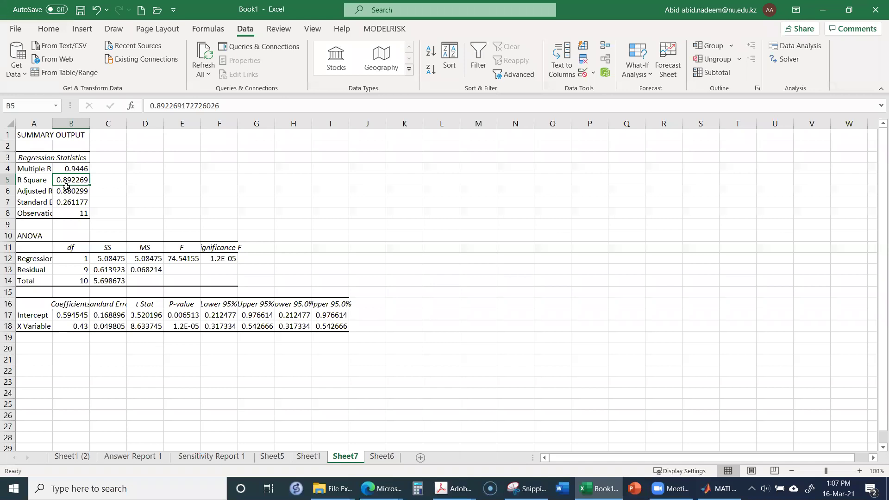
pyautogui.click(379, 457)
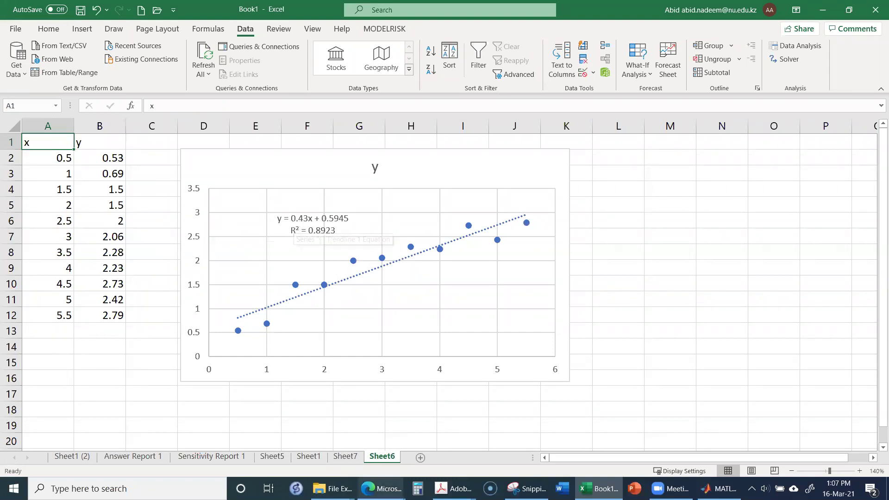
# Examine the standard errors of the intercept and the X variable in the coefficients table on Sheet7.
pyautogui.click(345, 457)
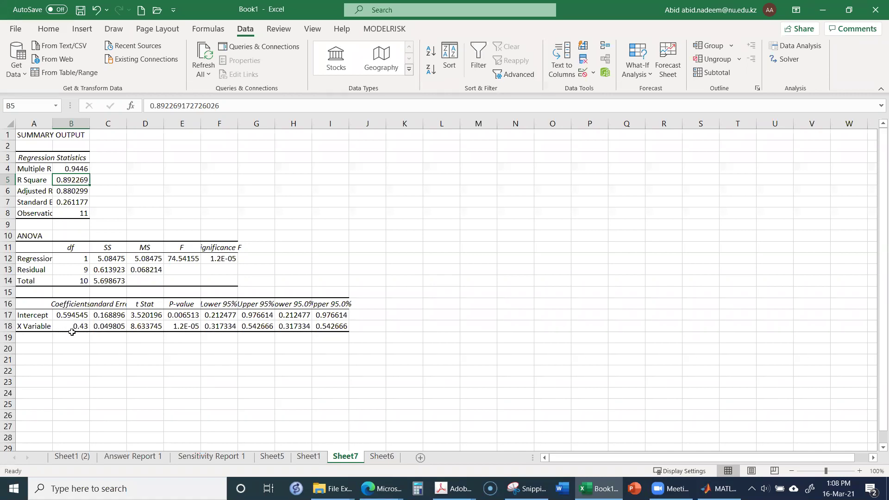
pyautogui.click(107, 315)
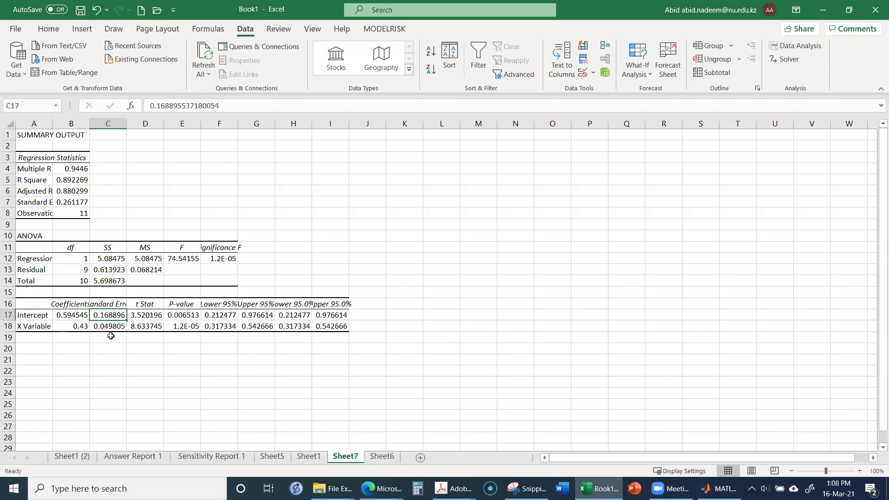
pyautogui.click(106, 328)
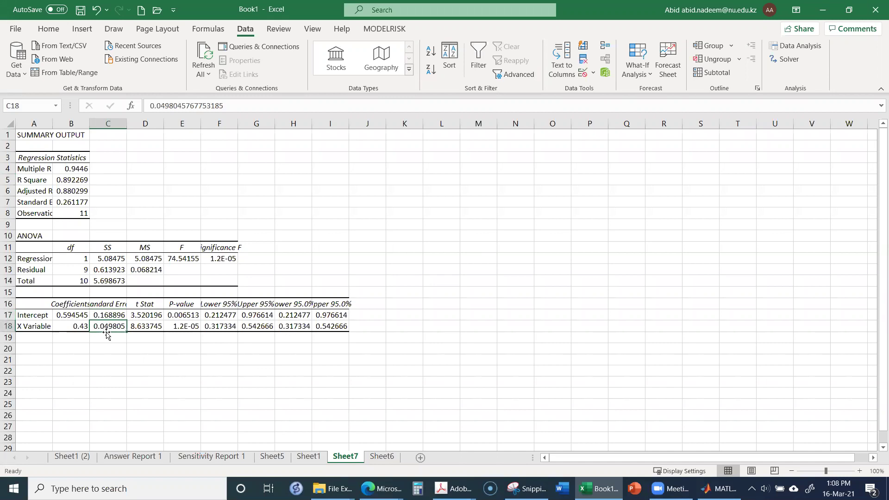
pyautogui.click(107, 316)
pyautogui.click(108, 327)
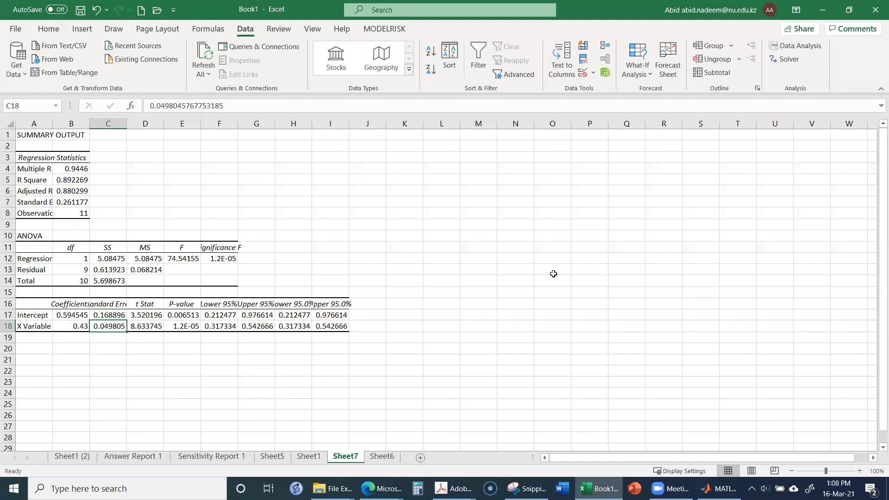
# Return to Sheet6 to view the x-y data and its trendline chart.
pyautogui.hotkey('alt', 'Tab')
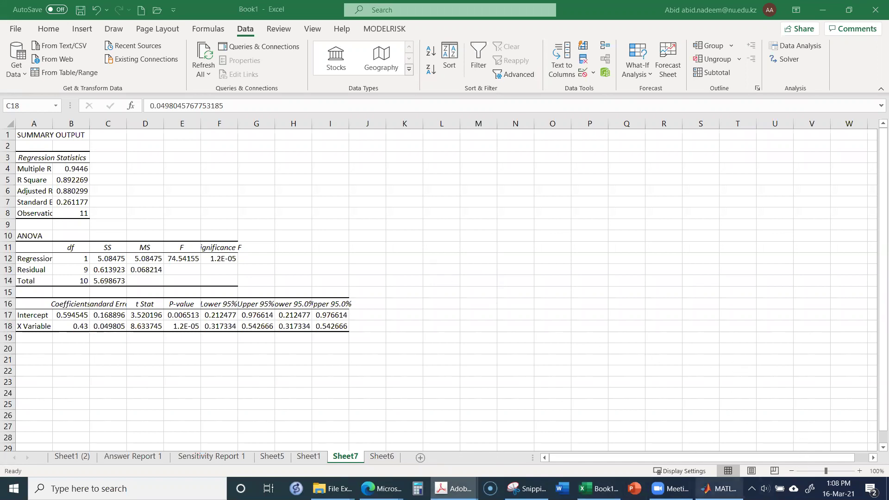
pyautogui.moveTo(720, 489)
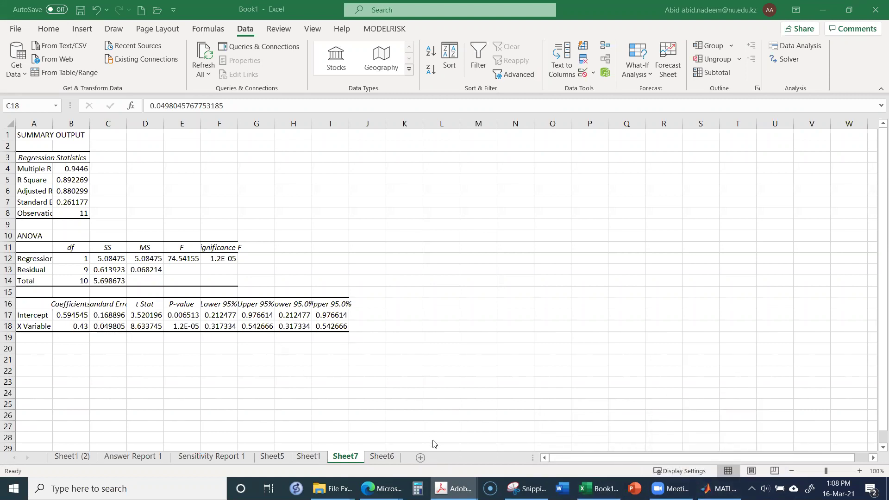
pyautogui.click(375, 457)
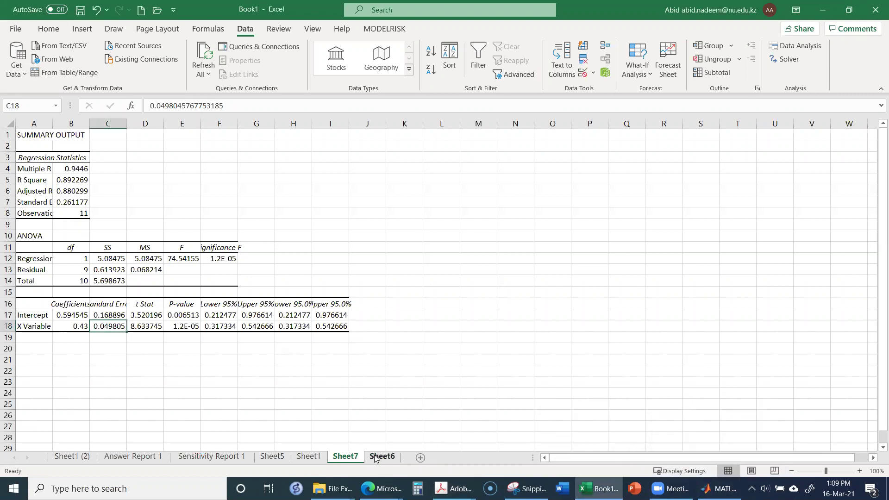
pyautogui.click(375, 458)
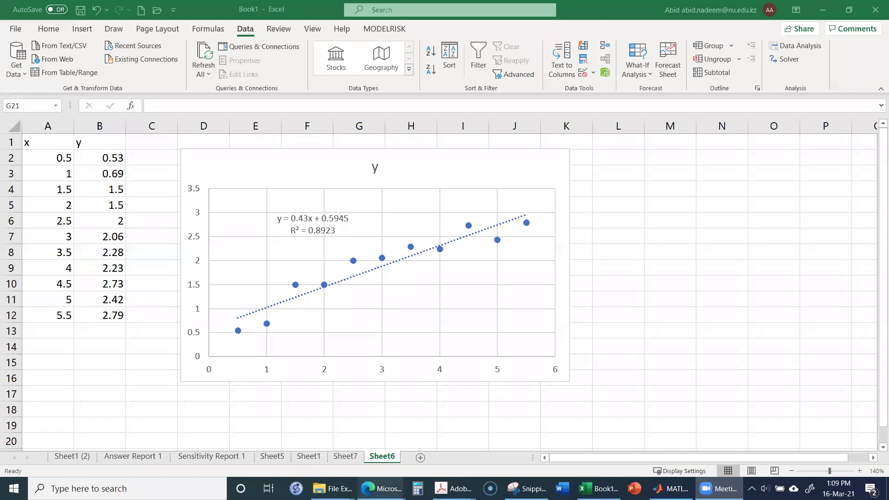
pyautogui.moveTo(379, 489)
pyautogui.click(300, 426)
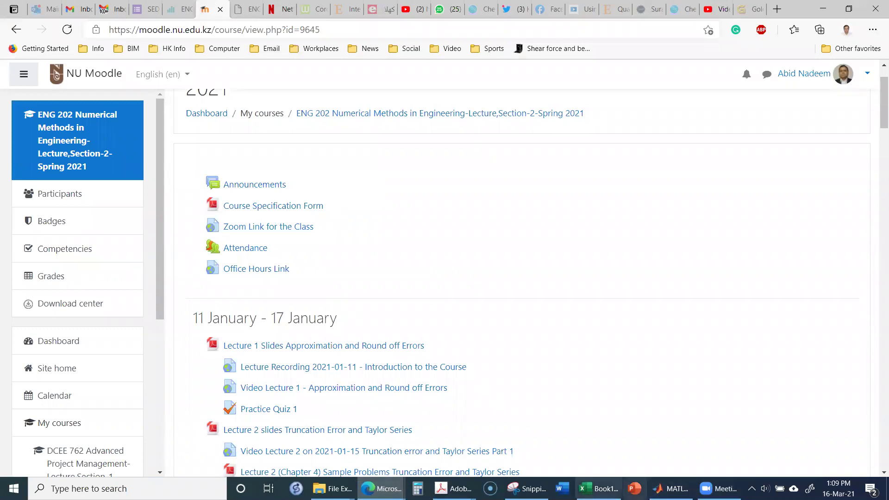
pyautogui.click(597, 488)
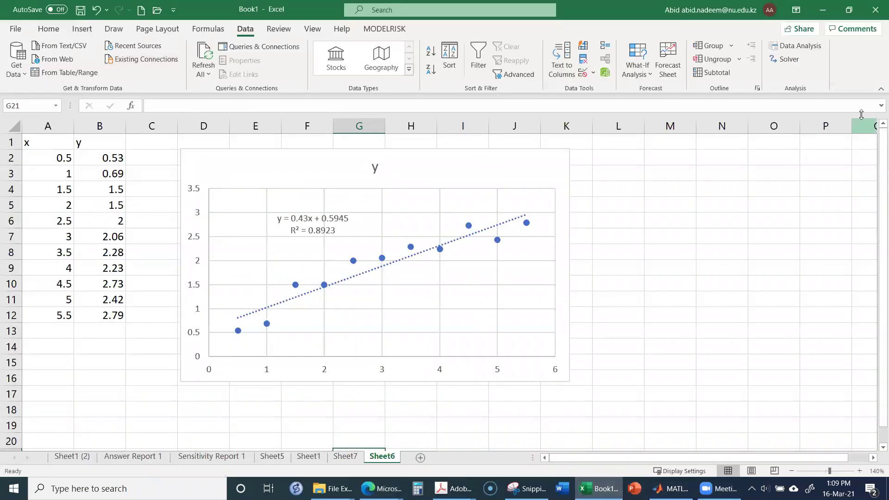
# Check in the Excel Add-ins list whether Analysis ToolPak is enabled, and leave the list without changing anything.
pyautogui.click(15, 30)
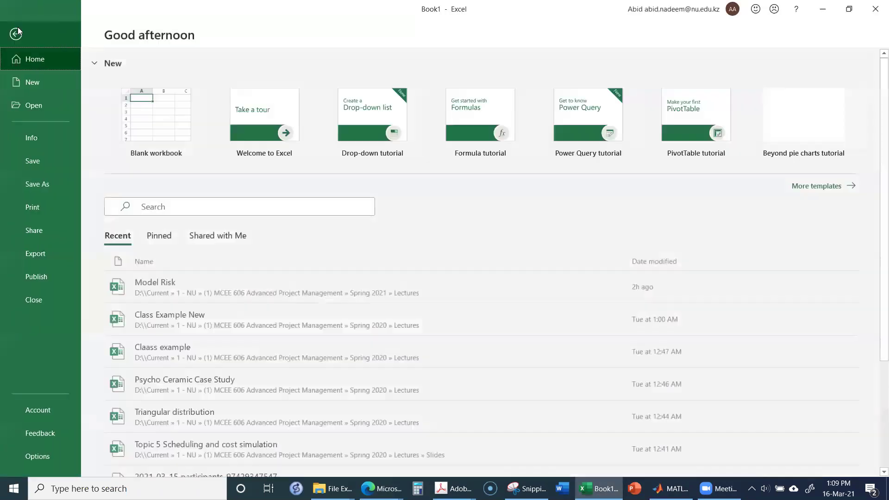
pyautogui.click(44, 456)
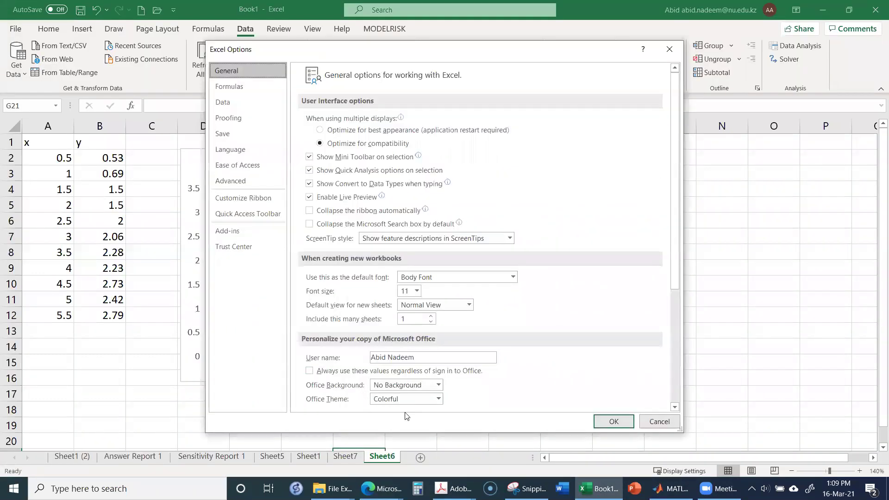
pyautogui.click(228, 231)
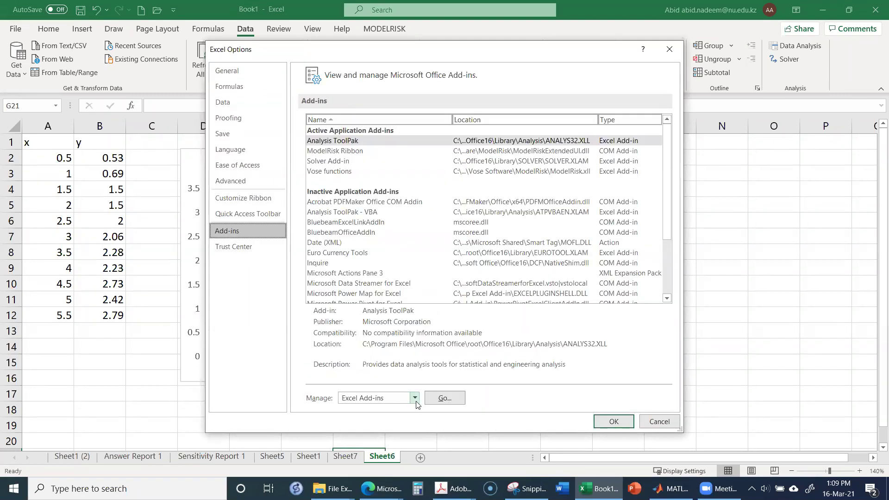
pyautogui.click(430, 399)
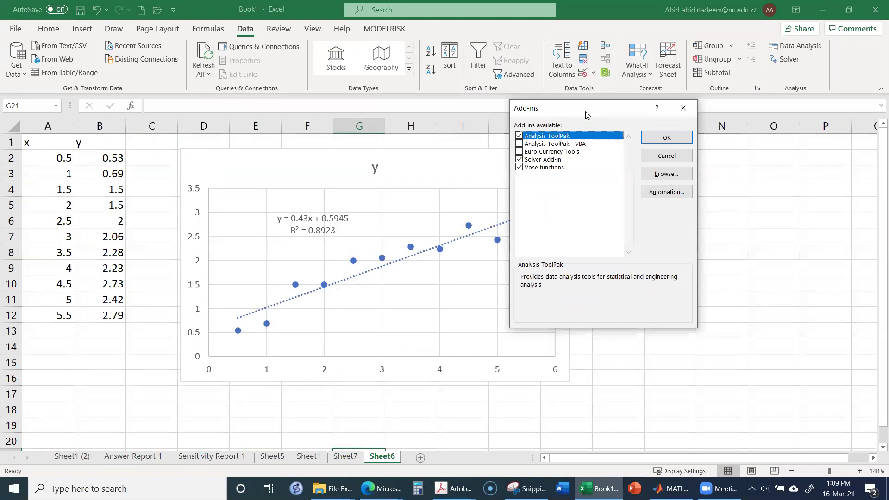
pyautogui.moveTo(584, 114); pyautogui.dragTo(369, 163)
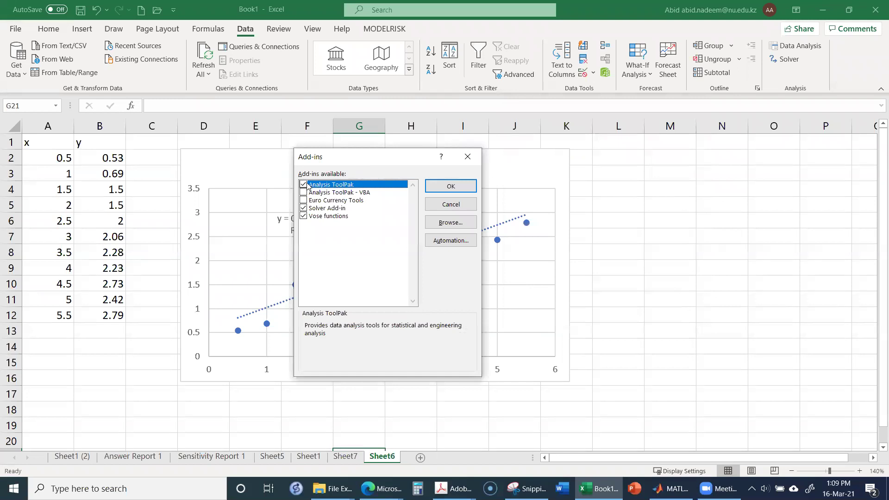
pyautogui.click(456, 206)
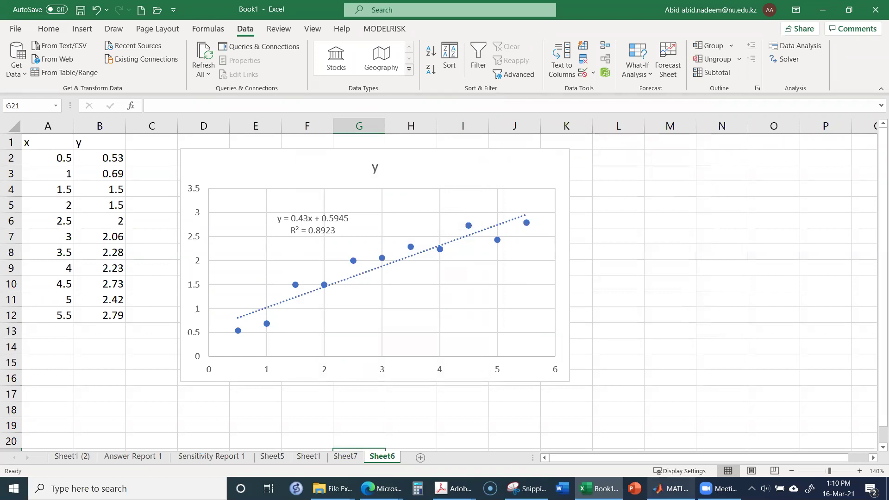
# Switch to the ENG 202 Moodle course page in Edge and open Assignment 2 for the week 15 March - 21 March.
pyautogui.click(381, 486)
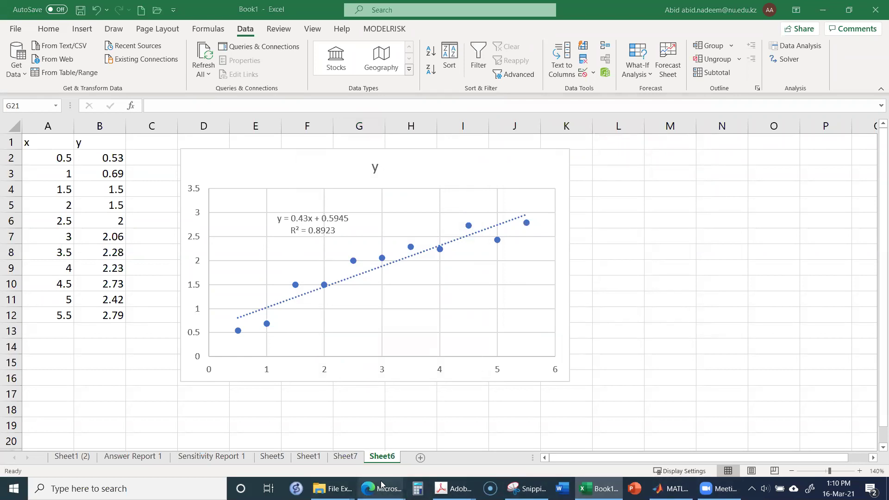
pyautogui.click(315, 426)
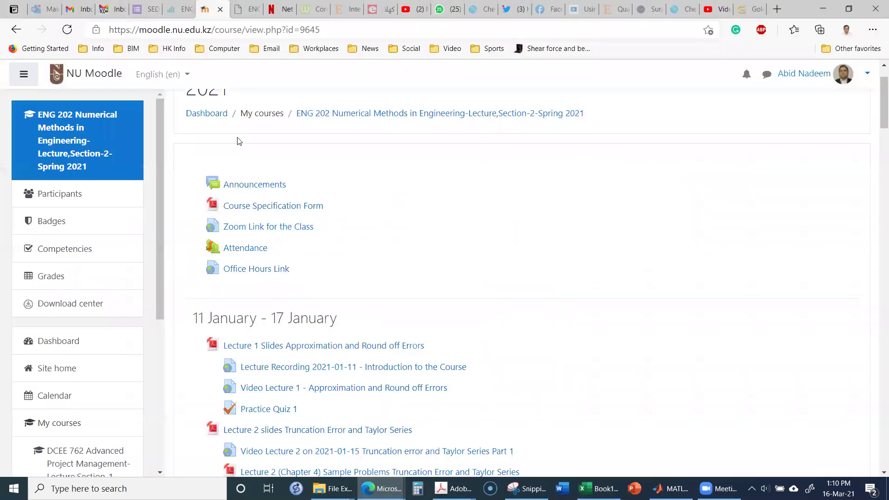
pyautogui.scroll(-20, 216, 222)
pyautogui.scroll(-15, 208, 275)
pyautogui.scroll(3, 208, 280)
pyautogui.click(235, 195)
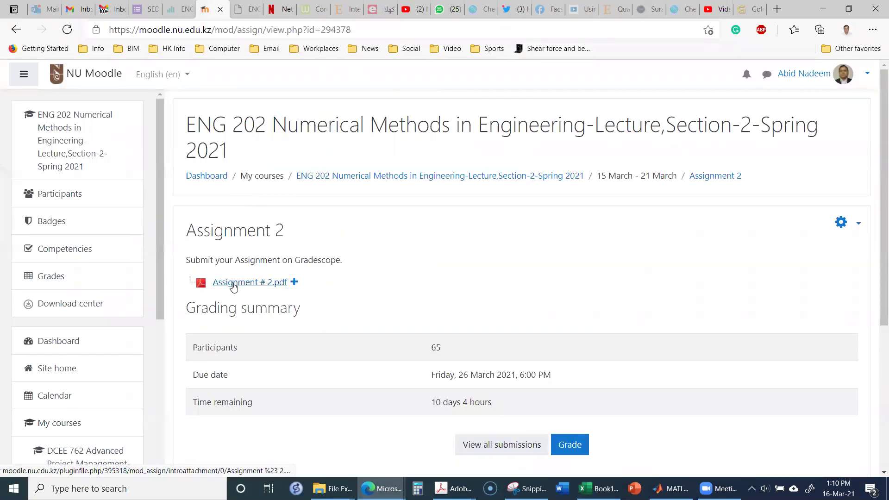
# Open the attached Assignment # 2.pdf and fit its pages to the window width.
pyautogui.click(234, 284)
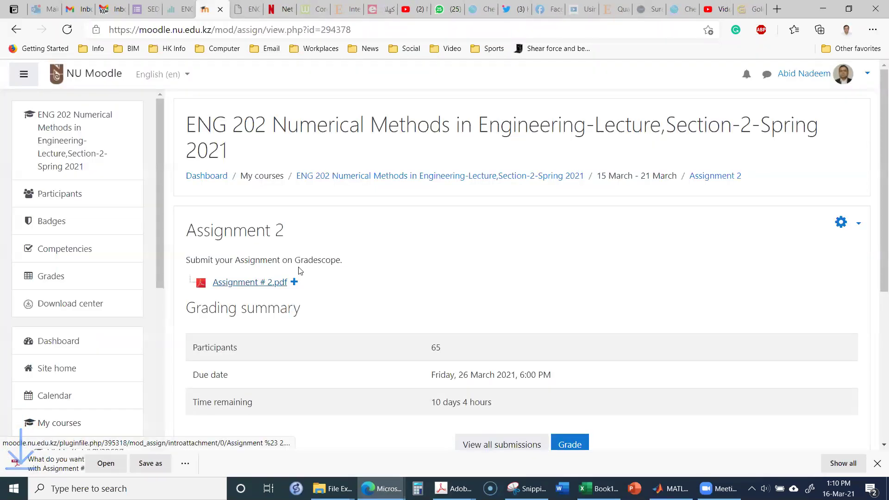
pyautogui.click(132, 464)
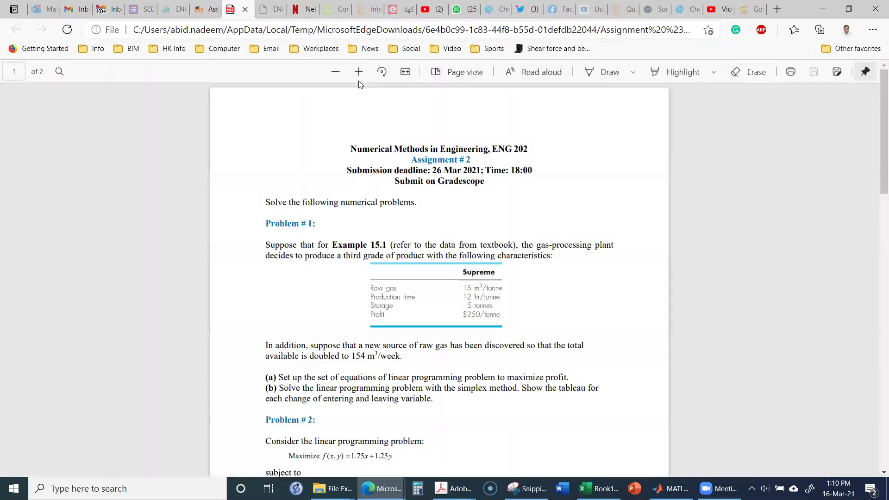
pyautogui.click(405, 72)
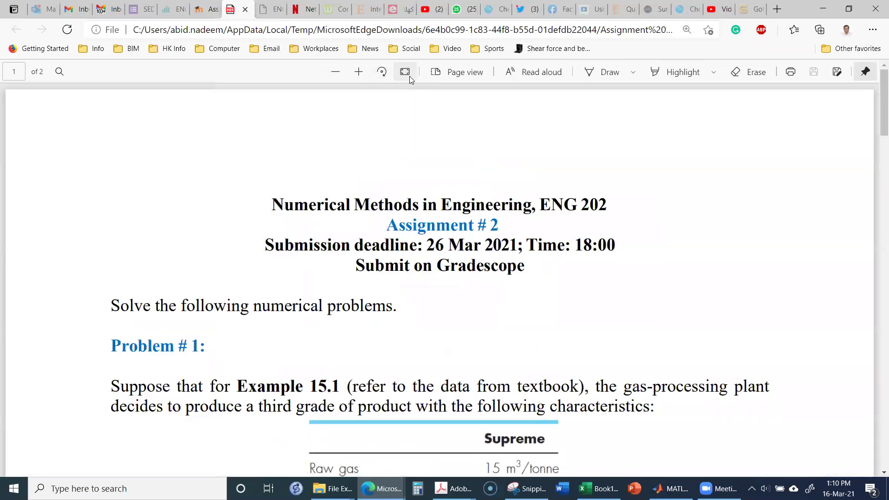
# Read through Problem # 1 and Problem # 2 of the assignment, including the Supreme product data and the linear programming constraints.
pyautogui.scroll(-4, 244, 224)
pyautogui.scroll(-3, 237, 225)
pyautogui.scroll(1, 237, 225)
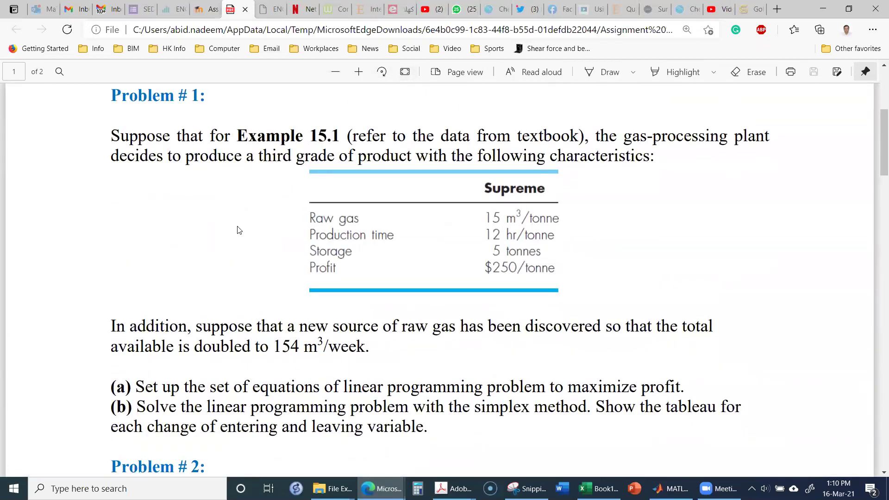
pyautogui.scroll(-1, 239, 230)
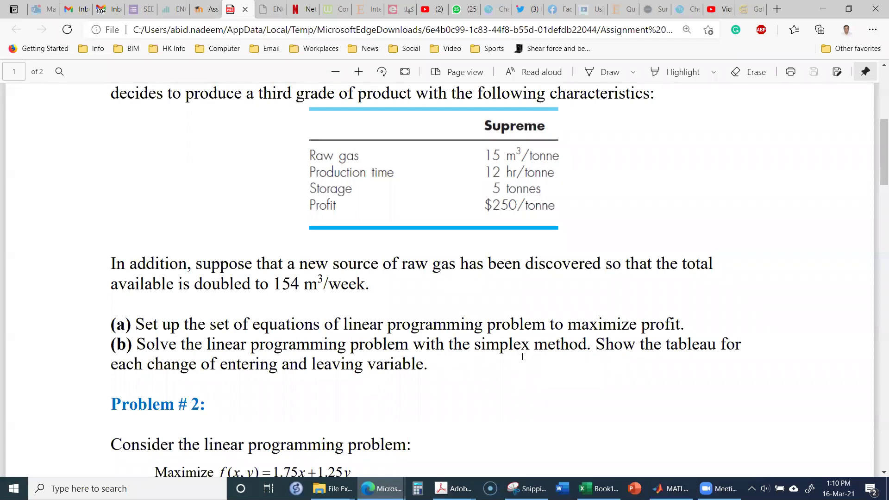
pyautogui.scroll(-1, 522, 356)
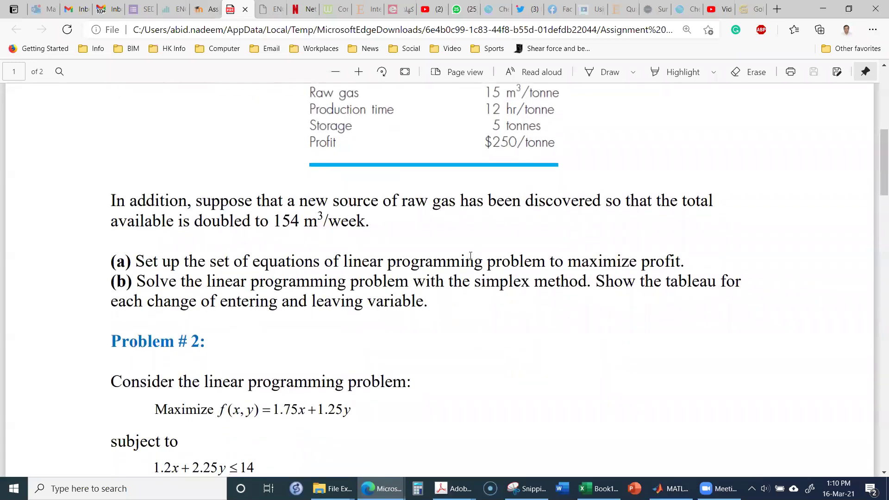
pyautogui.scroll(-4, 456, 248)
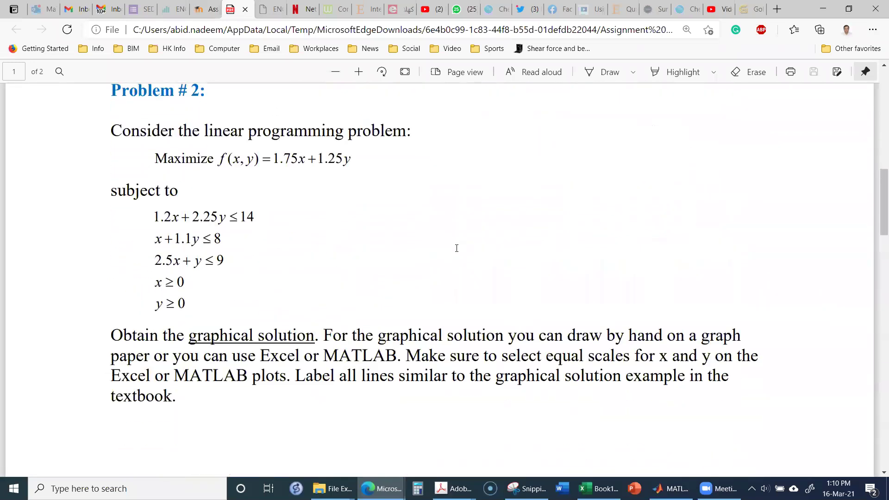